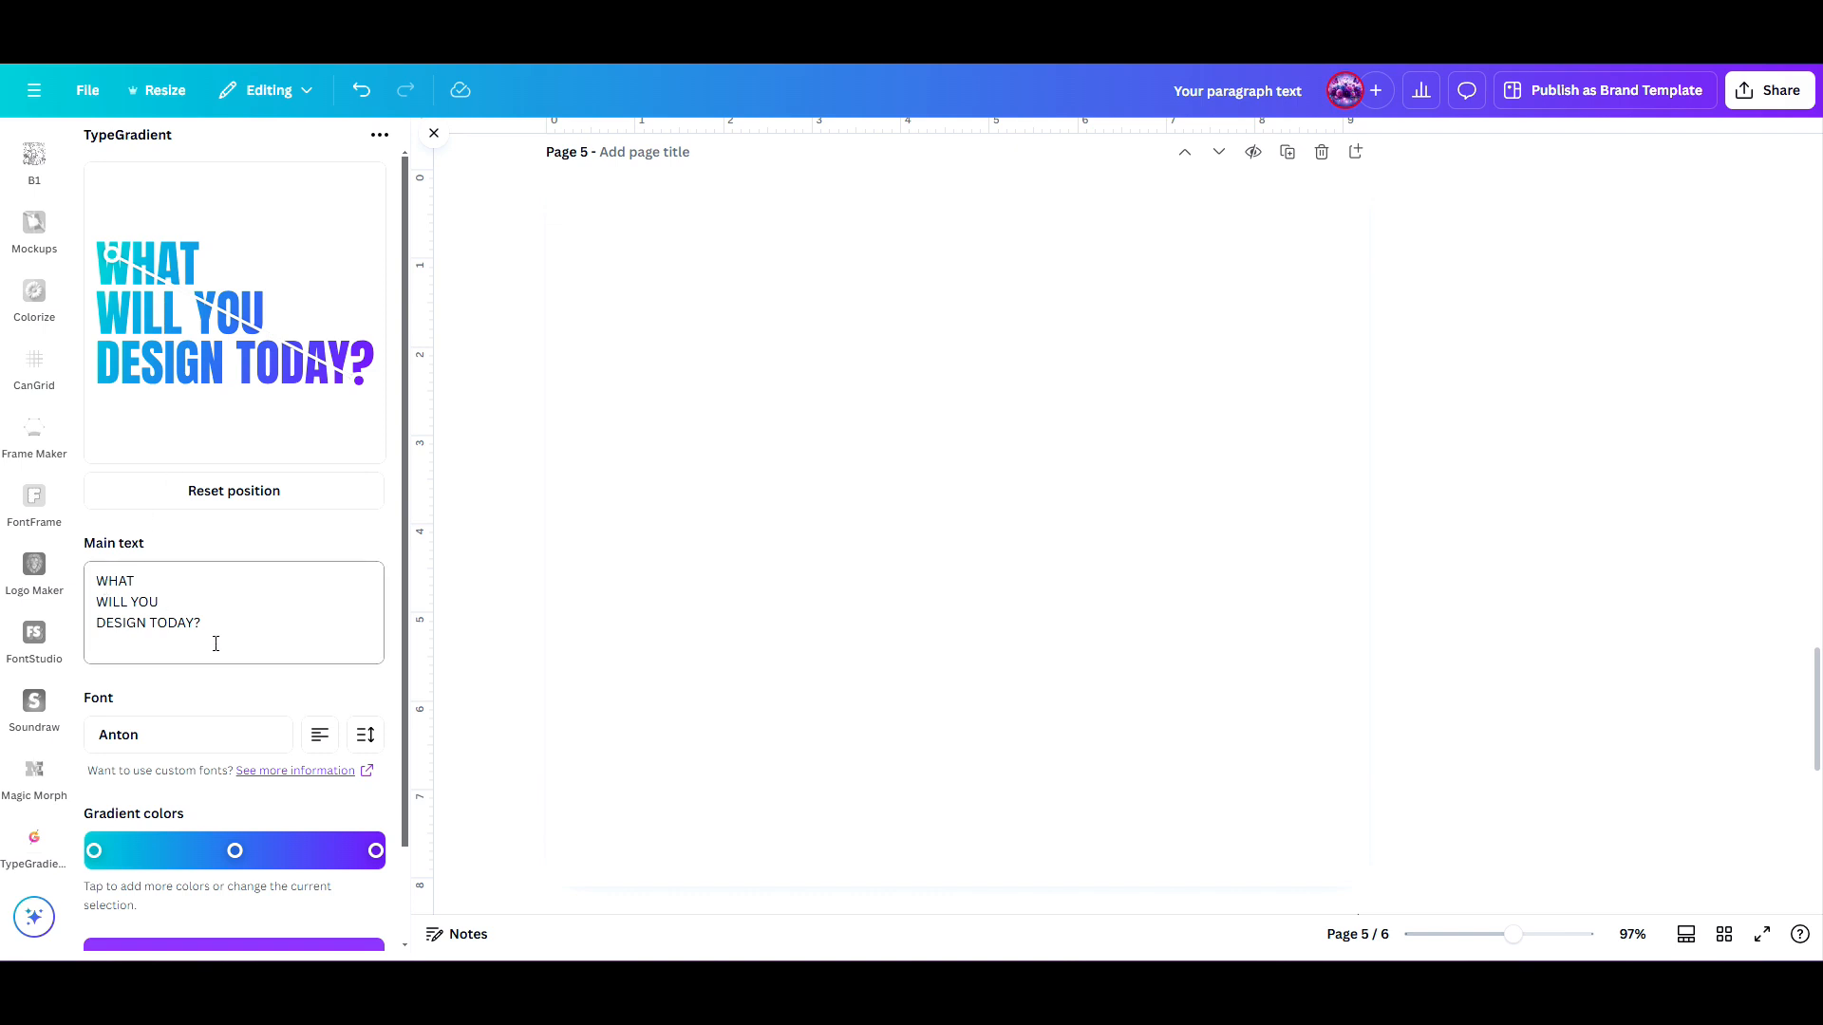
Replace the TypeGradient main text with the lines SUNSHINE, MIXED WITH and A LITTLE.
left_click_drag(216, 639, 70, 589)
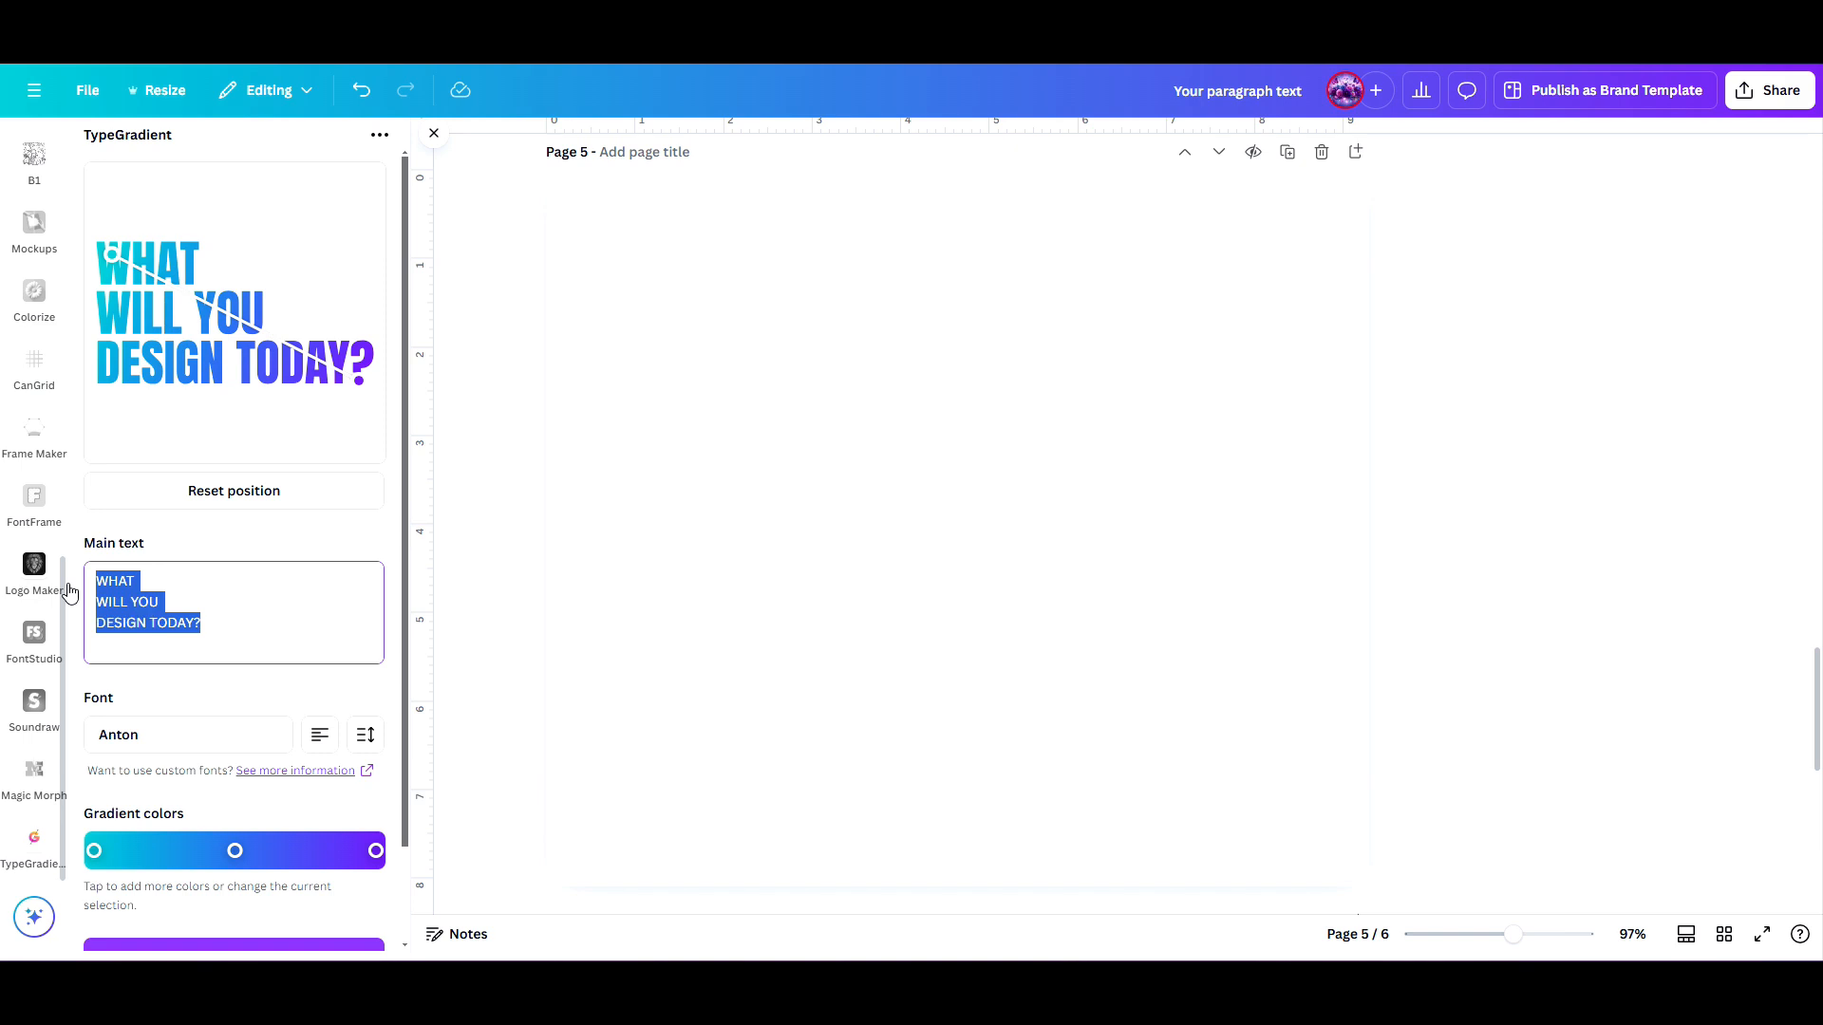
type("SUN")
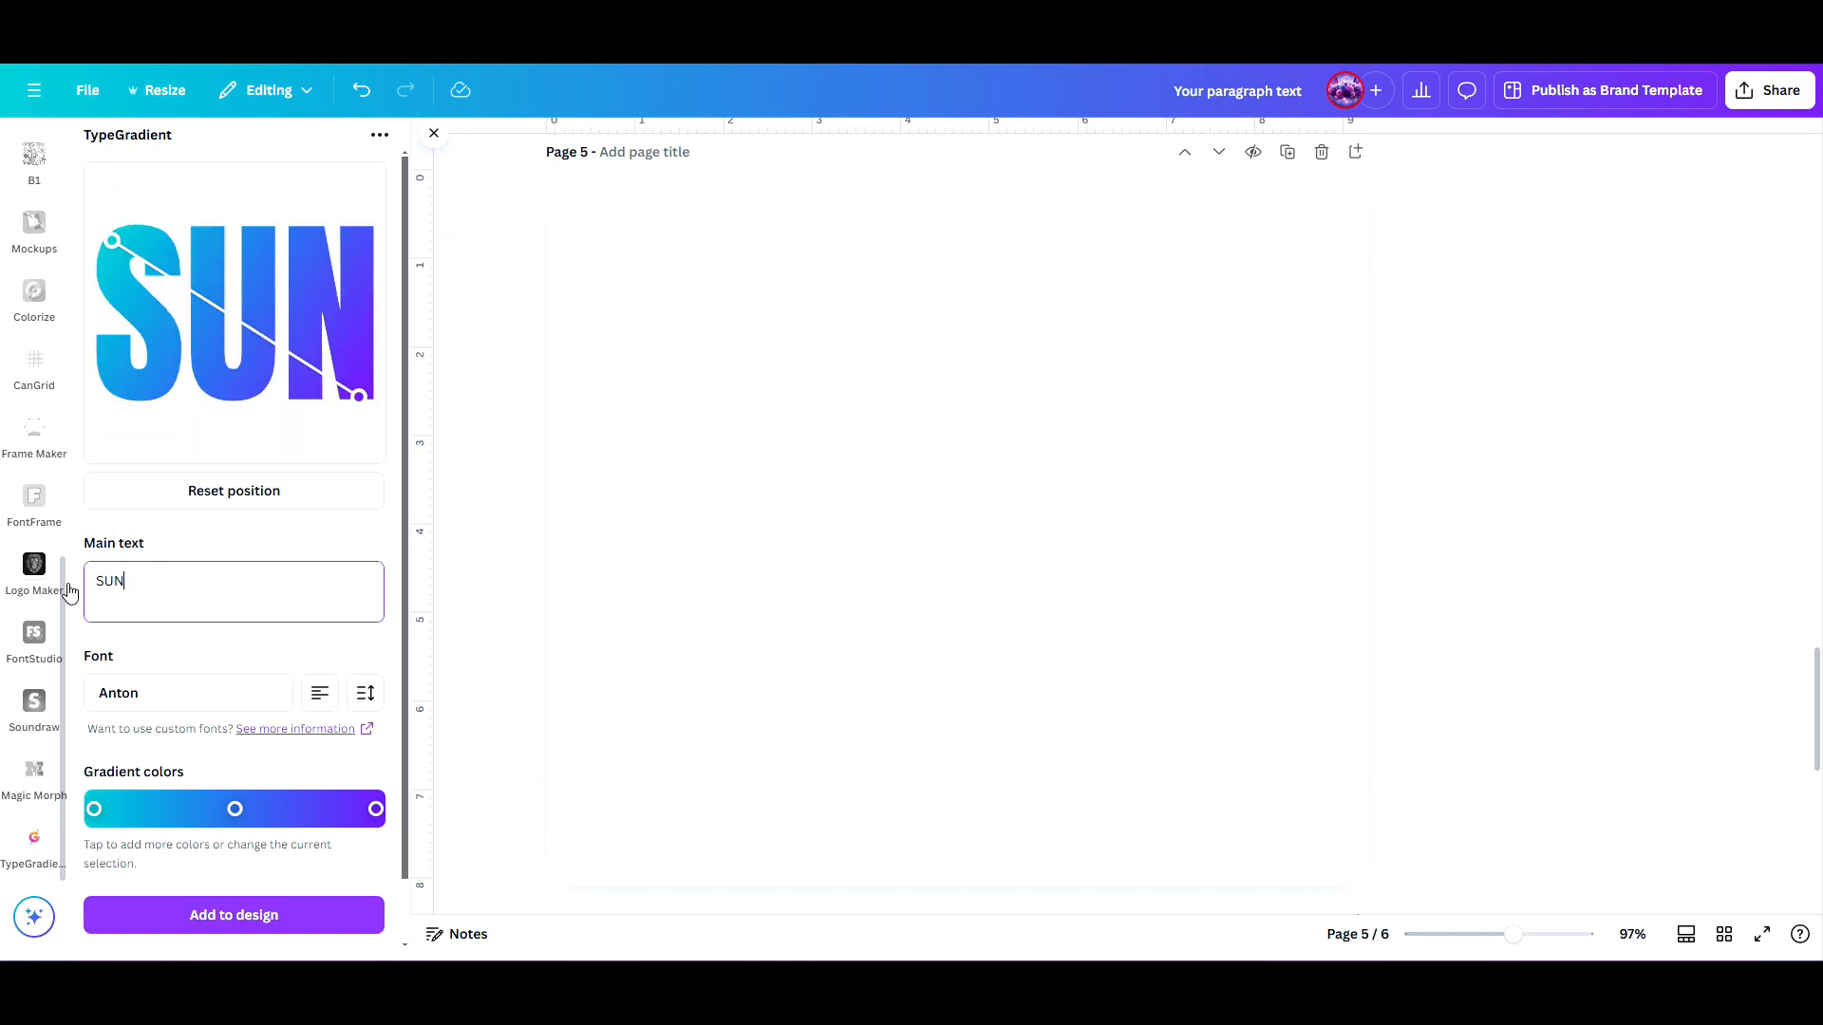
type("SHINE")
key("Return")
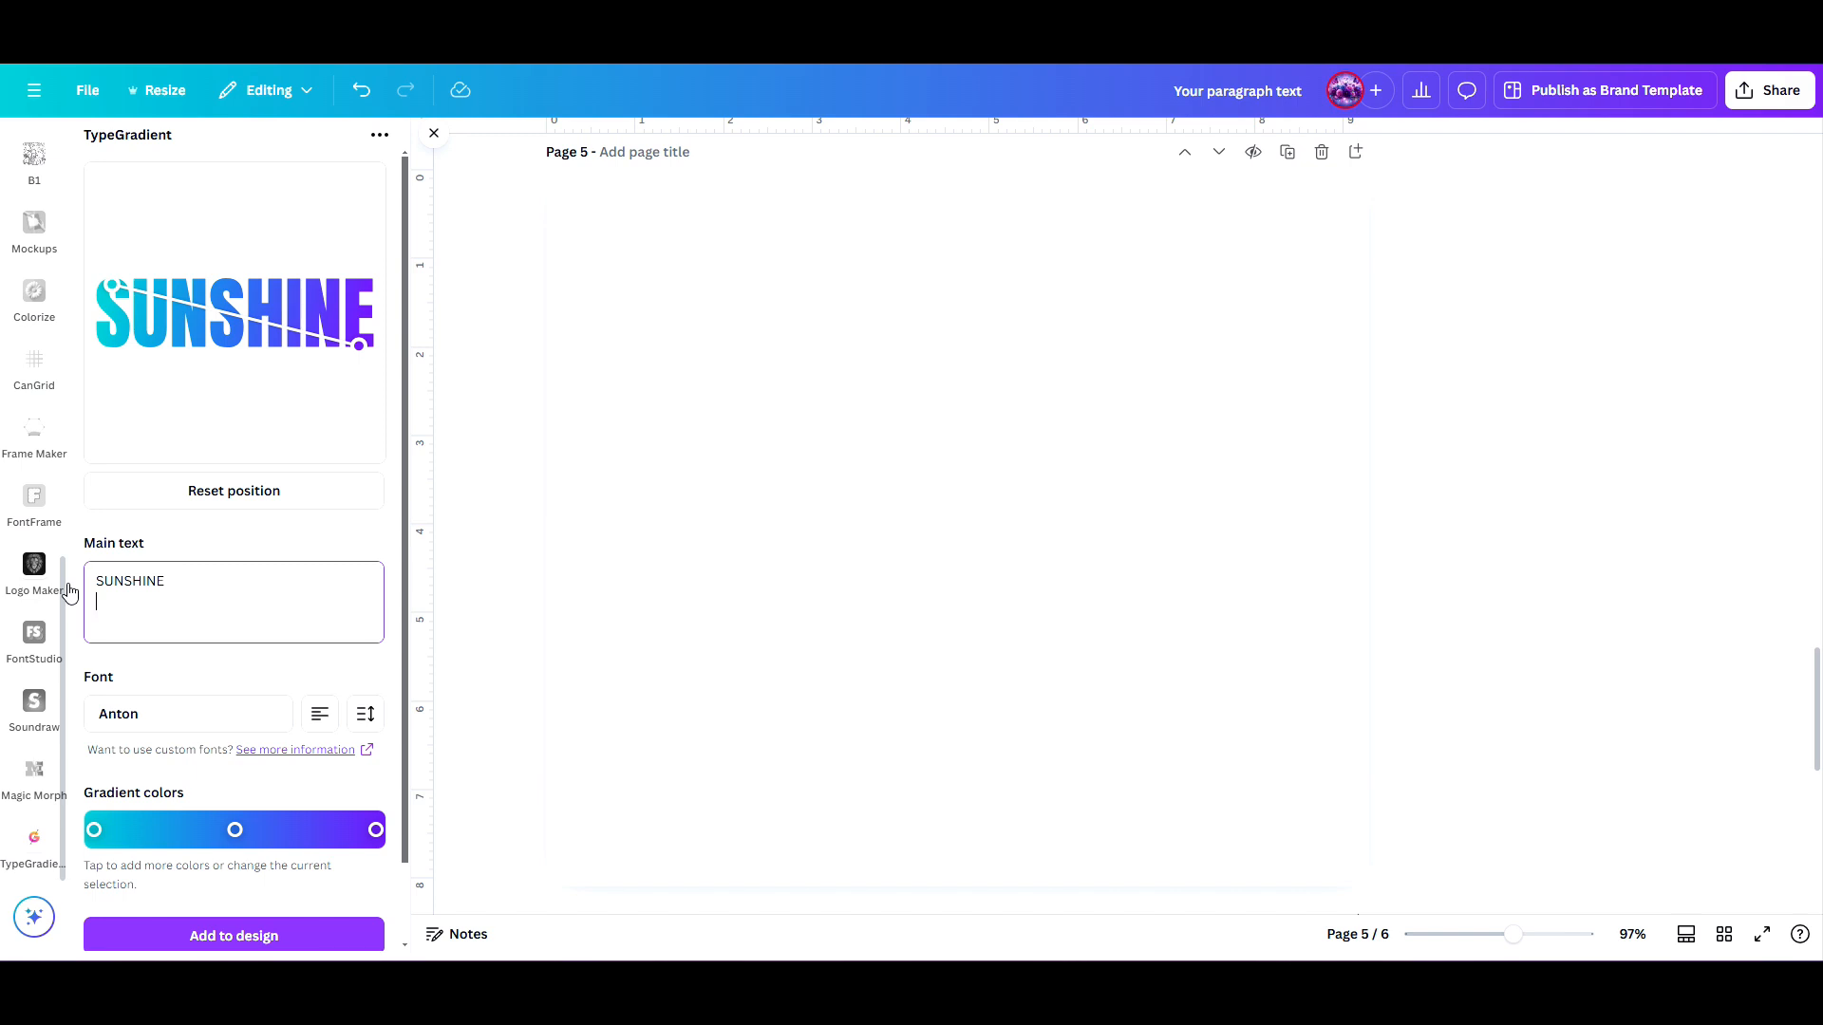
type("MIXW")
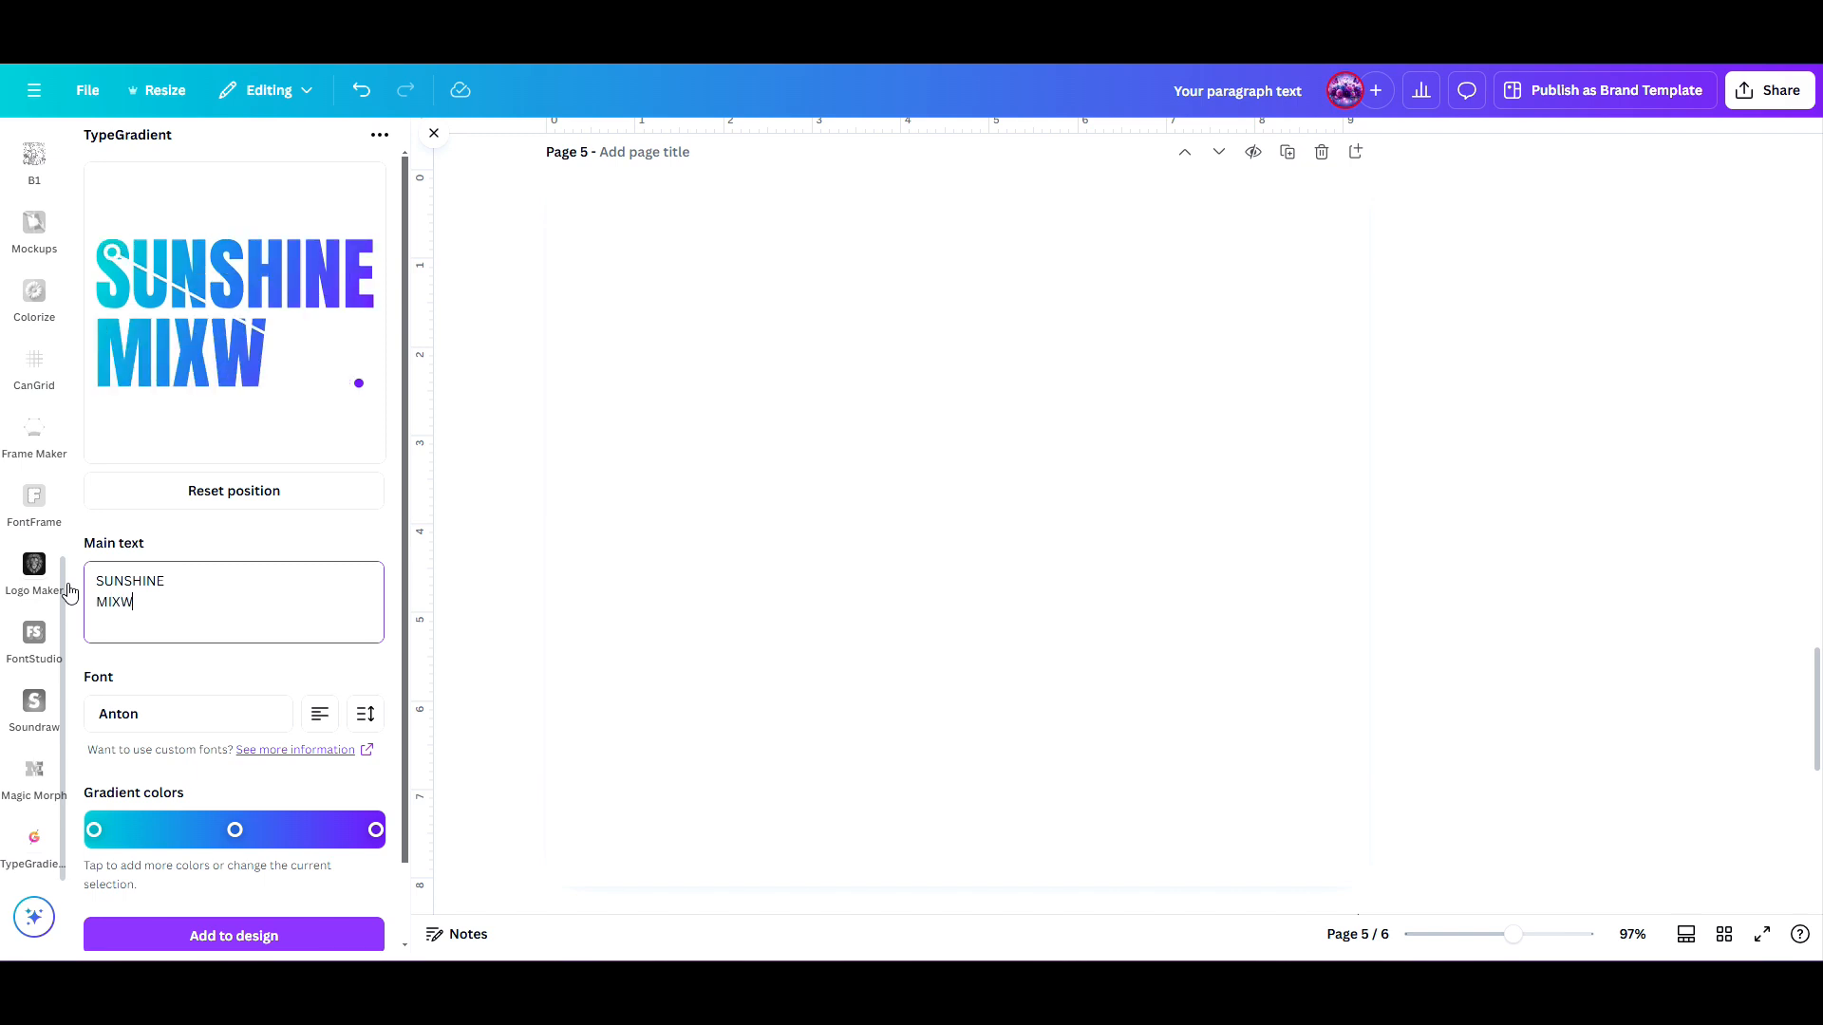
key("BackSpace")
type("ED WITH")
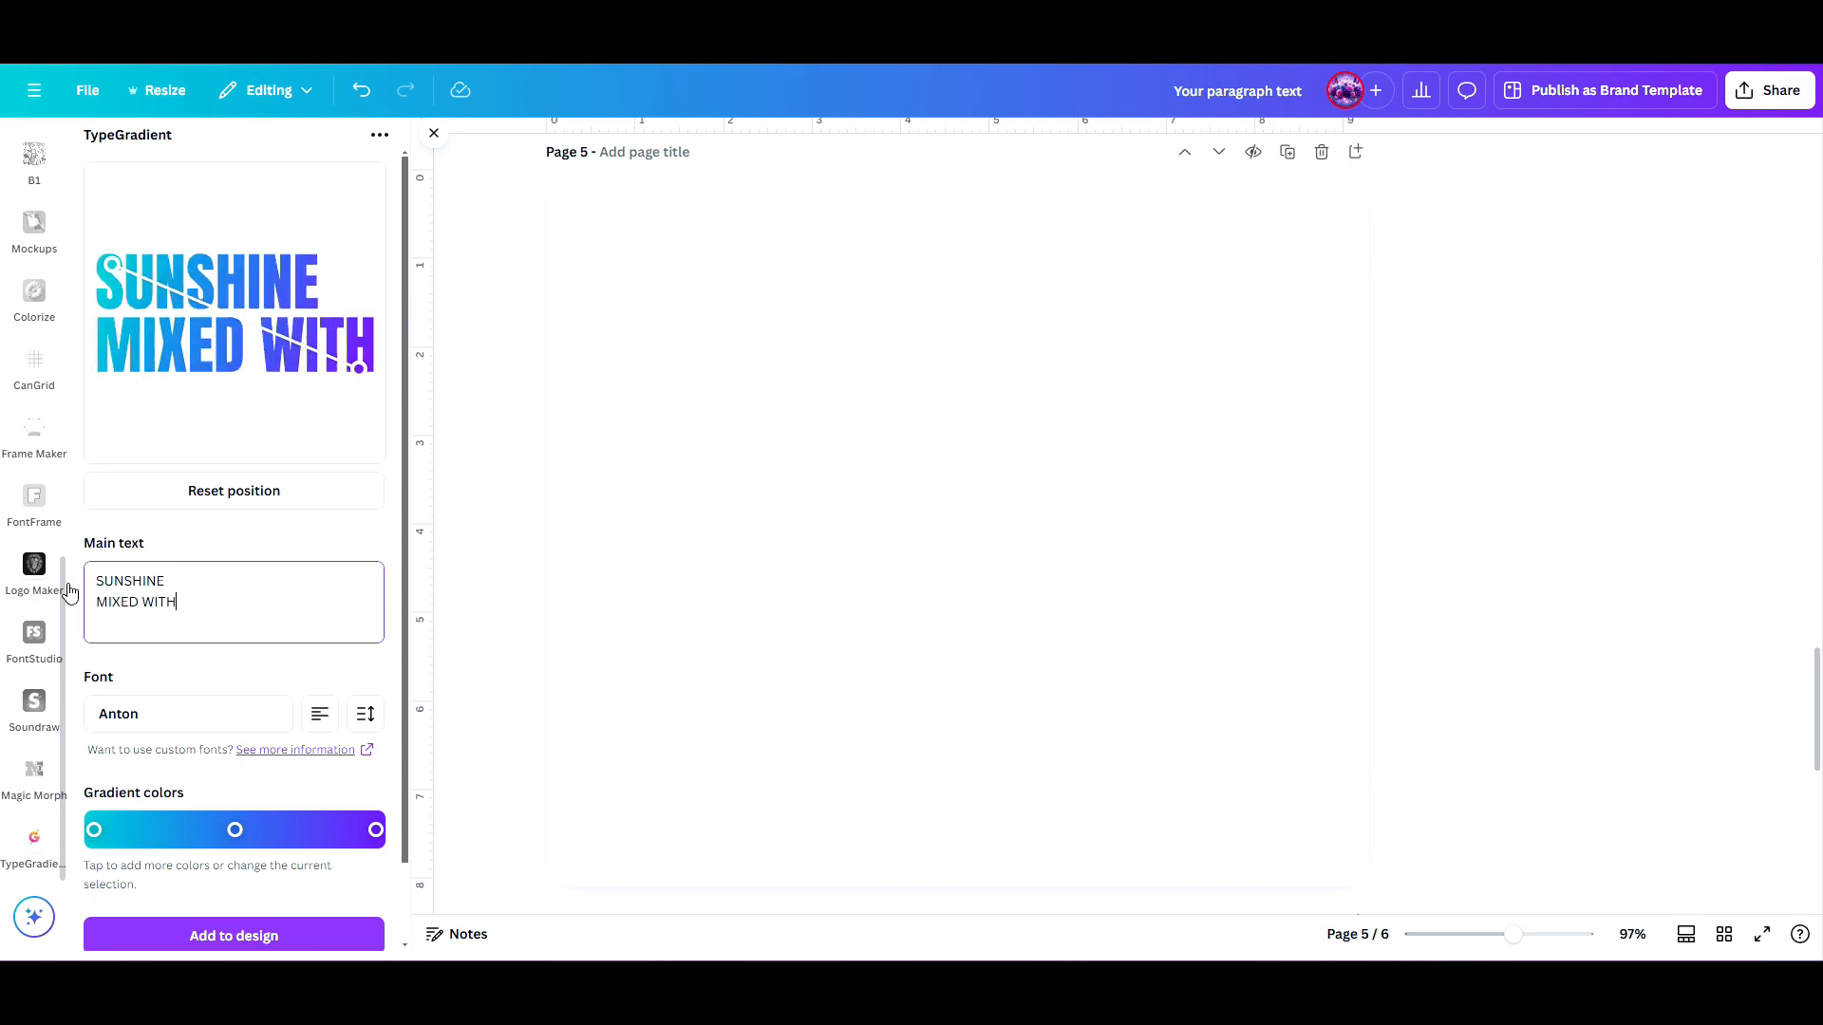
key("Return")
type("A LITTLE")
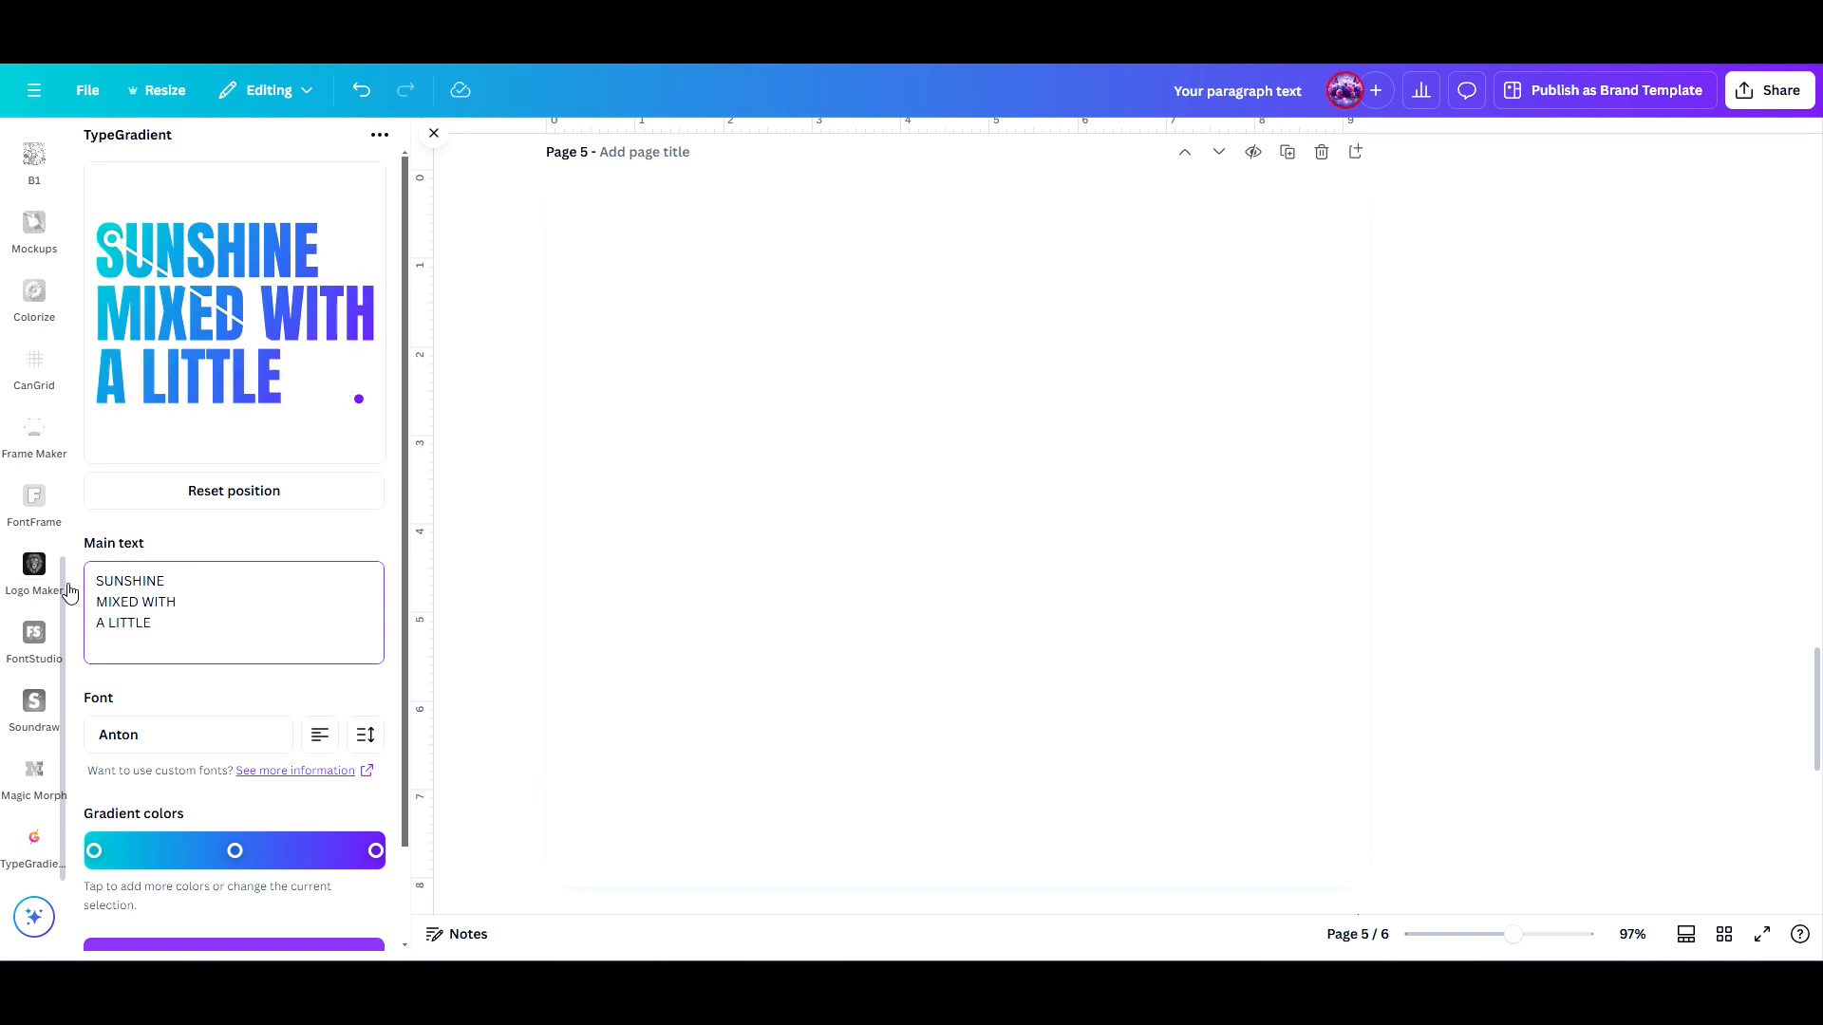
Add HURRICANE as the fourth line of the main text and centre-align the text.
key("Return")
type("HURRINCE")
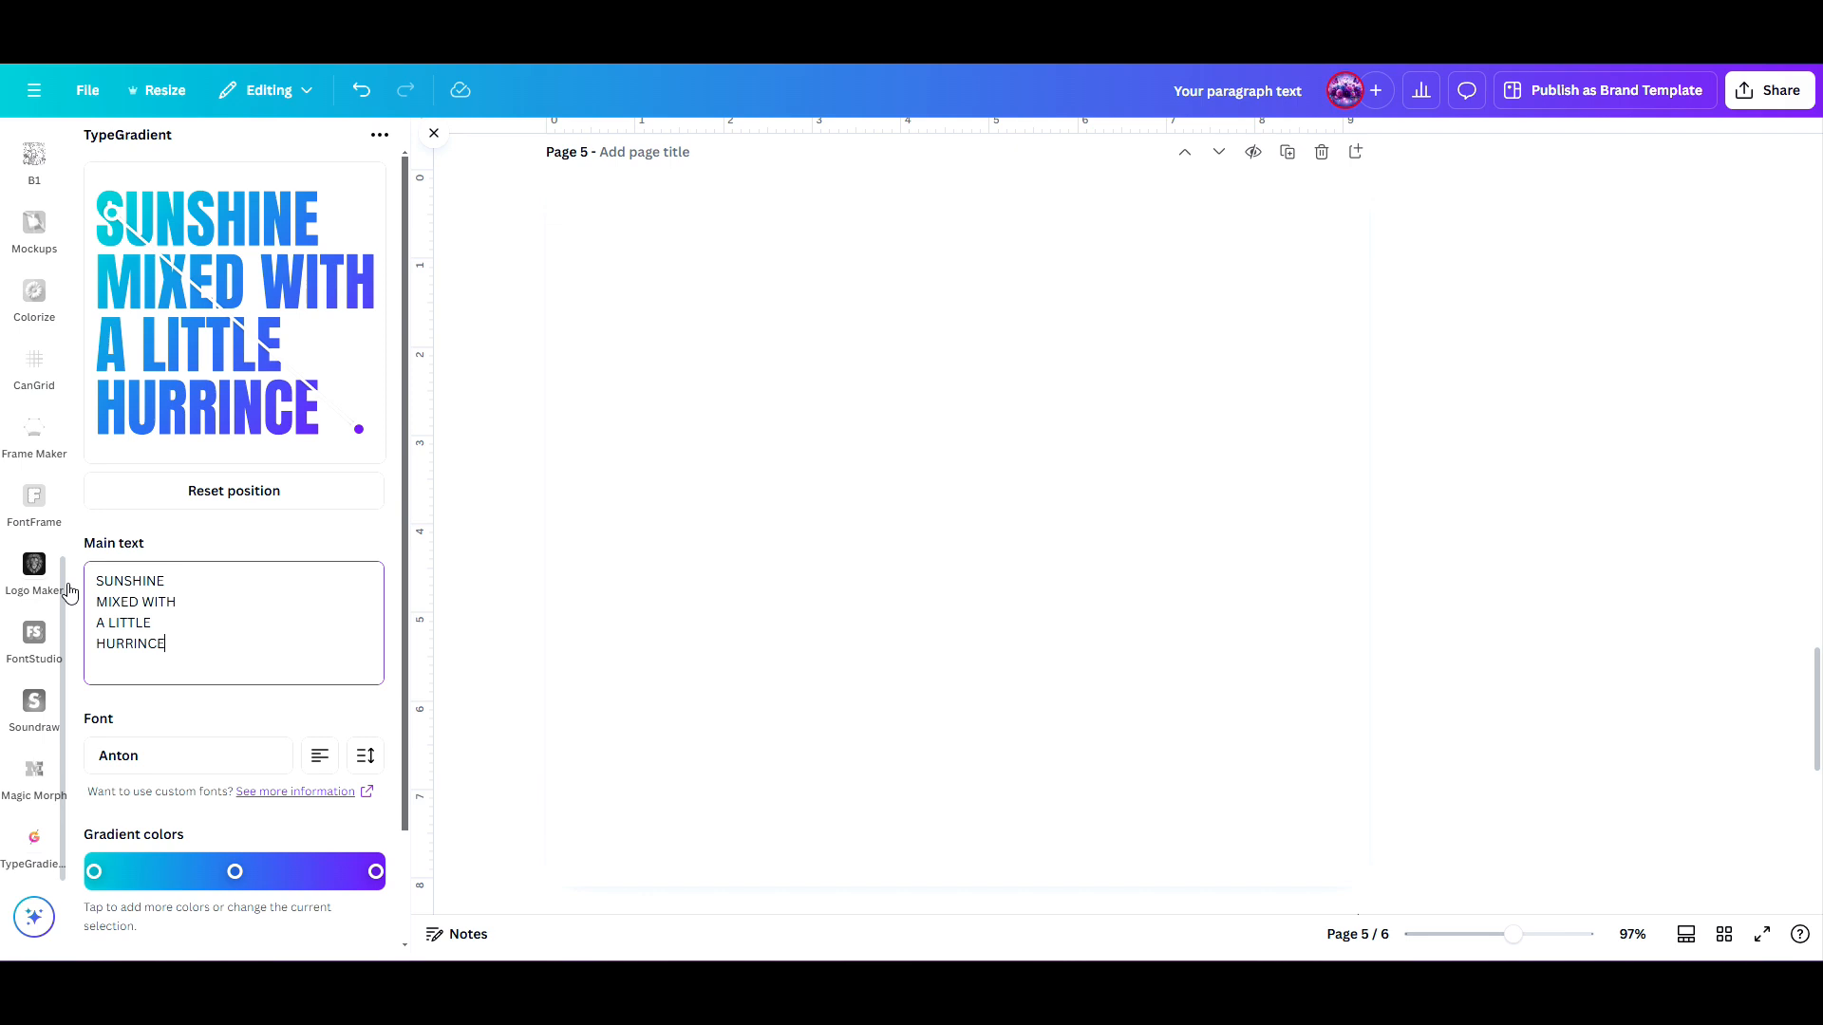
key("BackSpace")
key("BackSpace")
key("BackSpace")
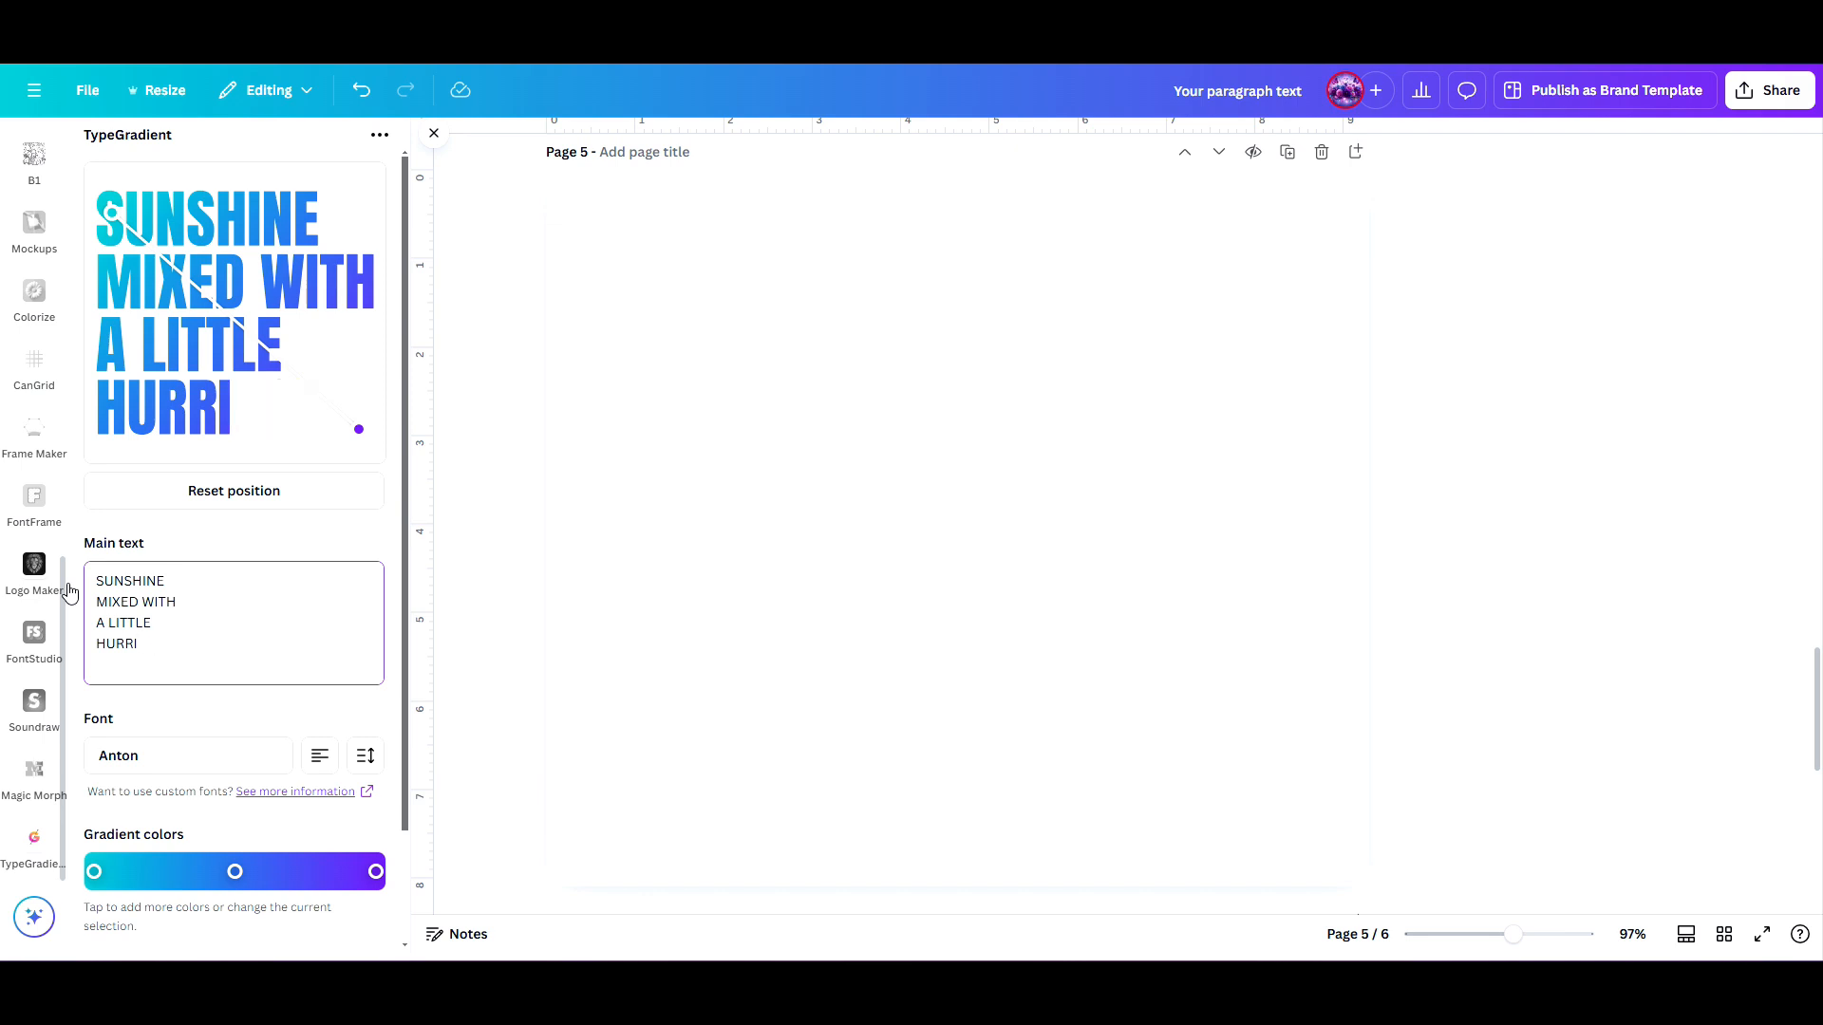
type("A")
key("BackSpace")
key("BackSpace")
type("CANE")
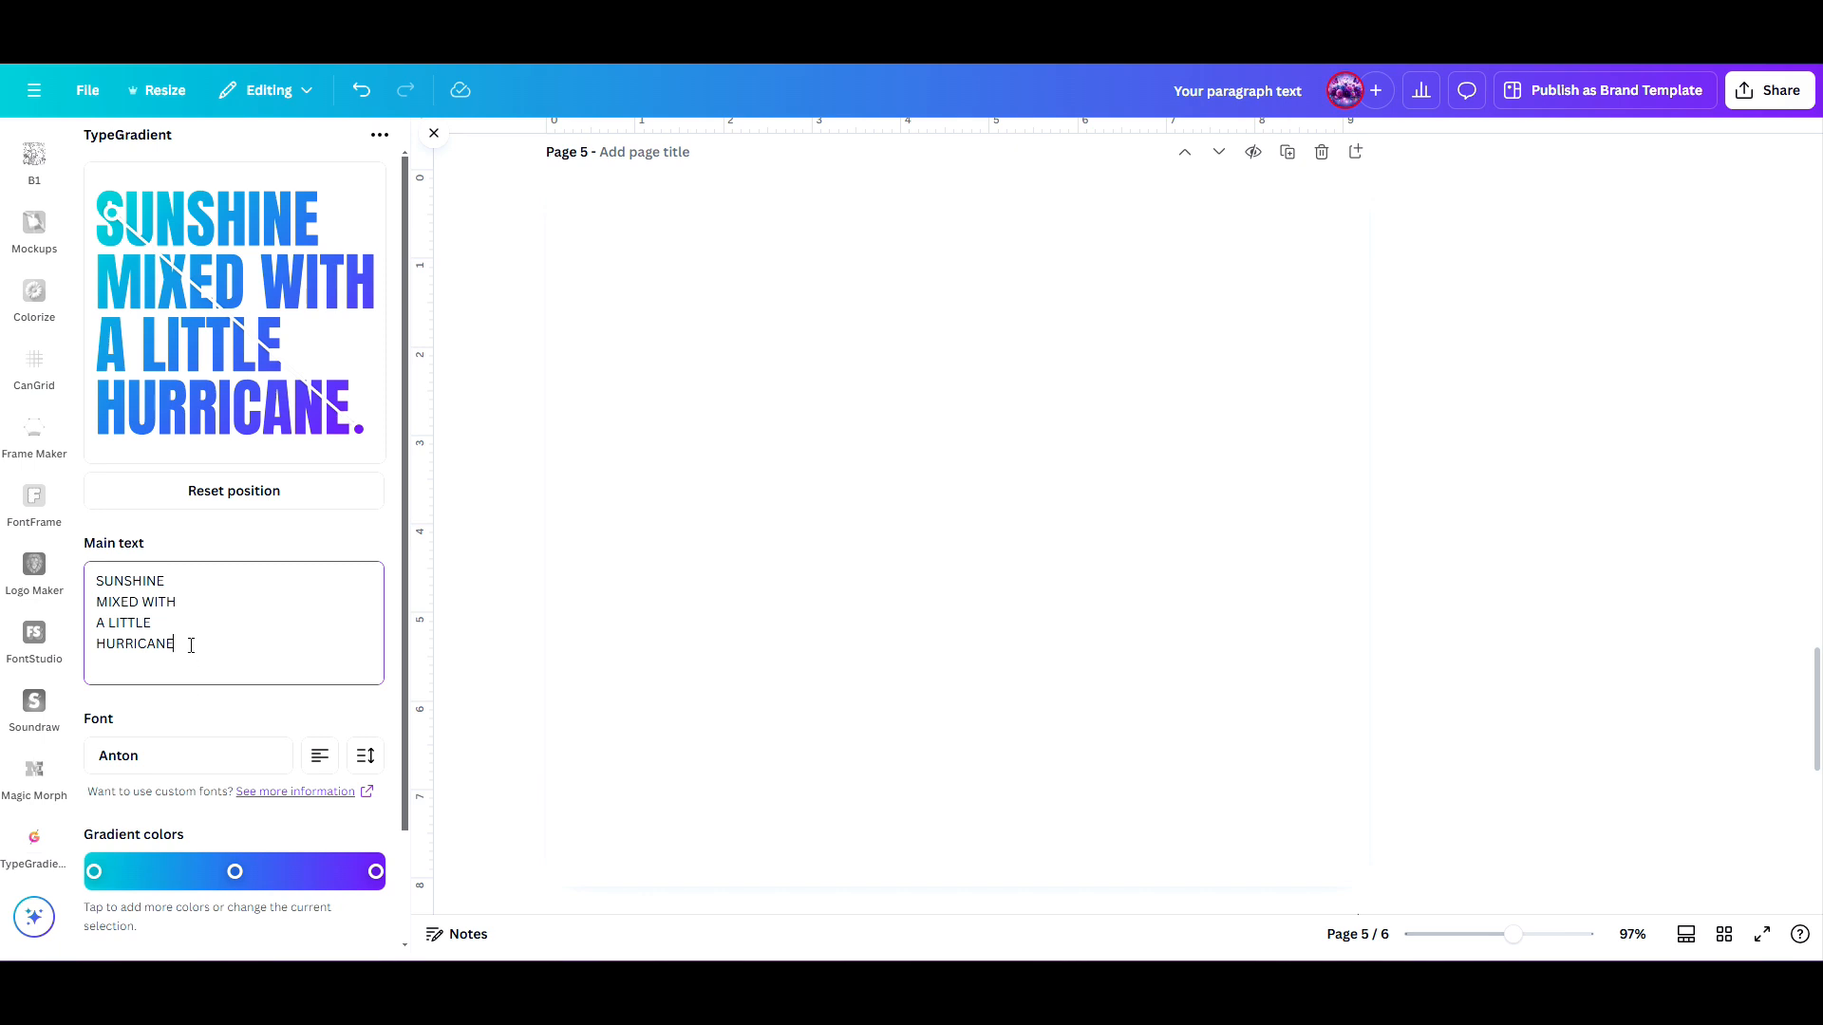
left_click_drag(174, 644, 48, 589)
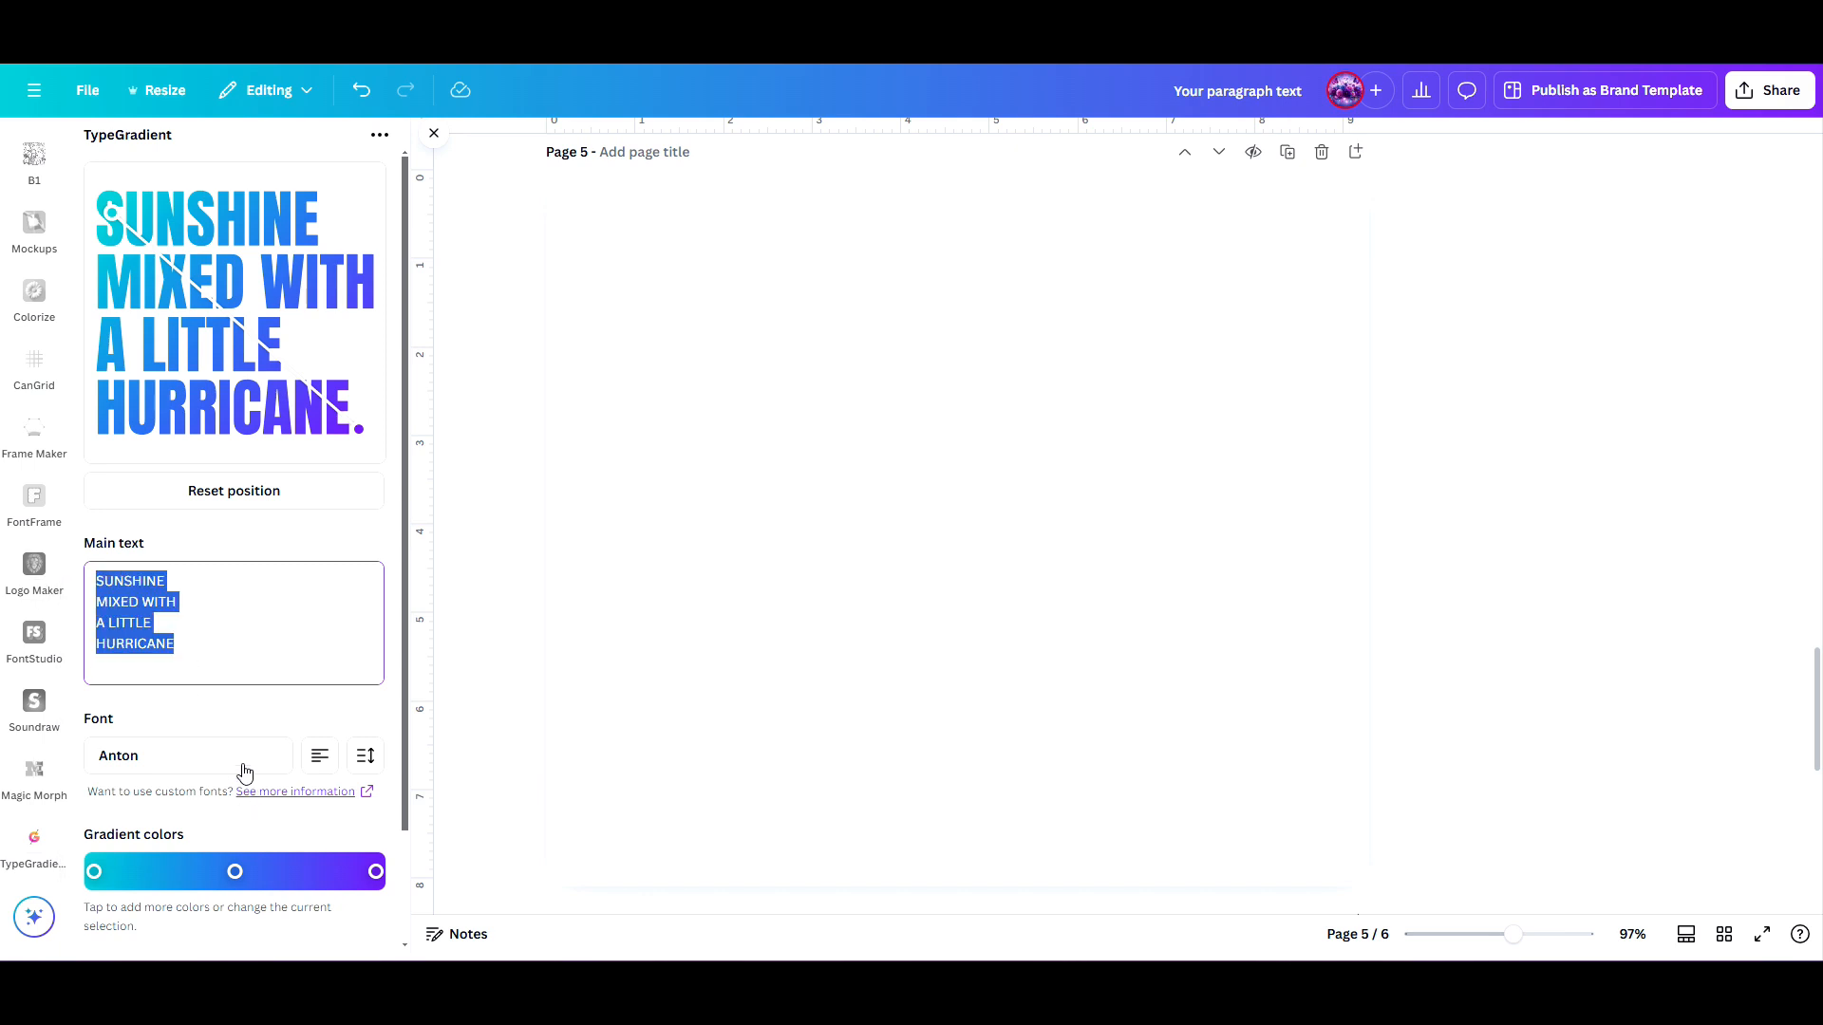
left_click(319, 771)
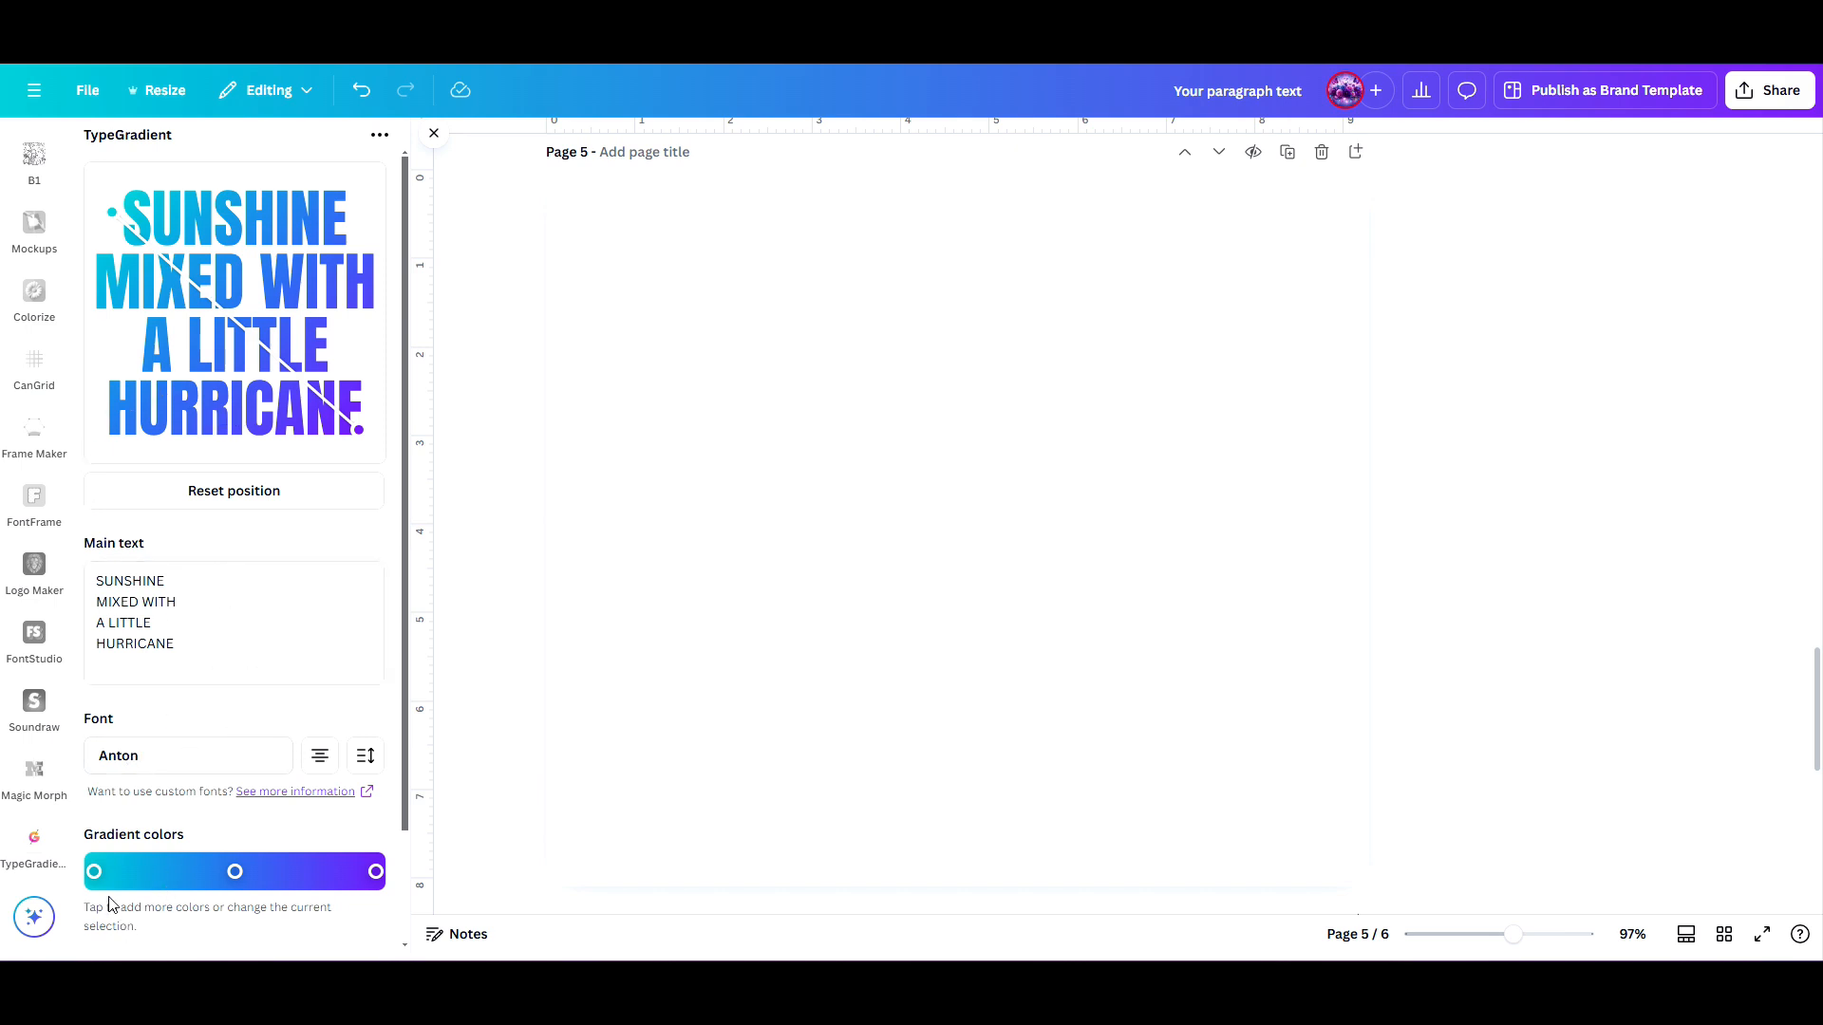
Change the first gradient color stop to vivid violet #6100ff.
left_click(94, 871)
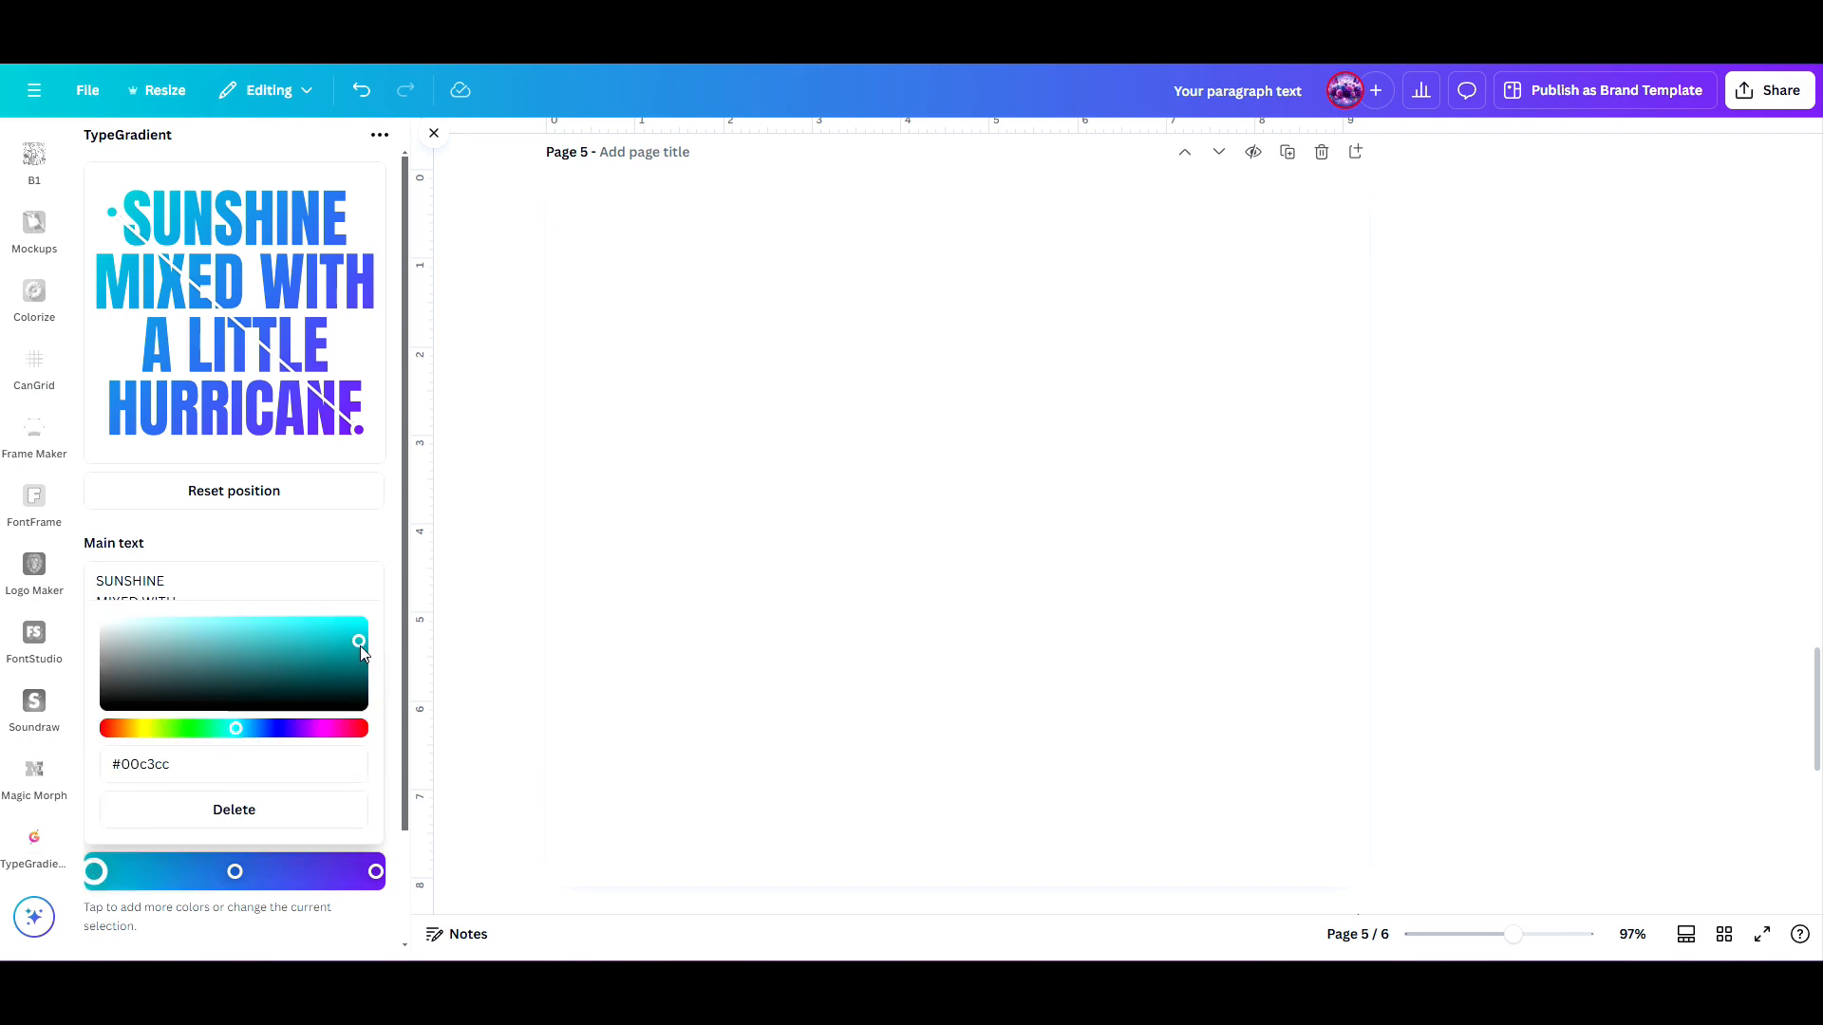
left_click_drag(360, 644, 355, 641)
left_click_drag(236, 729, 291, 728)
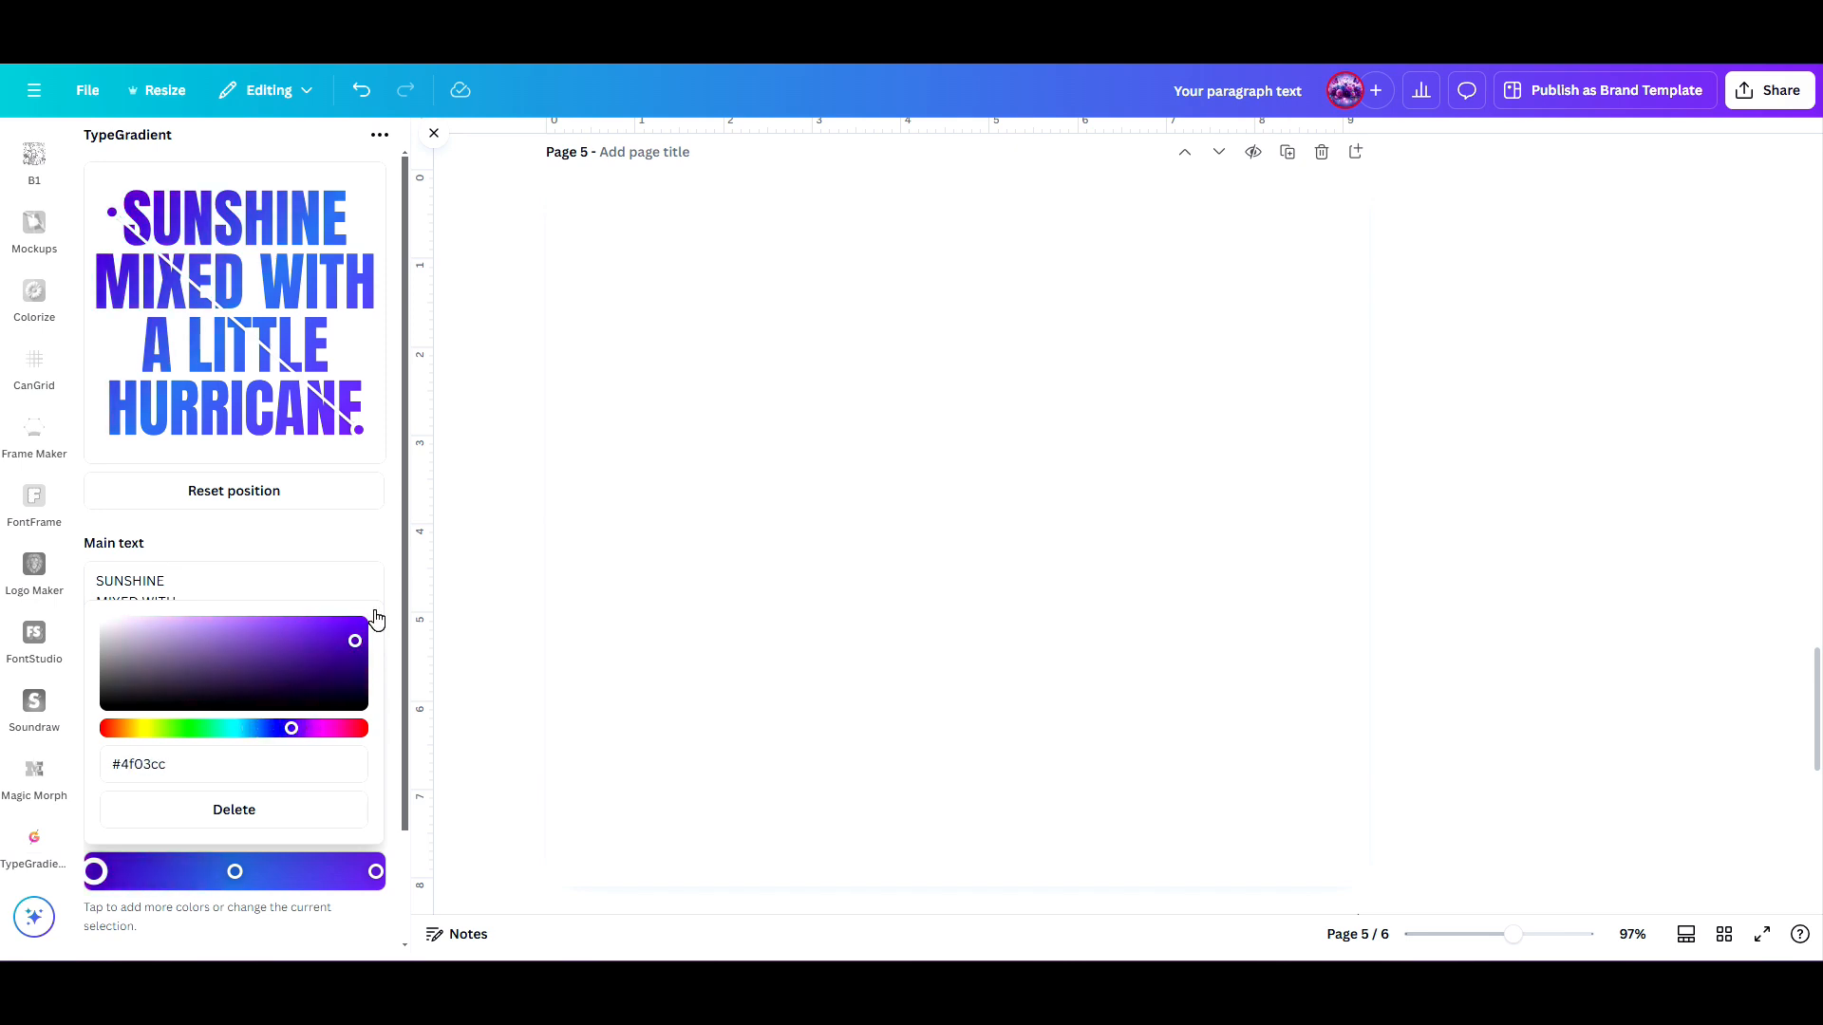
left_click_drag(355, 641, 358, 626)
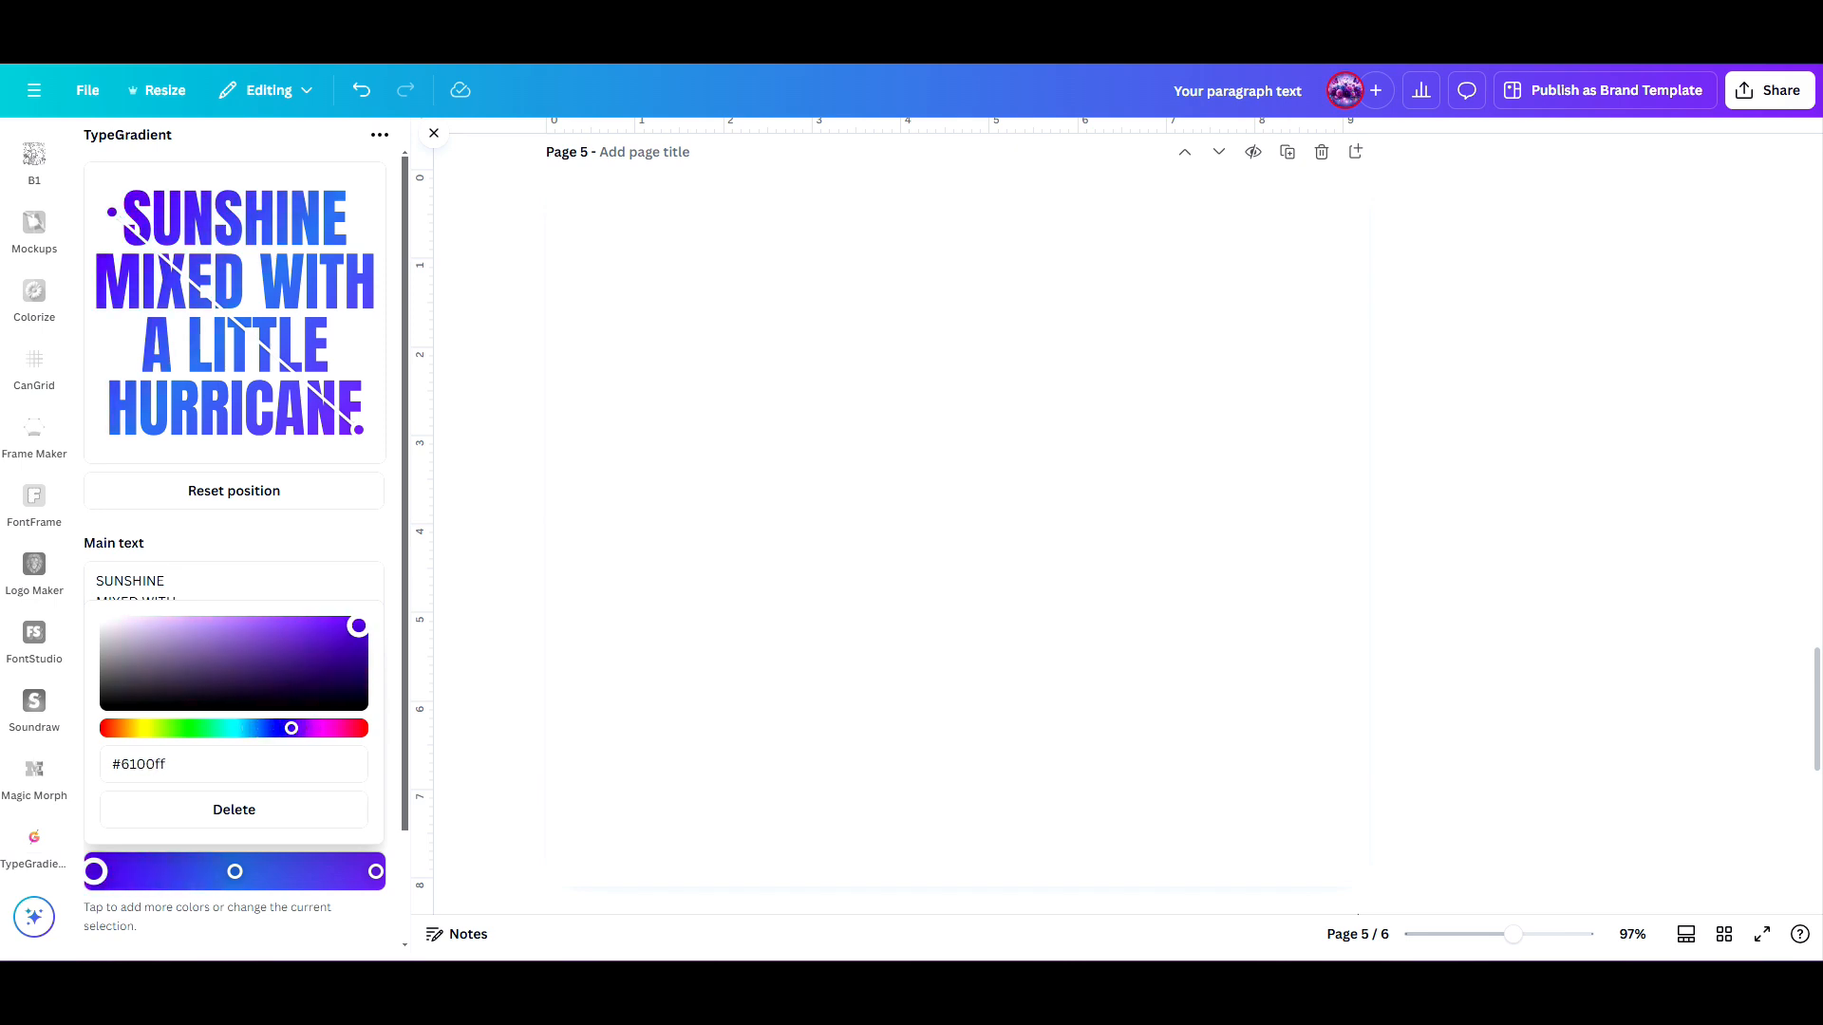
left_click(397, 618)
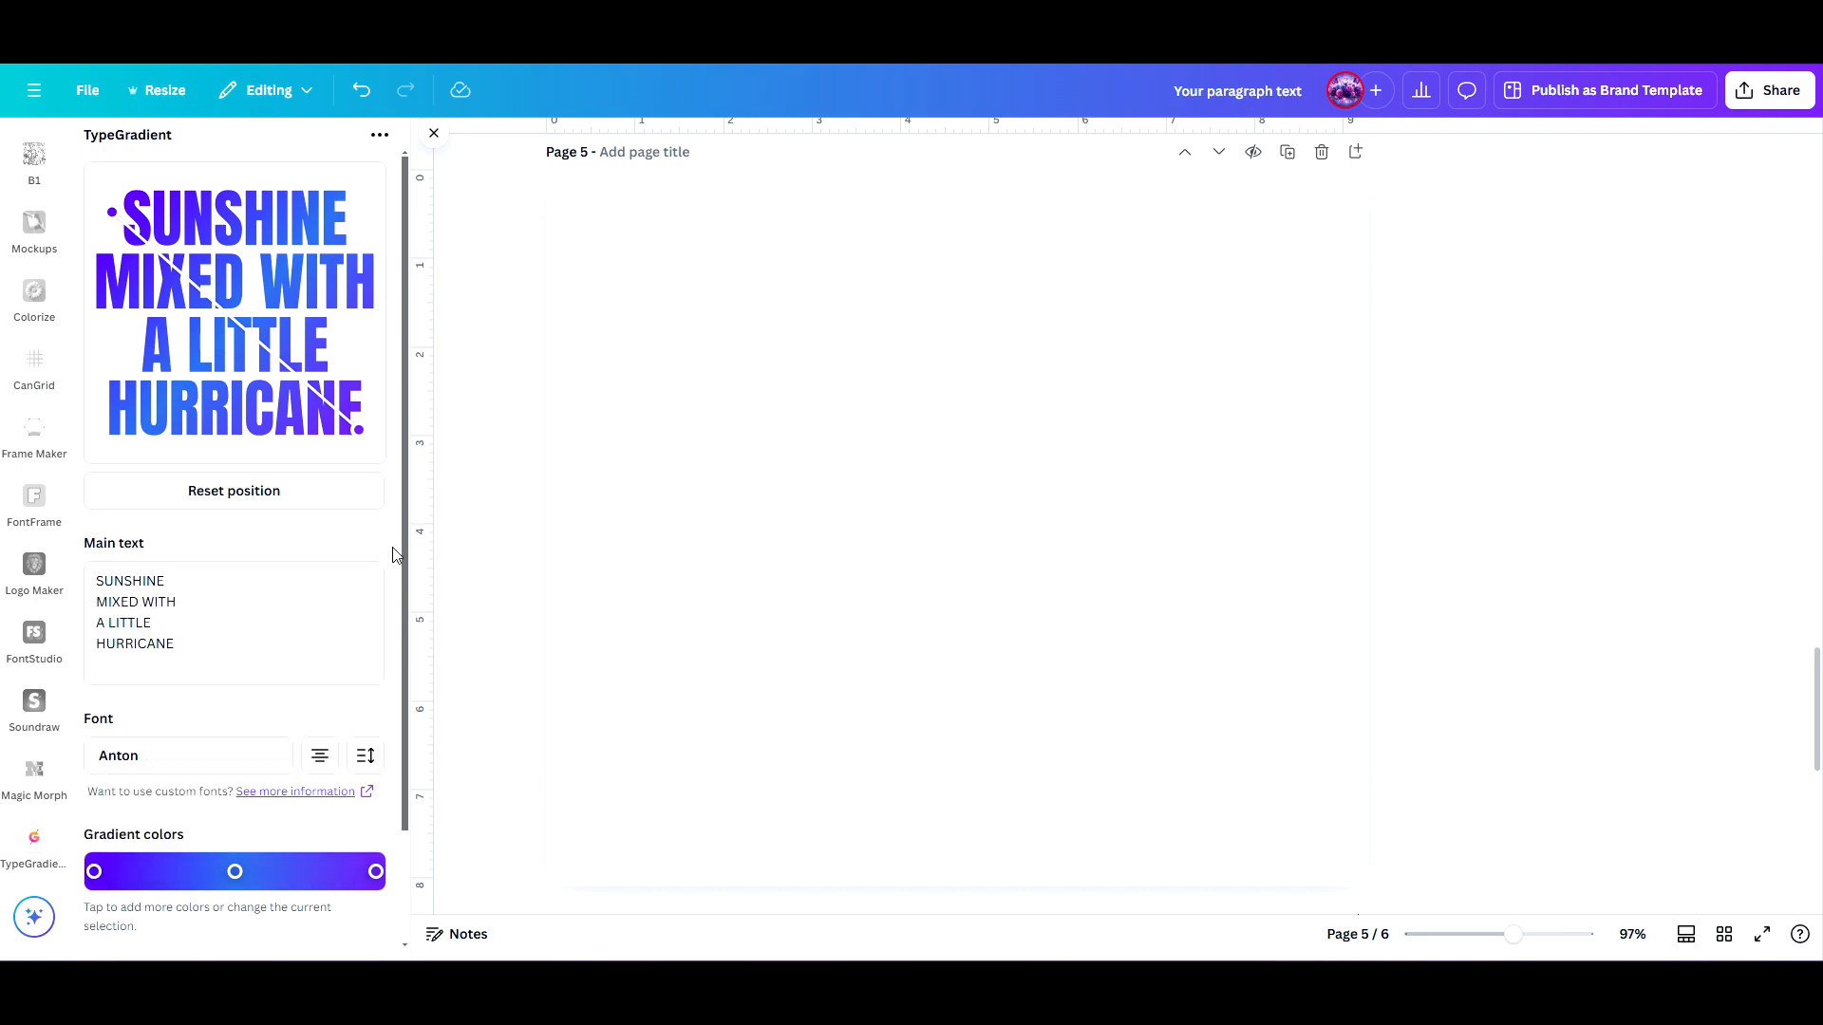
Change the middle gradient color stop to bright blue #00a3ff.
left_click(235, 871)
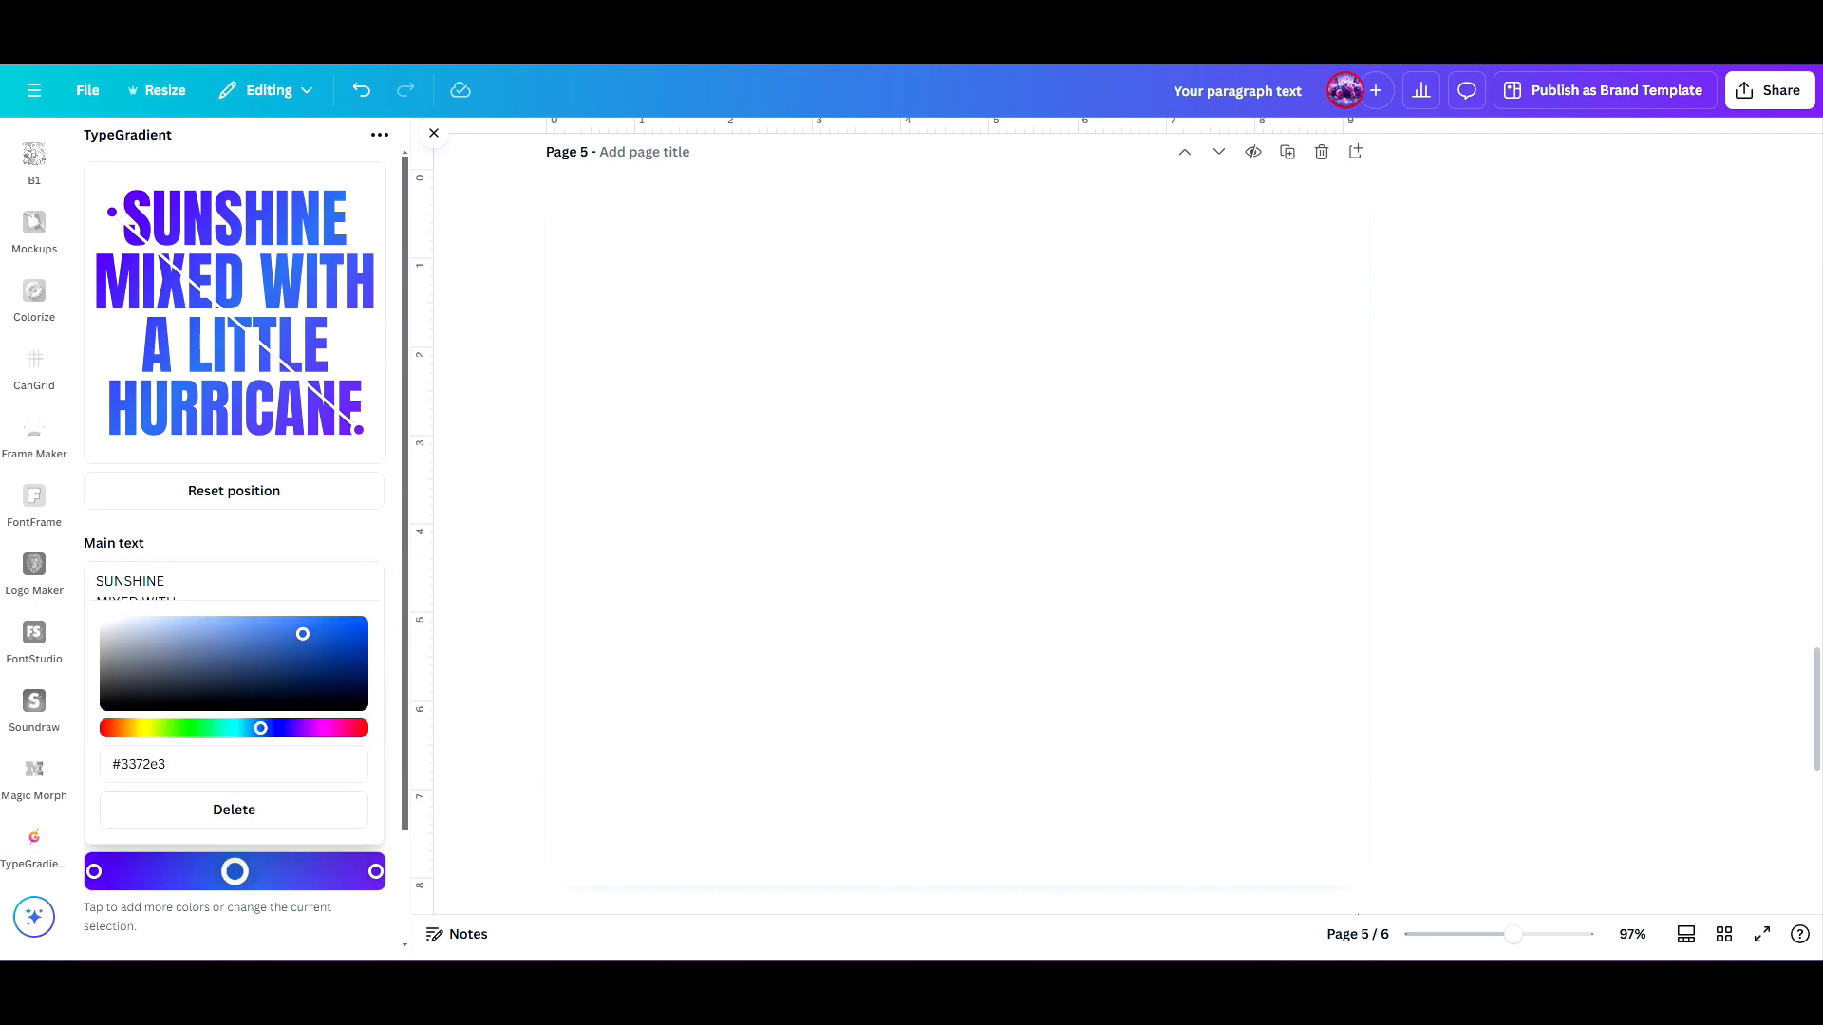
mouse_move(260, 728)
left_mouse_down()
mouse_move(225, 728)
mouse_move(249, 728)
left_mouse_up()
left_click(298, 628)
left_click_drag(298, 628, 370, 634)
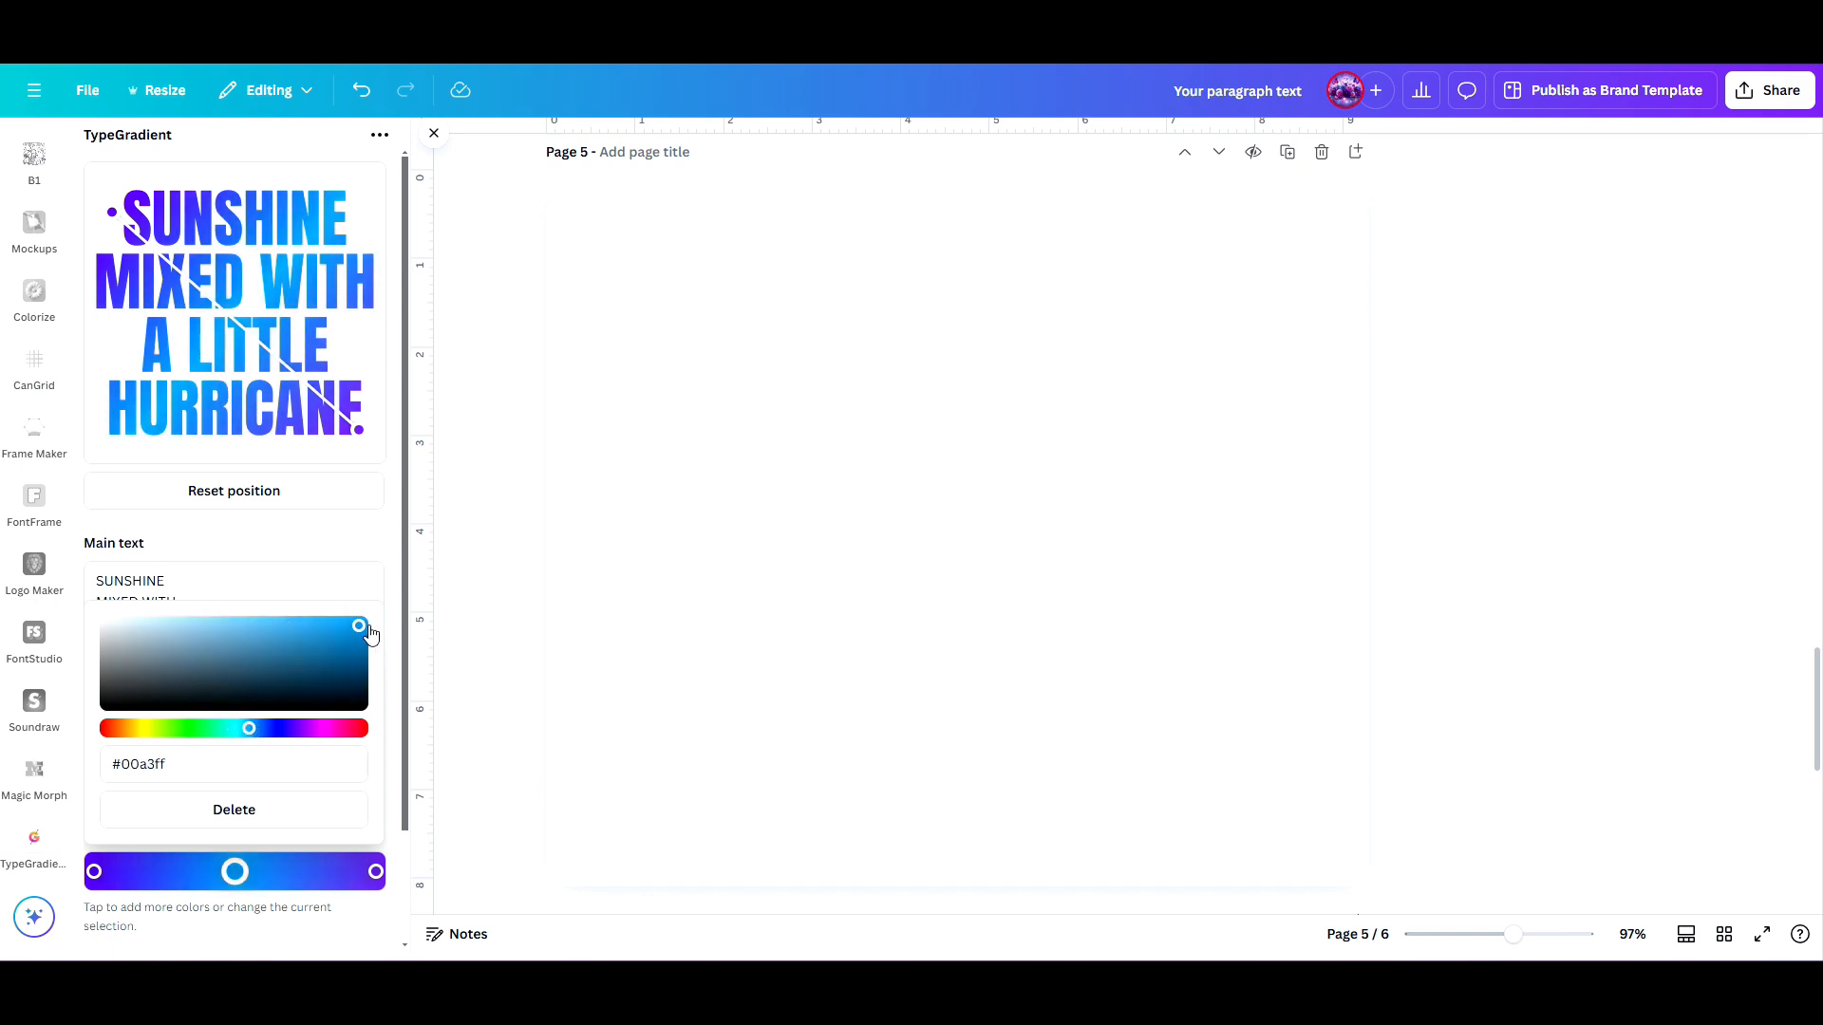
left_click(396, 559)
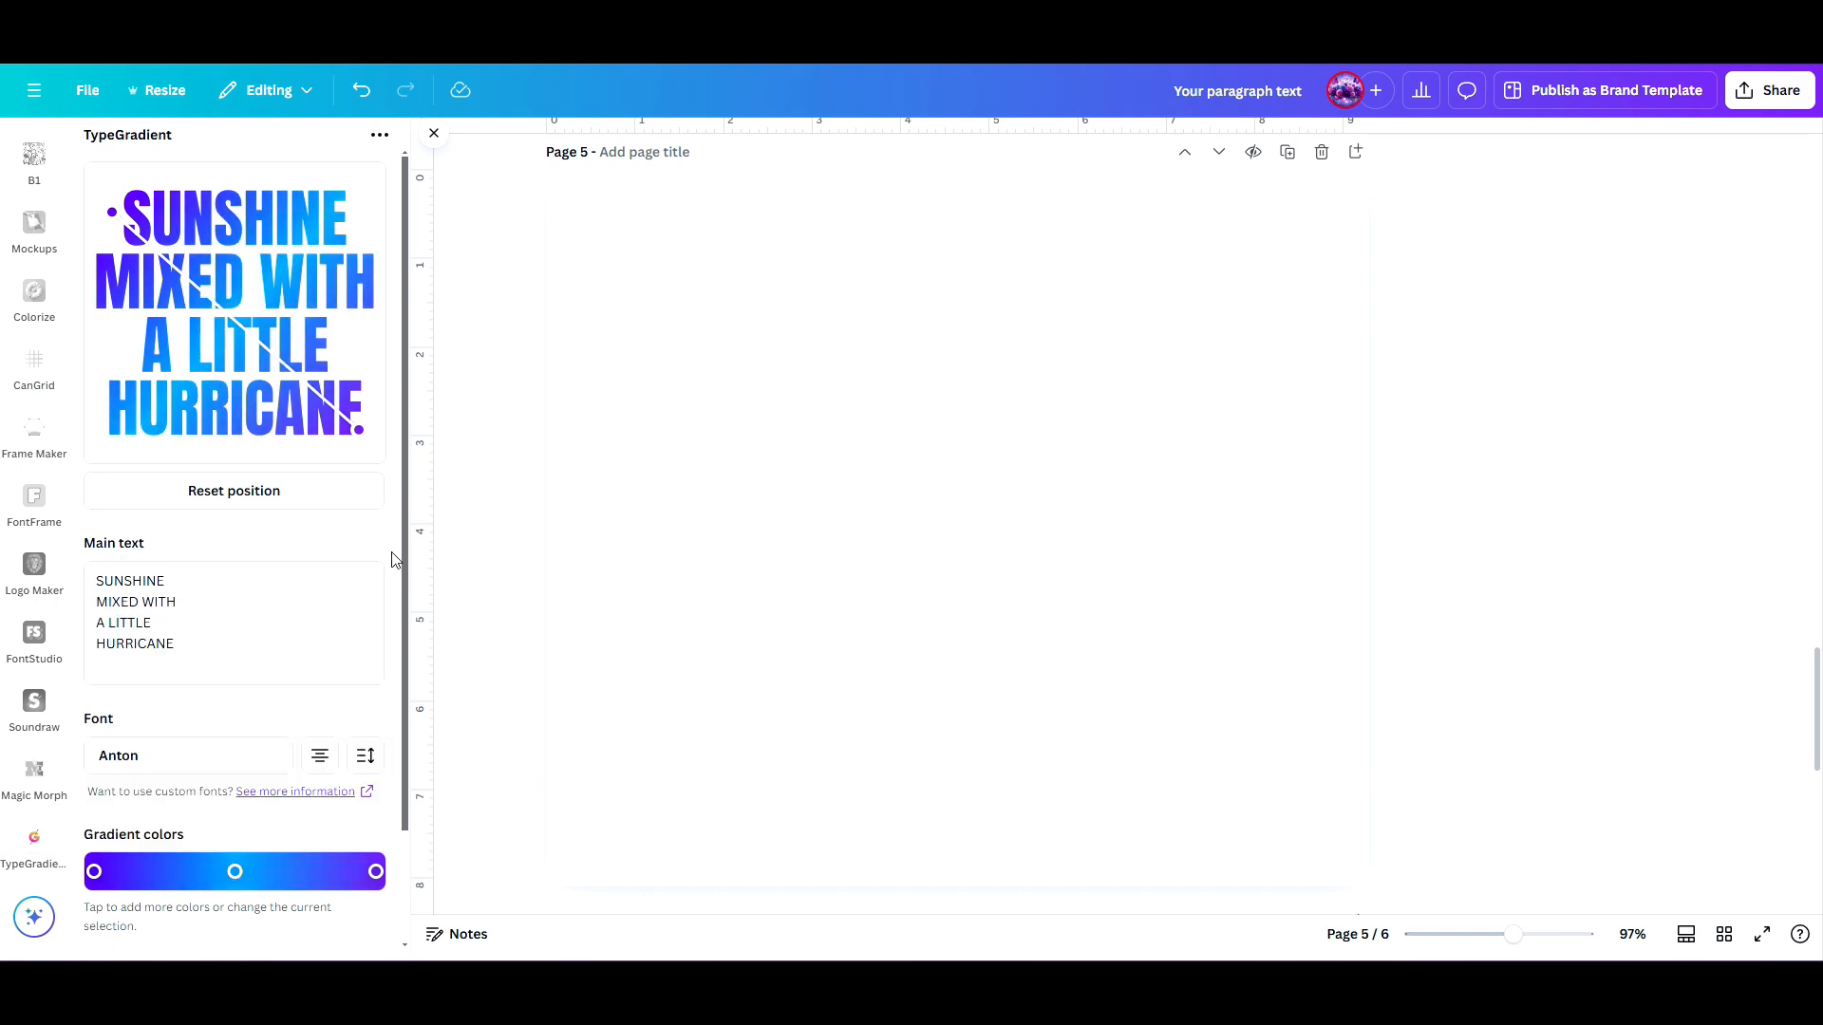
Change the last gradient color stop to bright magenta #fa00ff.
left_click(377, 872)
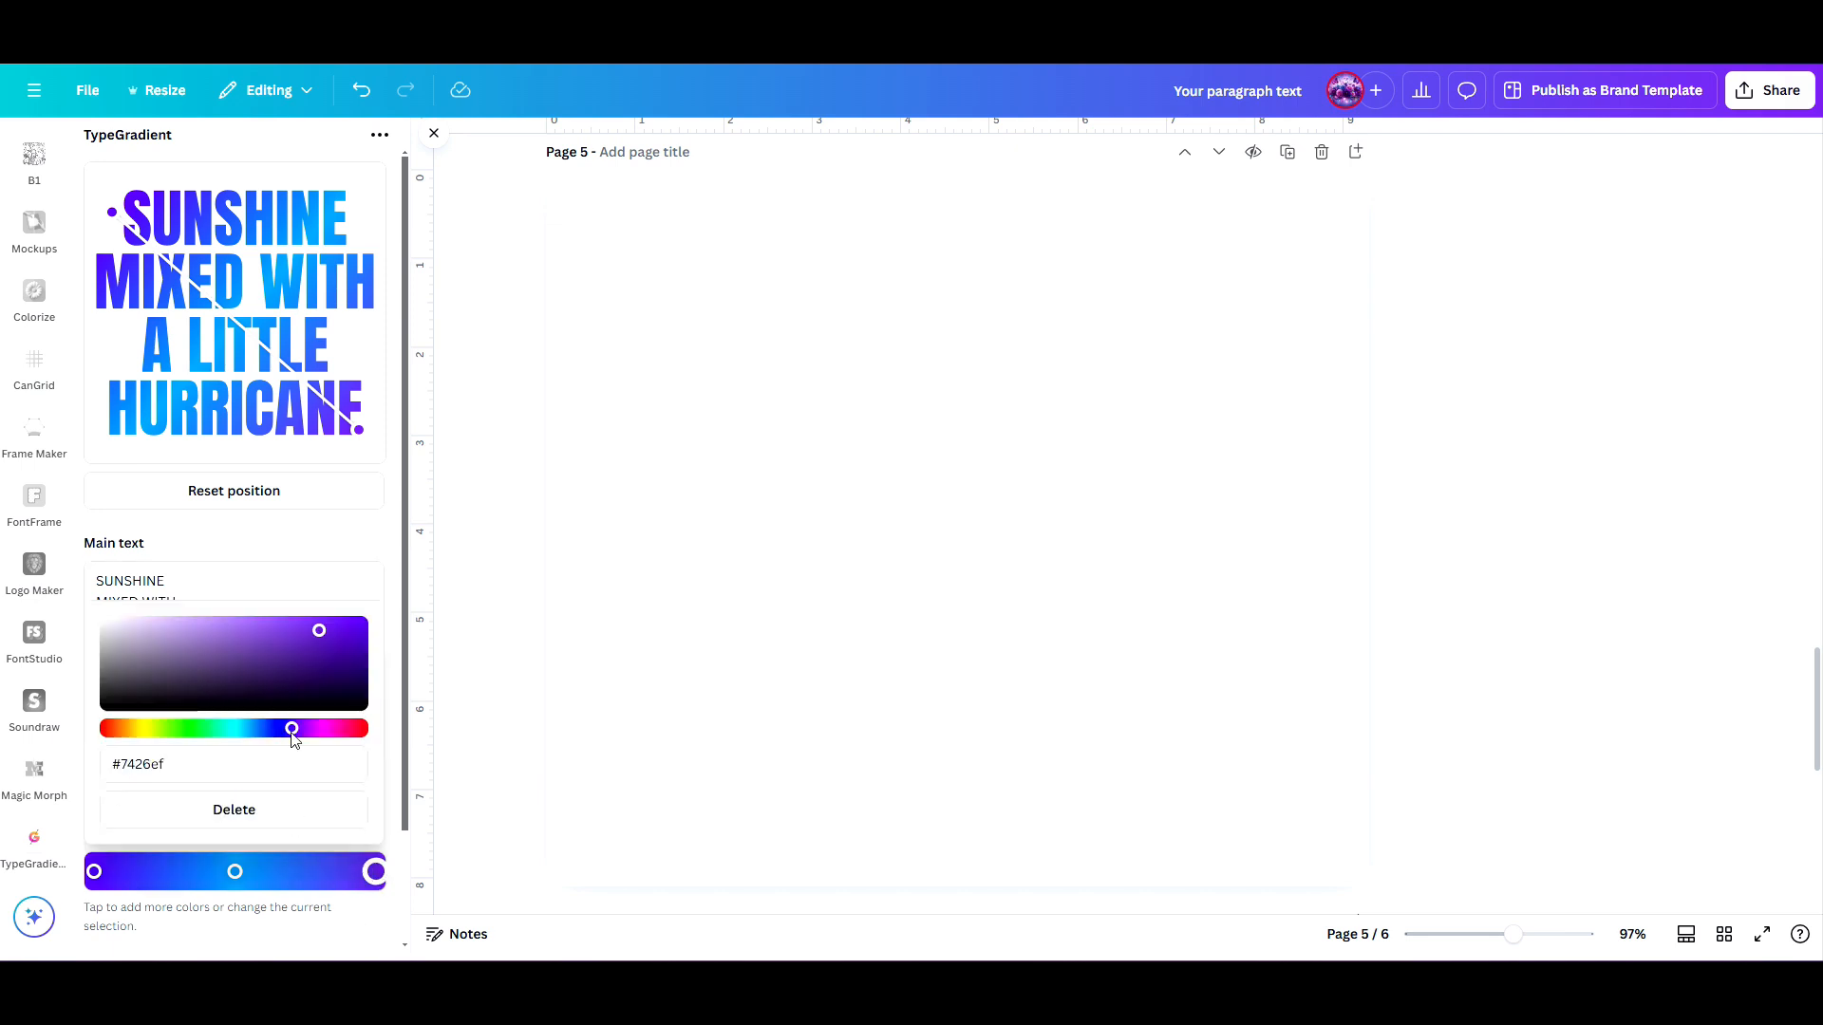
left_click_drag(291, 739, 316, 729)
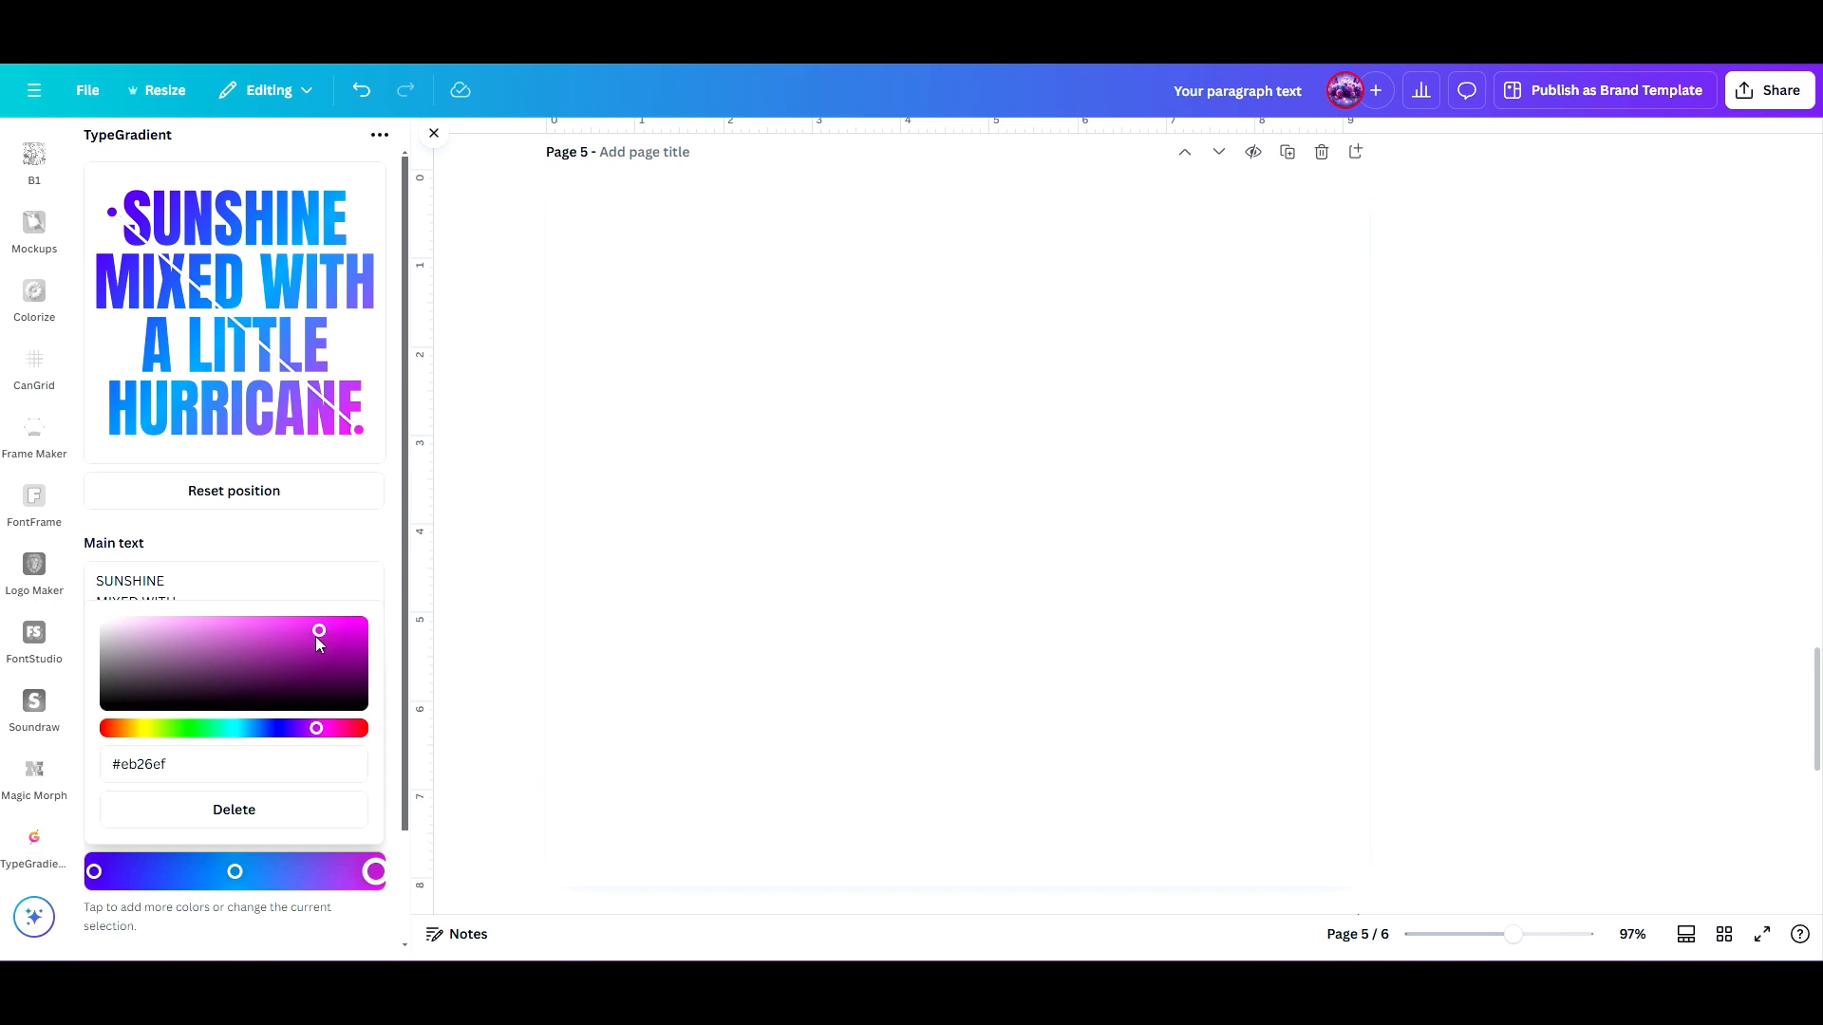
left_click_drag(319, 632, 379, 618)
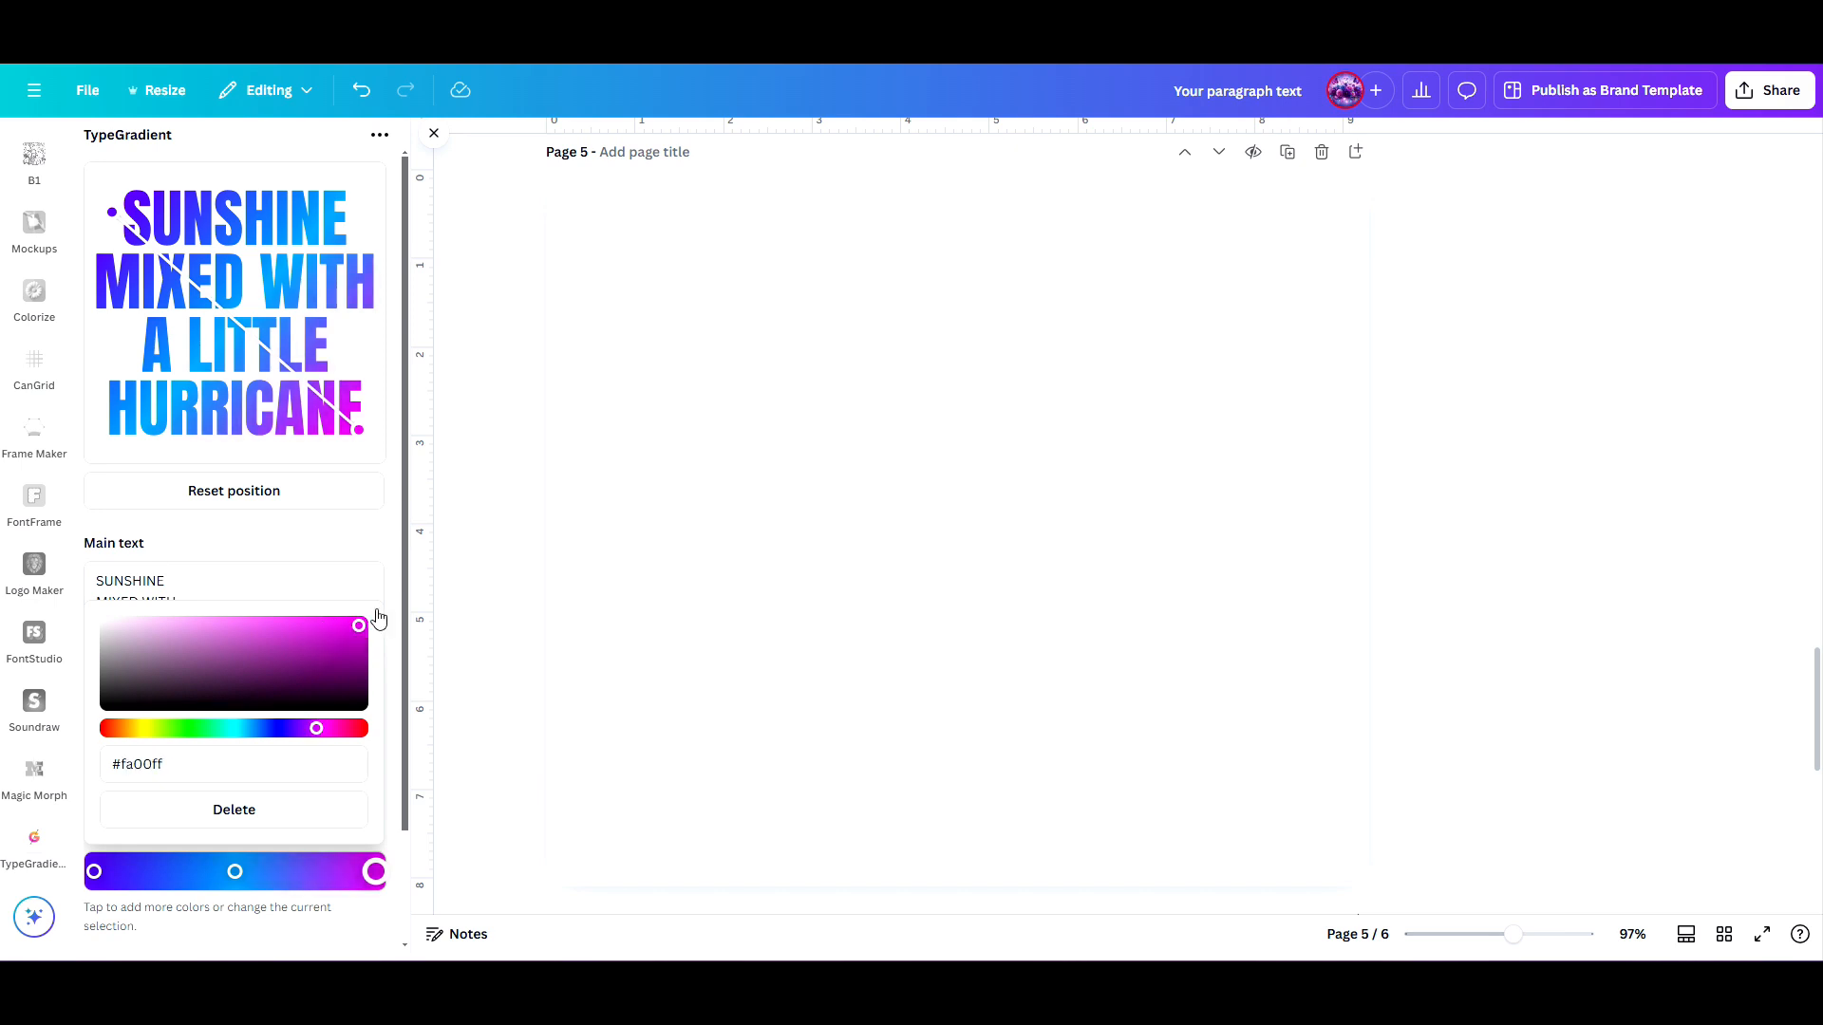
left_click(384, 548)
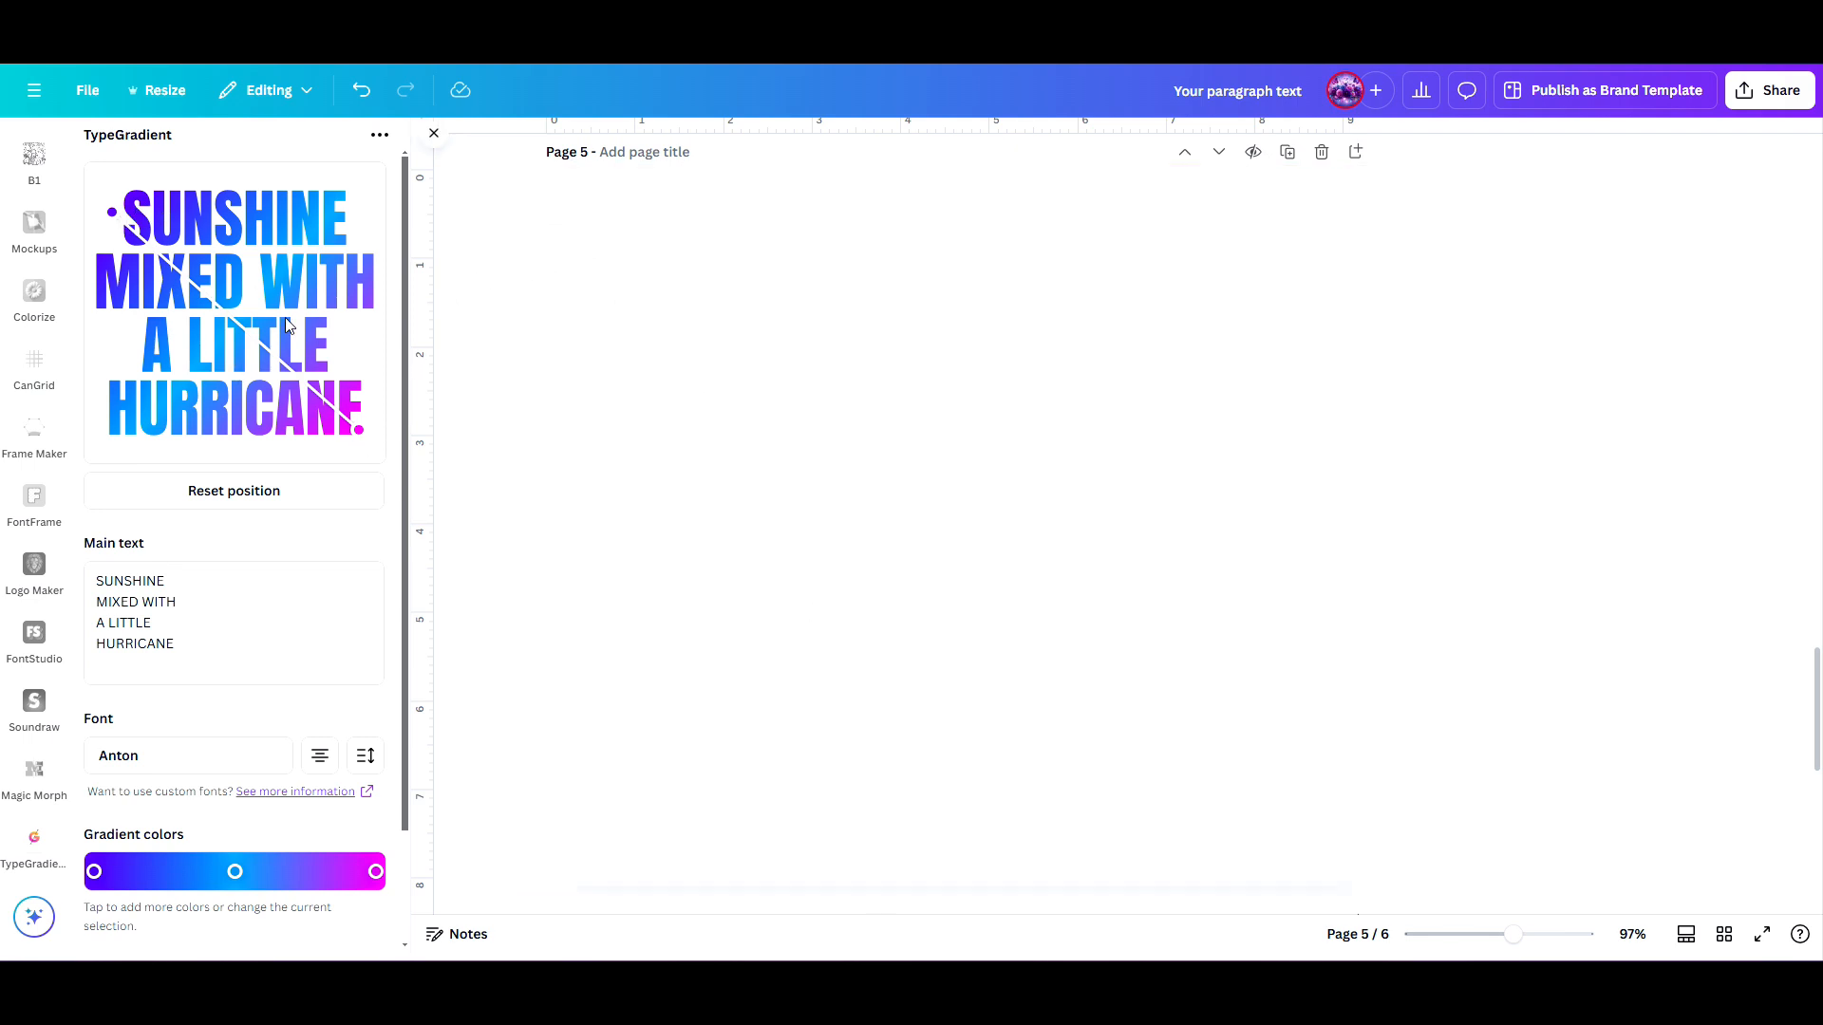
Reposition the gradient line in the preview so it runs from the S of SUNSHINE diagonally to the A of HURRICANE.
left_click_drag(360, 433, 255, 333)
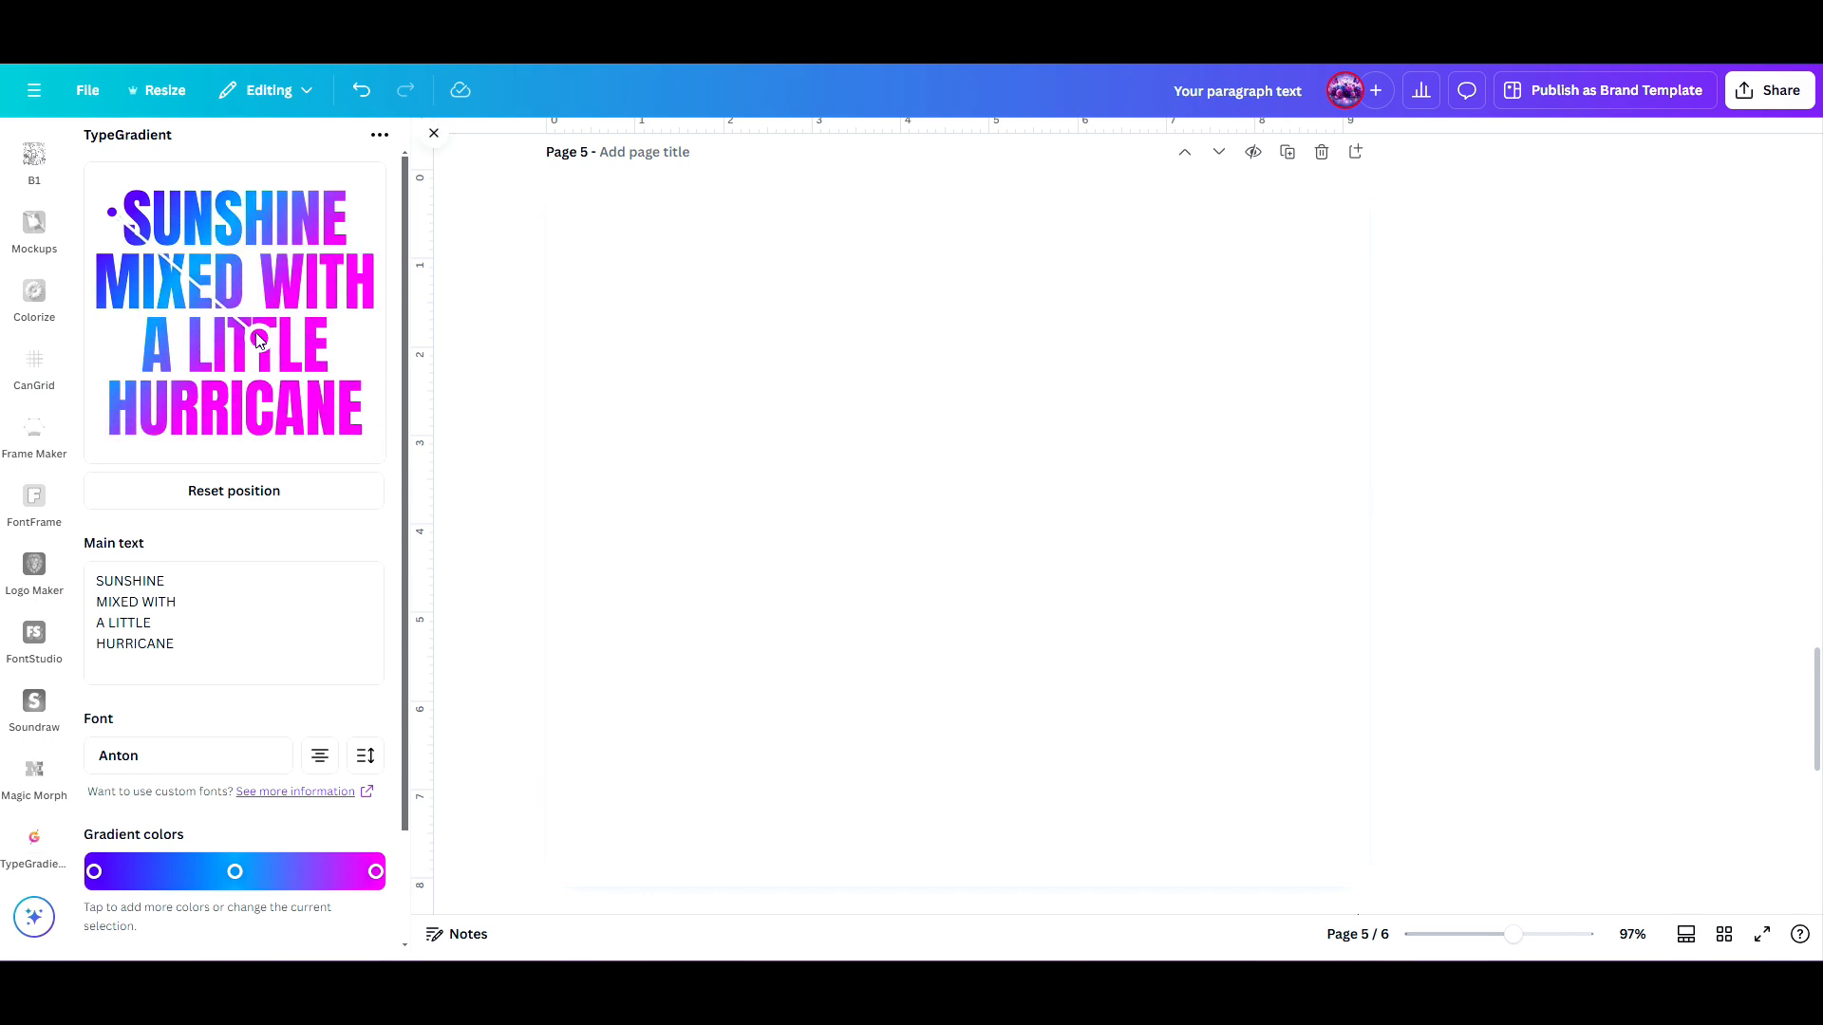
mouse_move(112, 212)
left_mouse_down()
mouse_move(99, 395)
mouse_move(124, 473)
mouse_move(101, 342)
mouse_move(190, 223)
mouse_move(280, 200)
mouse_move(360, 213)
mouse_move(374, 365)
mouse_move(107, 361)
mouse_move(138, 249)
mouse_move(285, 285)
mouse_move(211, 395)
mouse_move(228, 346)
mouse_move(160, 277)
mouse_move(133, 199)
left_mouse_up()
left_click_drag(254, 333, 370, 320)
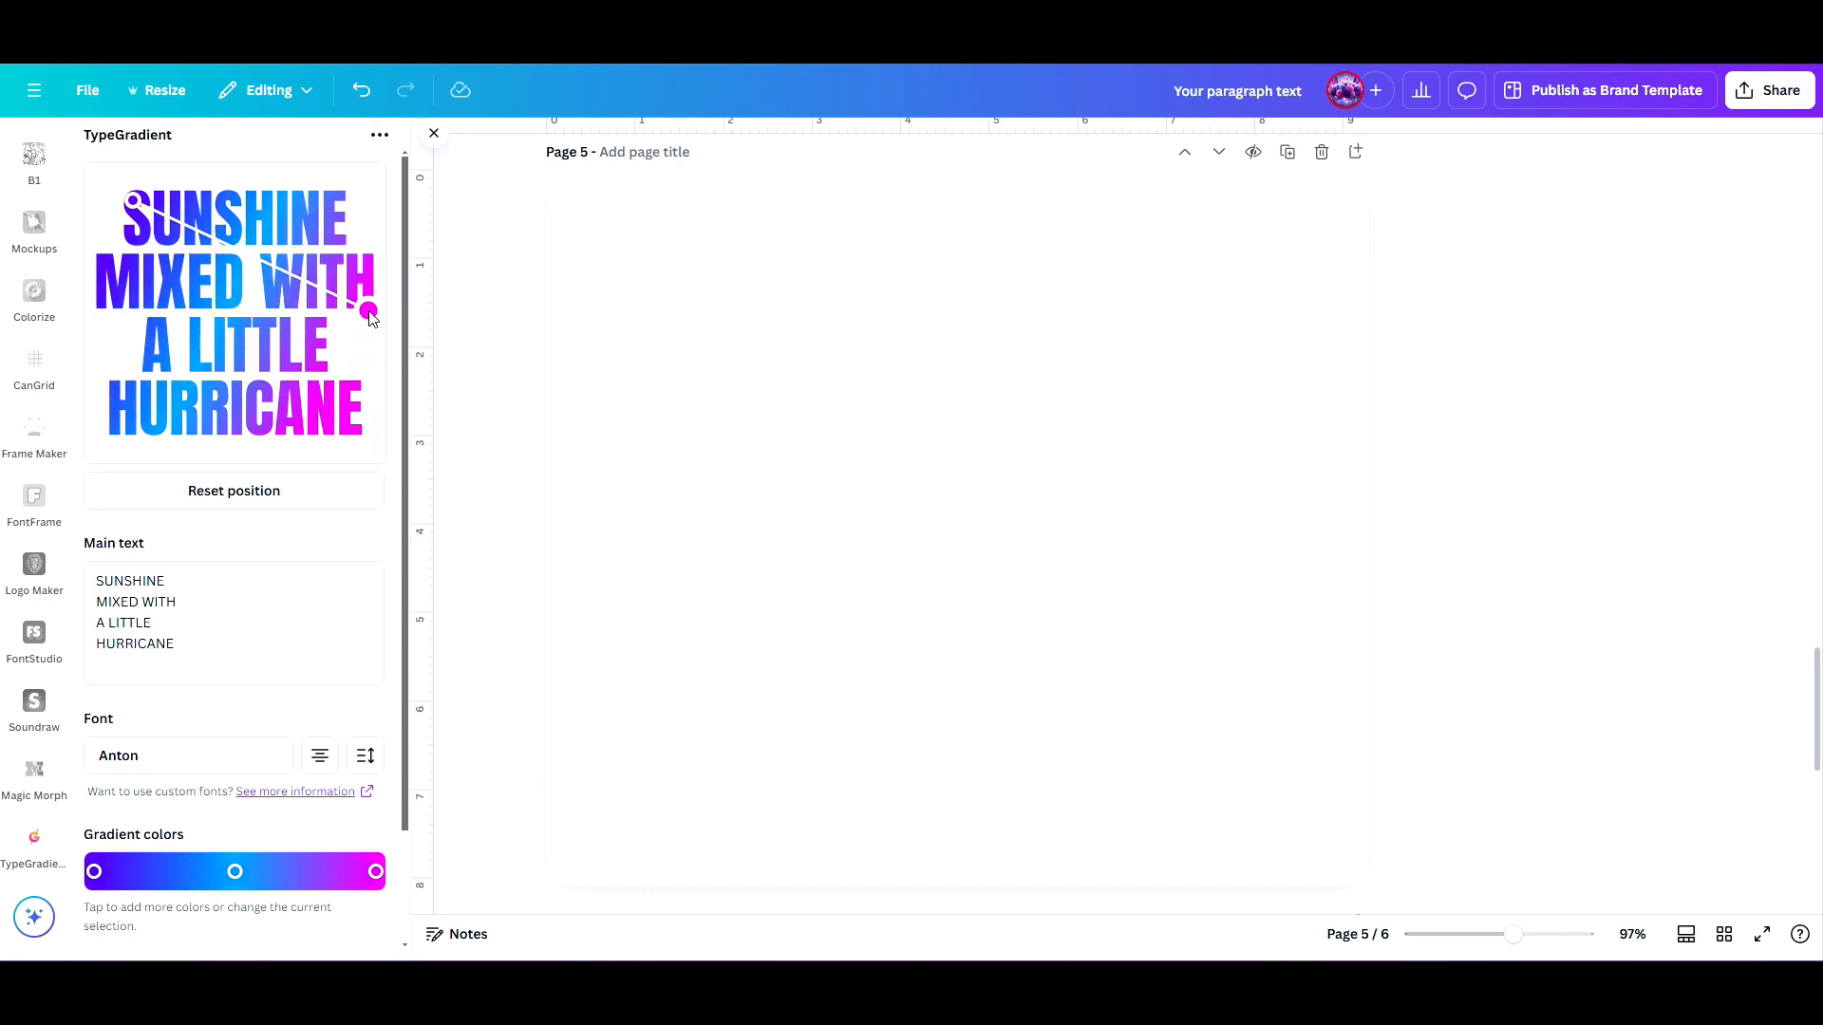
mouse_move(133, 200)
left_mouse_down()
mouse_move(81, 280)
mouse_move(110, 340)
mouse_move(126, 201)
left_mouse_up()
left_click_drag(370, 314, 283, 378)
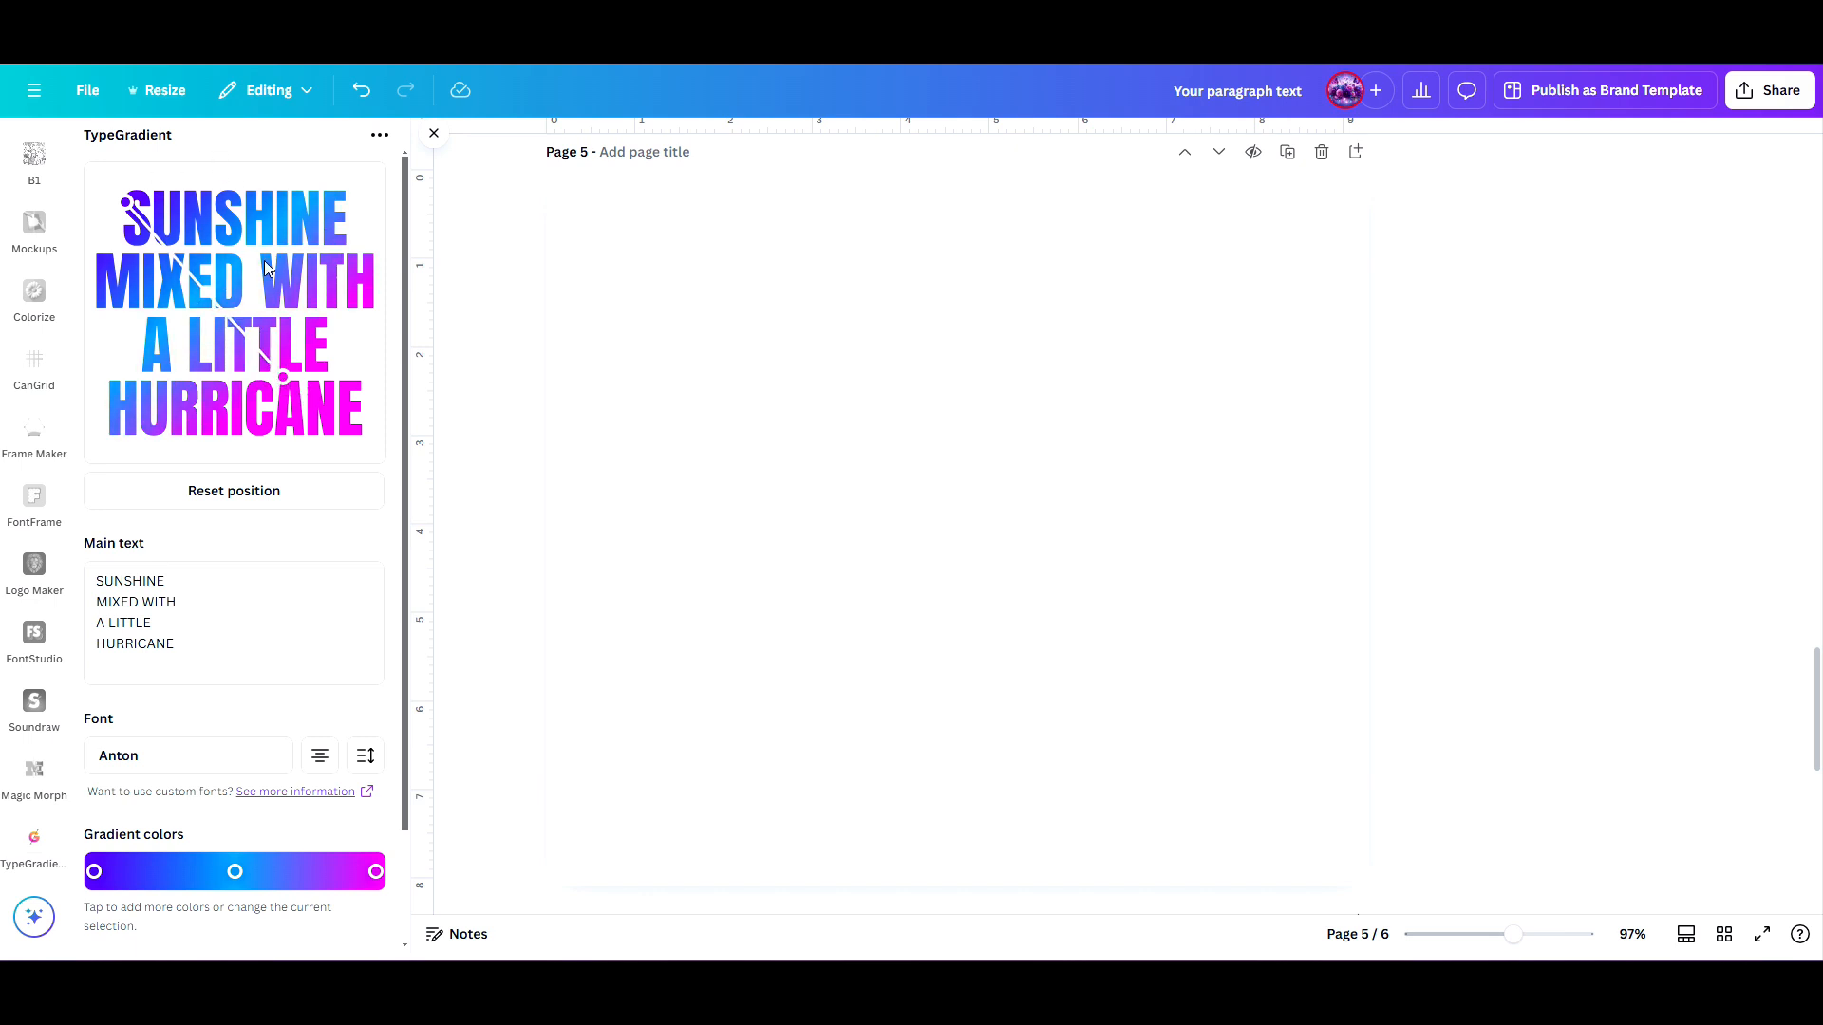
Add the gradient text to page 5, enlarge it to nearly fill the page, and centre it there.
scroll(265, 264, "down", 2)
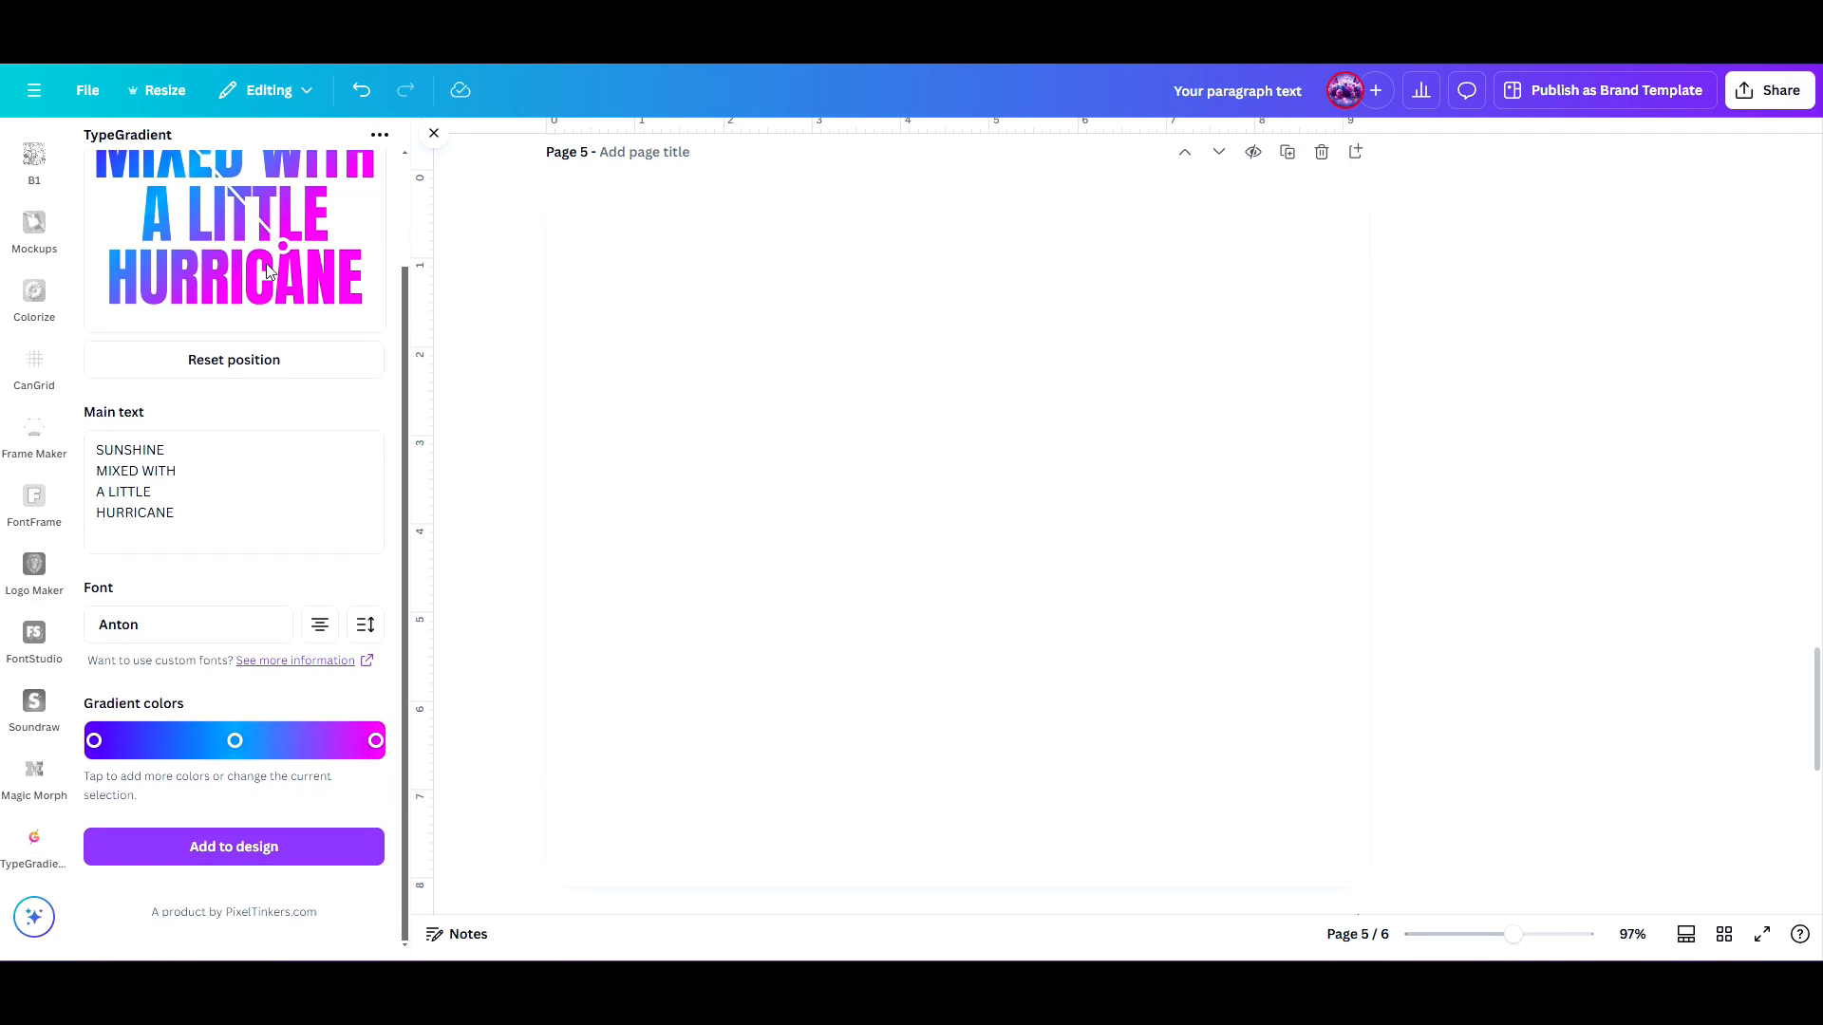
left_click(245, 850)
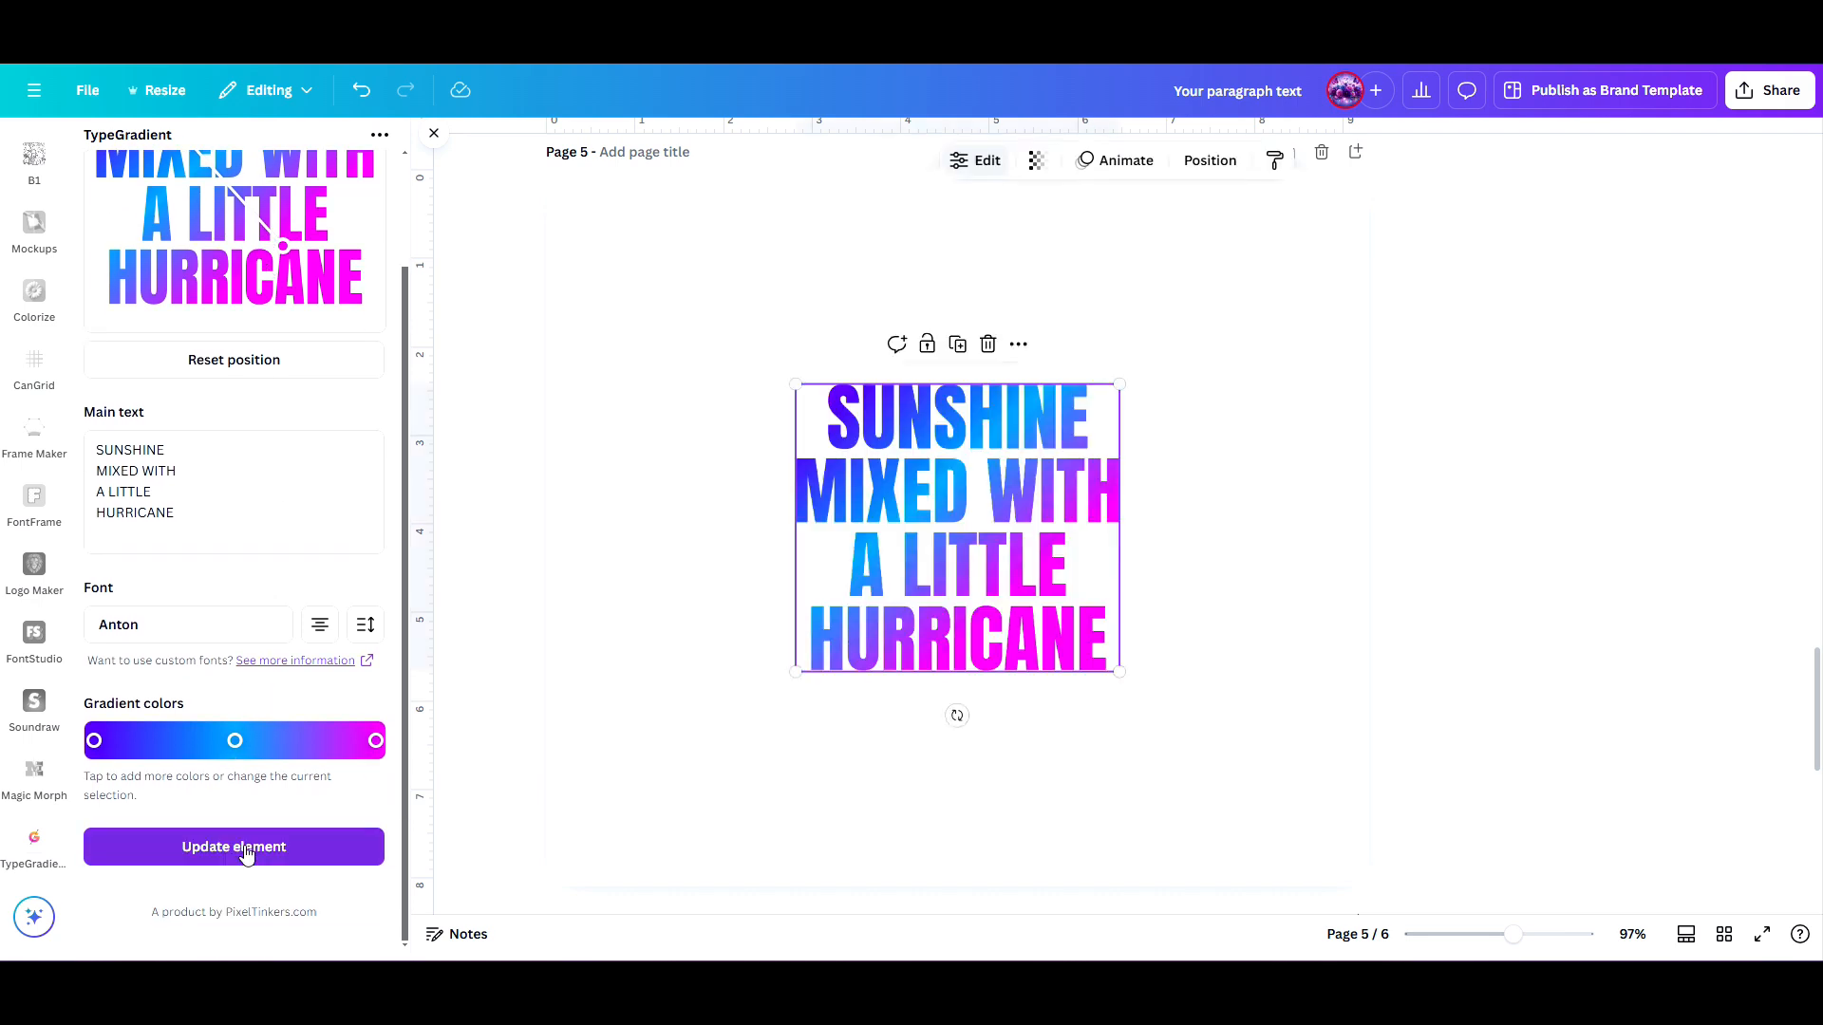
left_click_drag(875, 501, 864, 466)
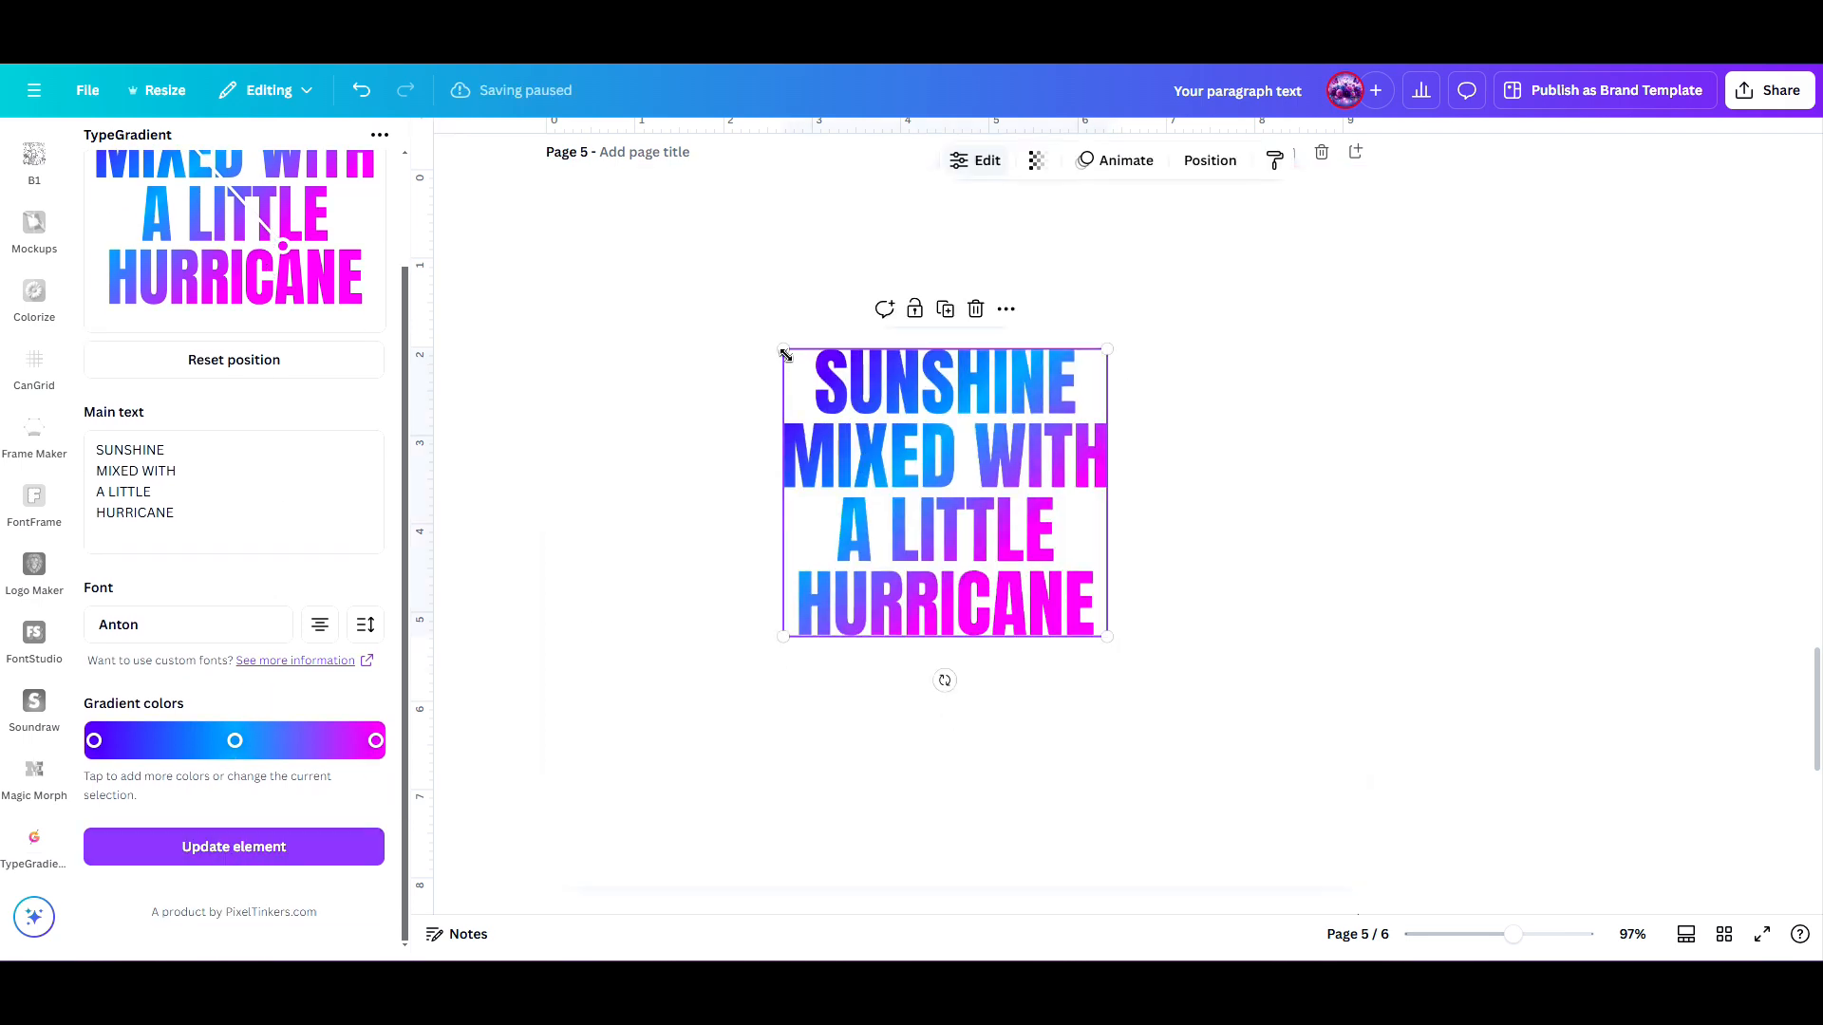
left_click_drag(783, 351, 578, 231)
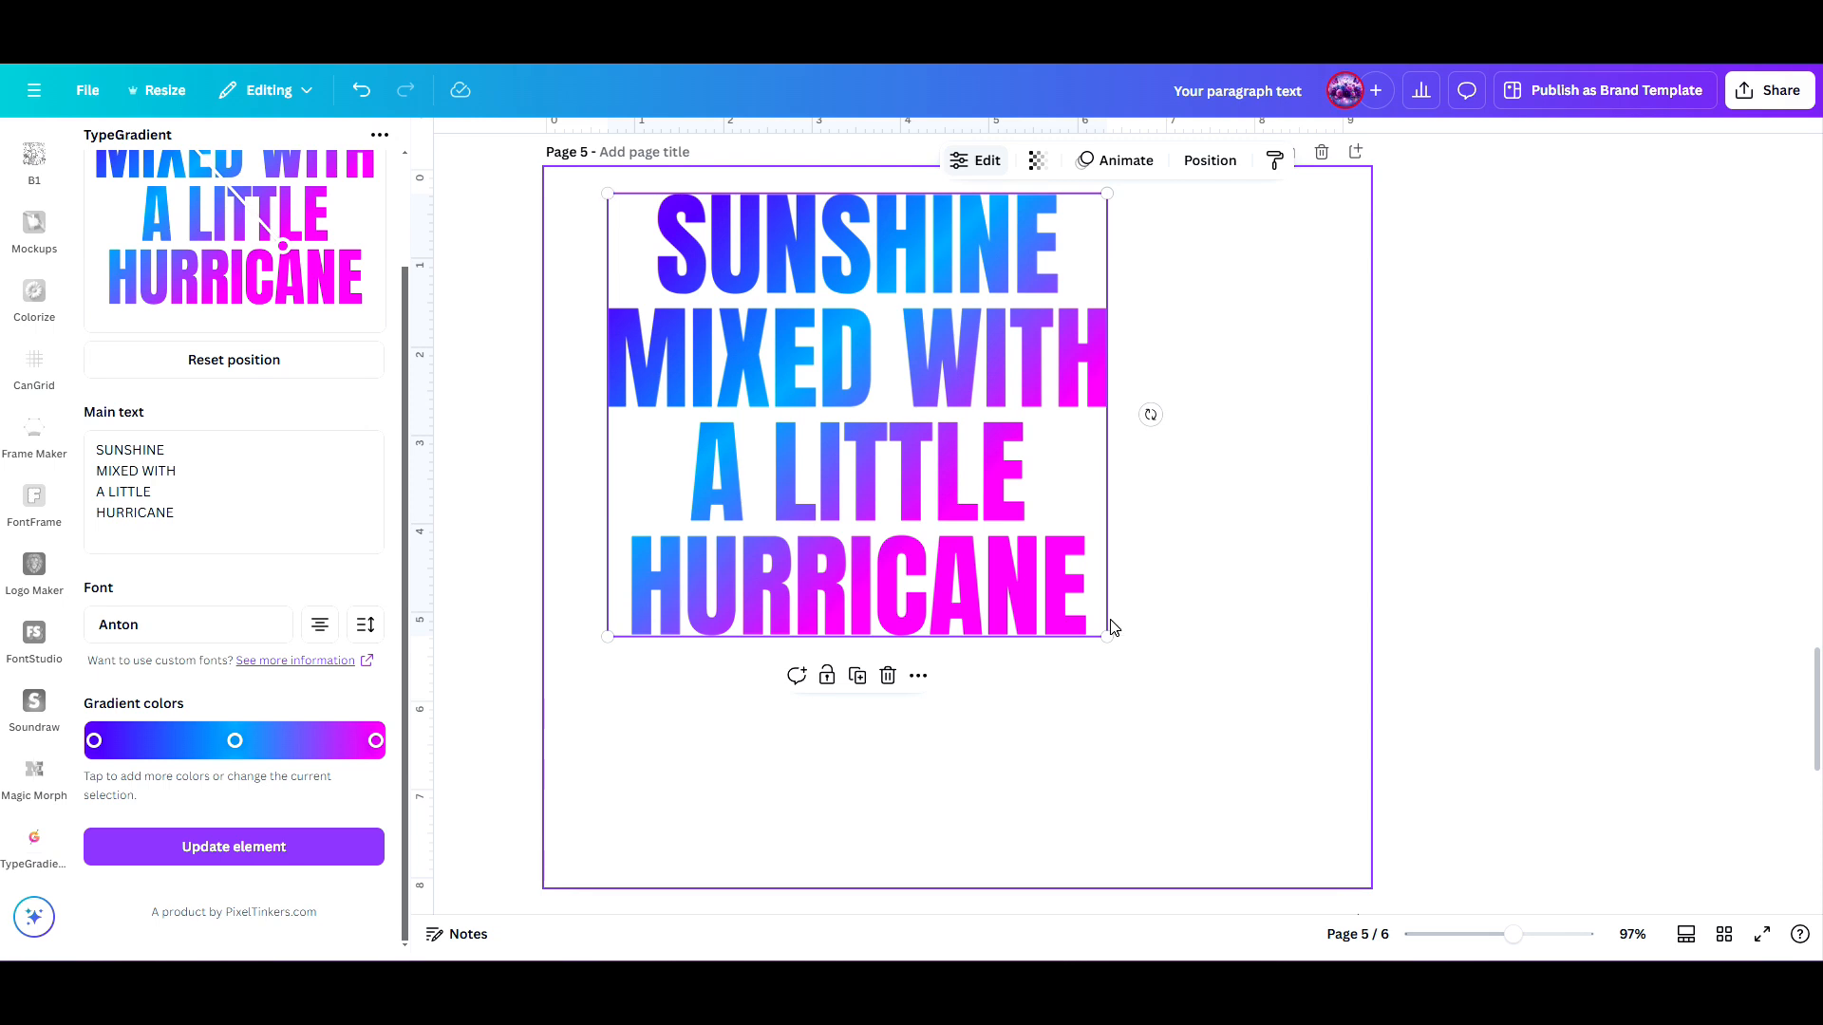
left_click_drag(1107, 636, 1363, 780)
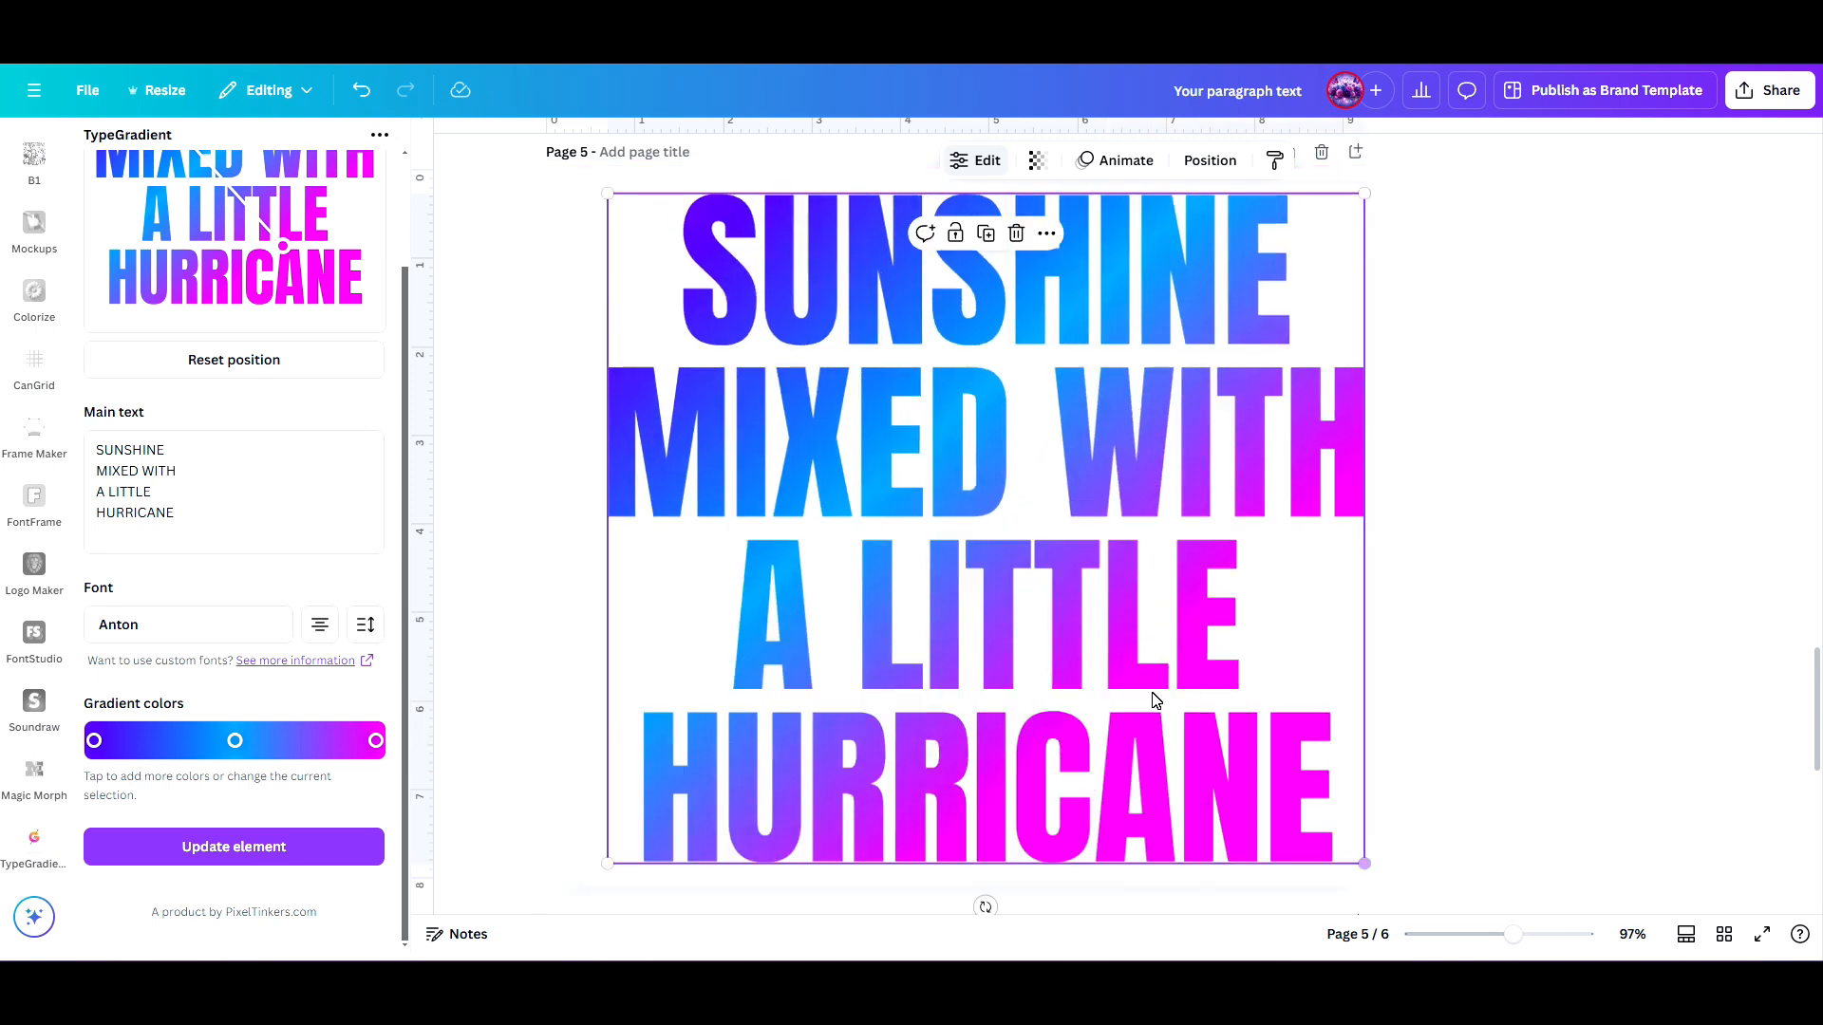
left_click_drag(1155, 700, 1104, 671)
Set the background of page 5 to black and go to the blank page 6.
left_click(557, 386)
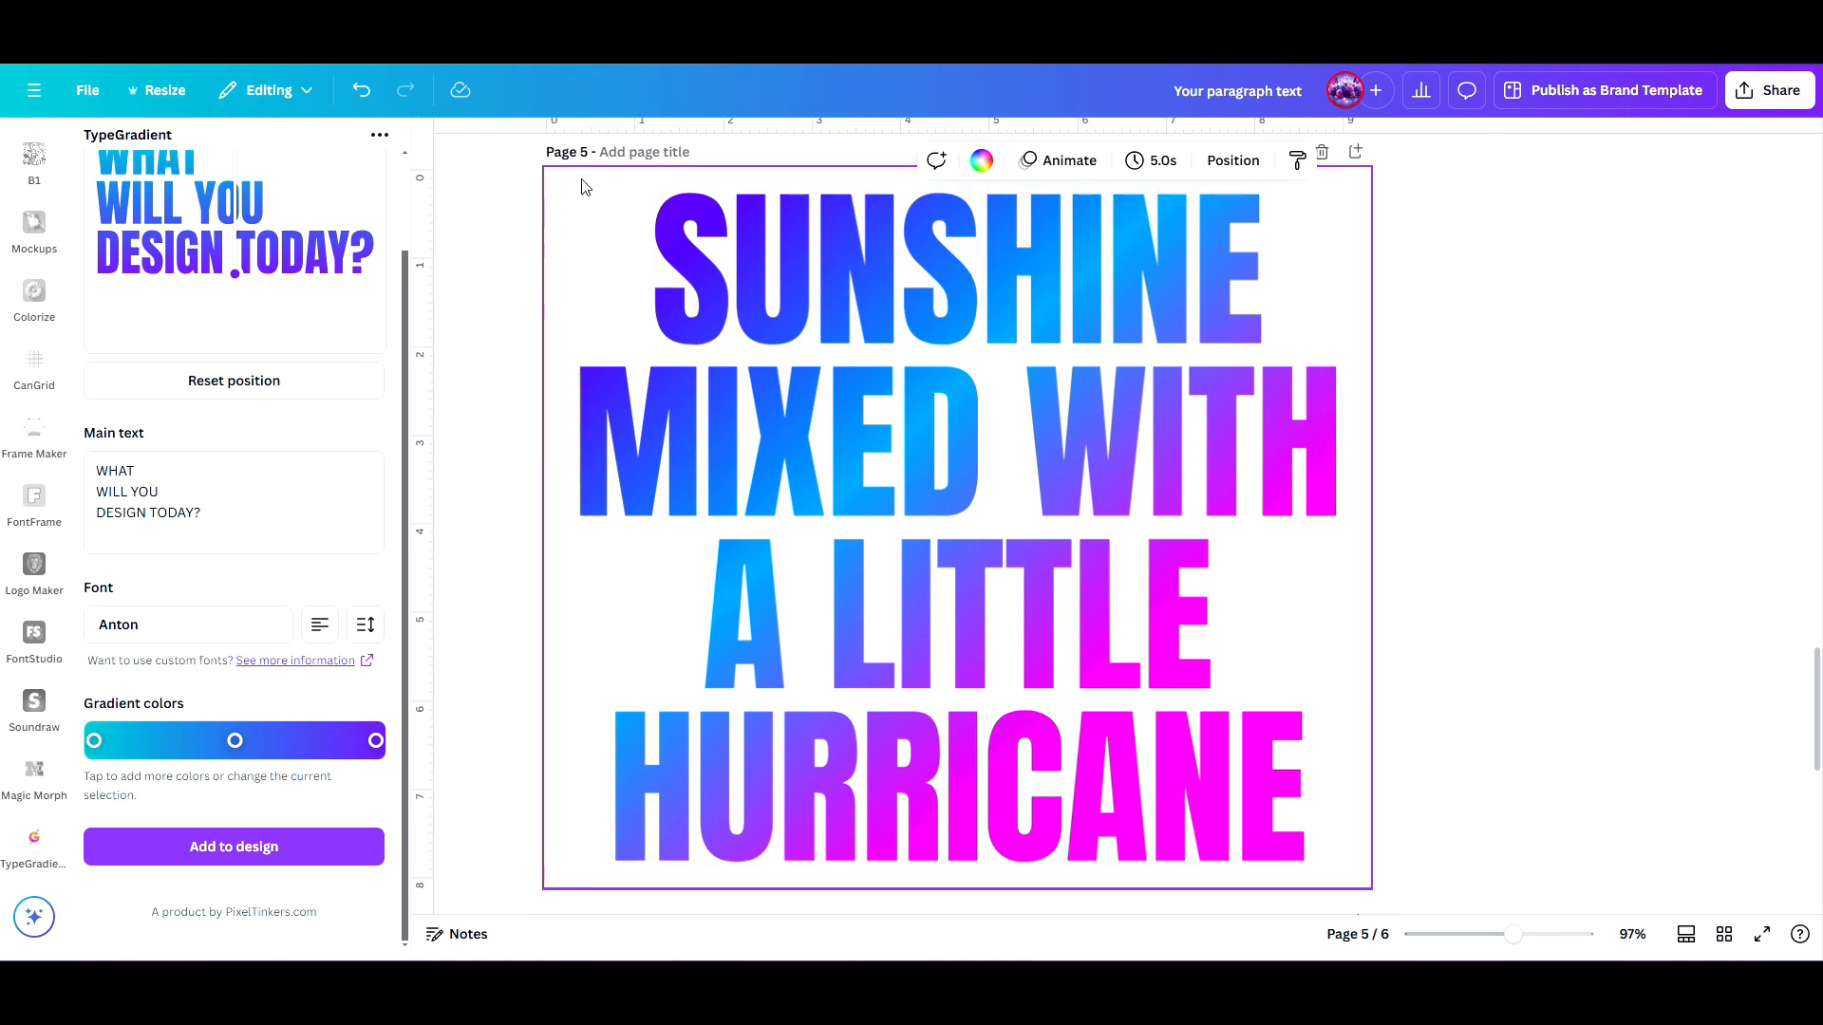
left_click(982, 160)
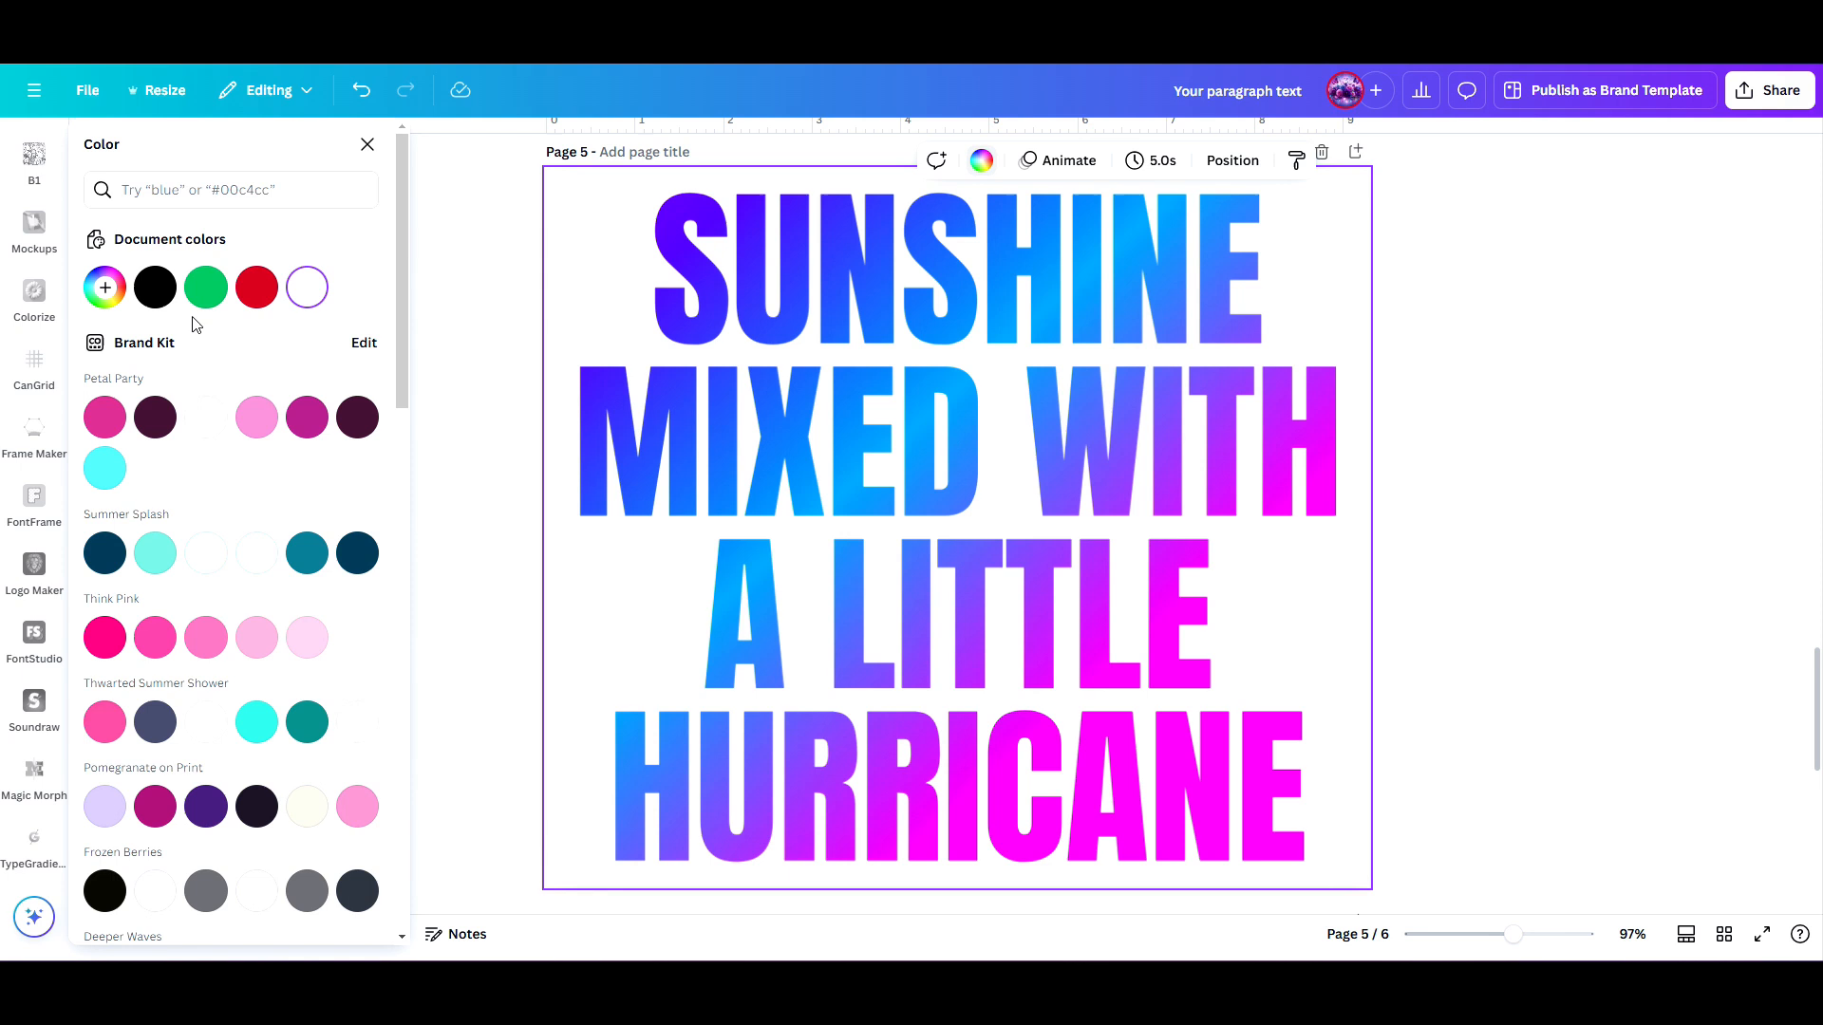
left_click(155, 289)
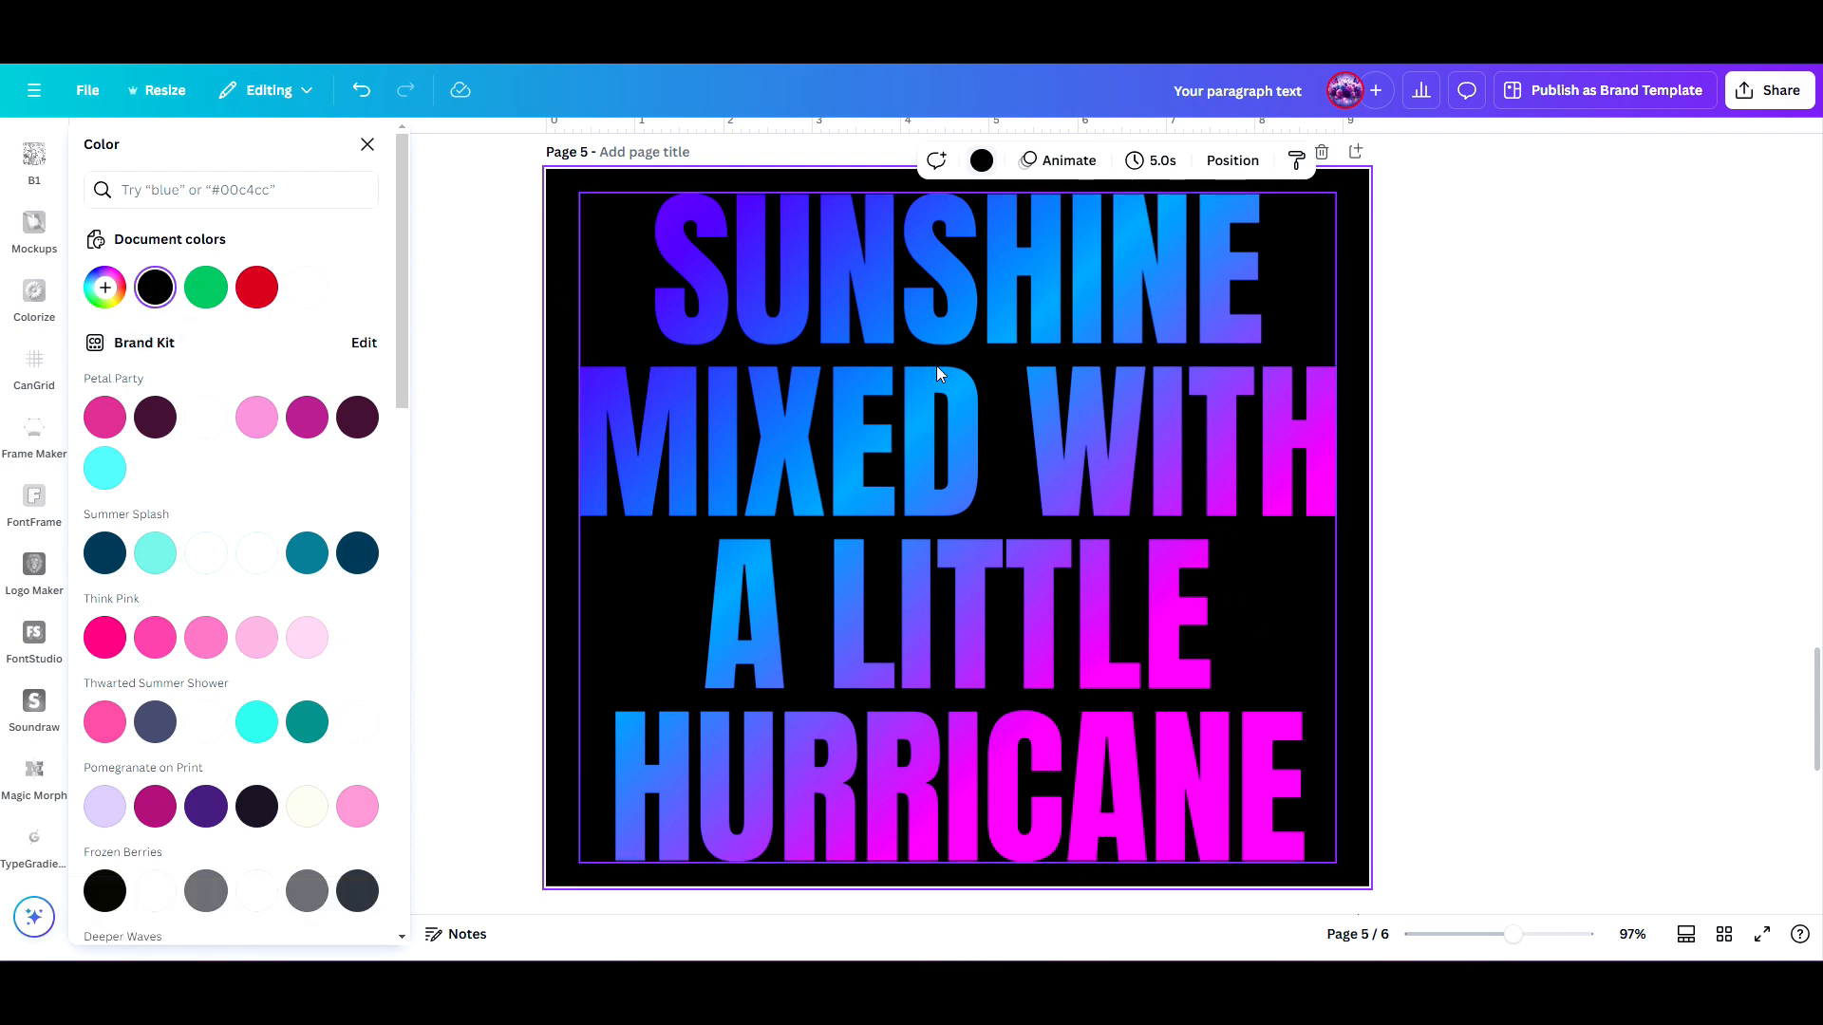
scroll(936, 366, "down", 7)
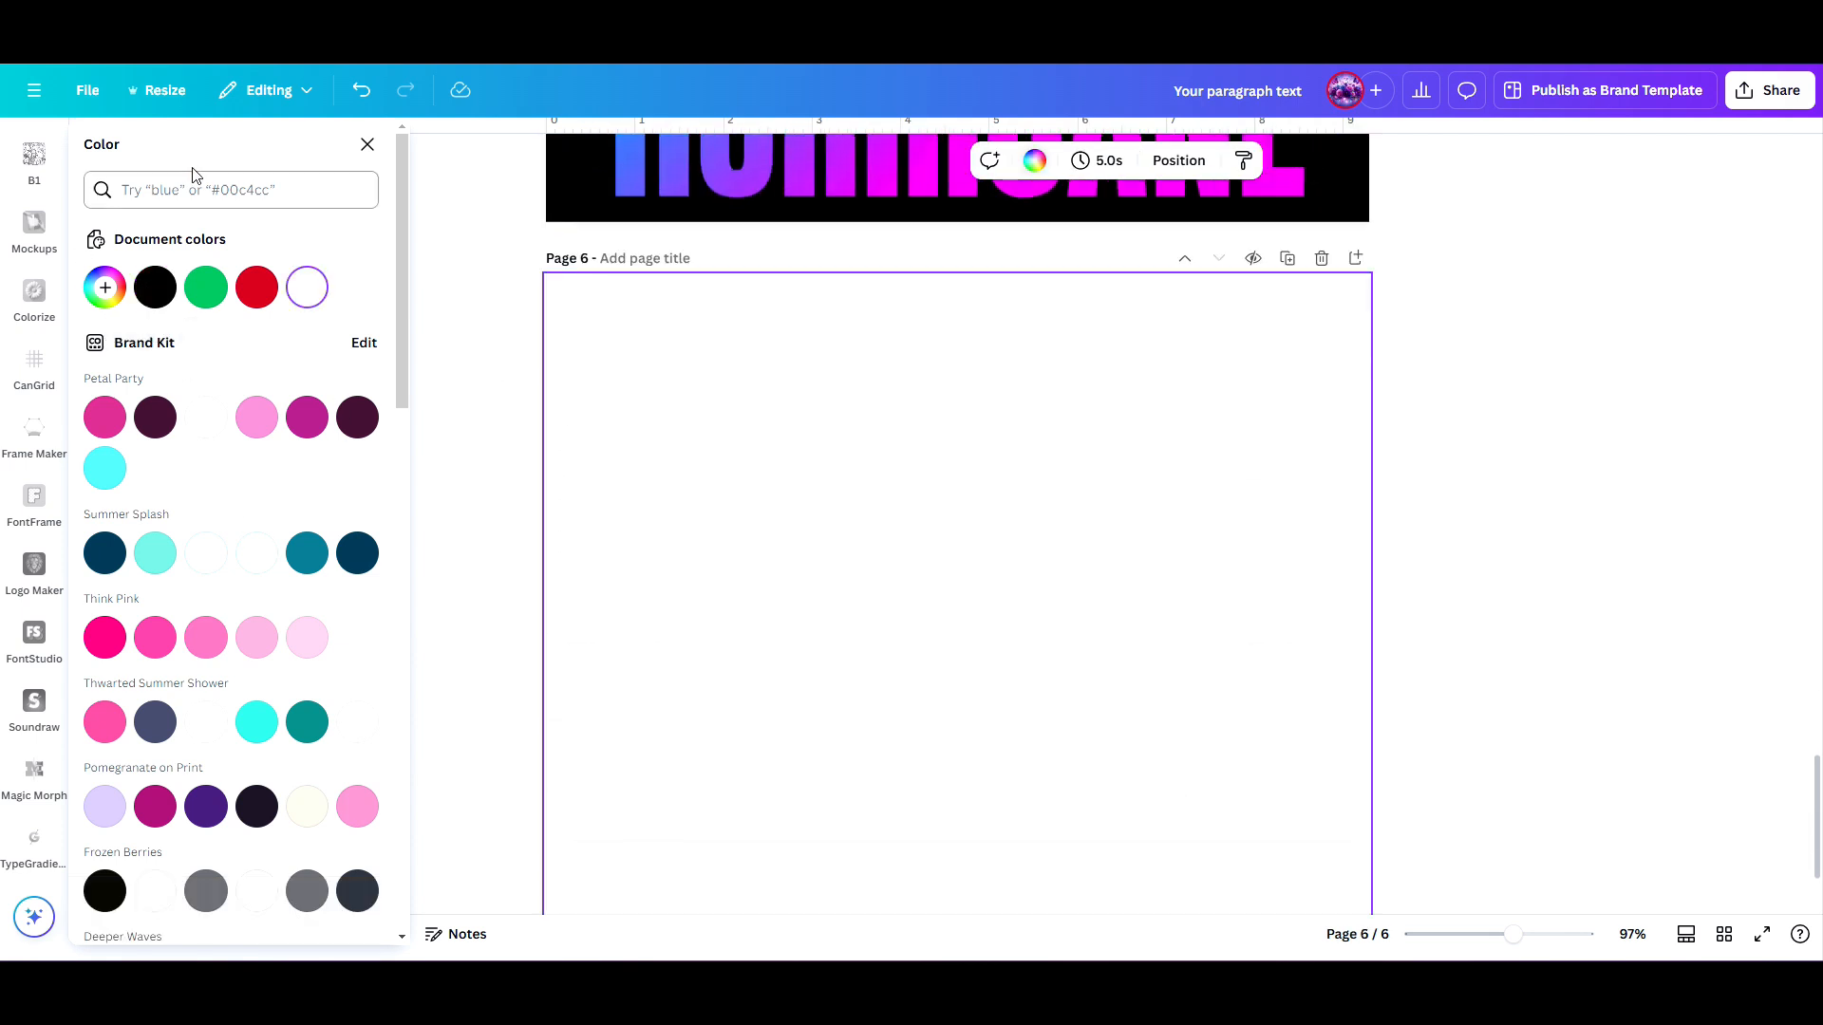
left_click(367, 144)
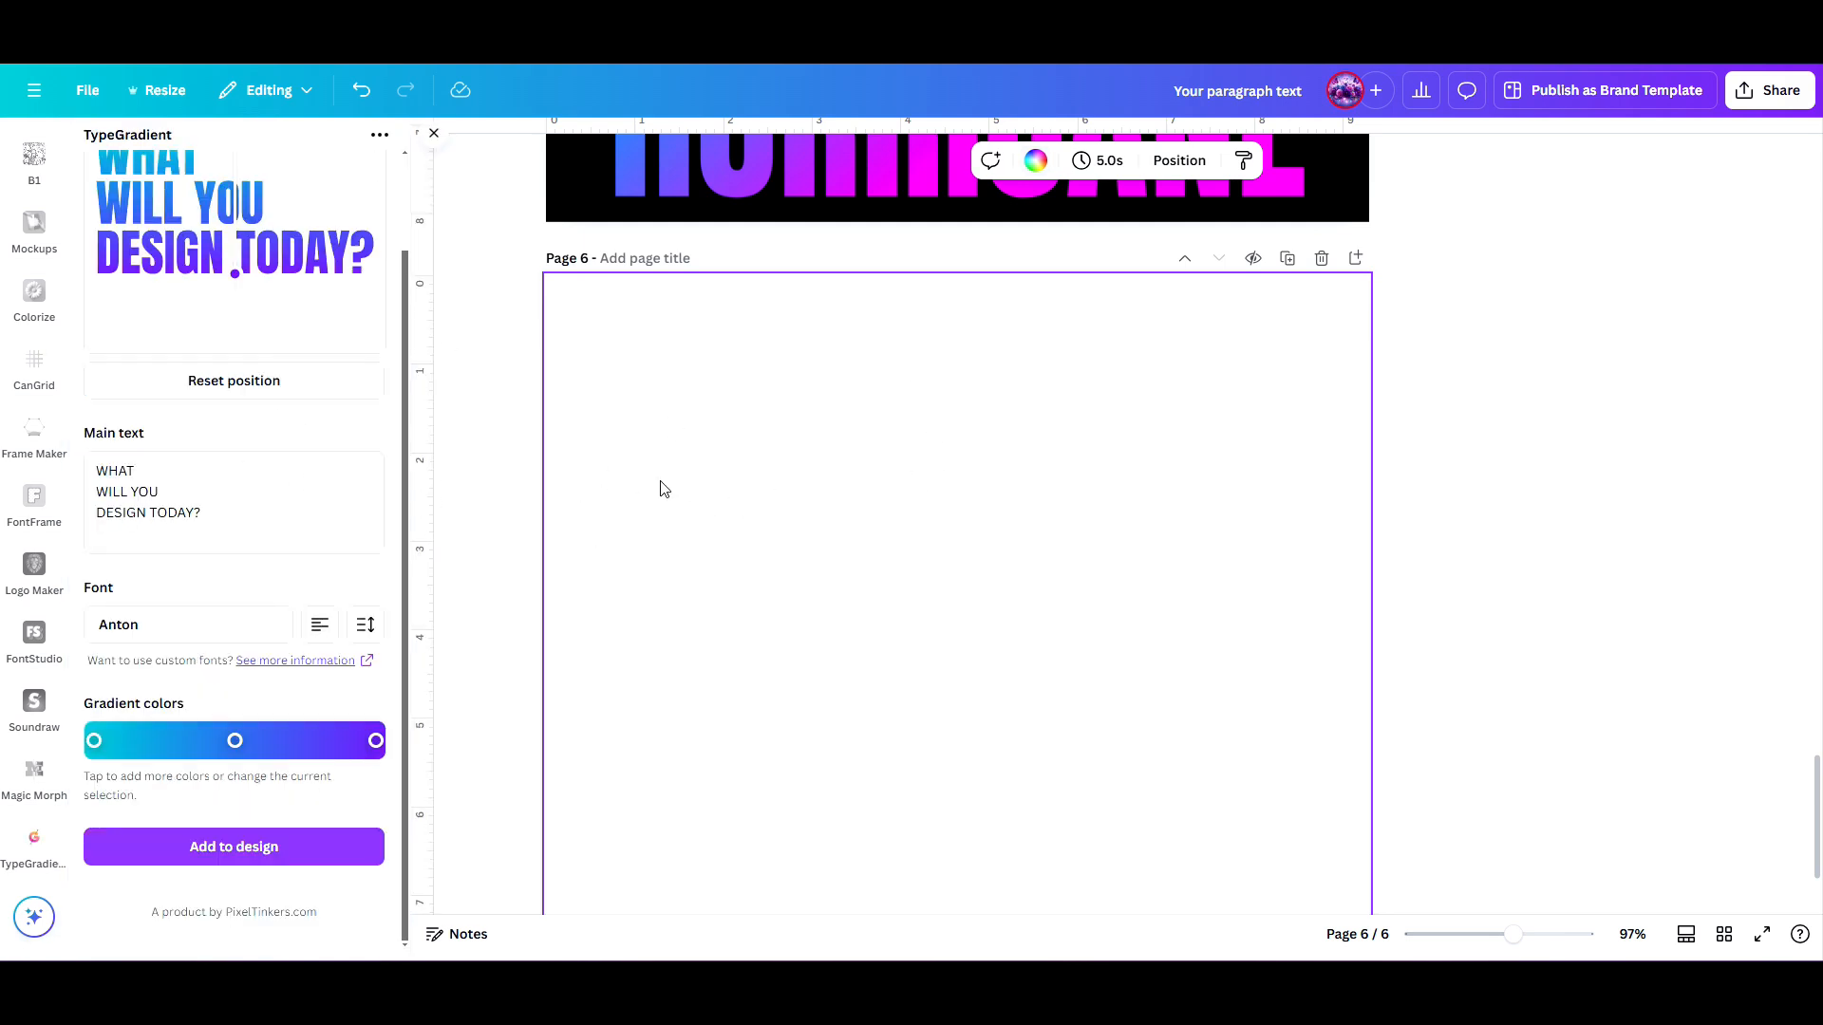
Create the gradient text "SunShine", add it to page 6, and move it to the upper middle of the page.
scroll(995, 497, "down", 1)
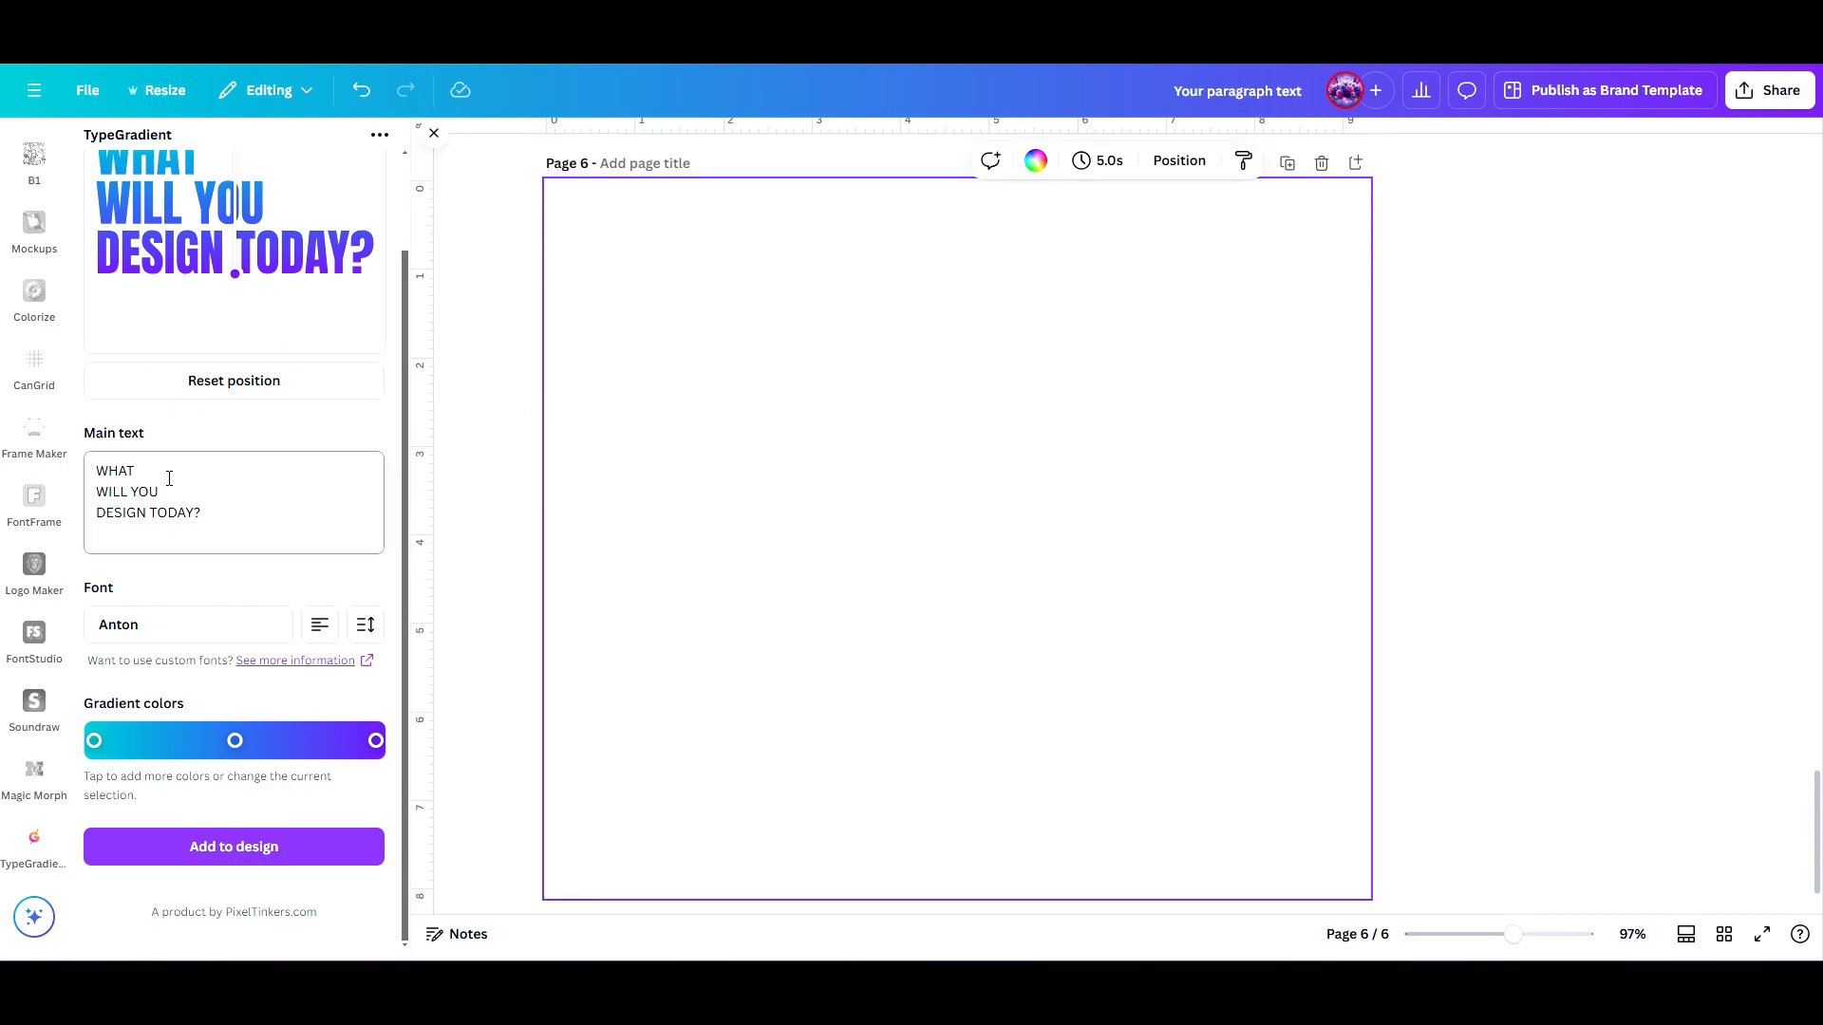
left_click(223, 521)
key("ctrl+a")
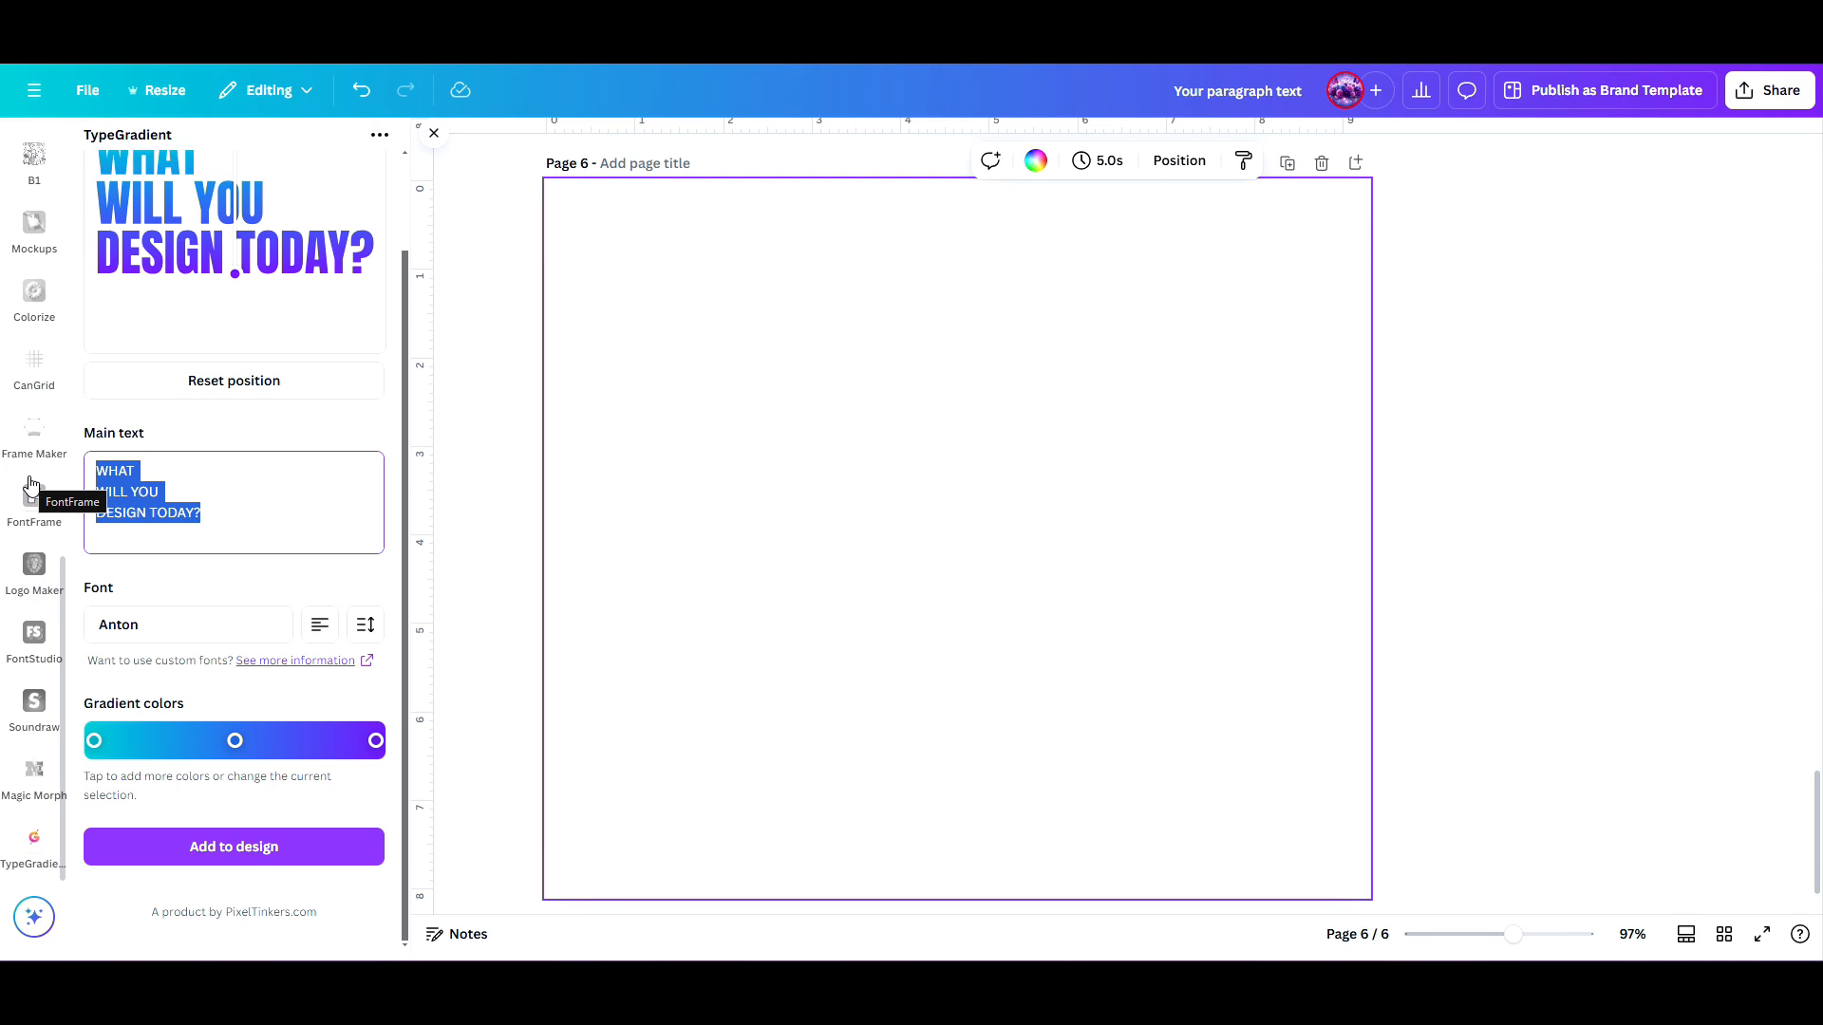
type("Sun")
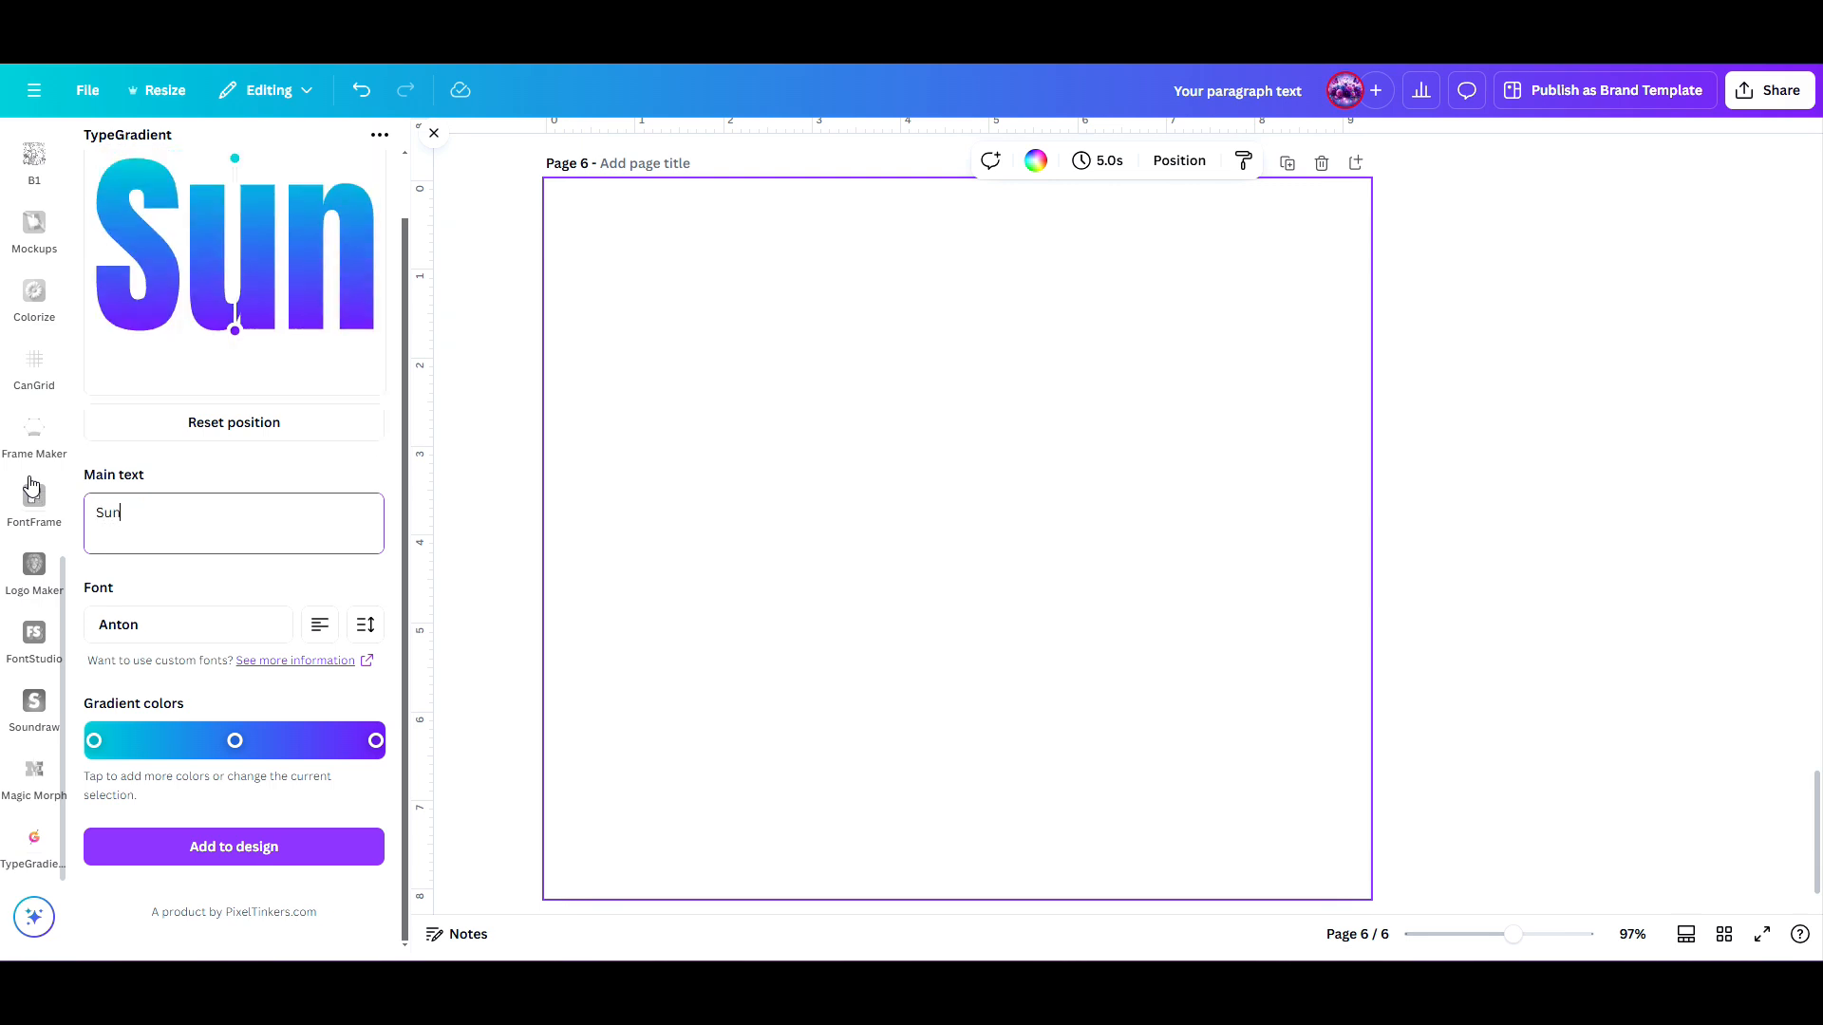
type("Shine")
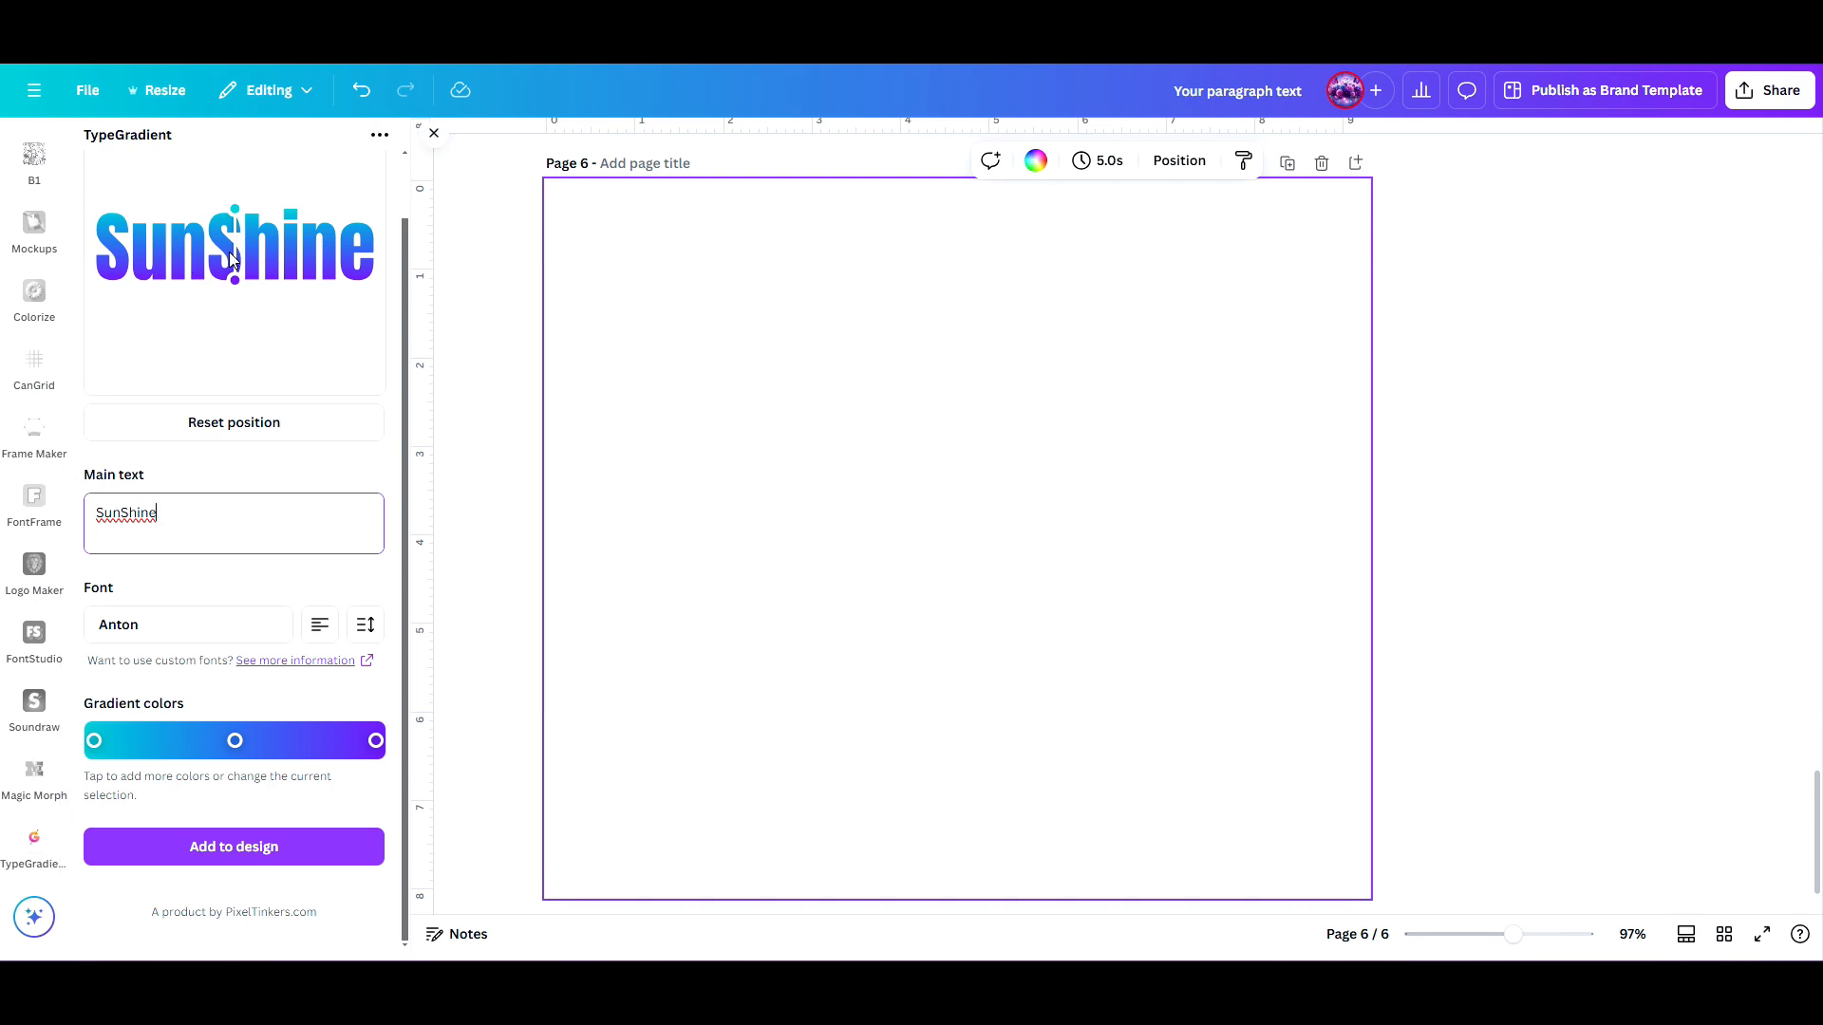
left_click(228, 848)
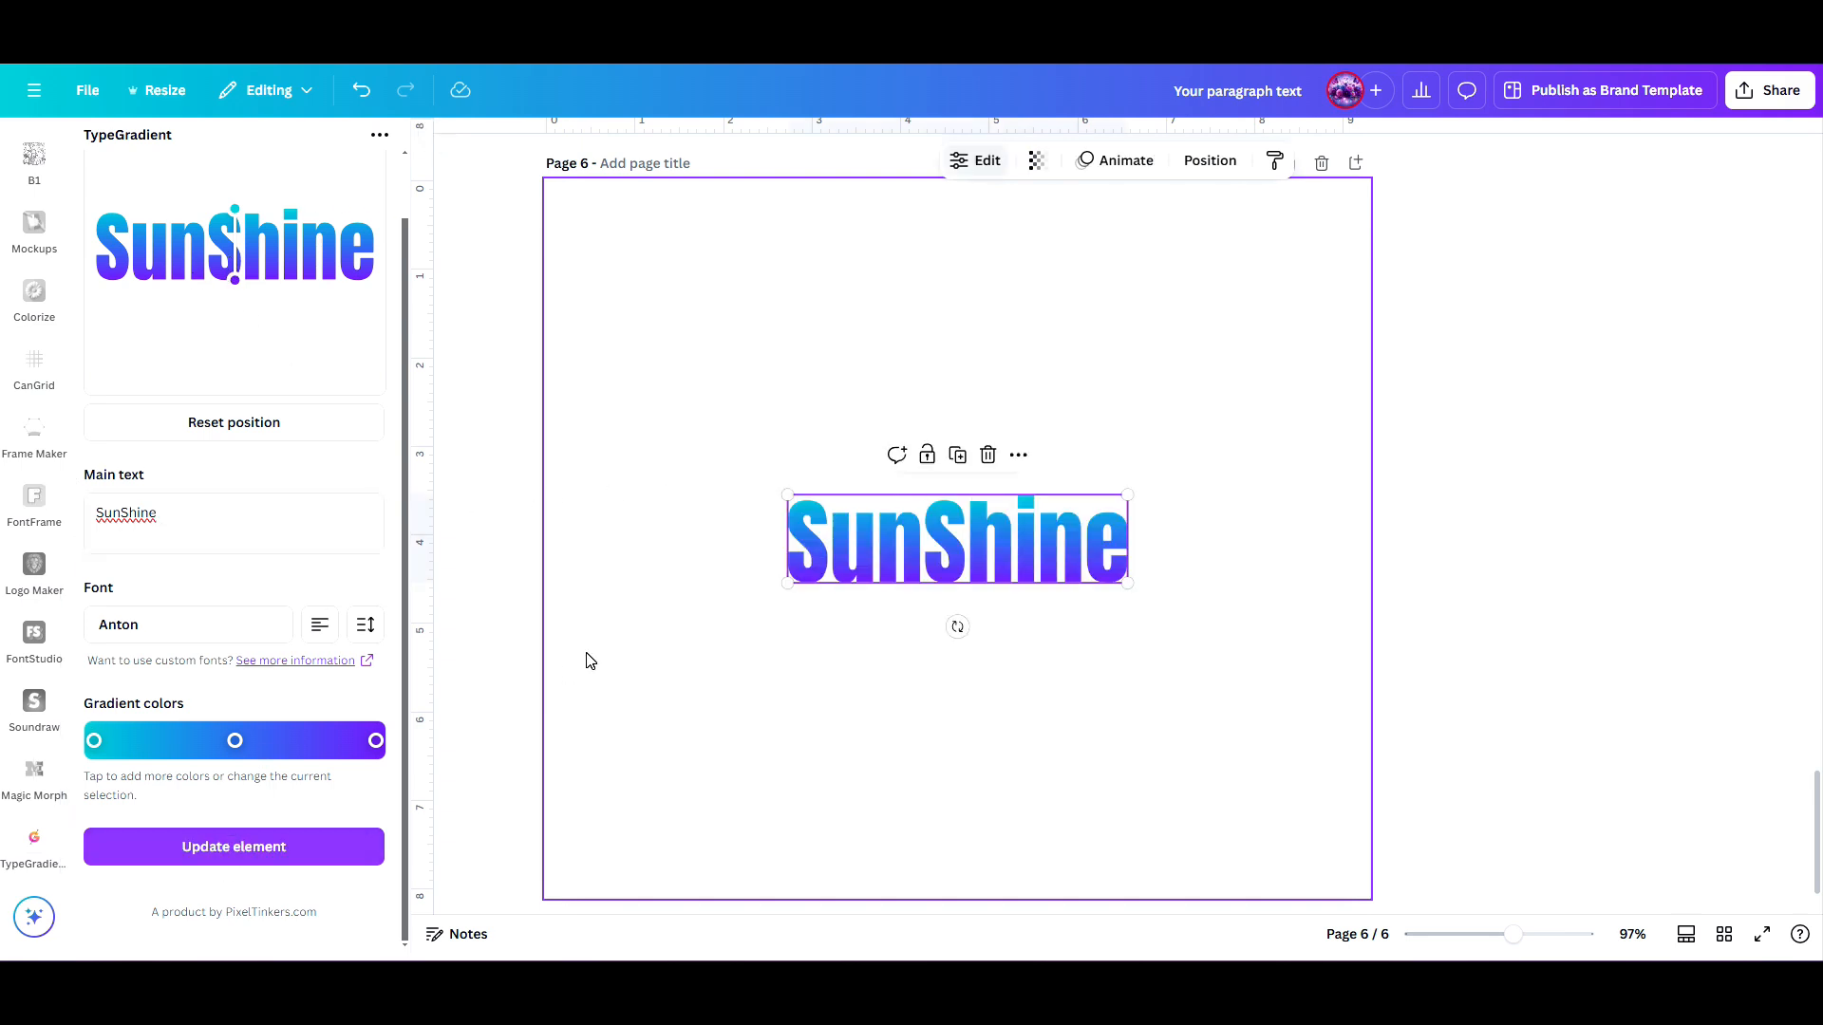
left_click_drag(949, 538, 954, 377)
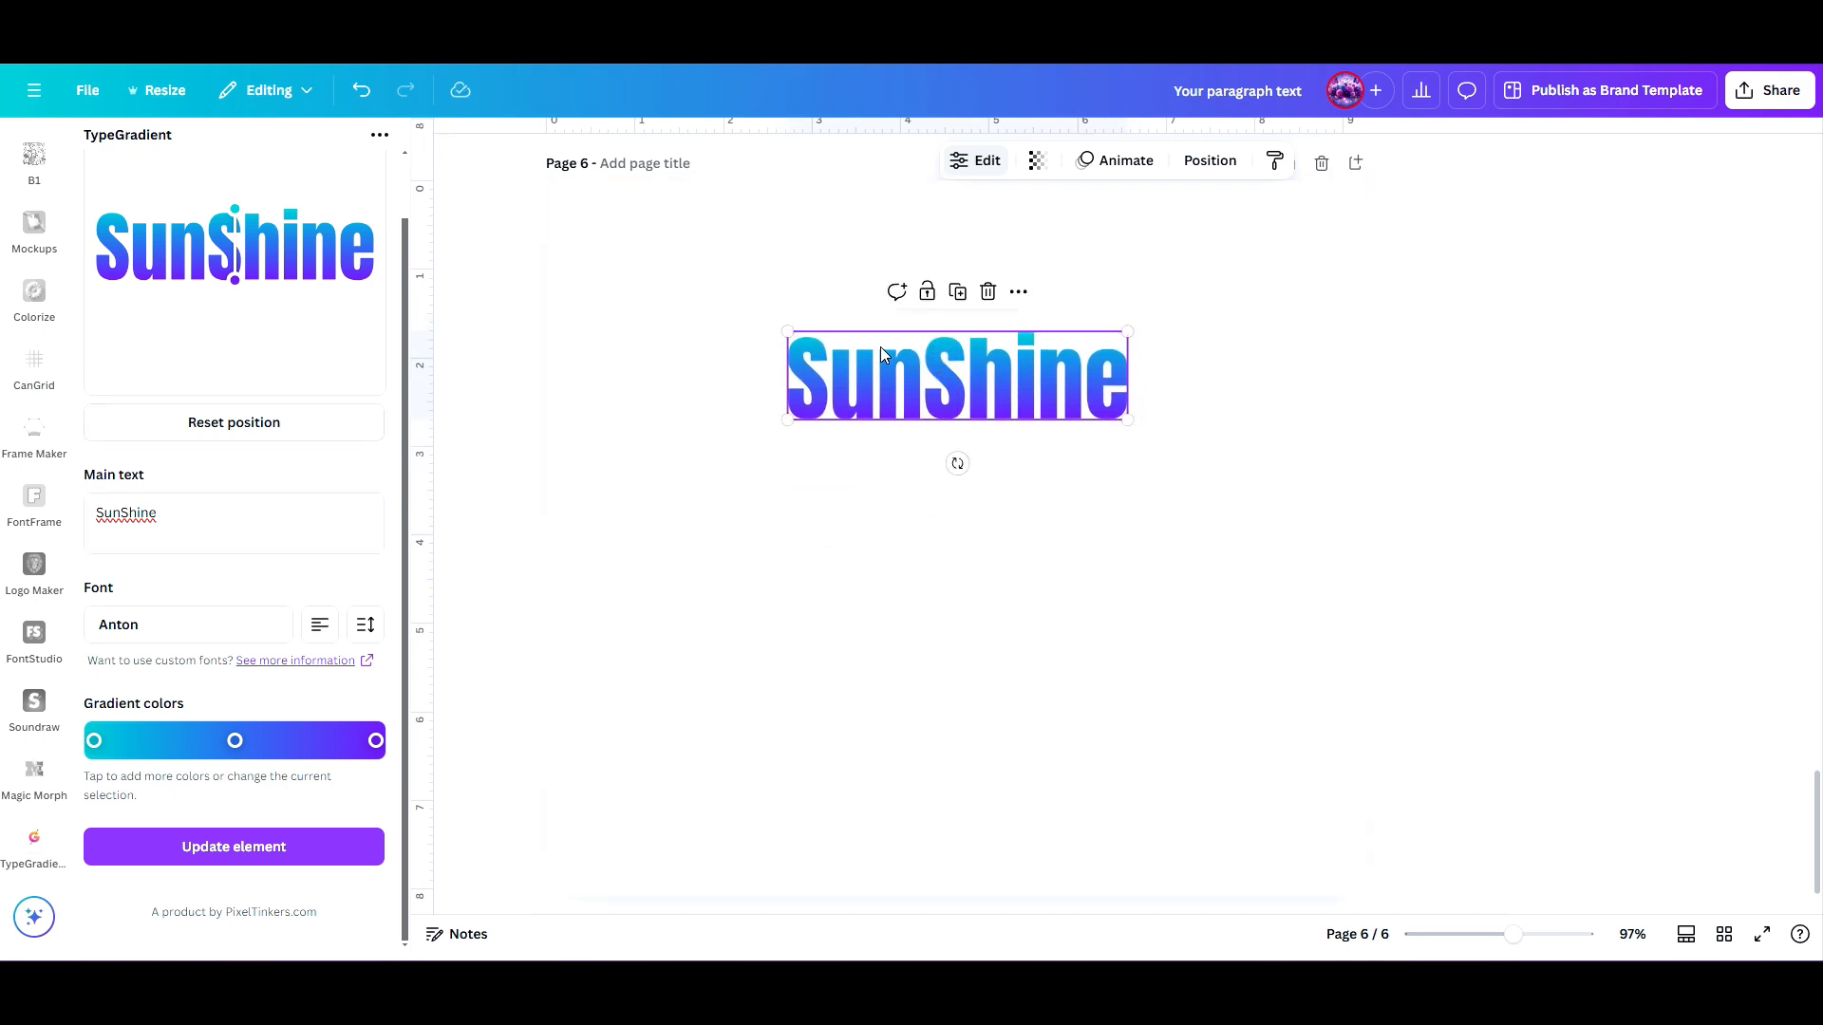
Add a separate gradient text reading MIXED WITH / A LITTLE / HURRICANE on three lines and place it below SunShine.
left_click(920, 535)
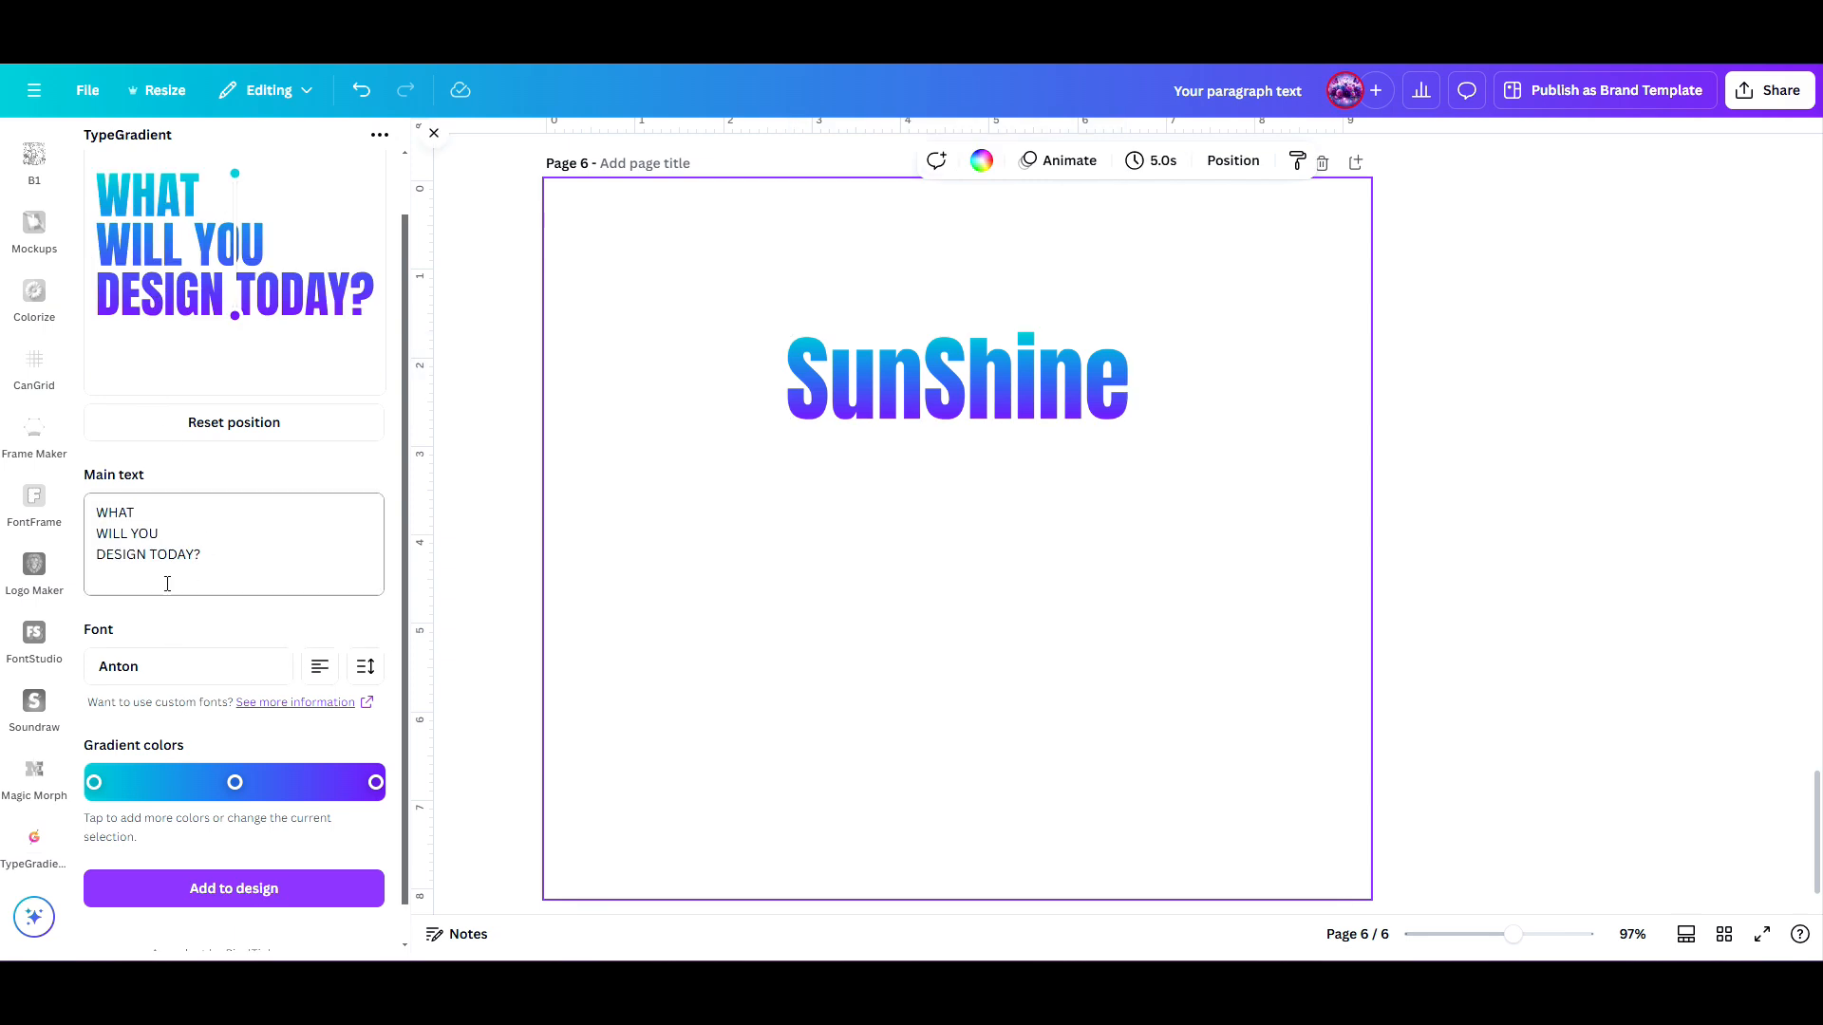
left_click_drag(213, 555, 77, 514)
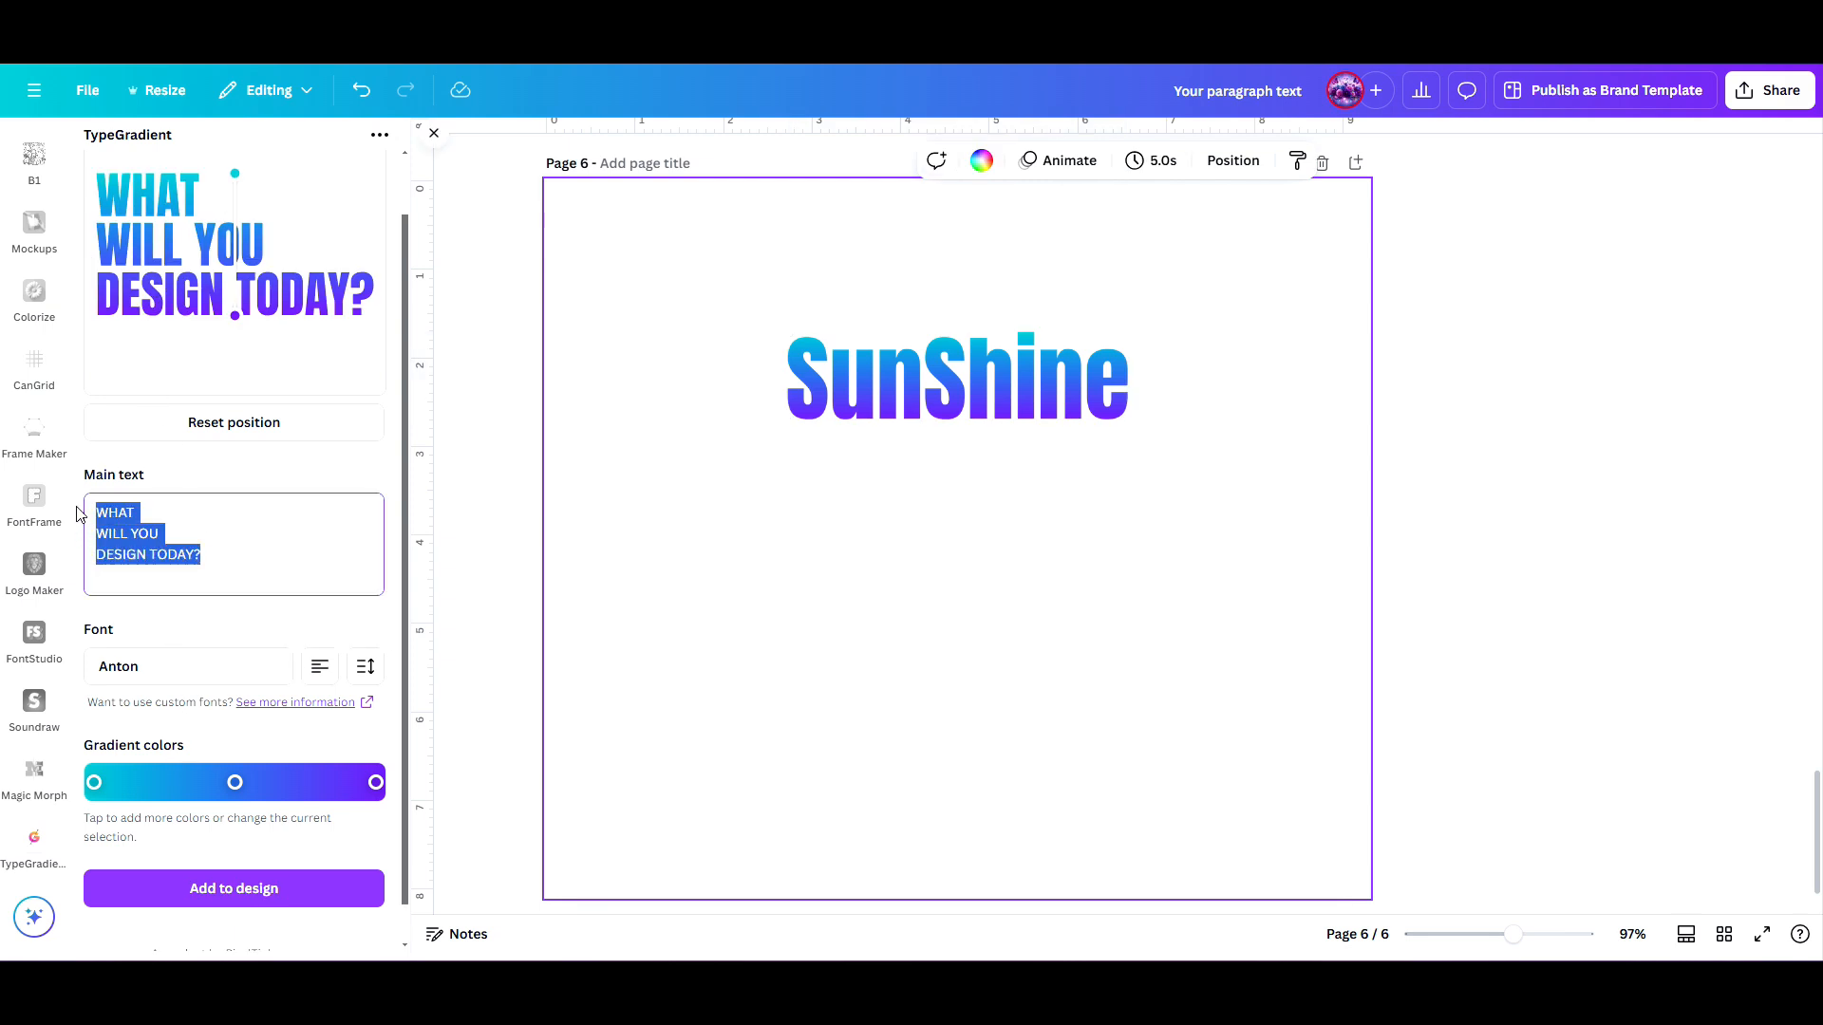
key("BackSpace")
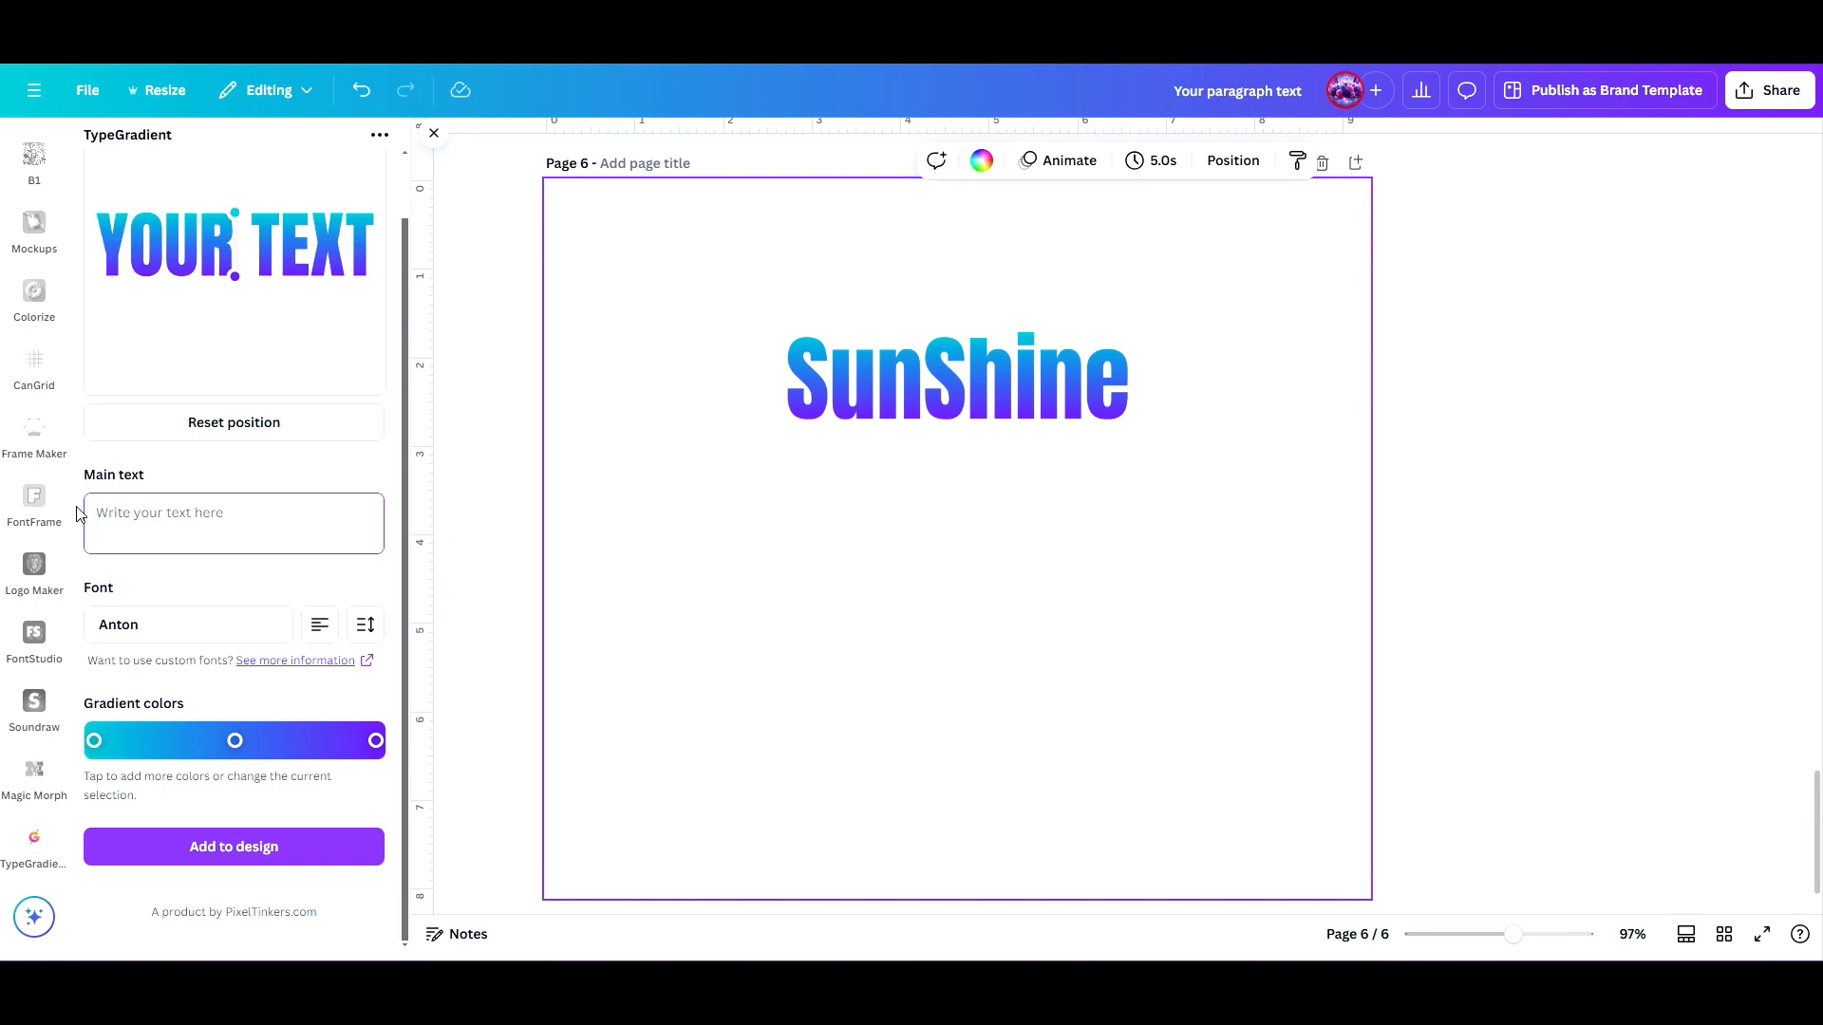
type("MIXED")
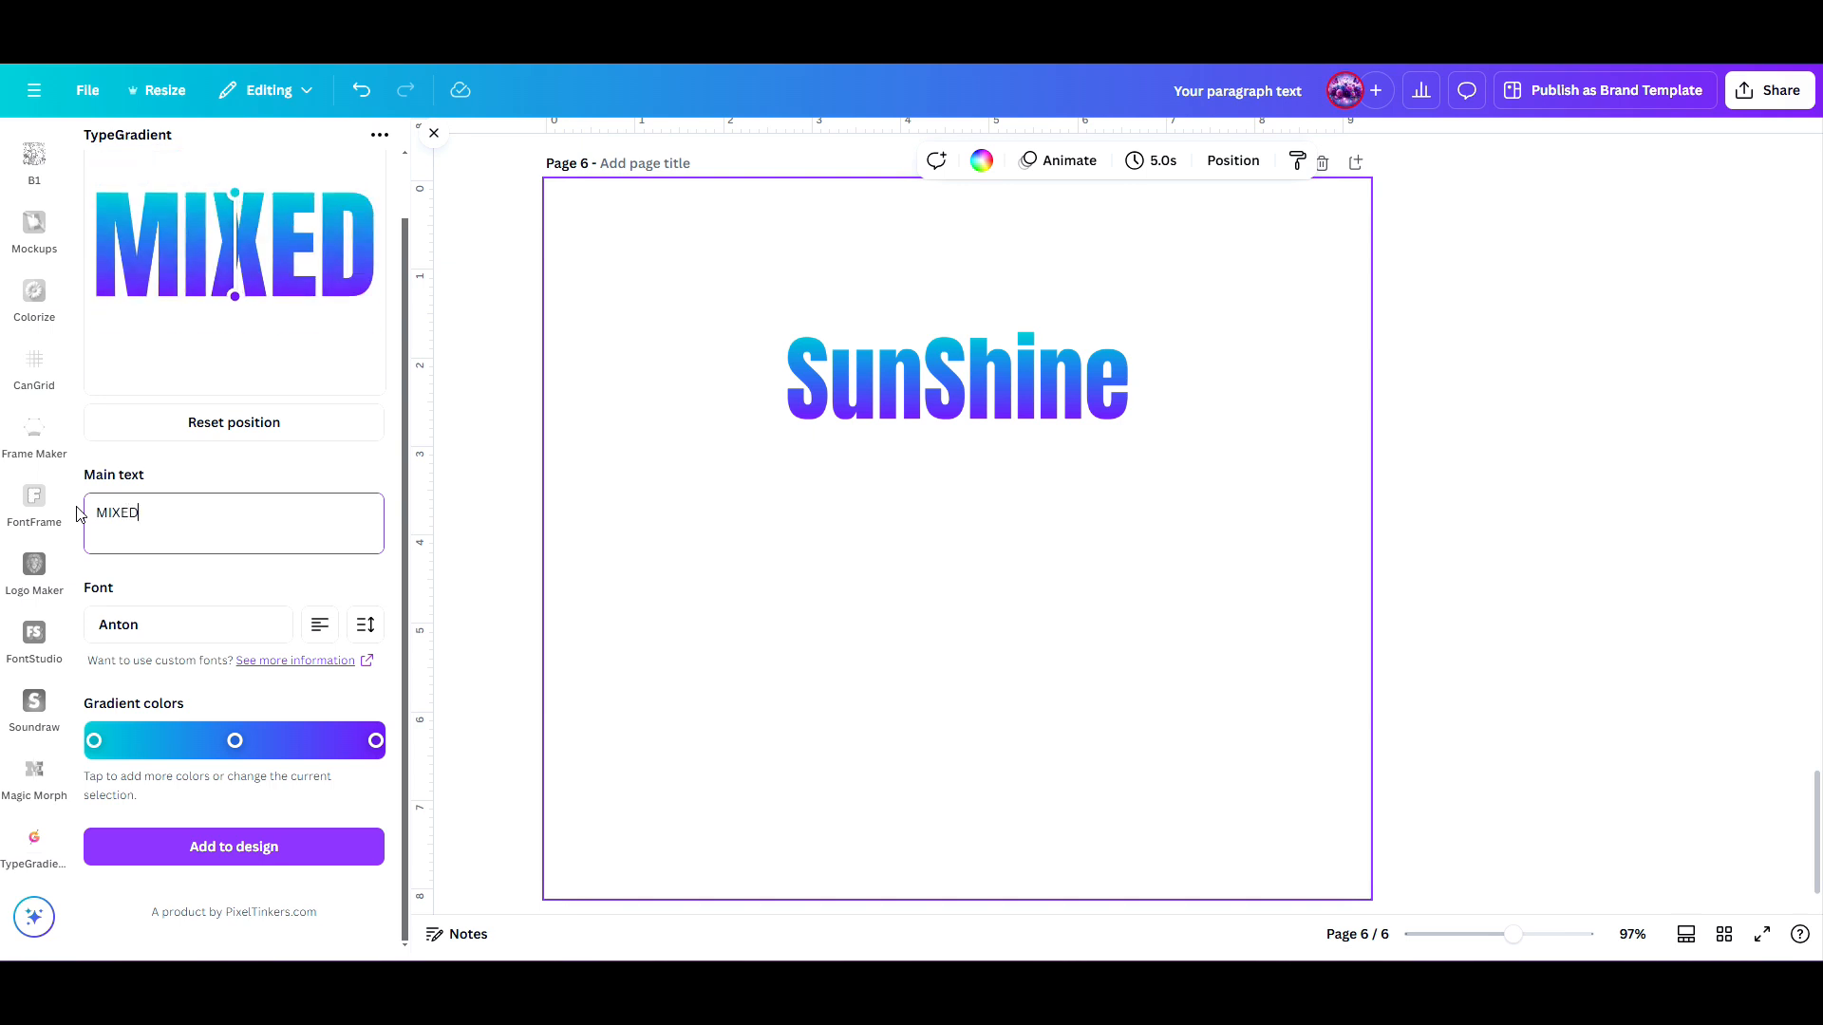
type(" WITH")
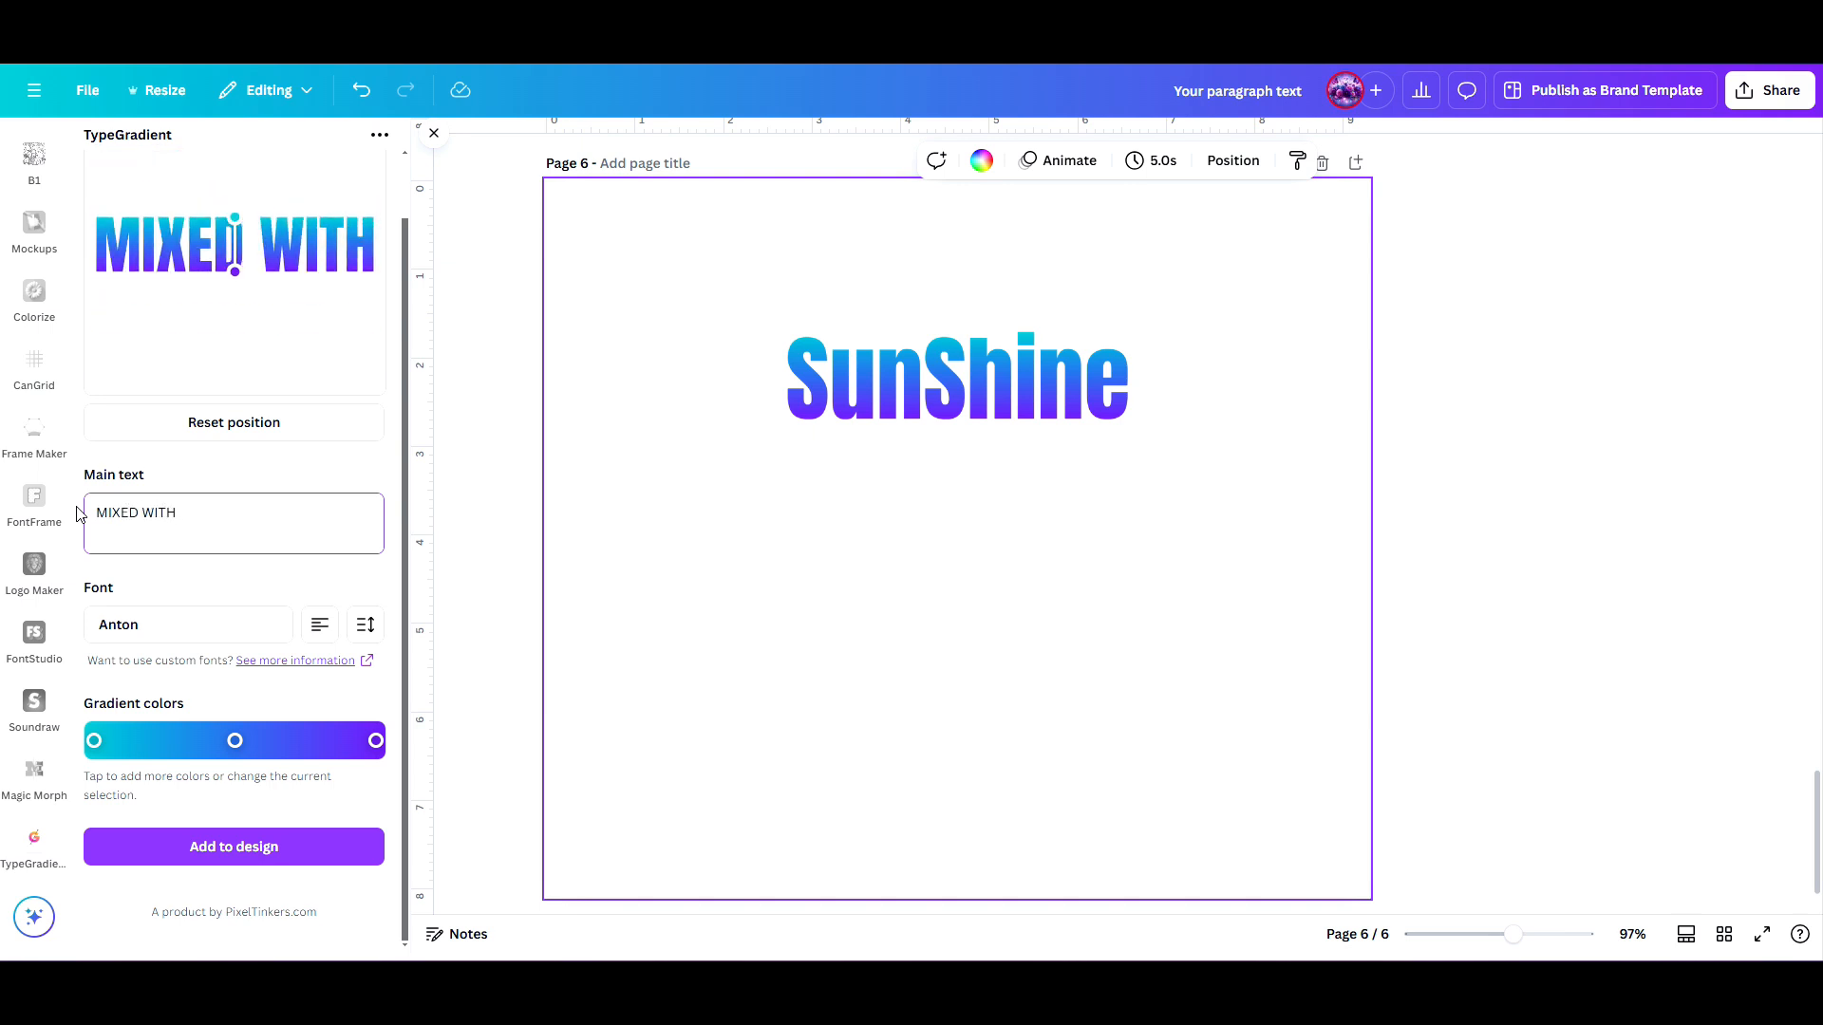
key("Return")
type("A")
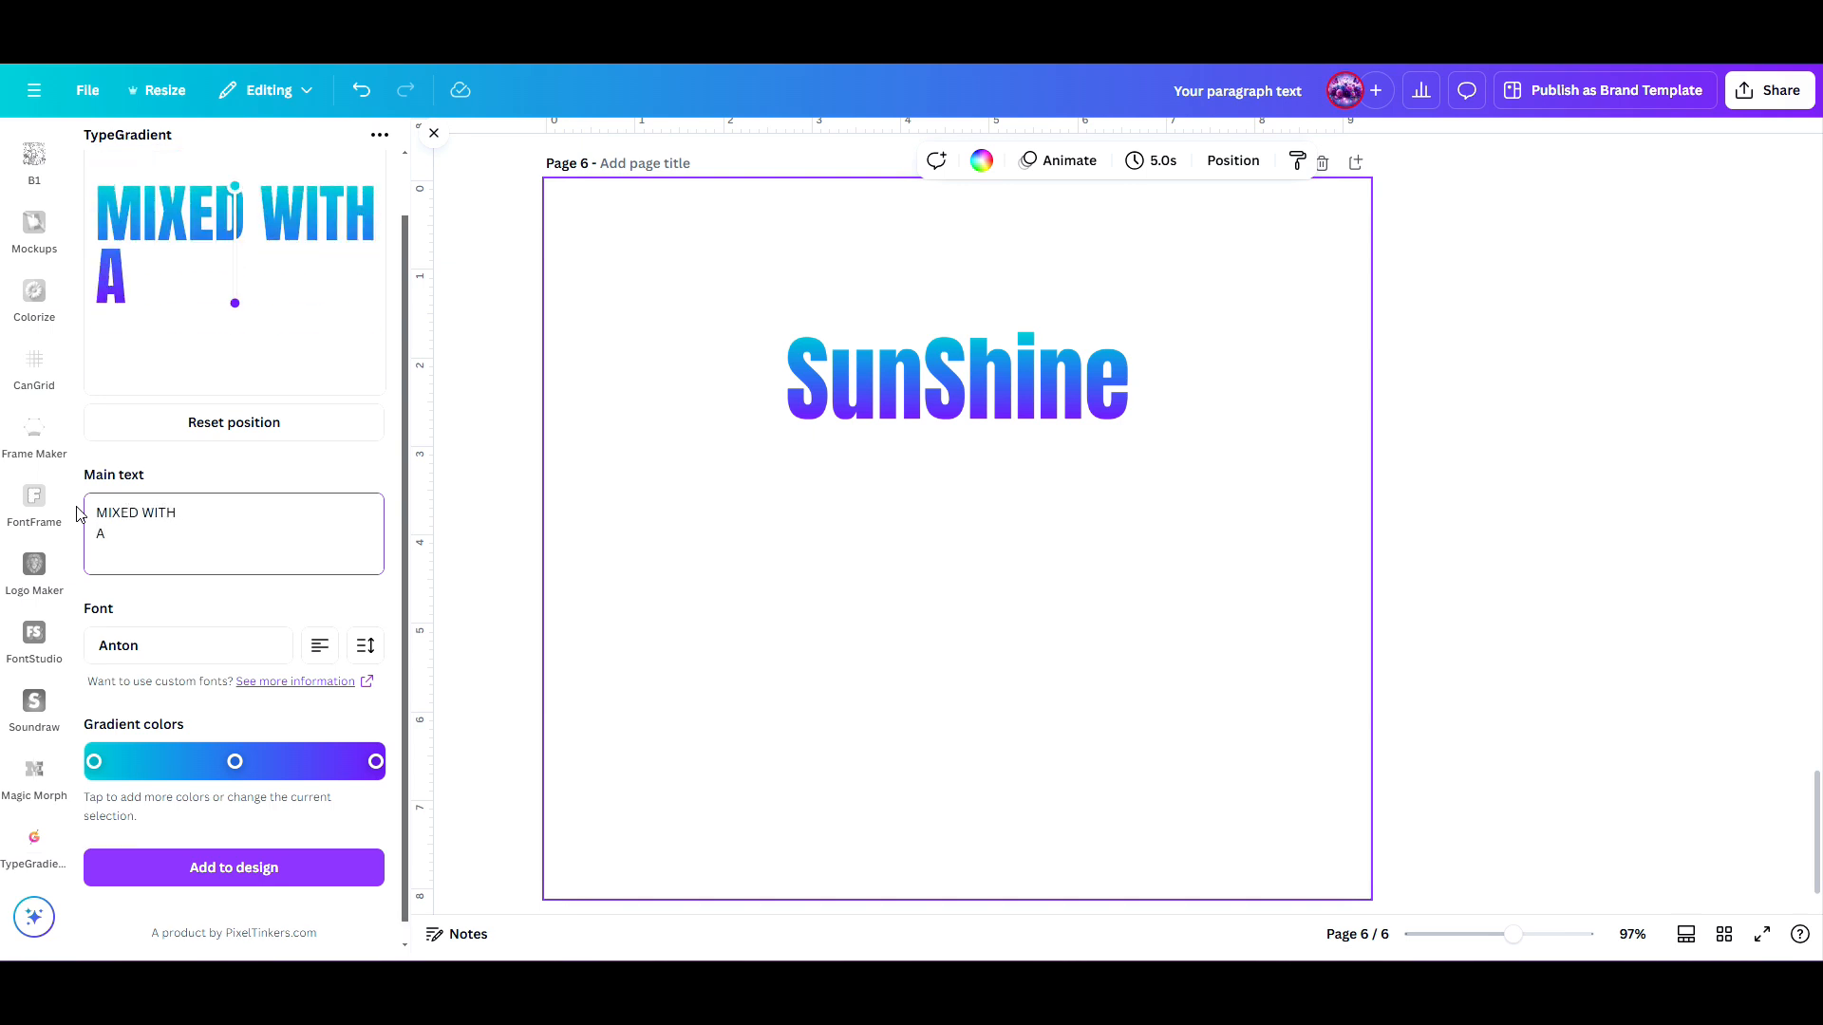
type(" LITTLE")
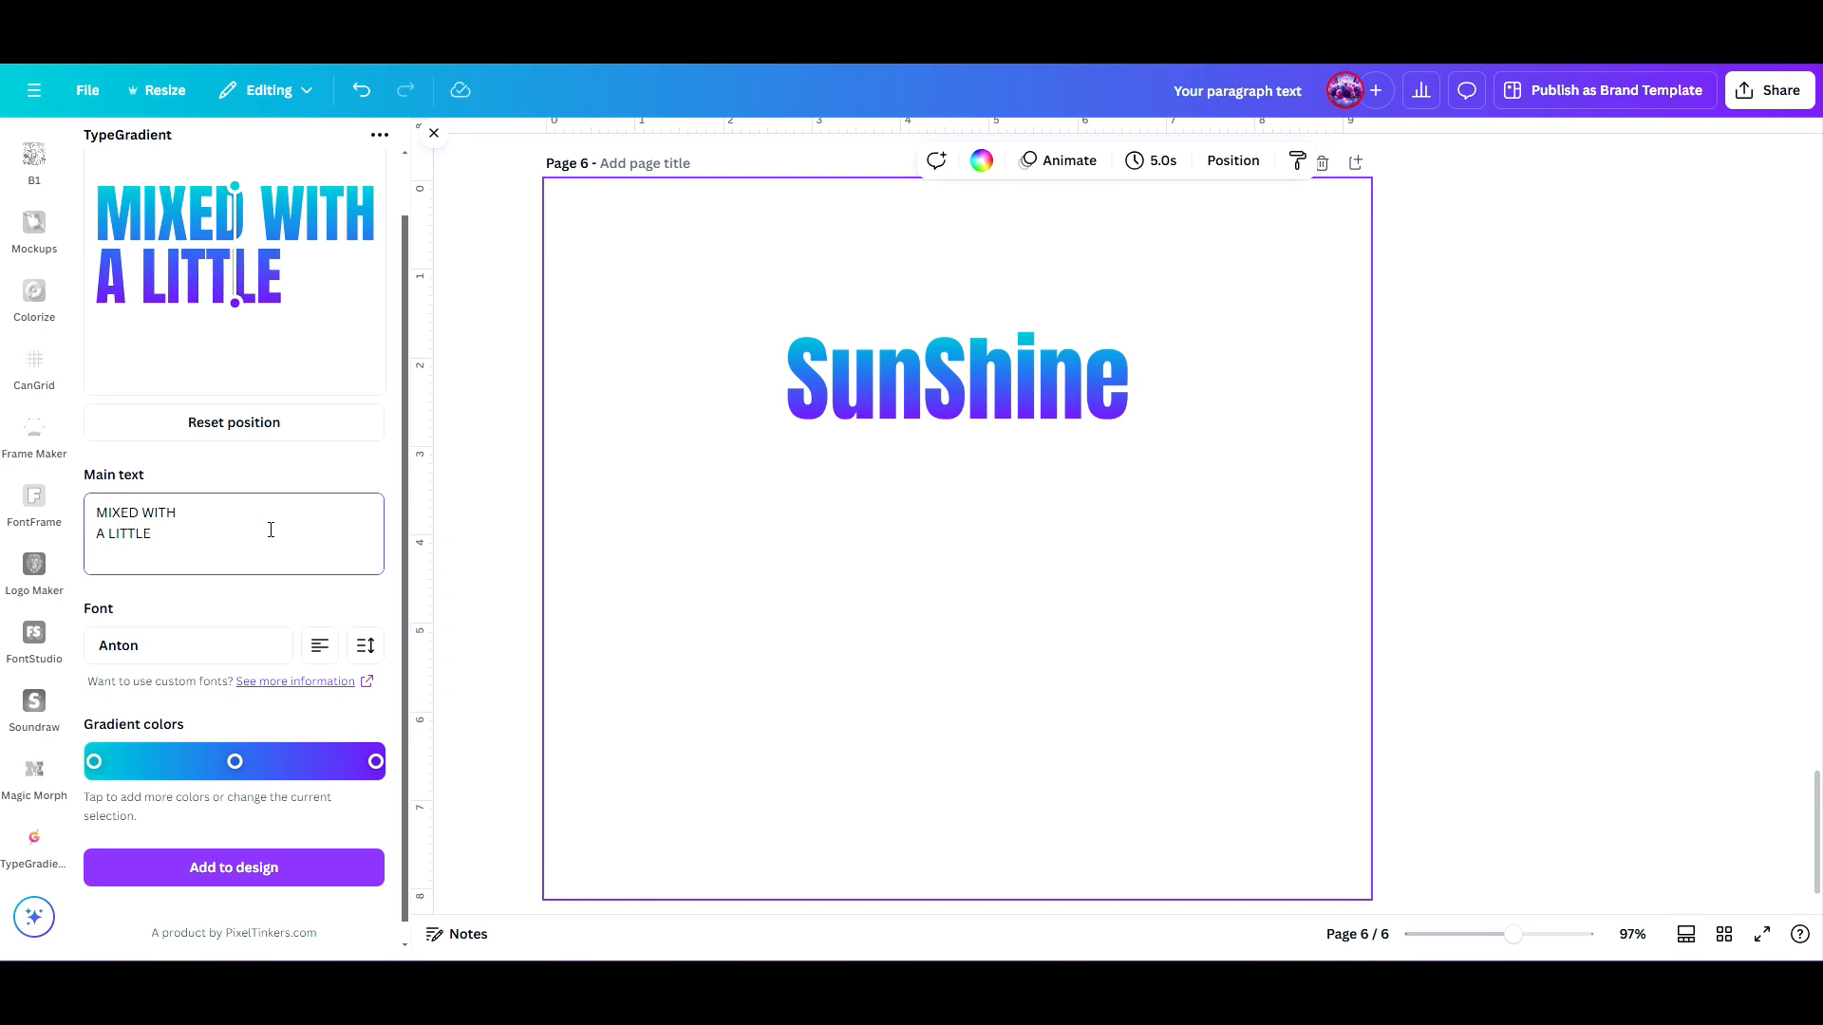
key("Return")
type("HU")
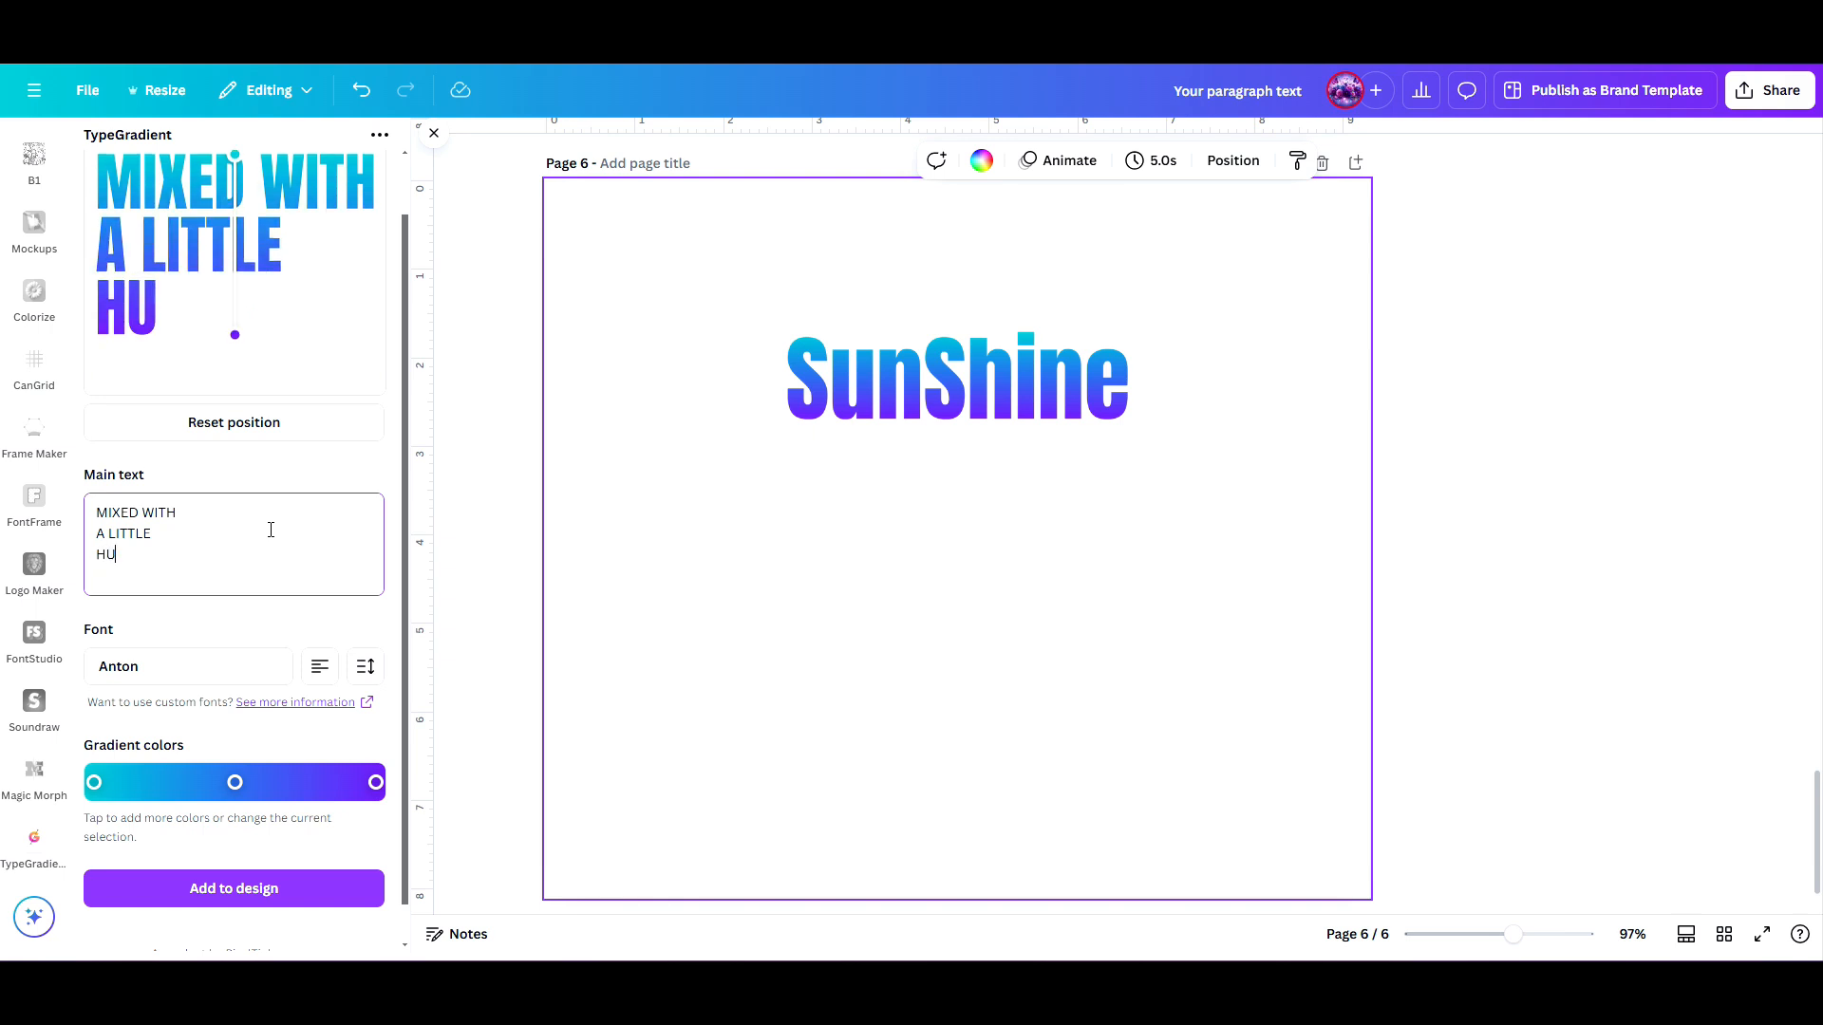
type("RRICANE")
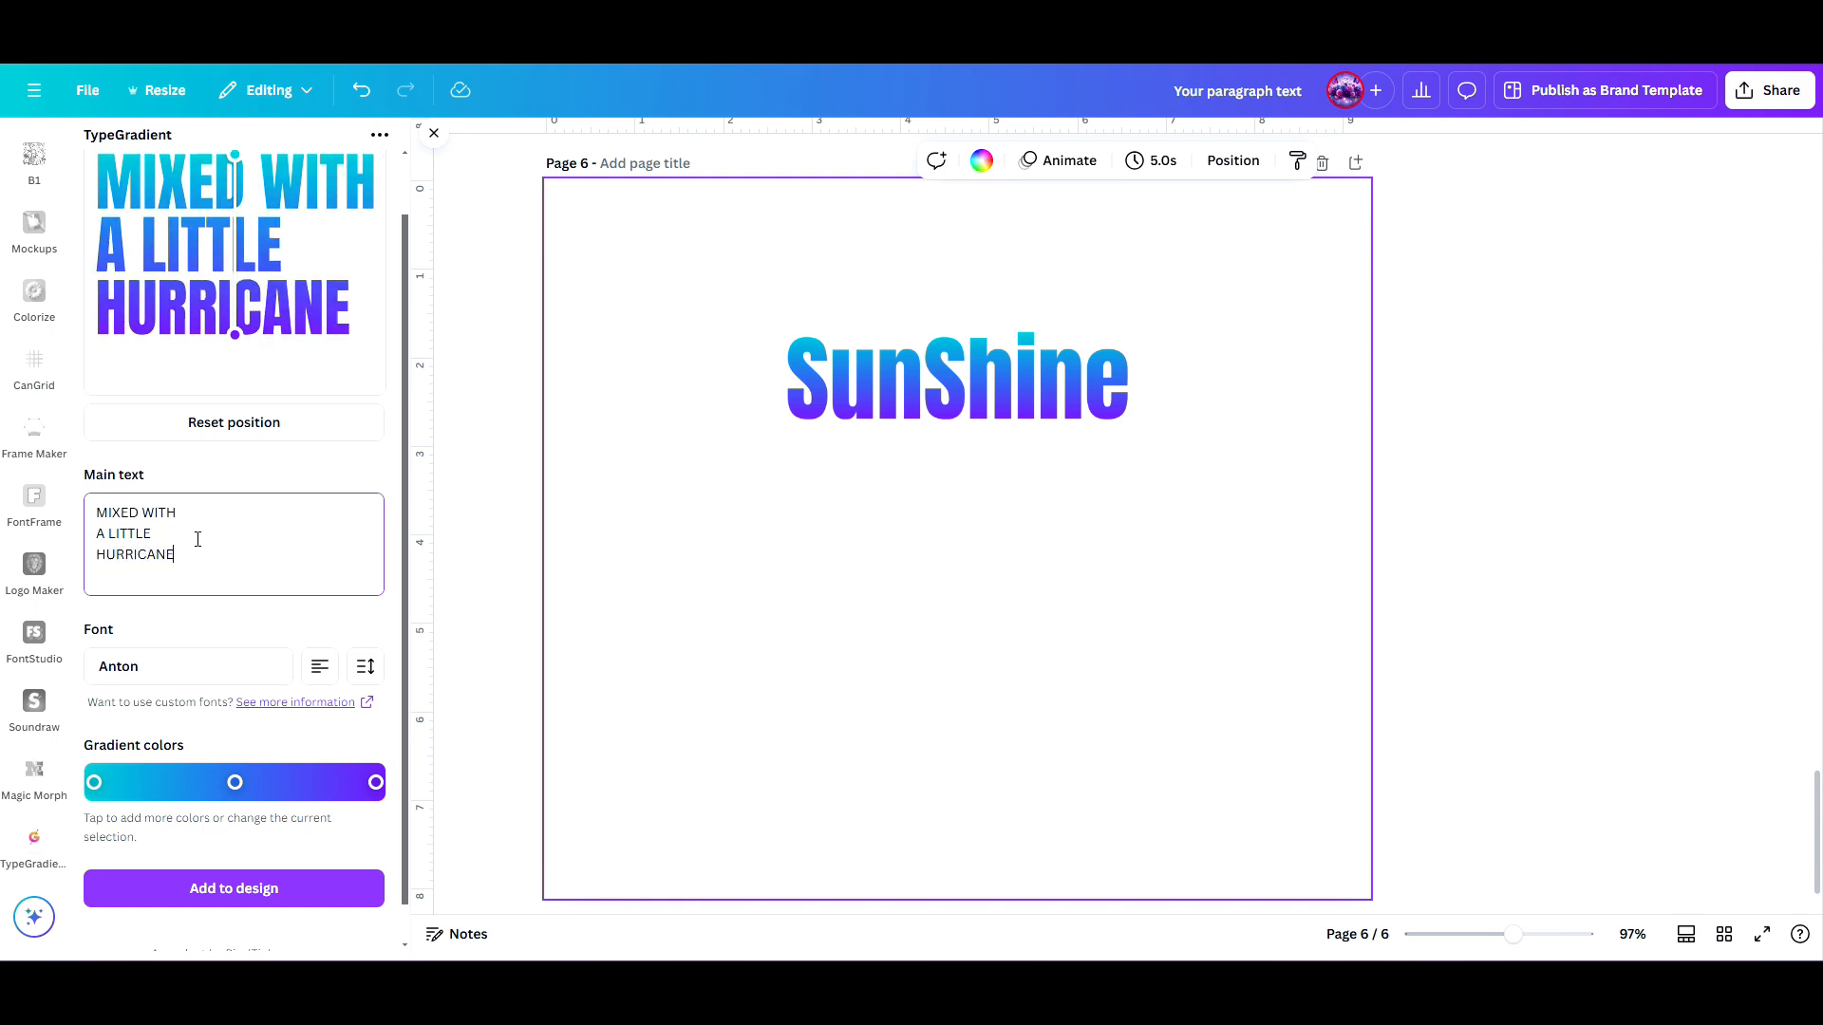
left_click(251, 888)
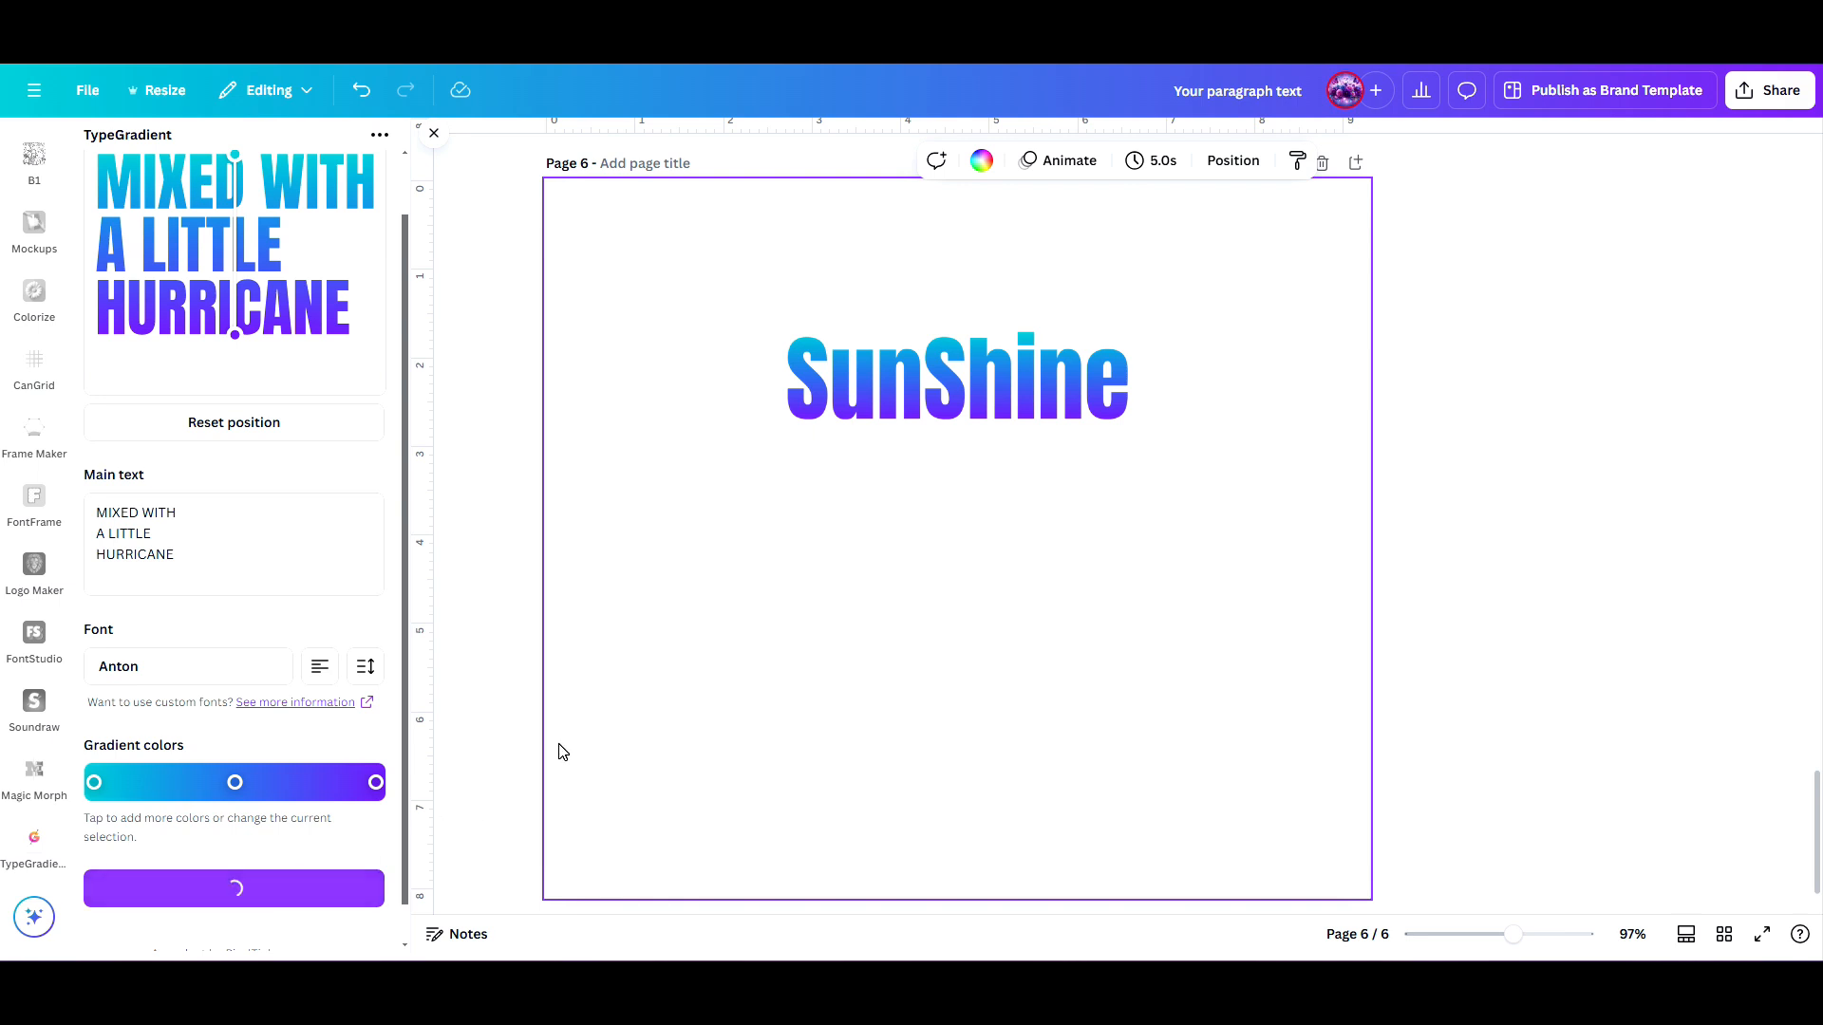
left_click_drag(908, 528, 926, 582)
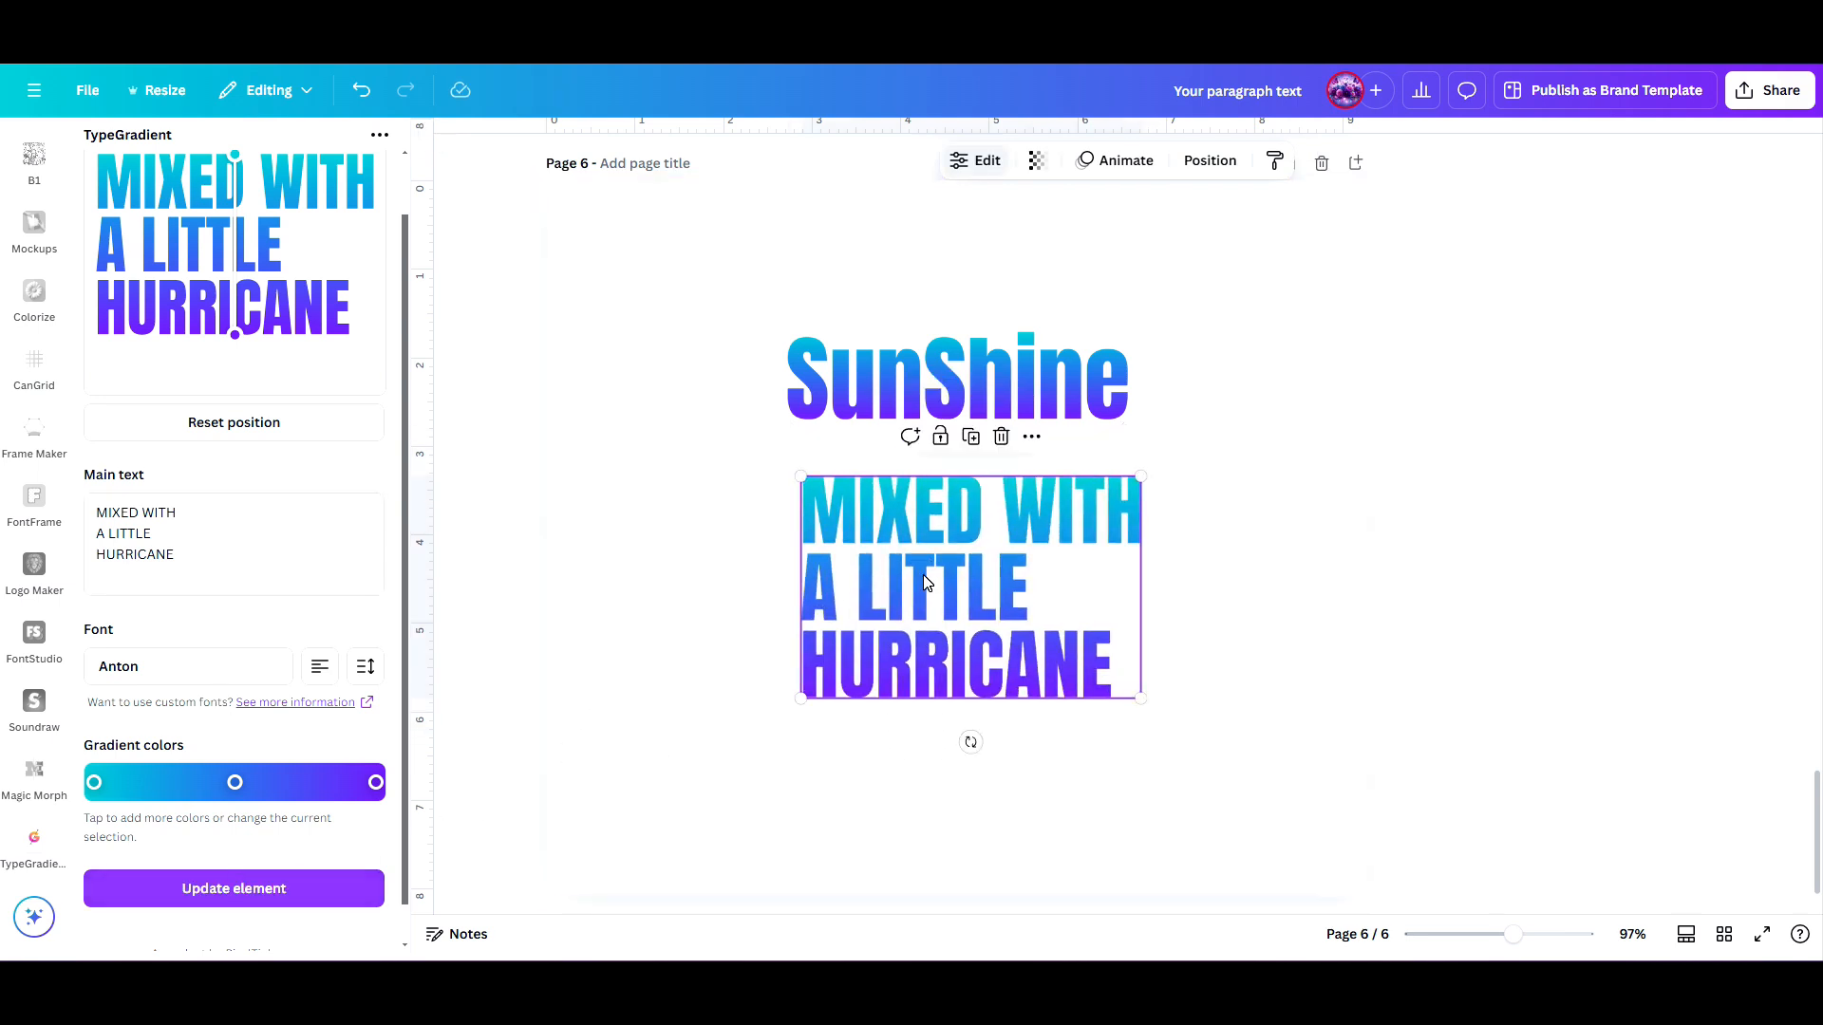
Centre-align the three-line text, update the element, and move it lower on the page, centred under SunShine.
left_click(319, 669)
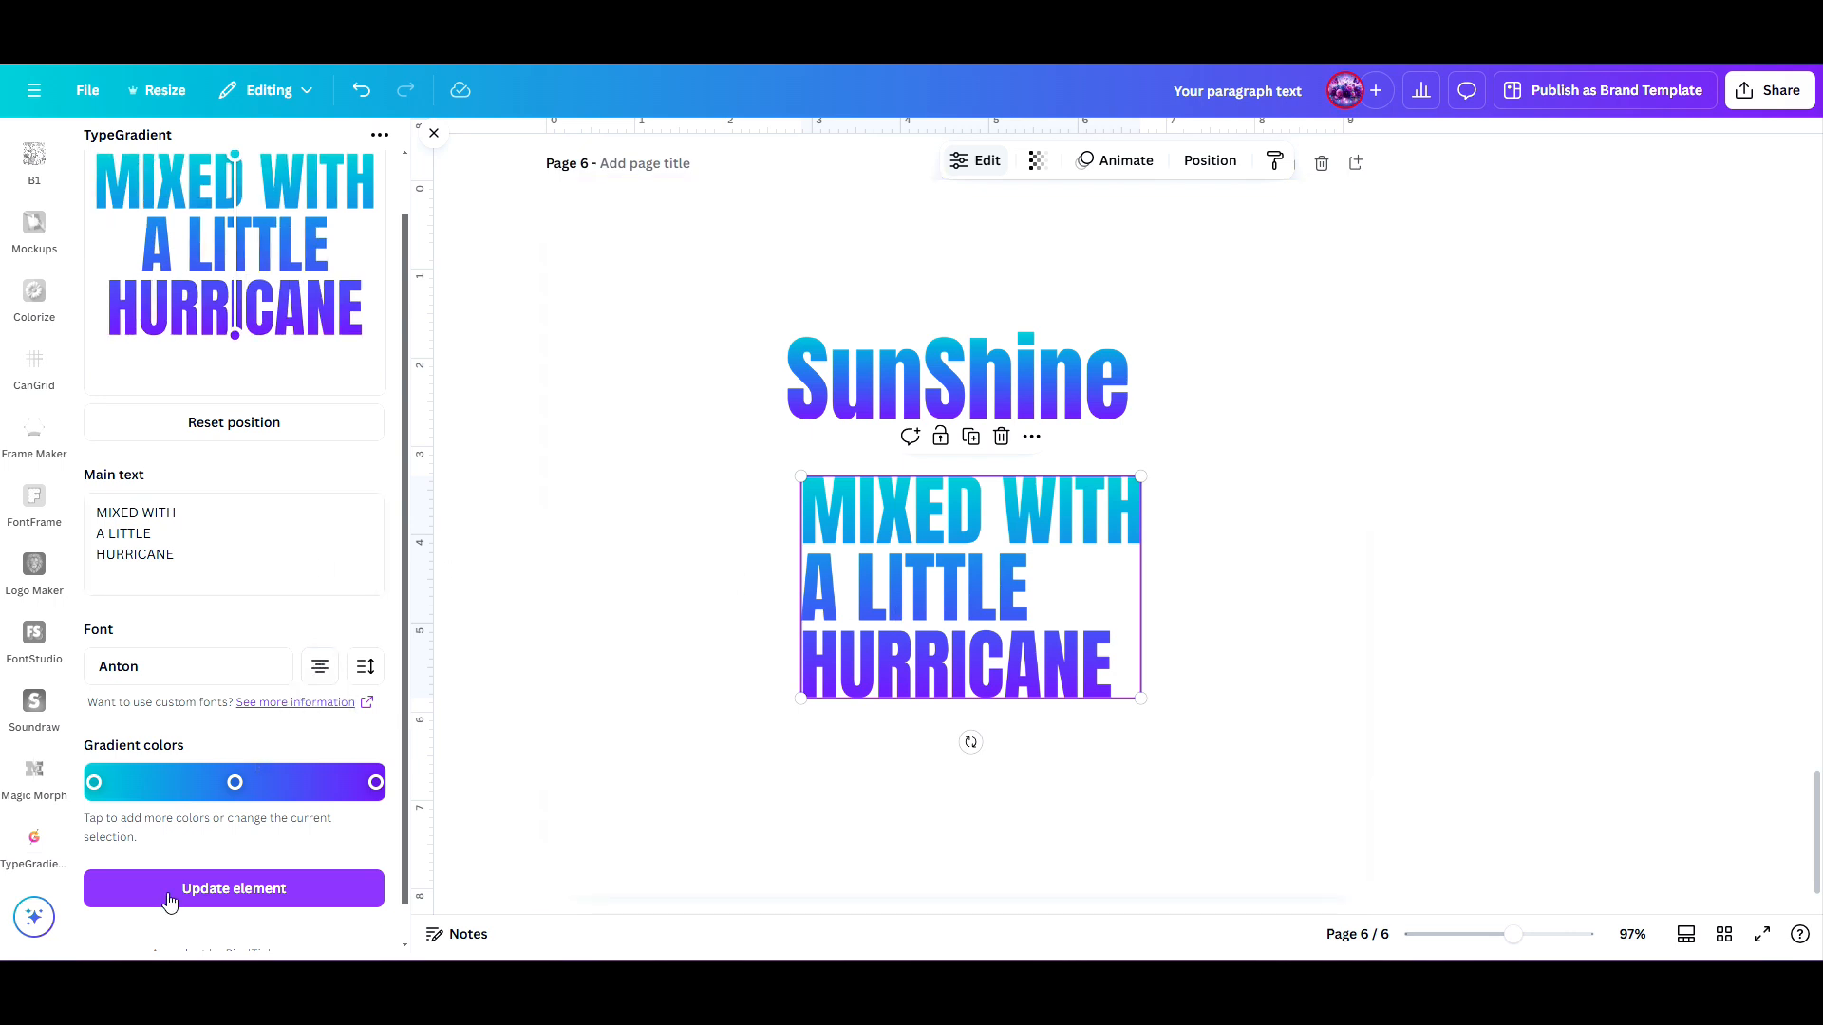
scroll(195, 482, "up", 1)
scroll(195, 482, "down", 3)
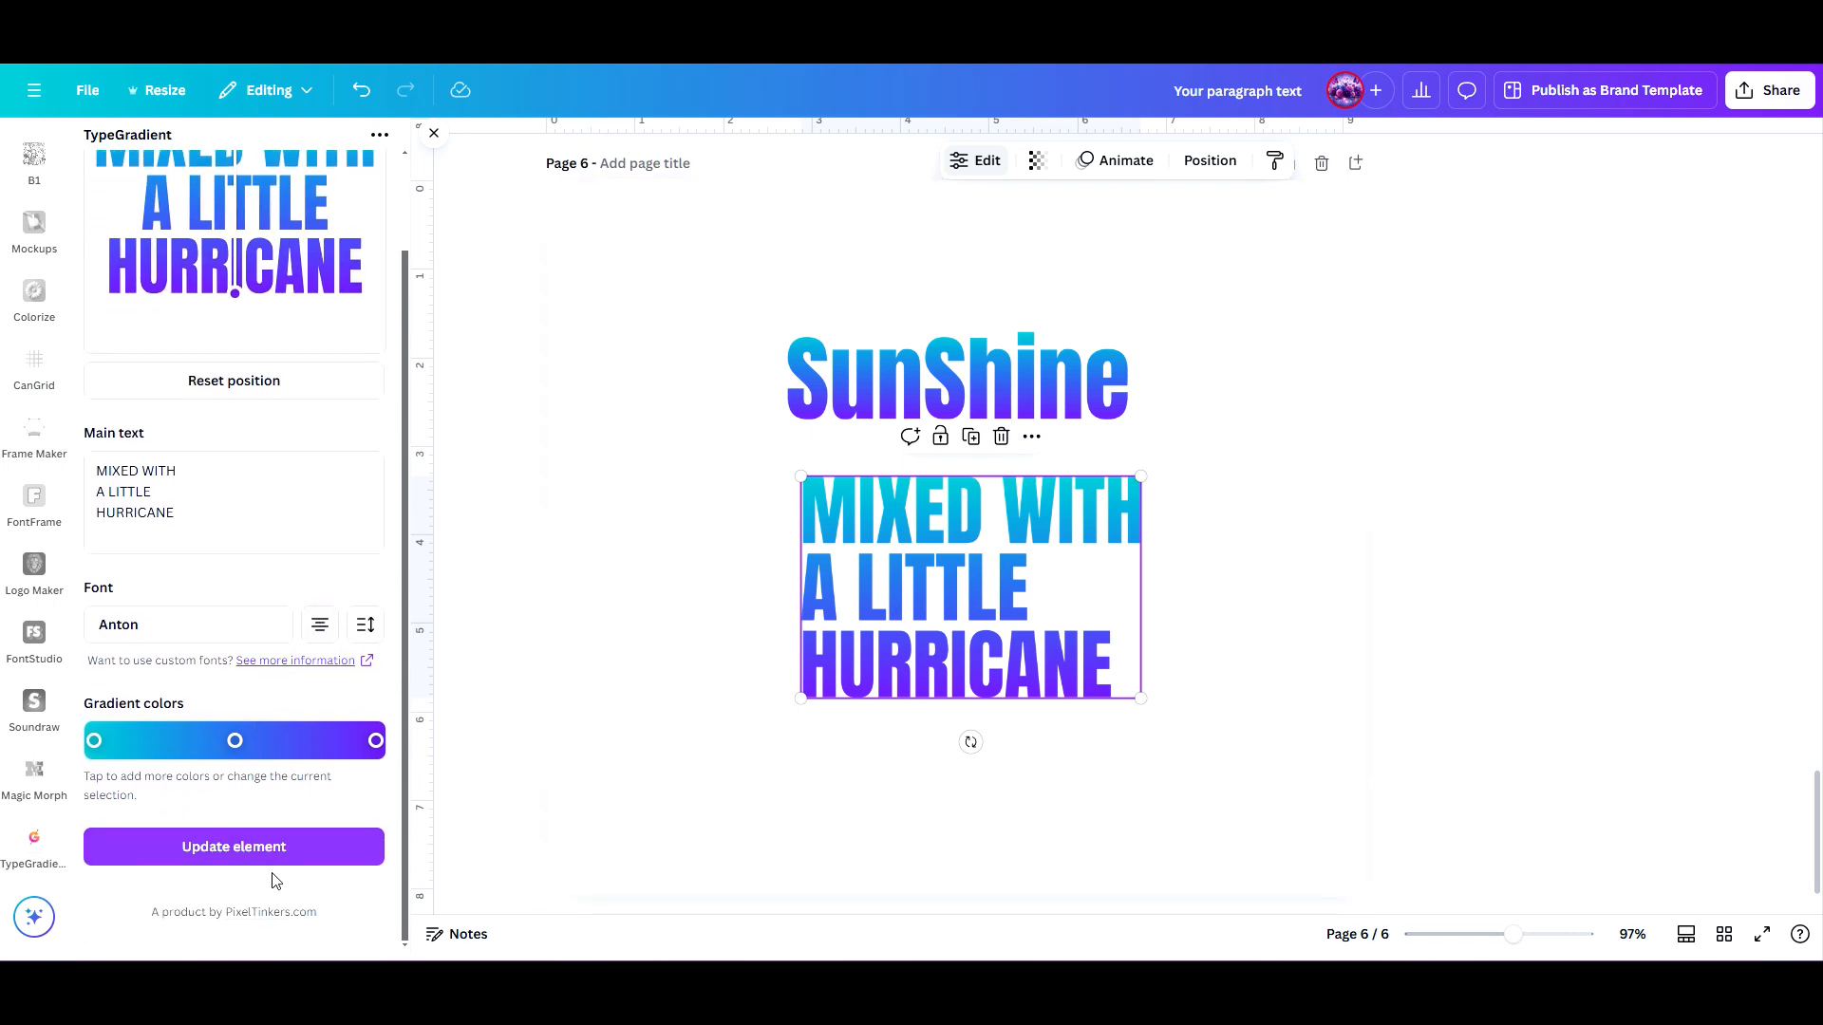
left_click(258, 850)
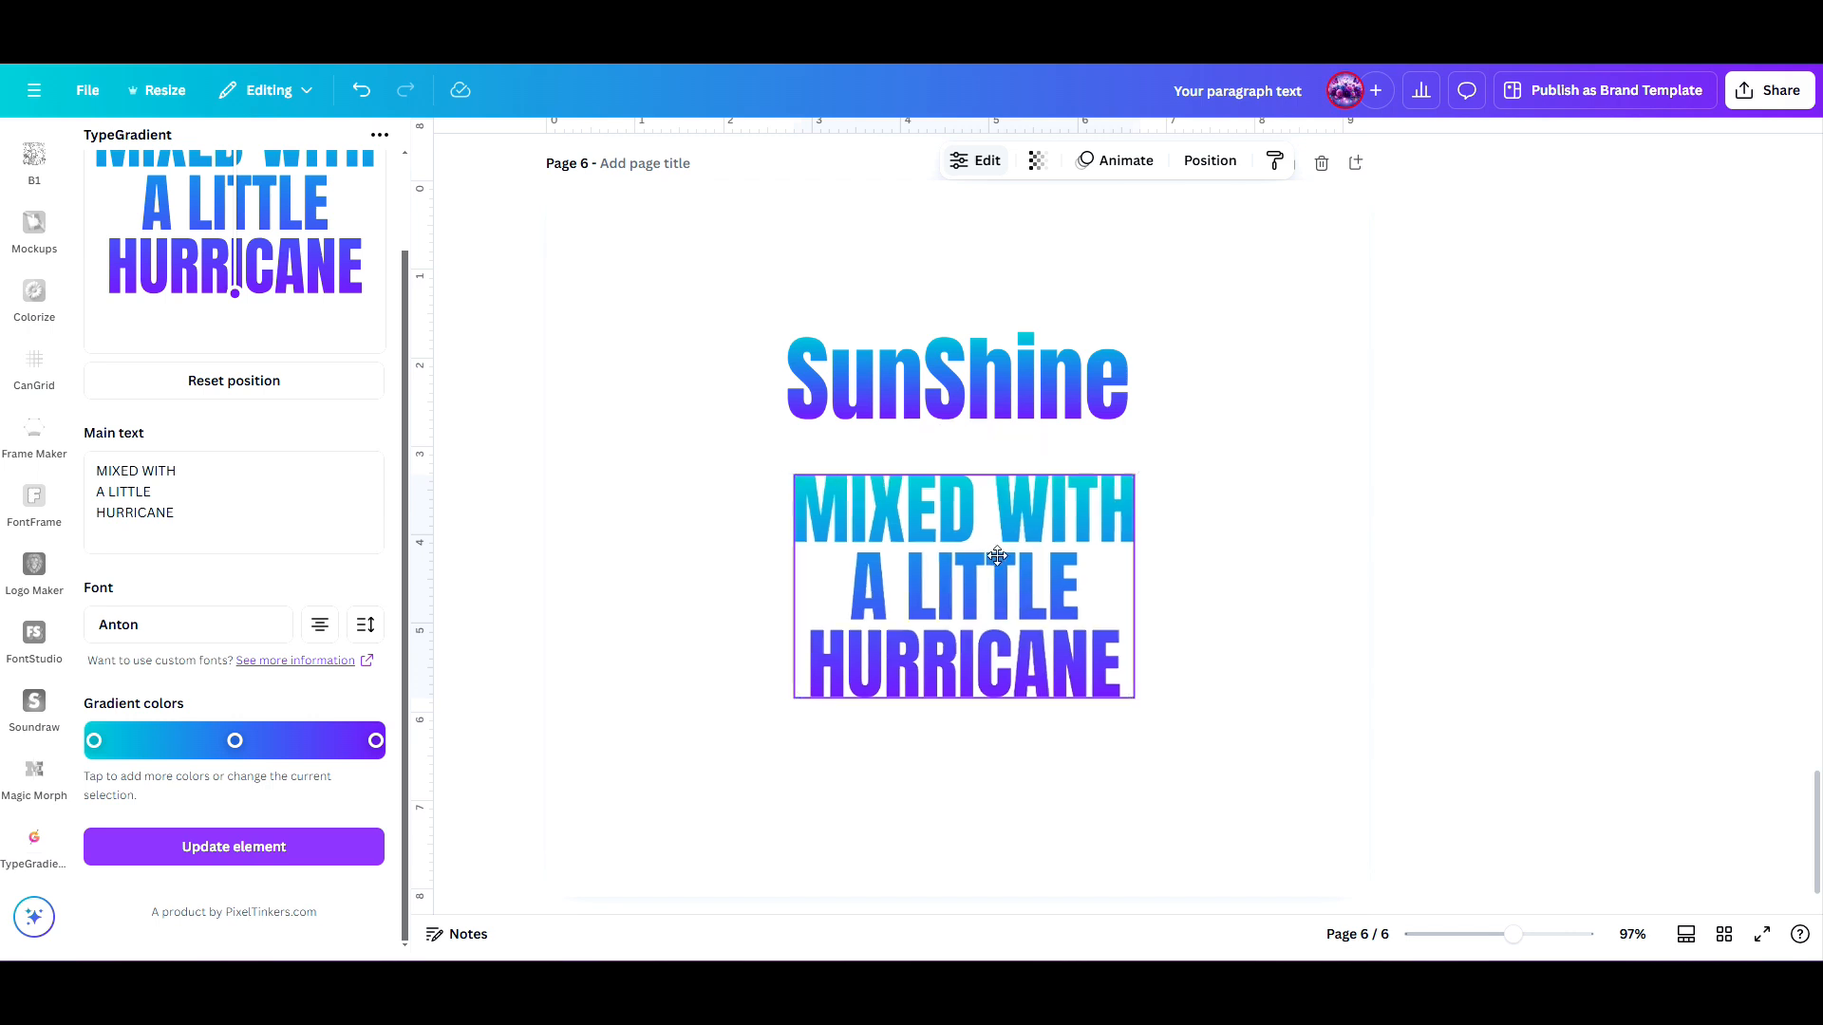
left_click_drag(1004, 557, 993, 634)
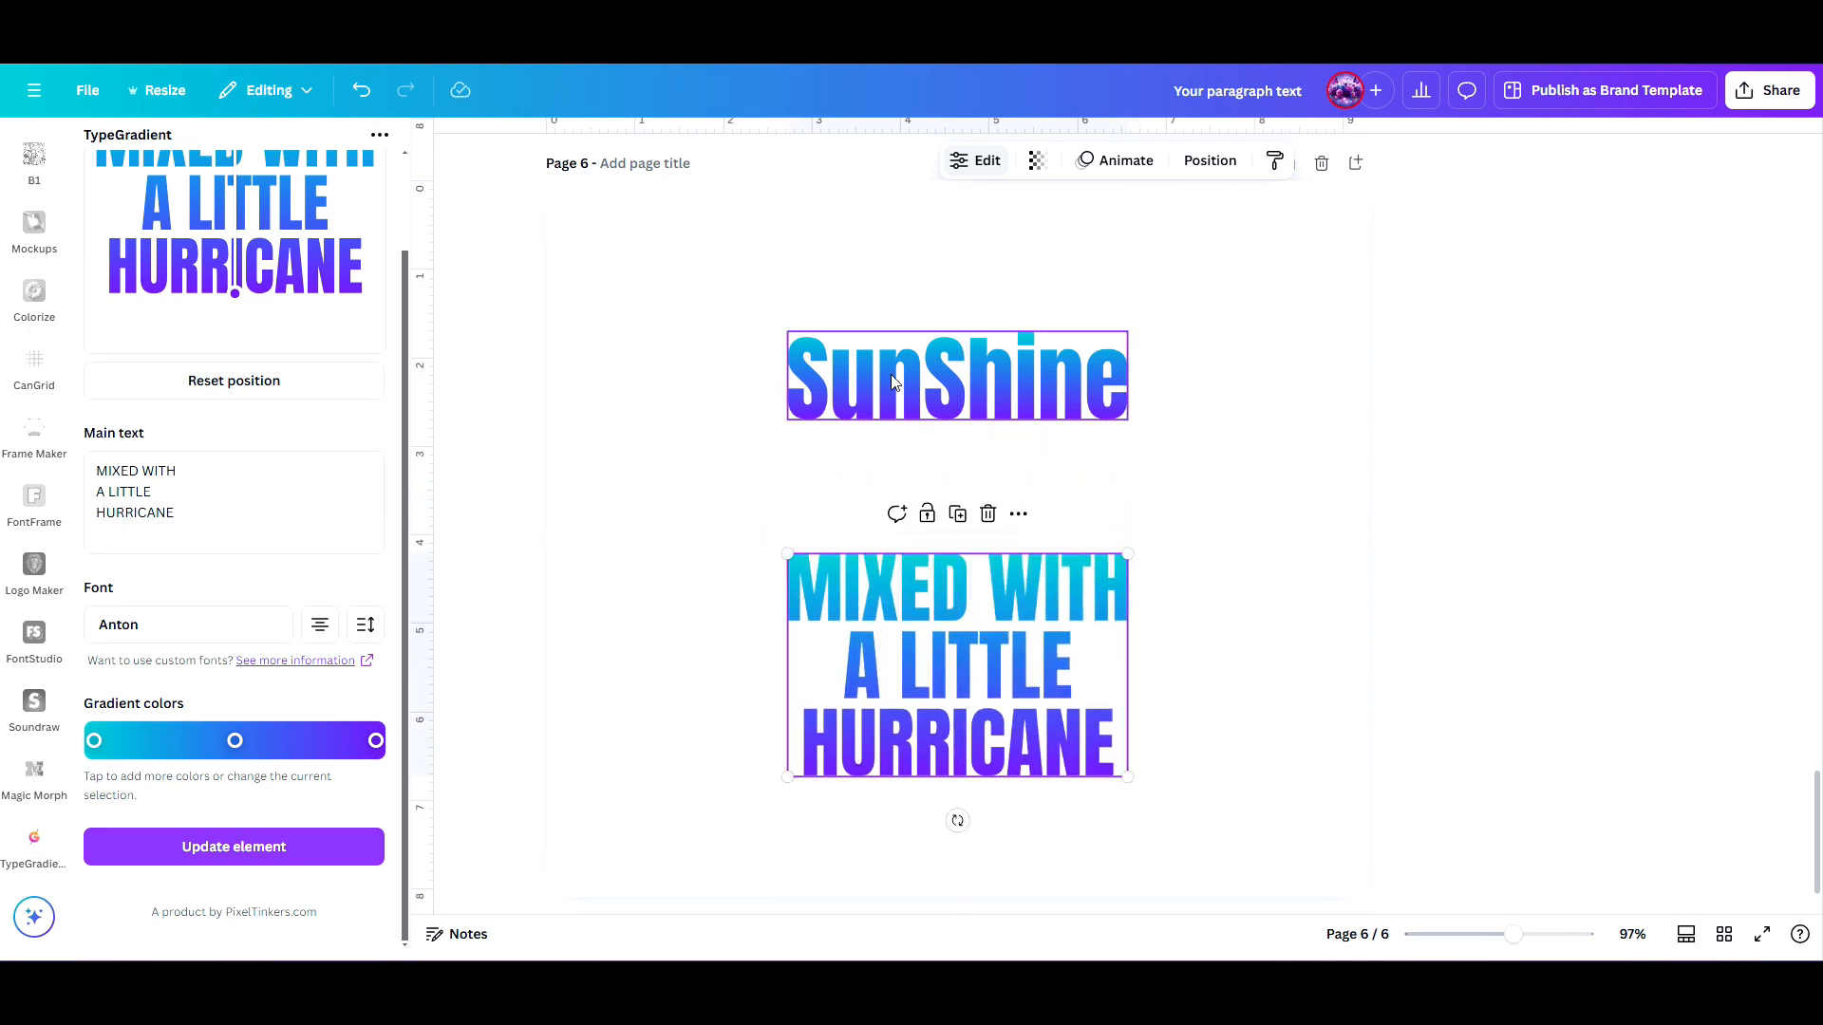
Change the first gradient color stop of the SunShine text to bright red.
left_click(893, 382)
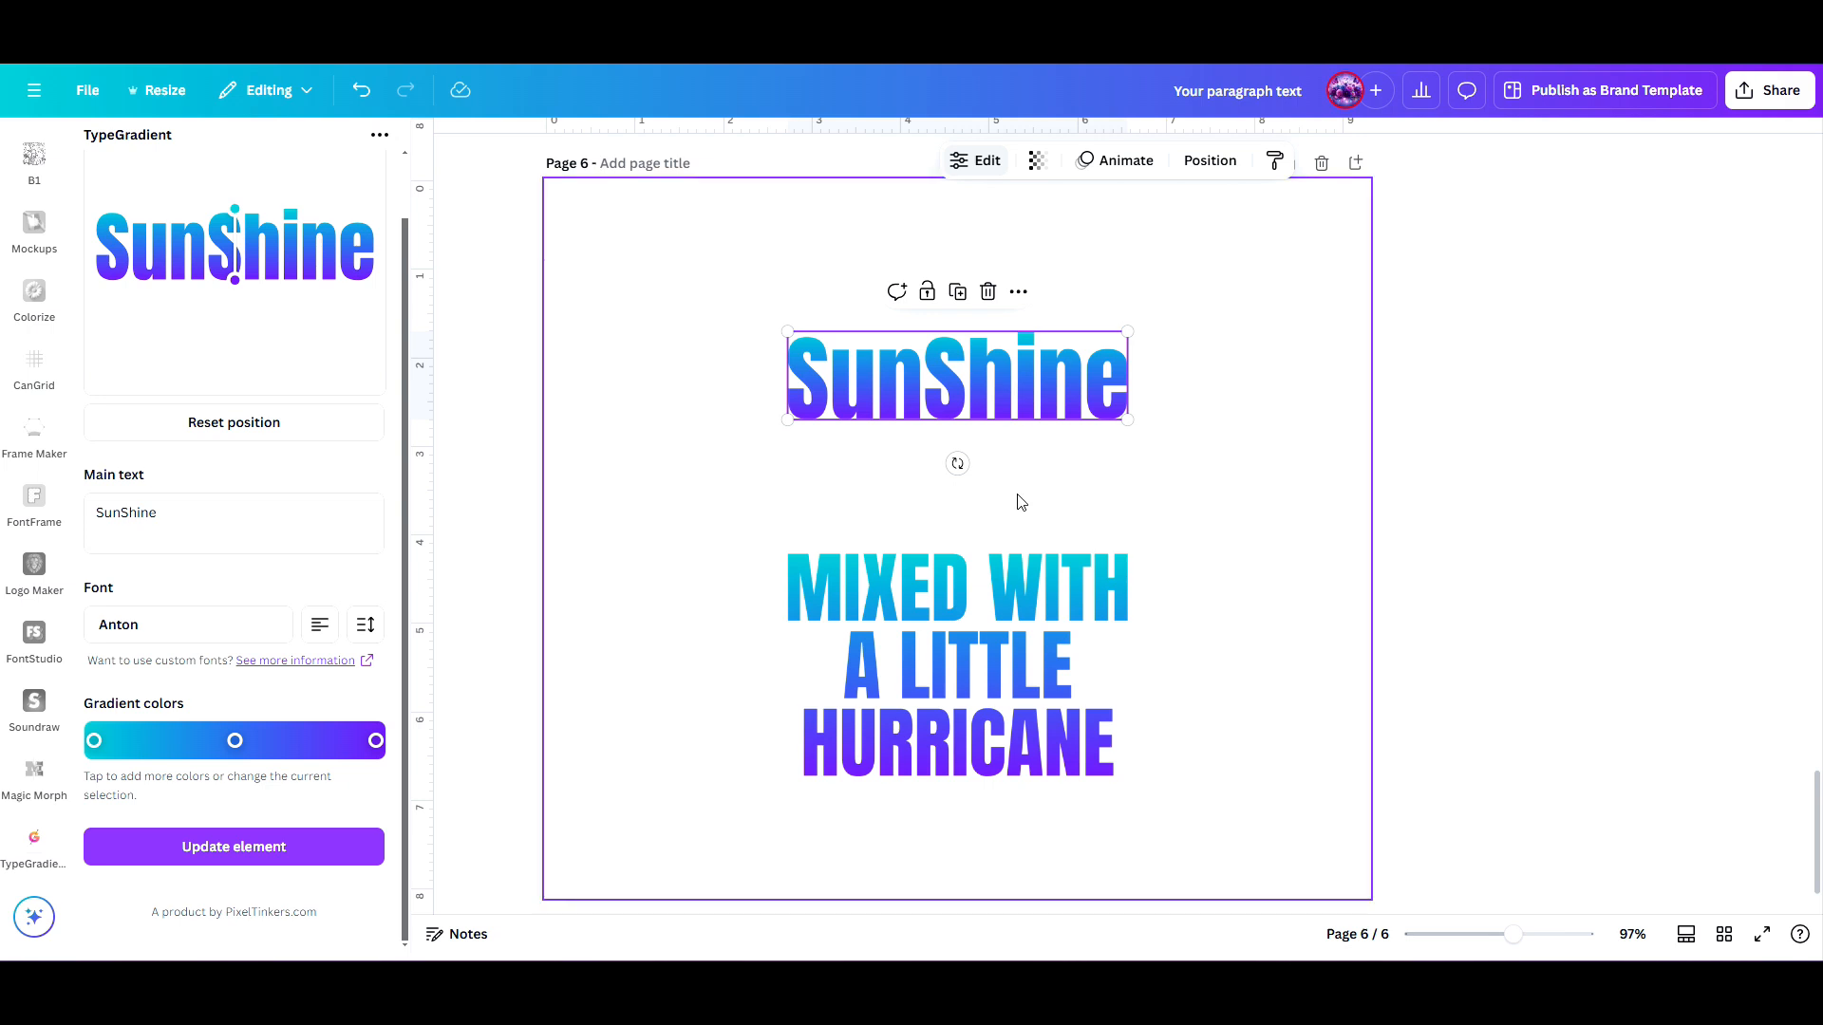
left_click(1044, 500)
left_click(1009, 399)
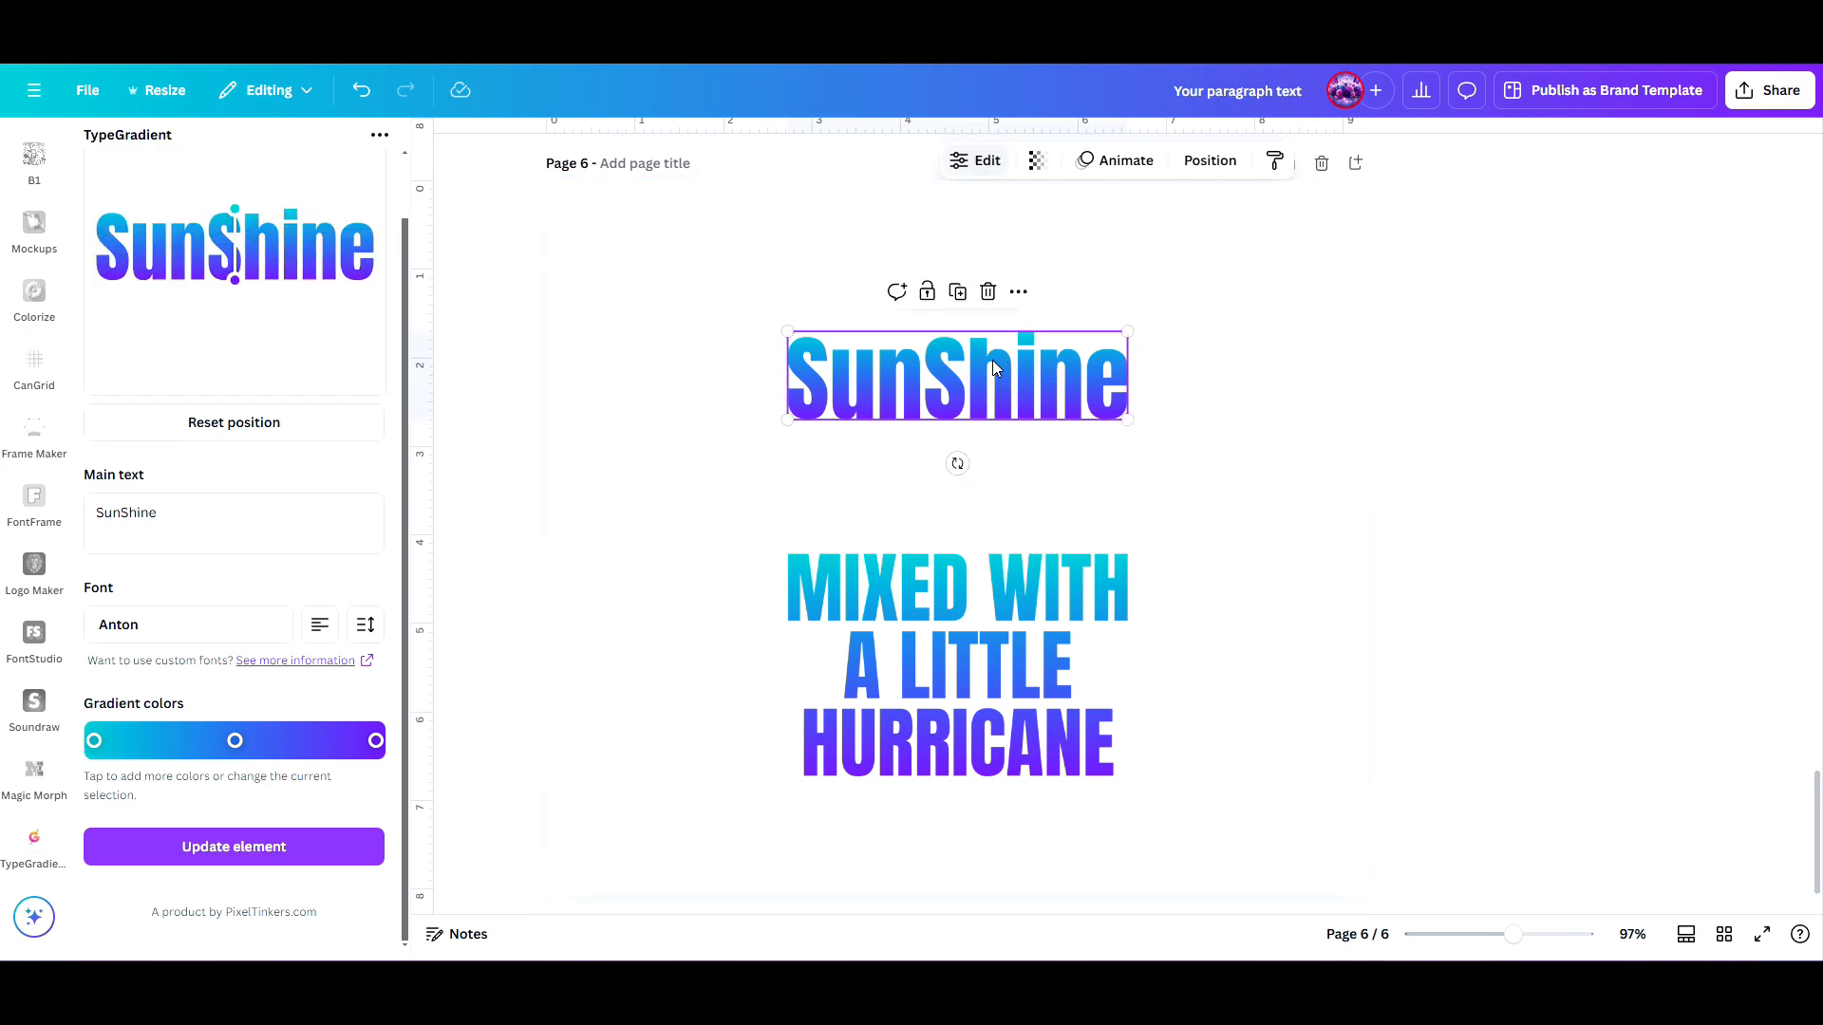
left_click(93, 744)
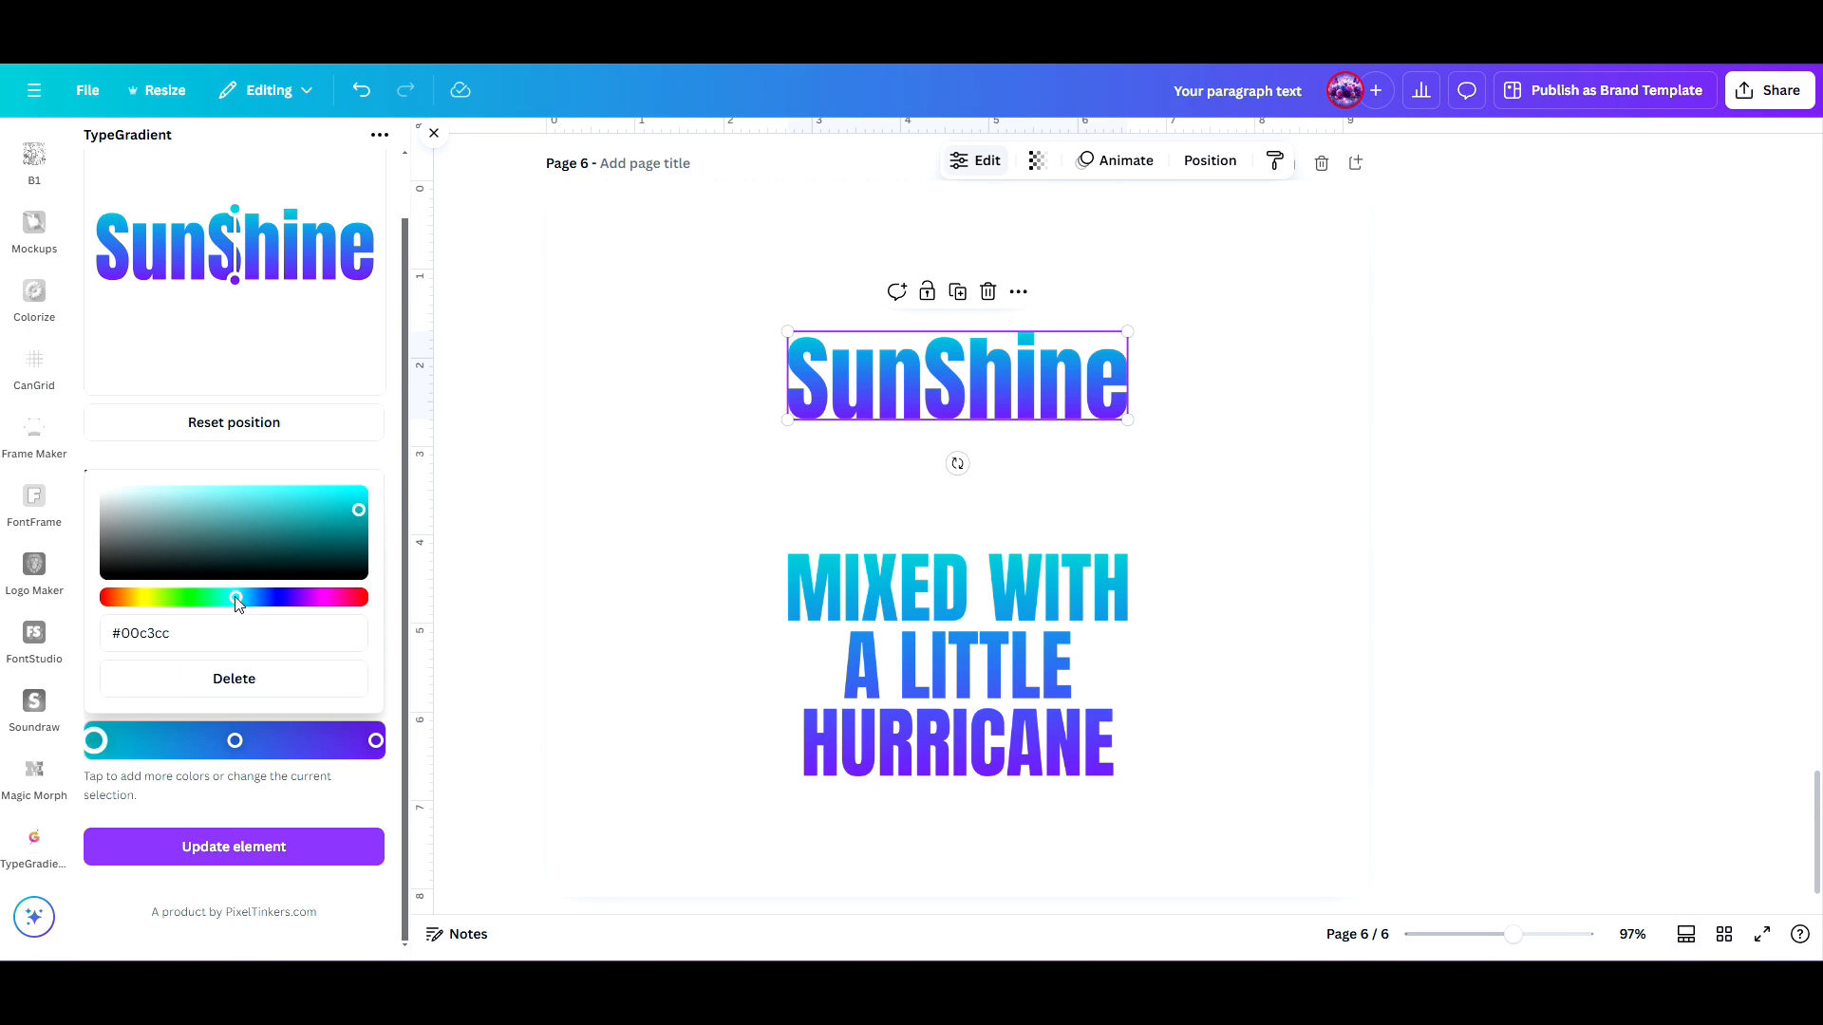
left_click_drag(237, 598, 106, 598)
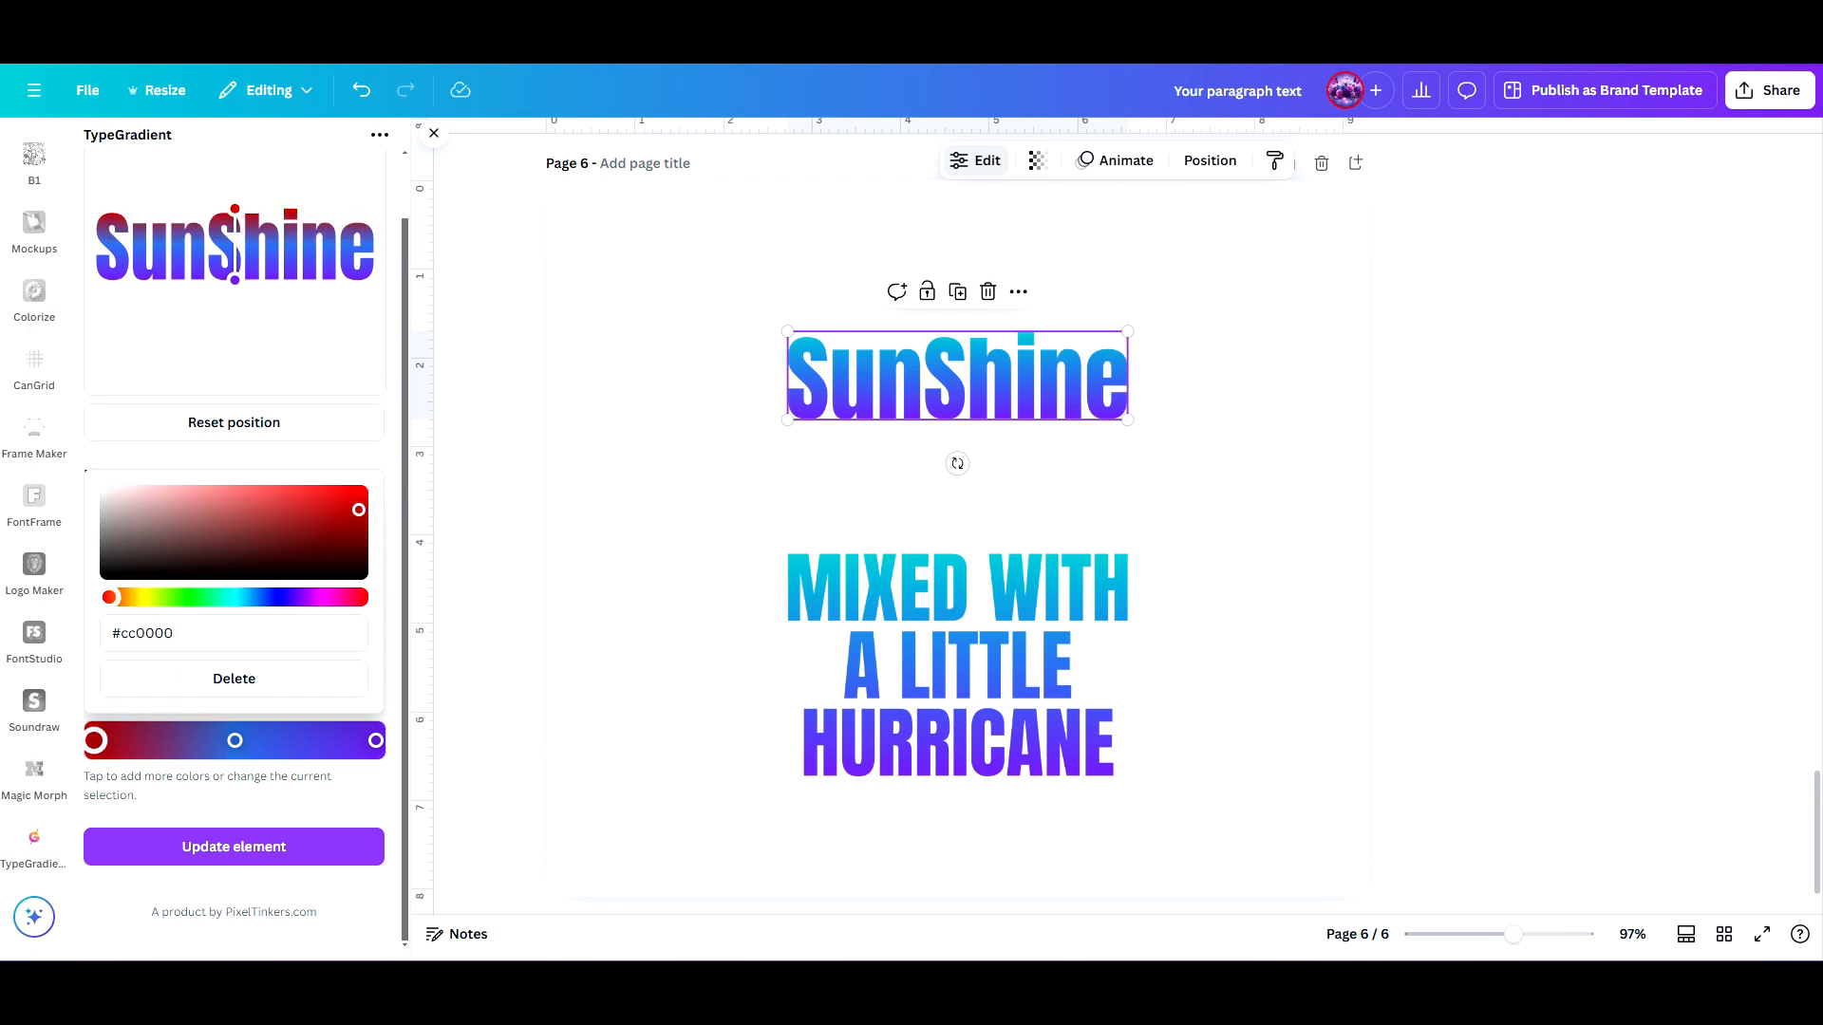
left_click(94, 742)
left_click_drag(358, 514, 358, 494)
left_click(377, 414)
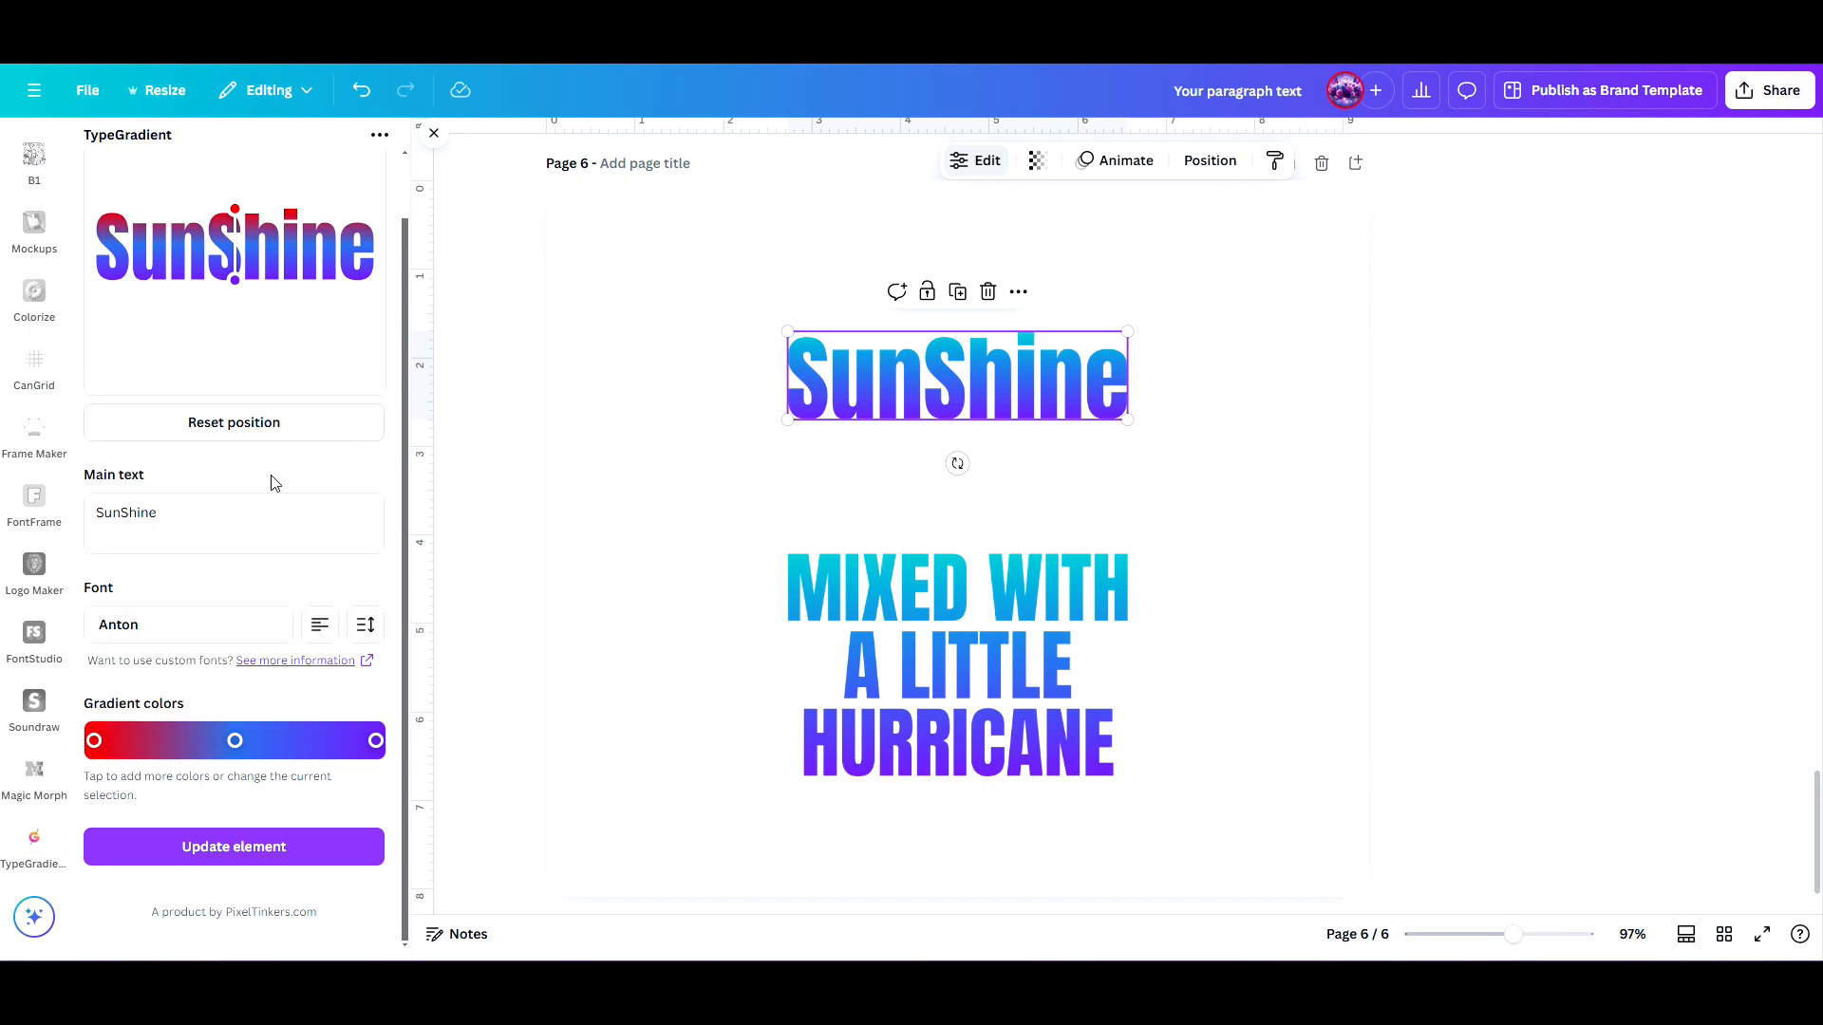
Change the middle gradient color stop of the SunShine text to light orange #ffbe71.
left_click(236, 743)
left_click_drag(261, 598, 131, 597)
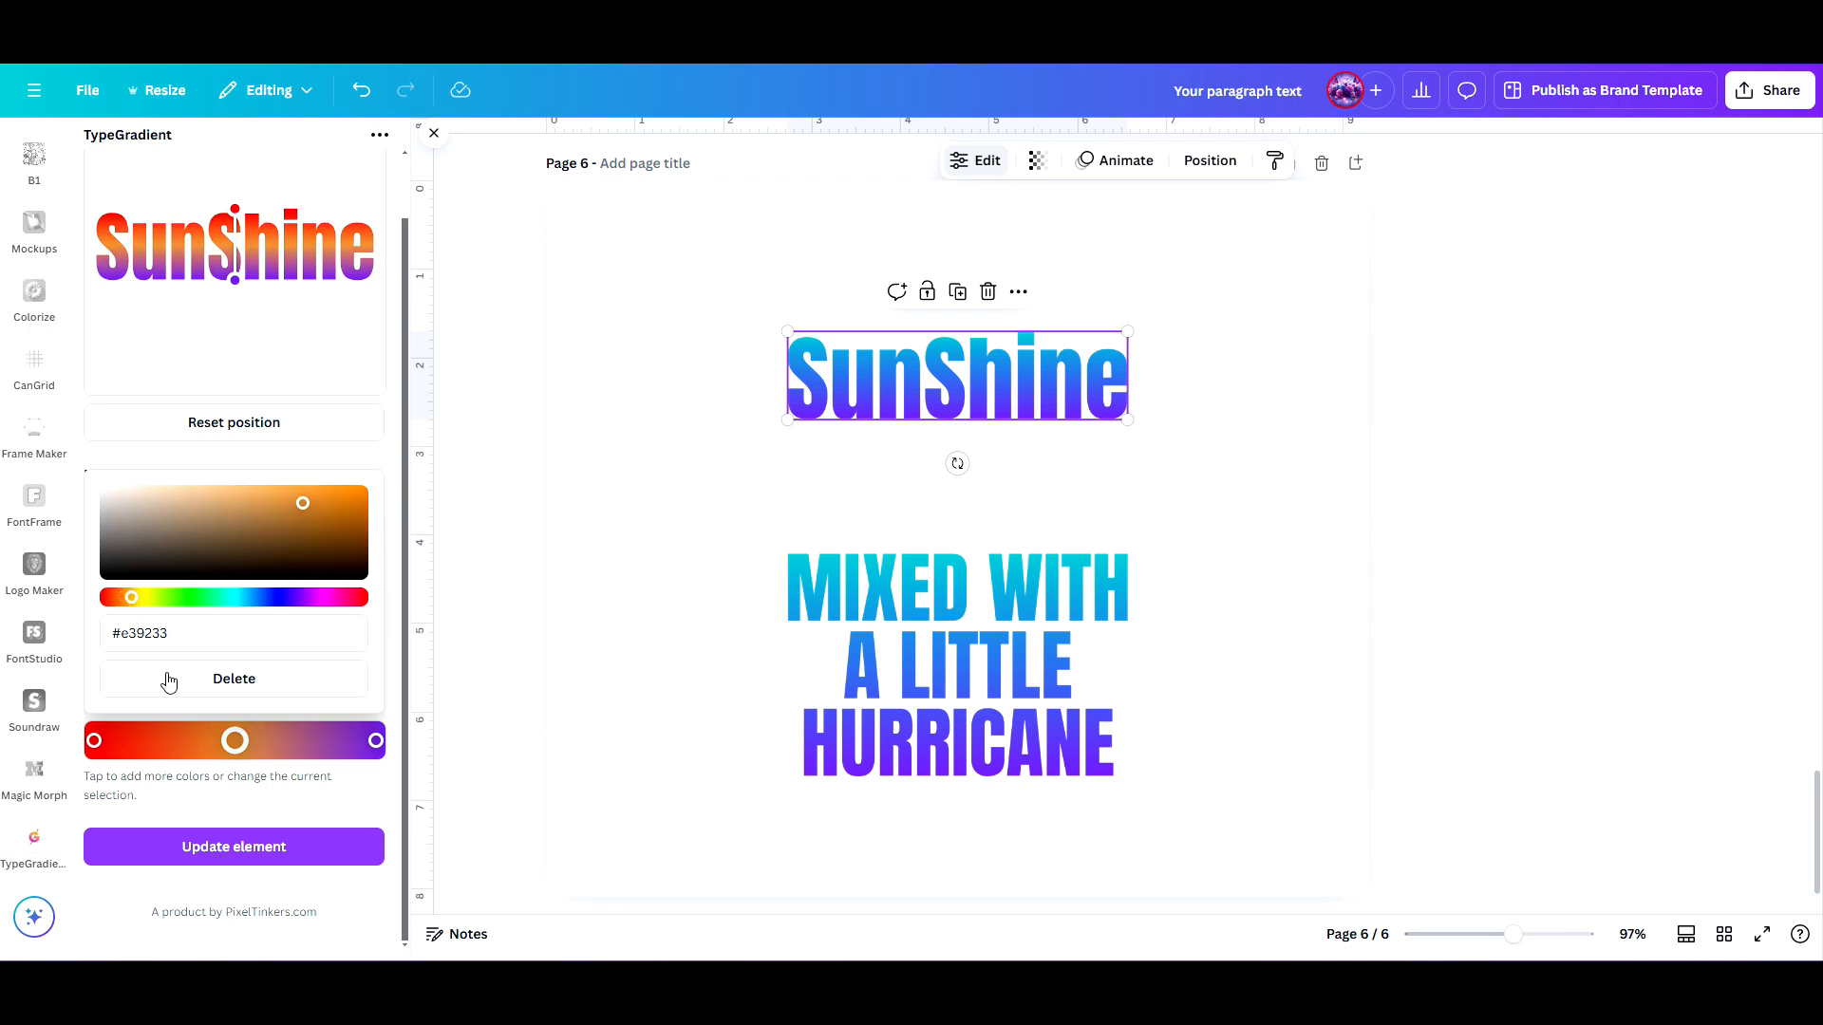
left_click_drag(300, 505, 248, 495)
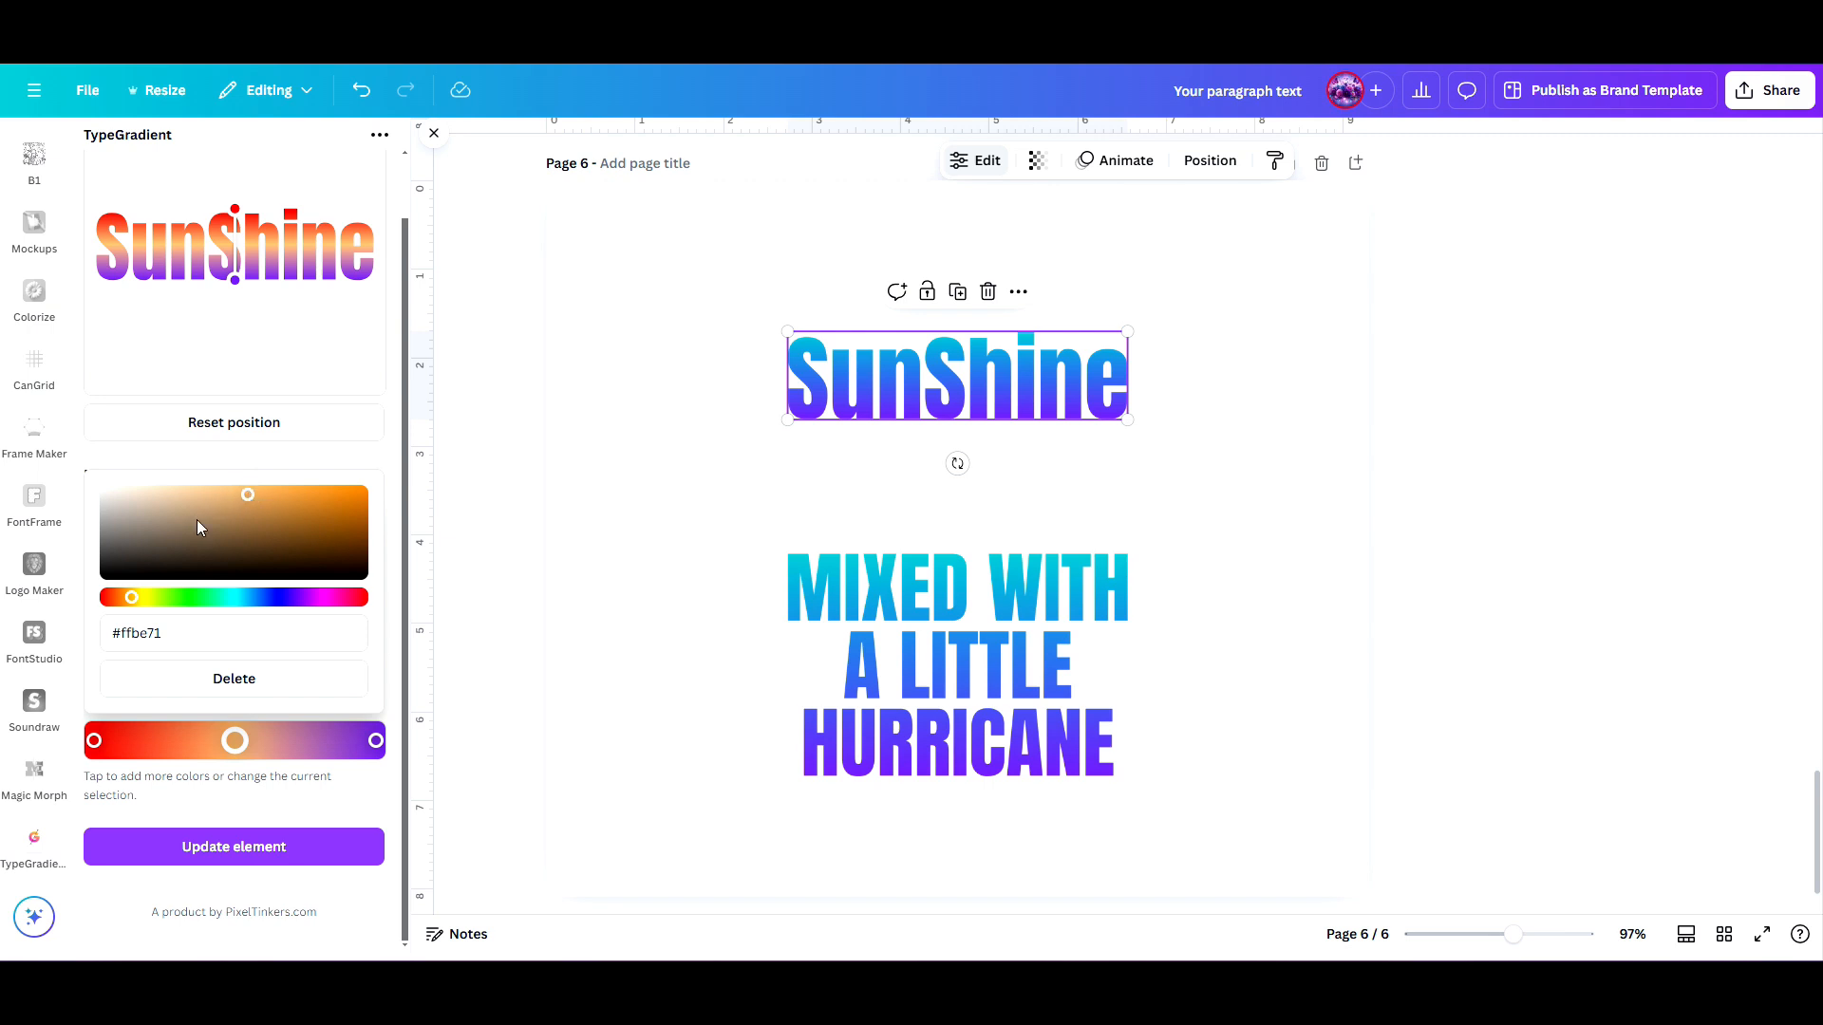
left_click(333, 809)
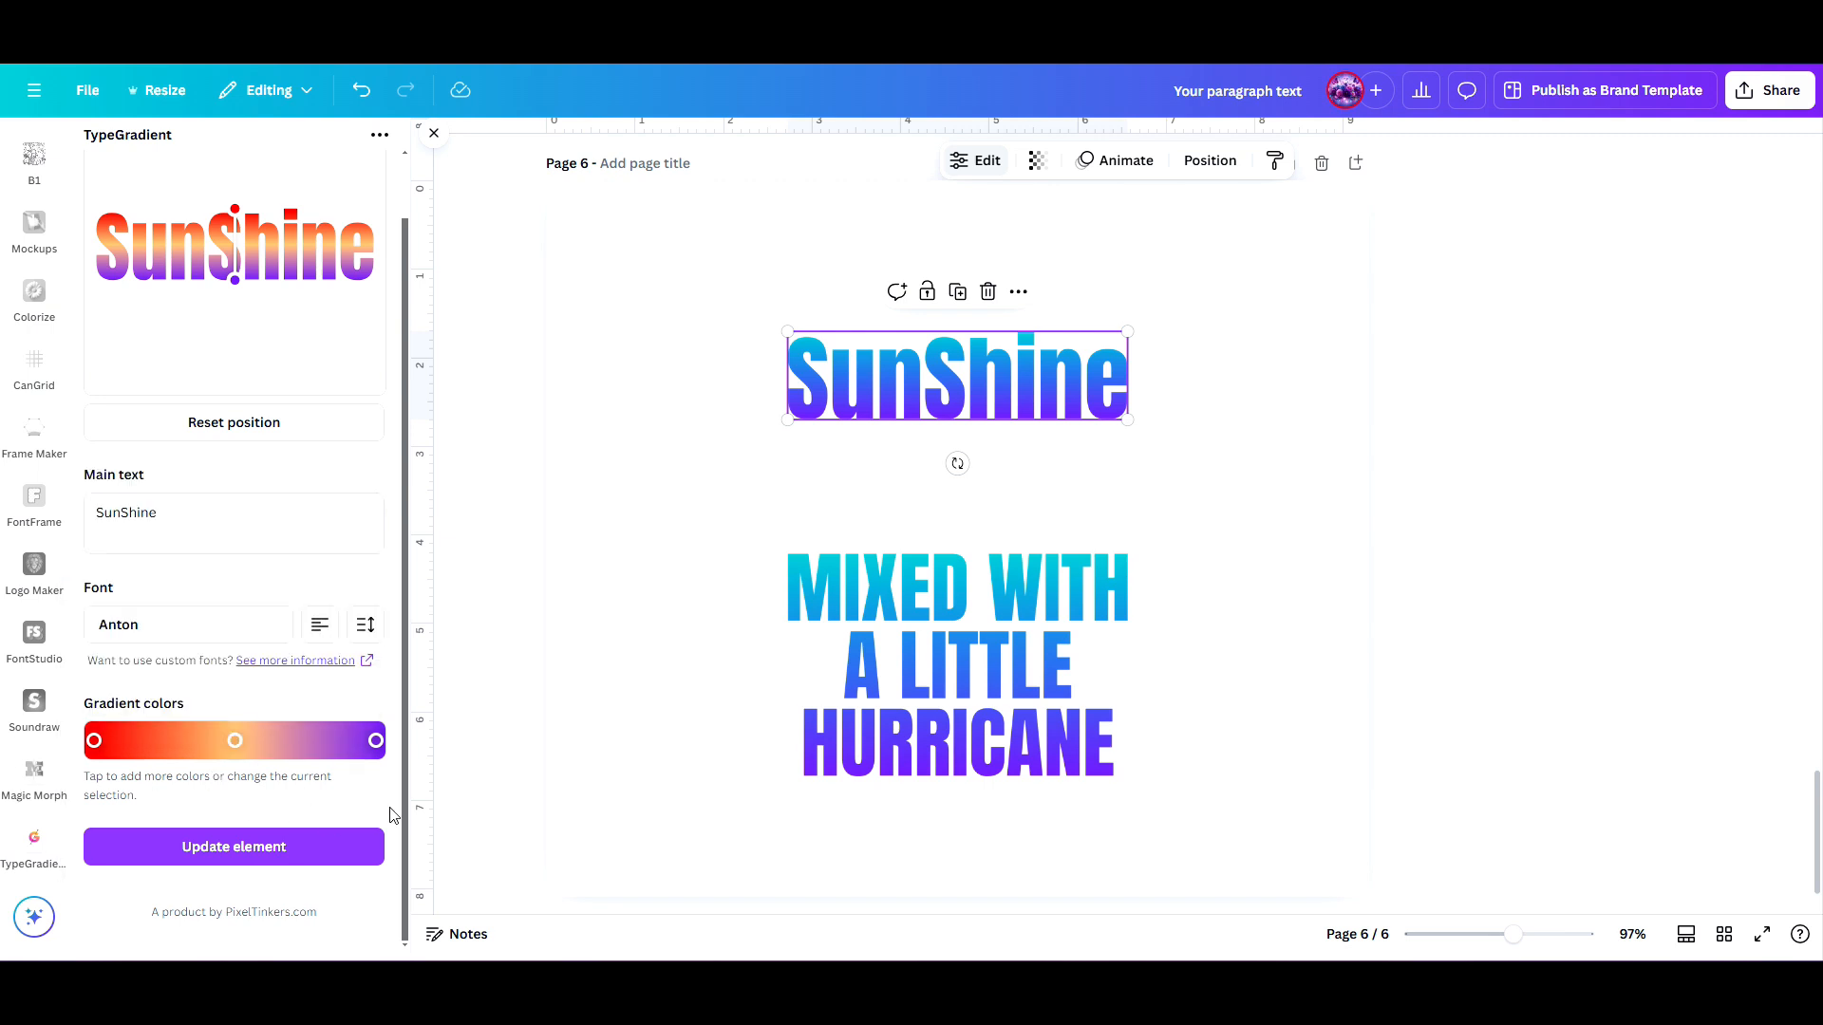
Change the last gradient color stop of the SunShine text to bright yellow.
left_click(376, 743)
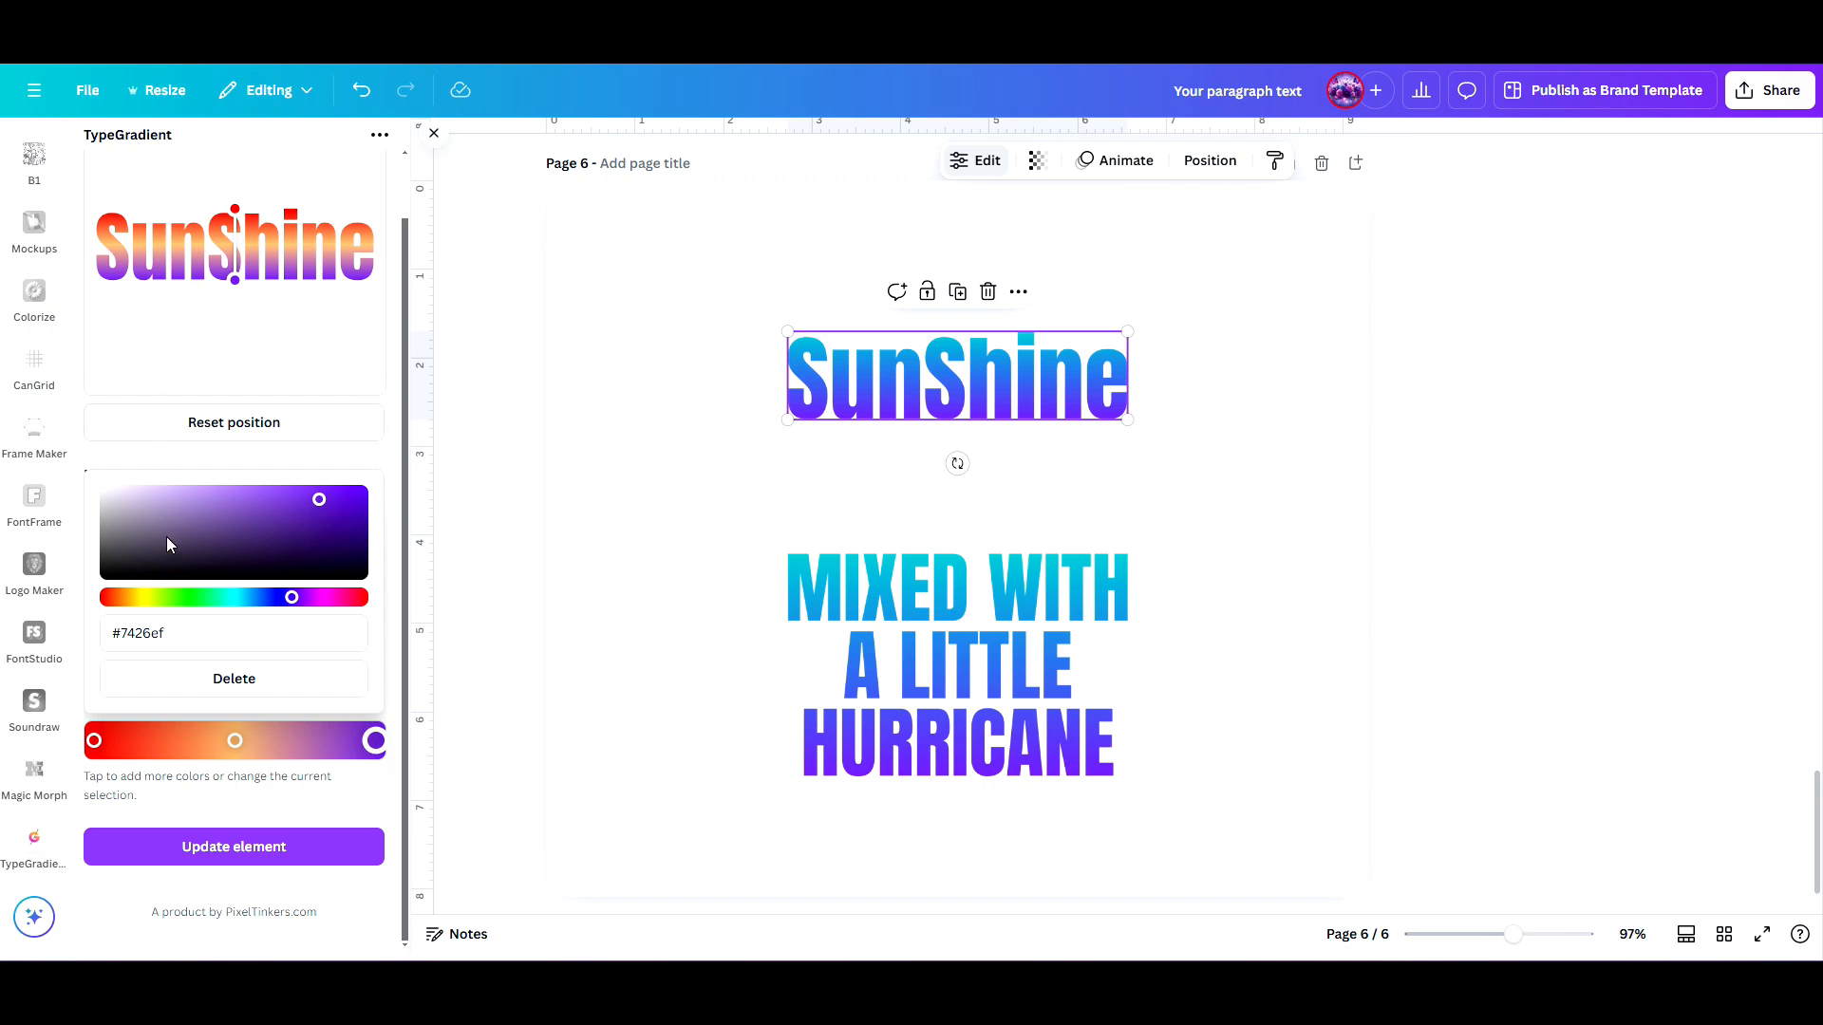
left_click_drag(291, 600, 151, 597)
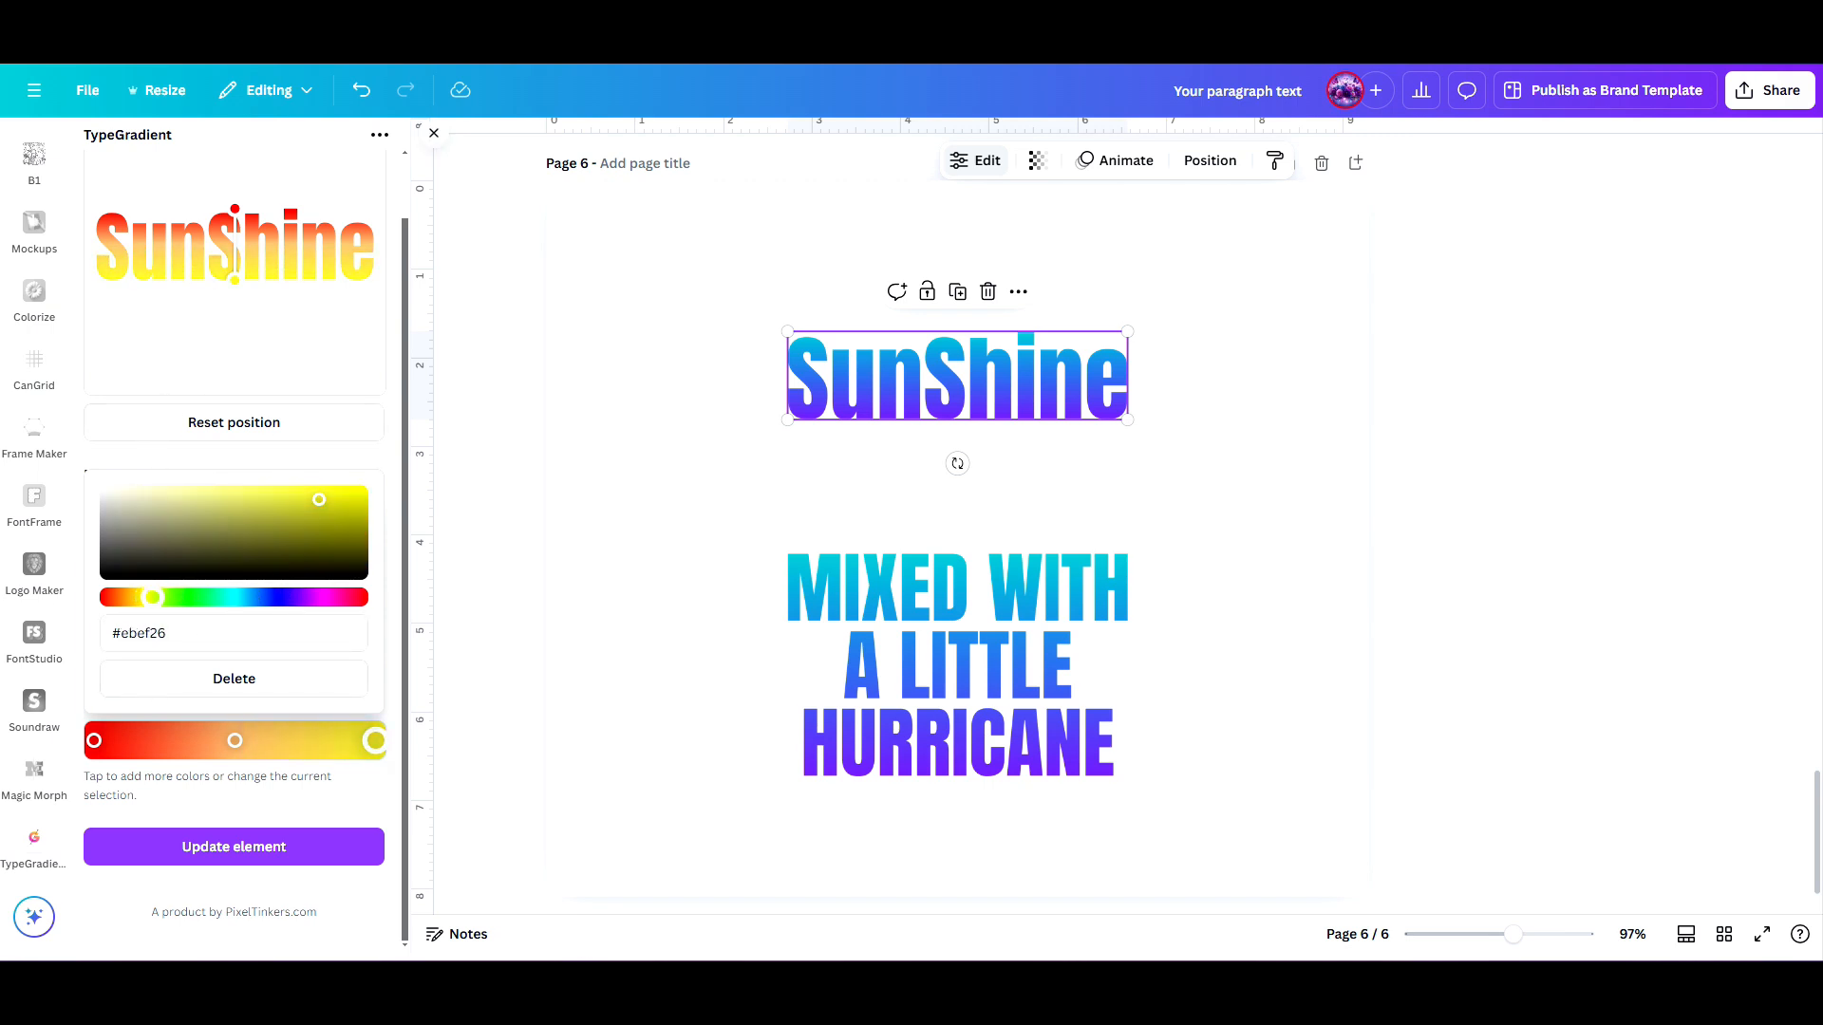
left_click_drag(319, 500, 362, 494)
left_click(390, 451)
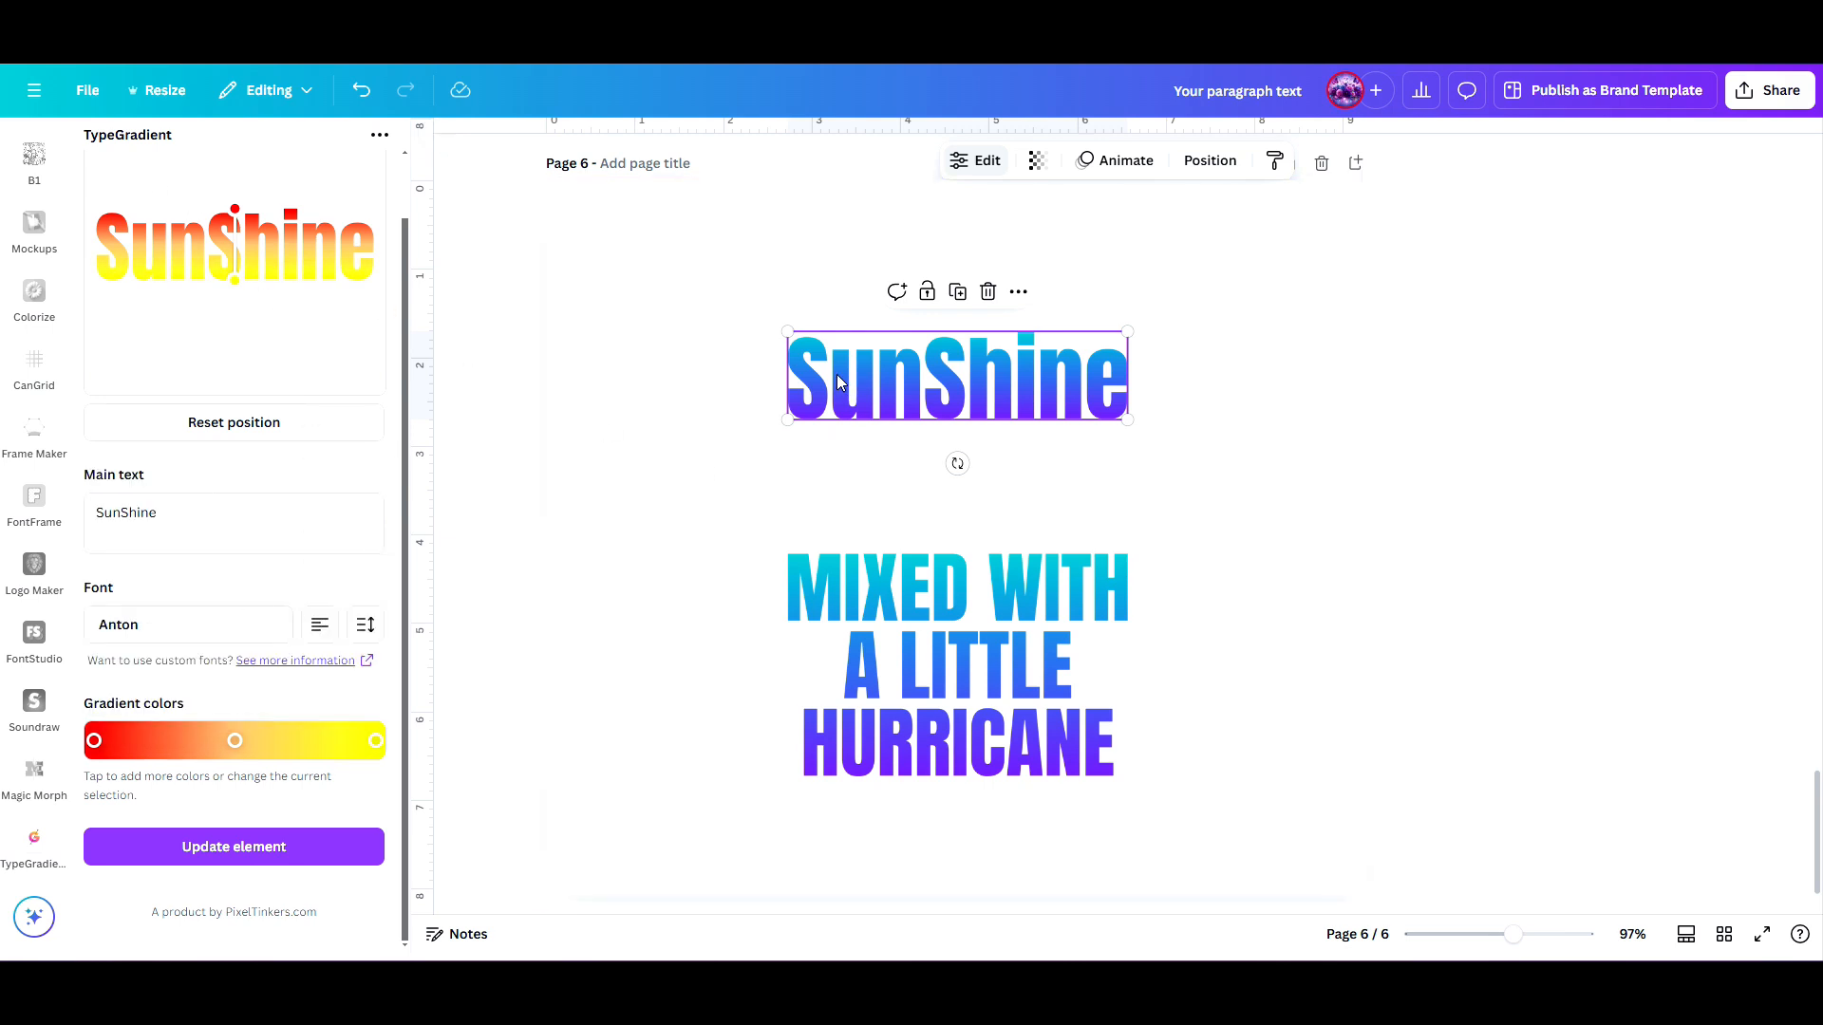
Change the SunShine text's font to Allura and update the element on the page.
left_click(108, 622)
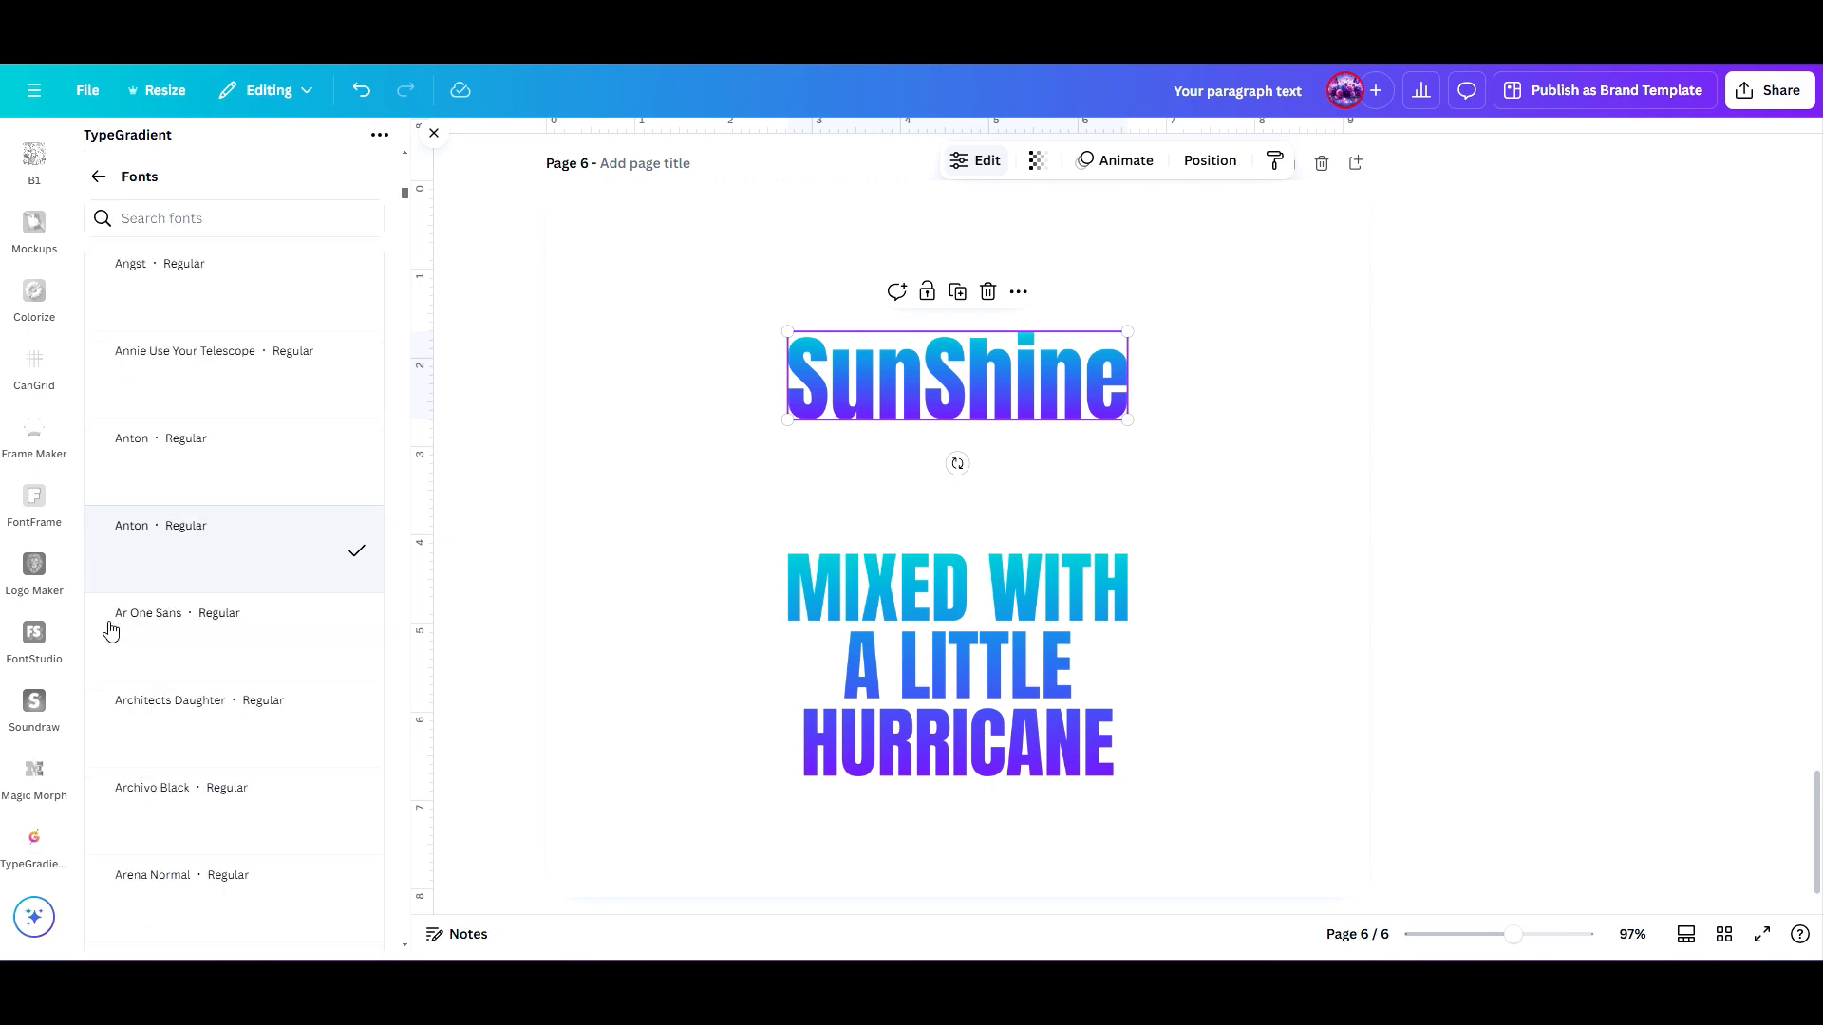
scroll(190, 481, "up", 7)
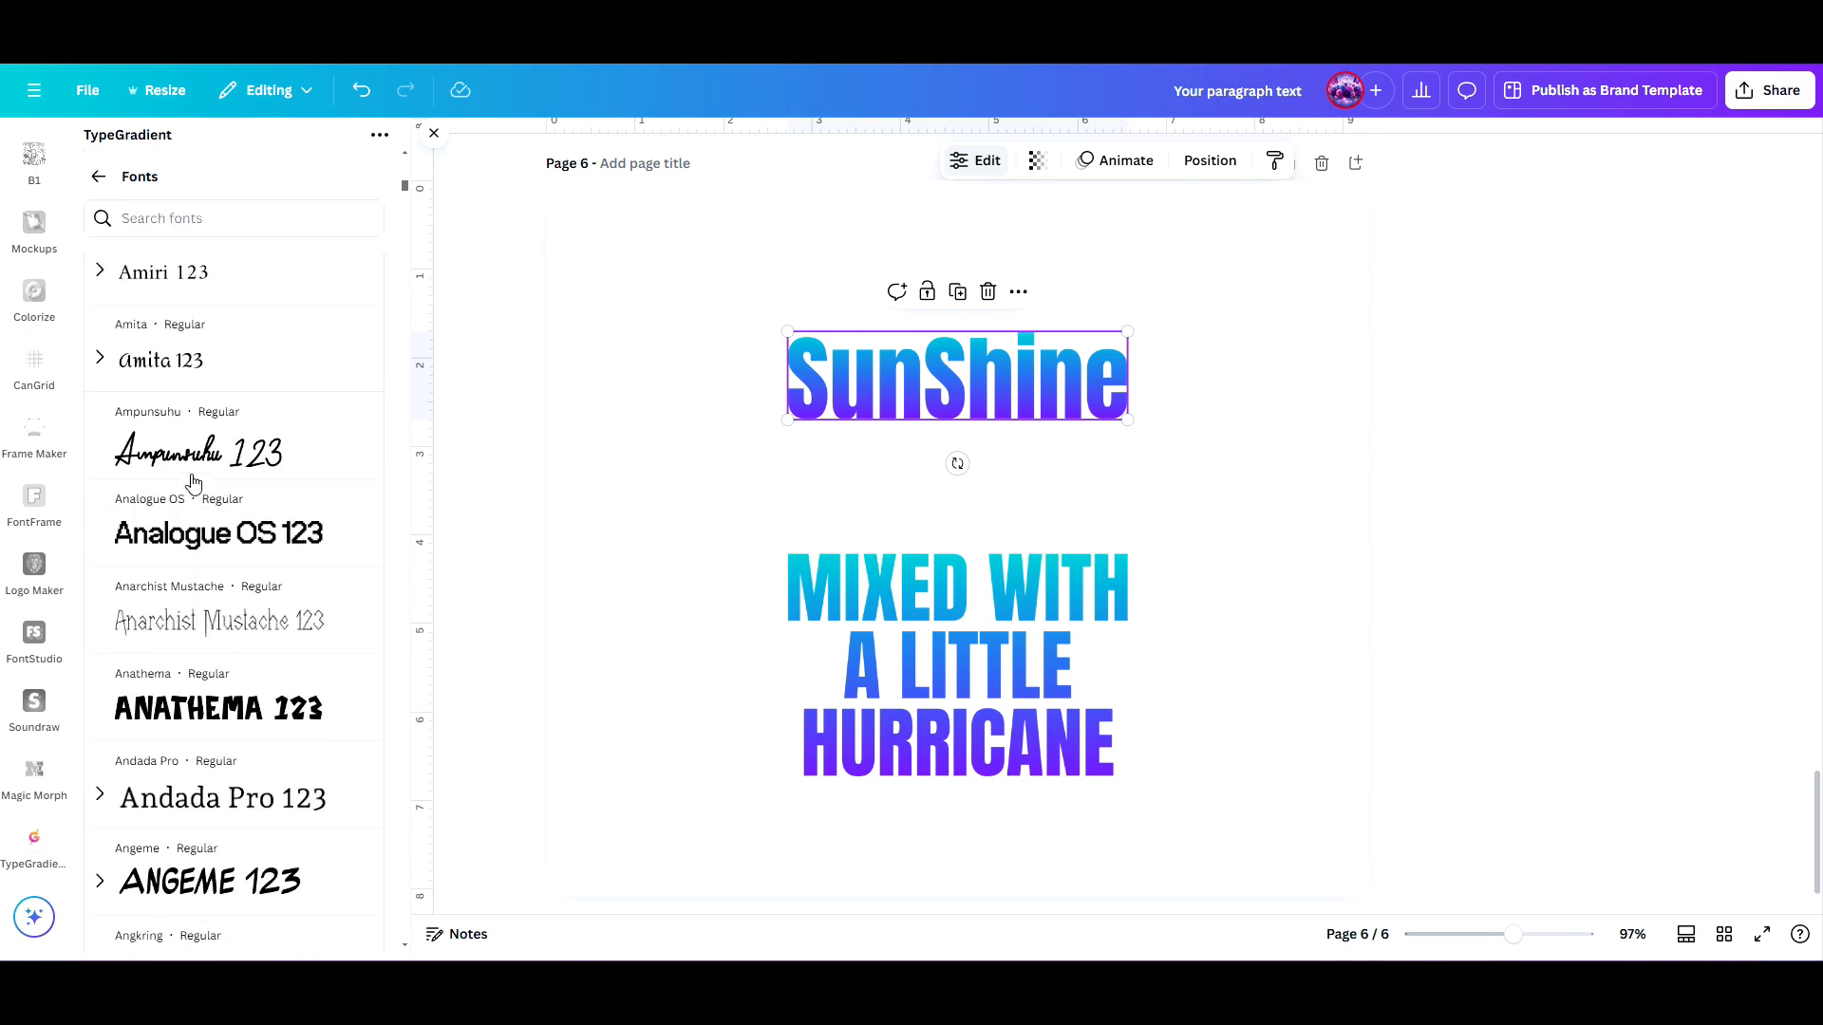
scroll(211, 596, "up", 8)
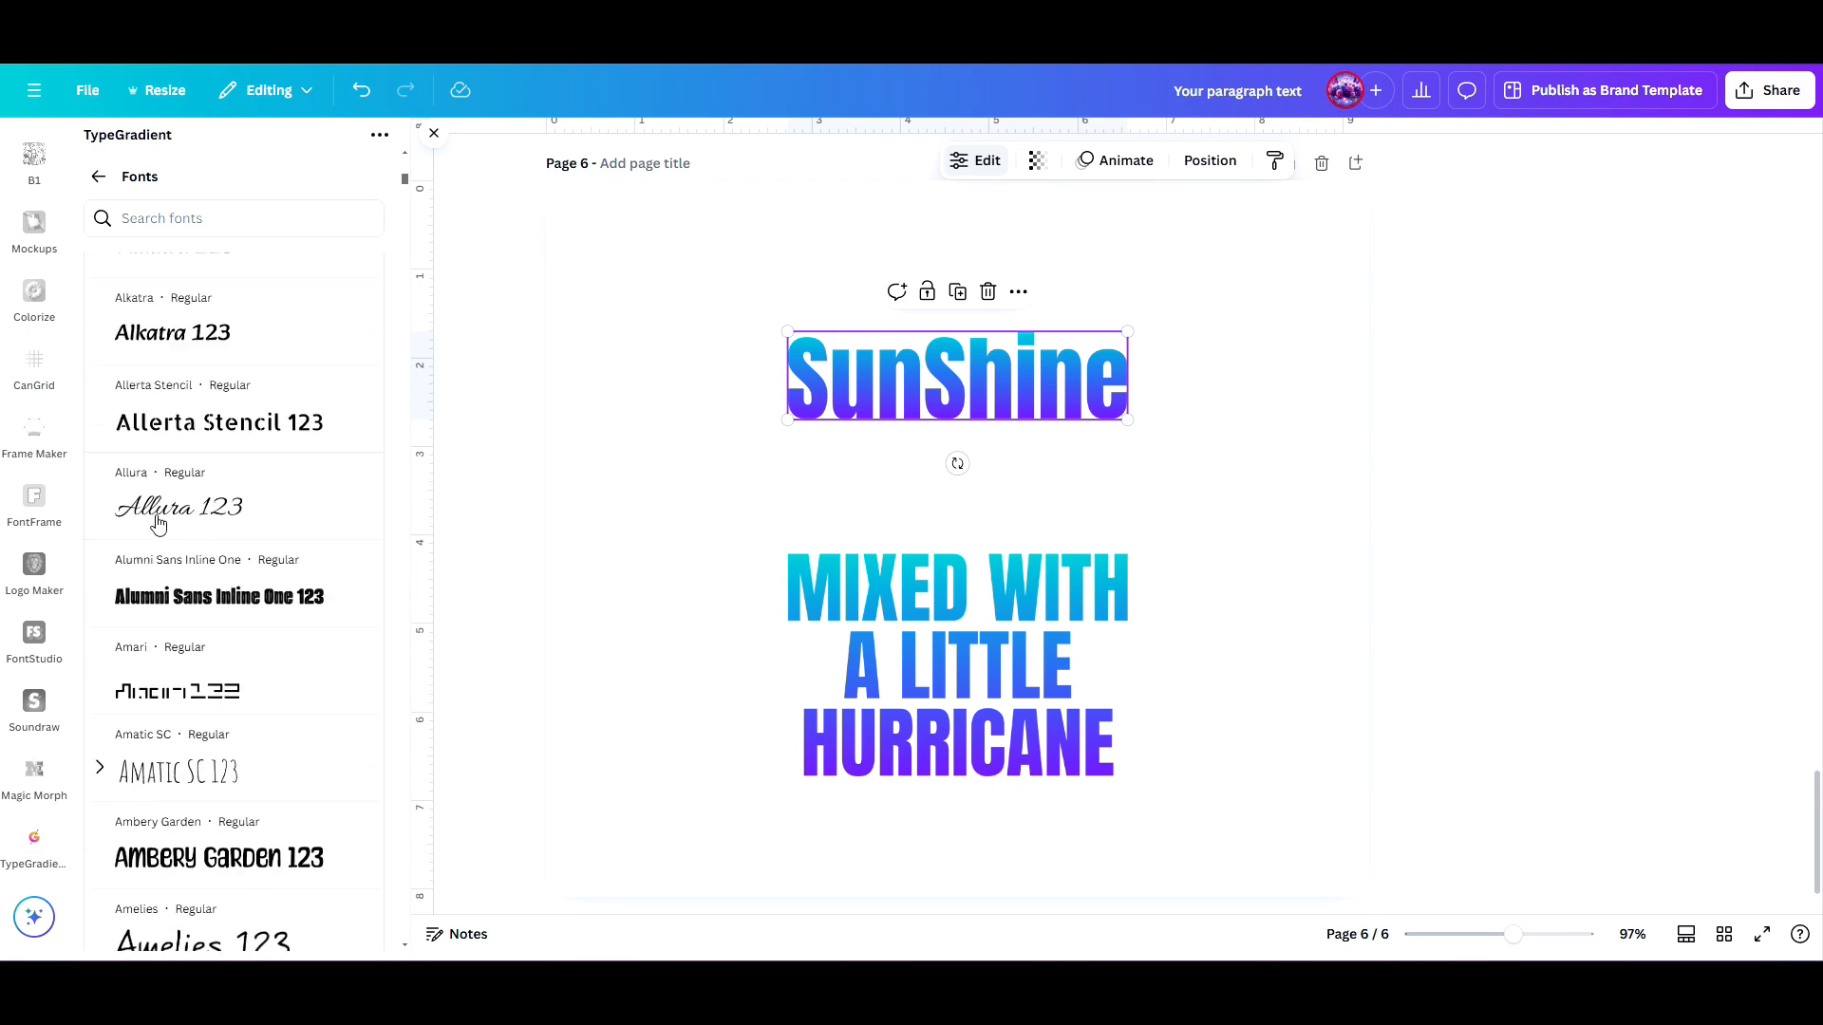
left_click(142, 512)
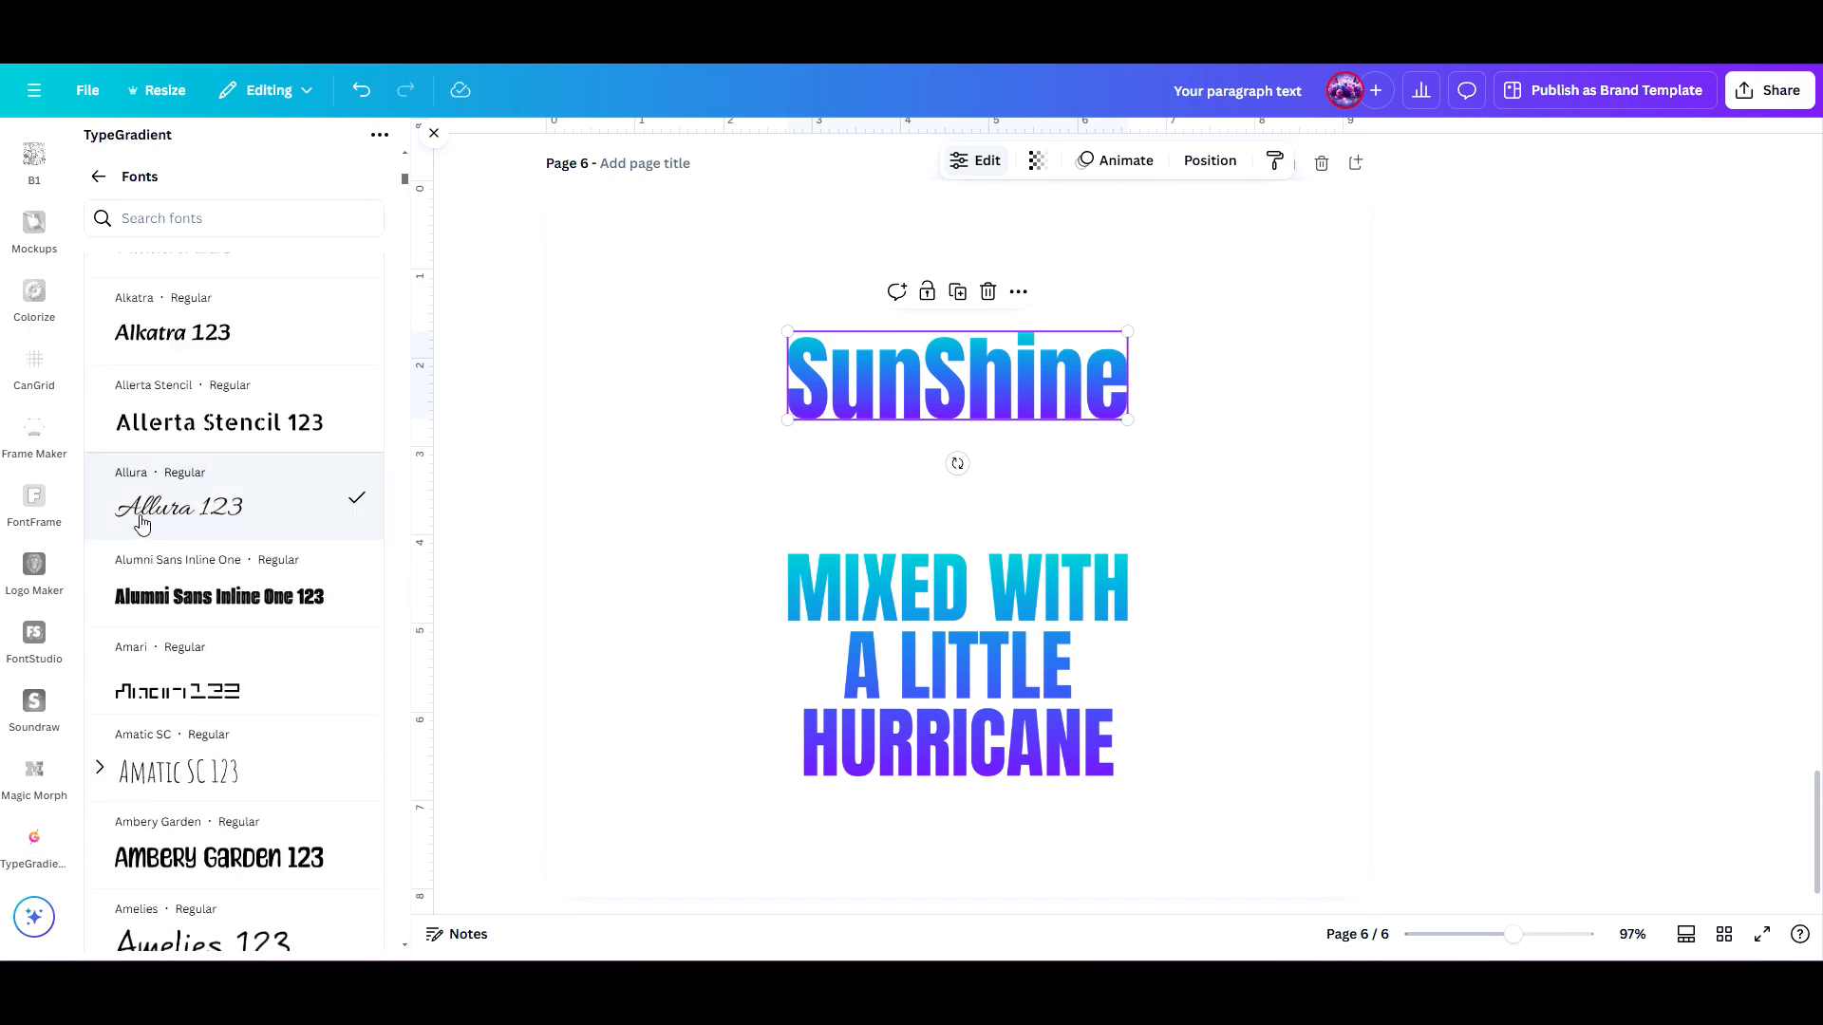
left_click(96, 180)
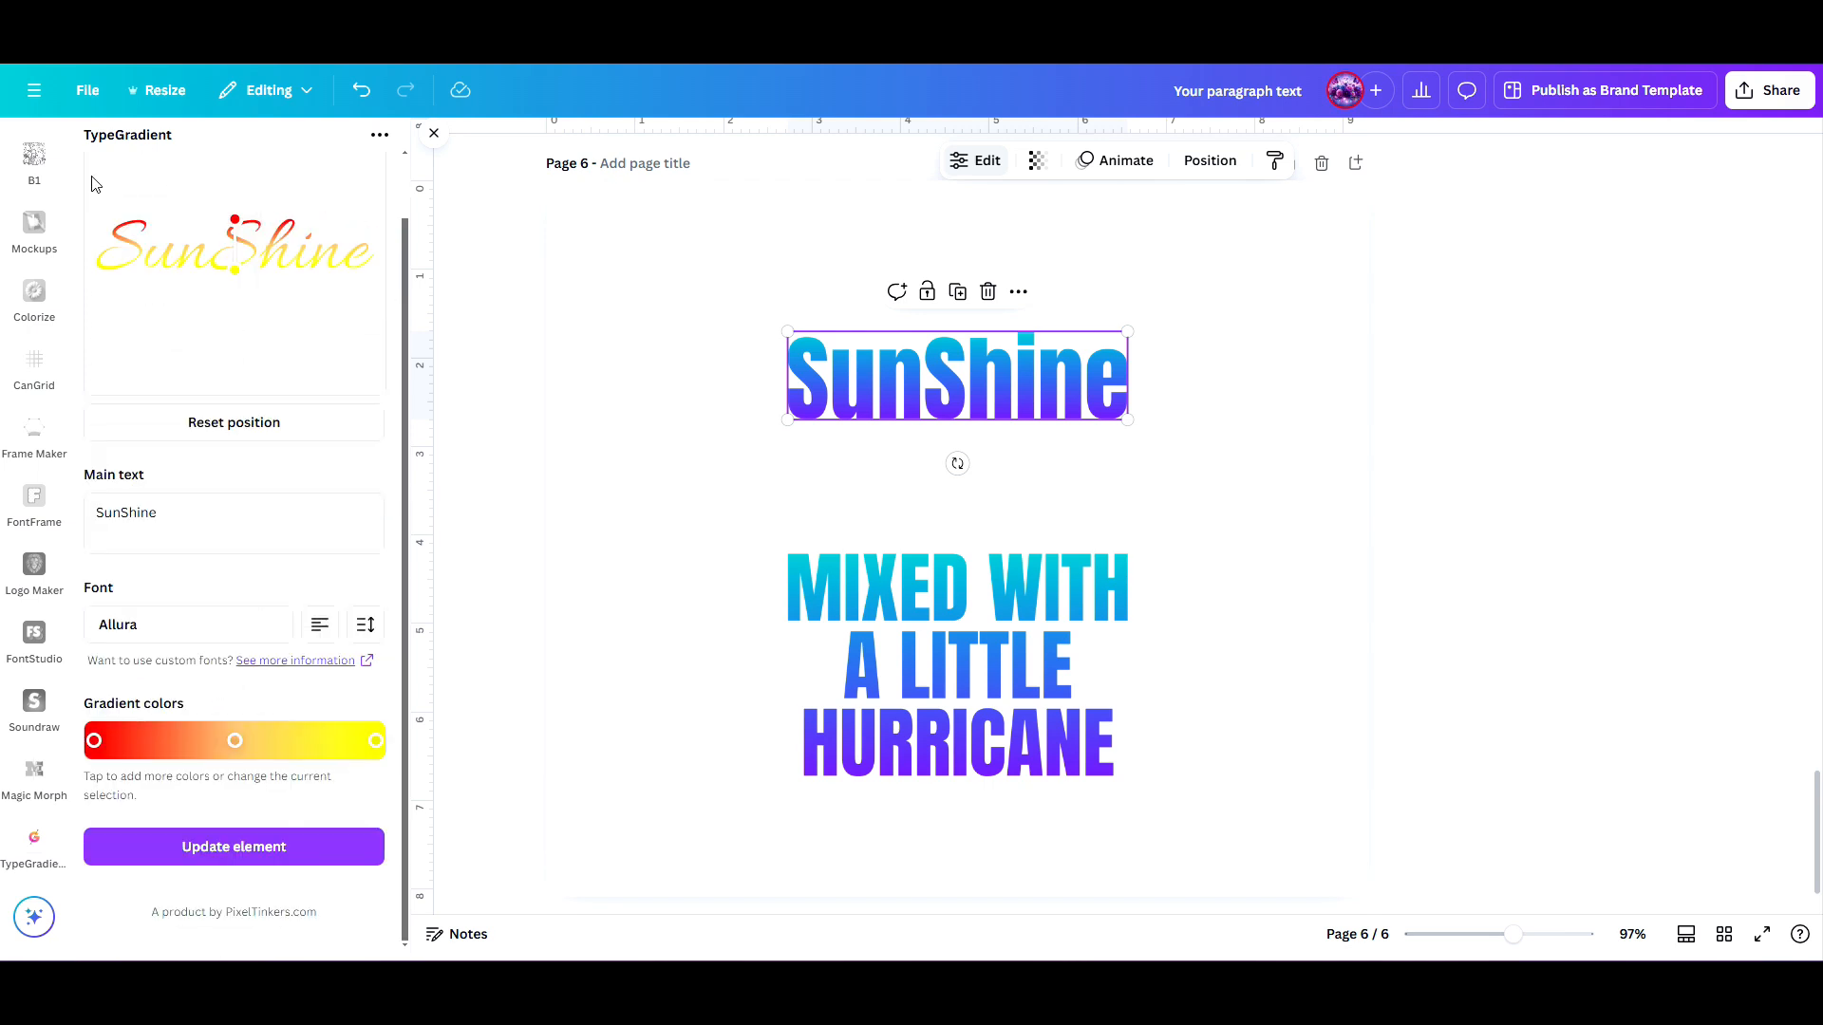
left_click(196, 840)
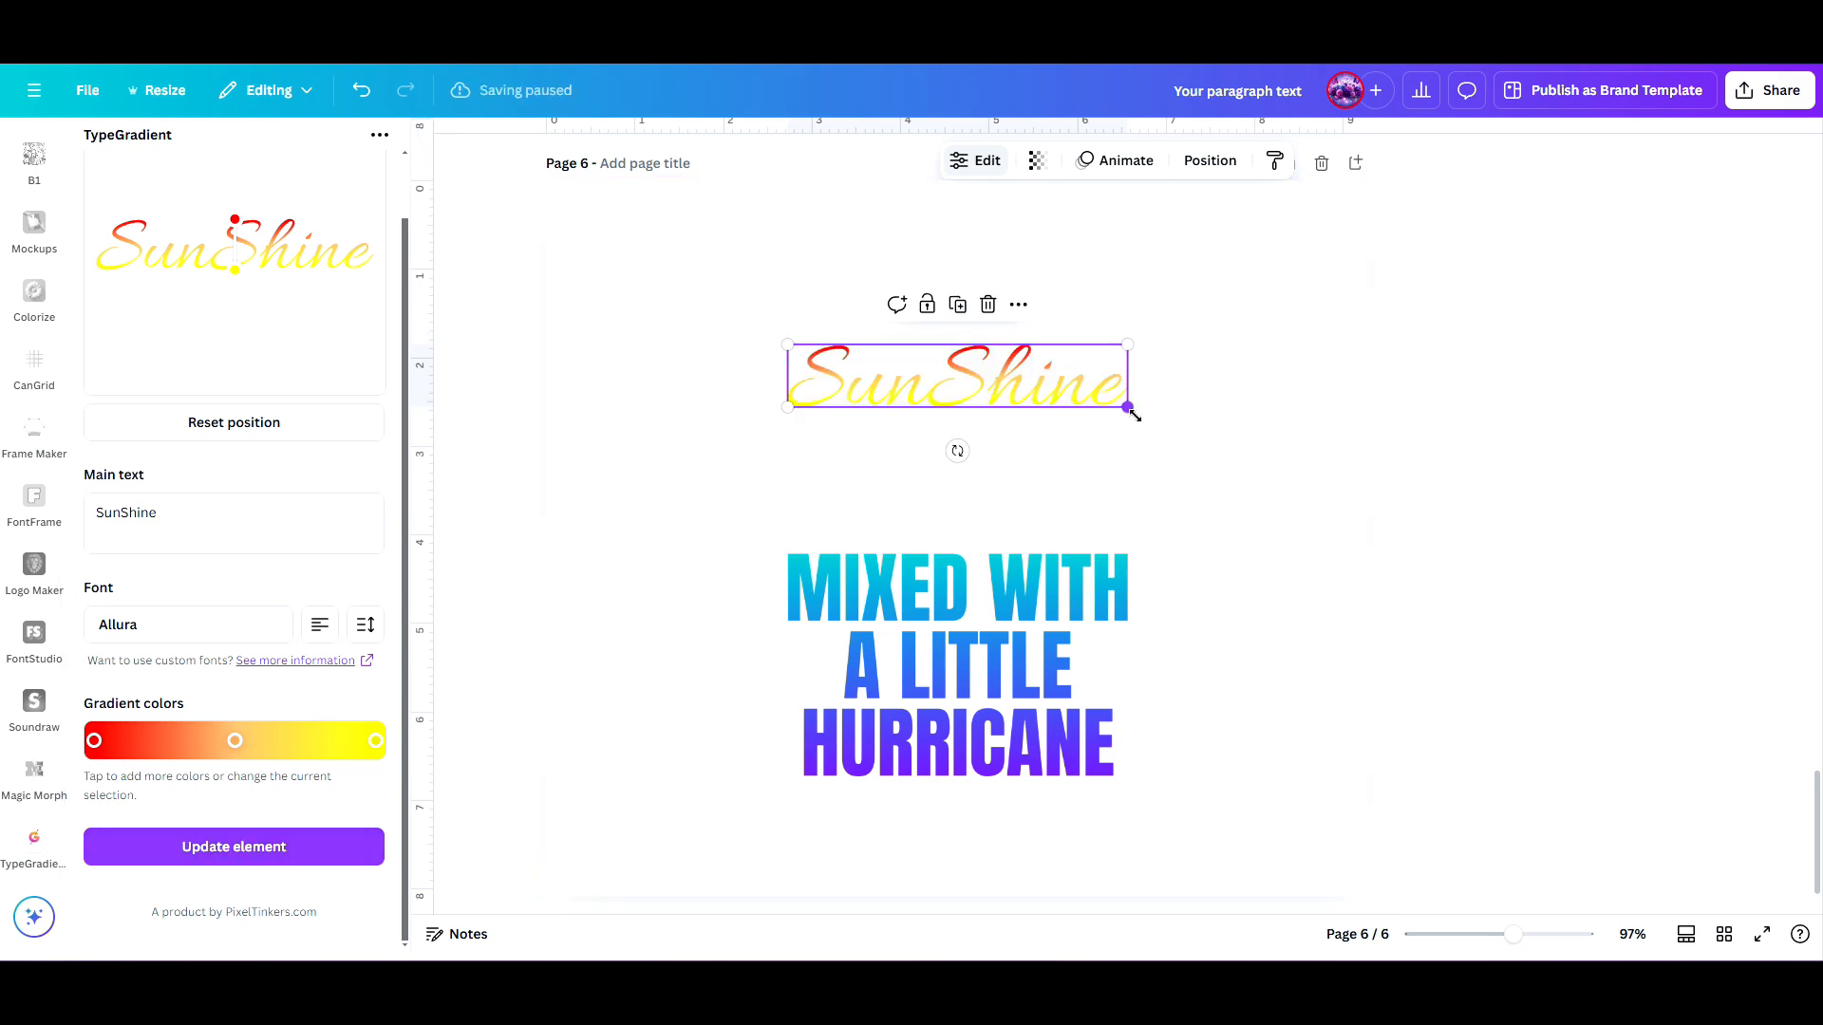
Enlarge the SunShine text, centre it in the upper part of the page, and place the three-line text directly beneath it.
left_click_drag(1127, 407, 1303, 590)
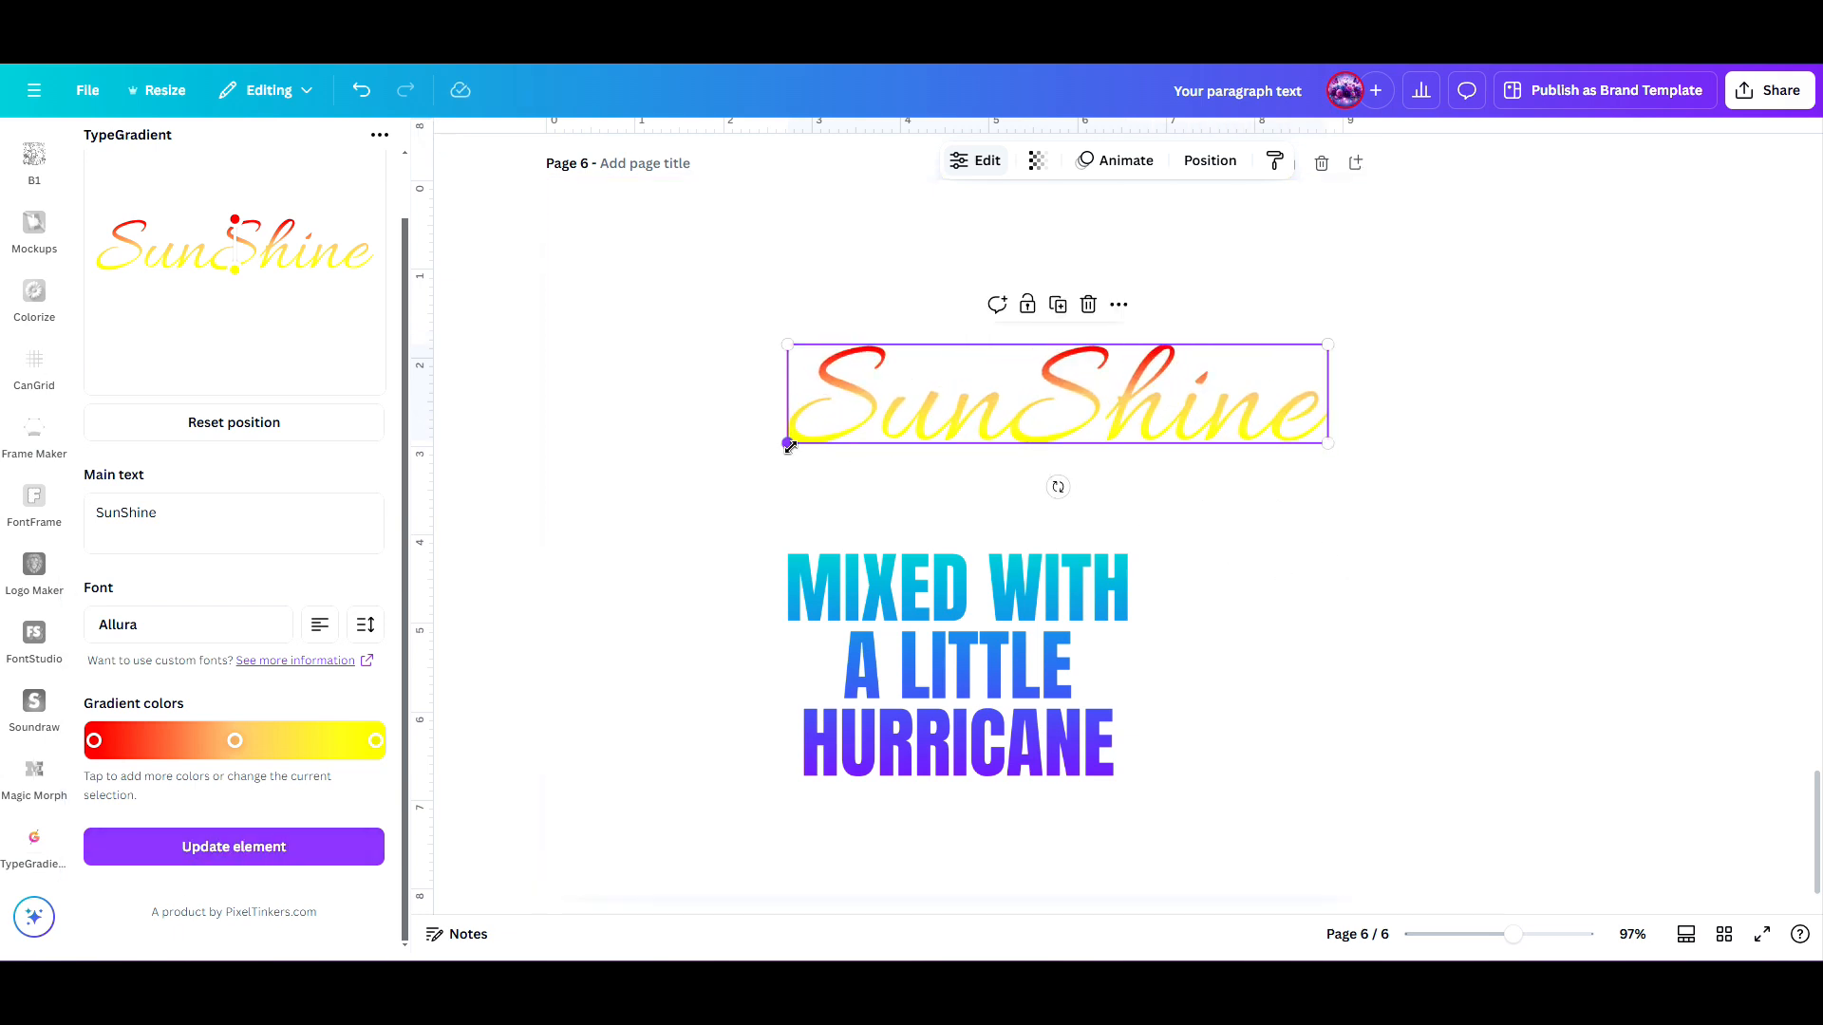
left_click_drag(787, 443, 660, 466)
left_click_drag(1016, 430, 1004, 491)
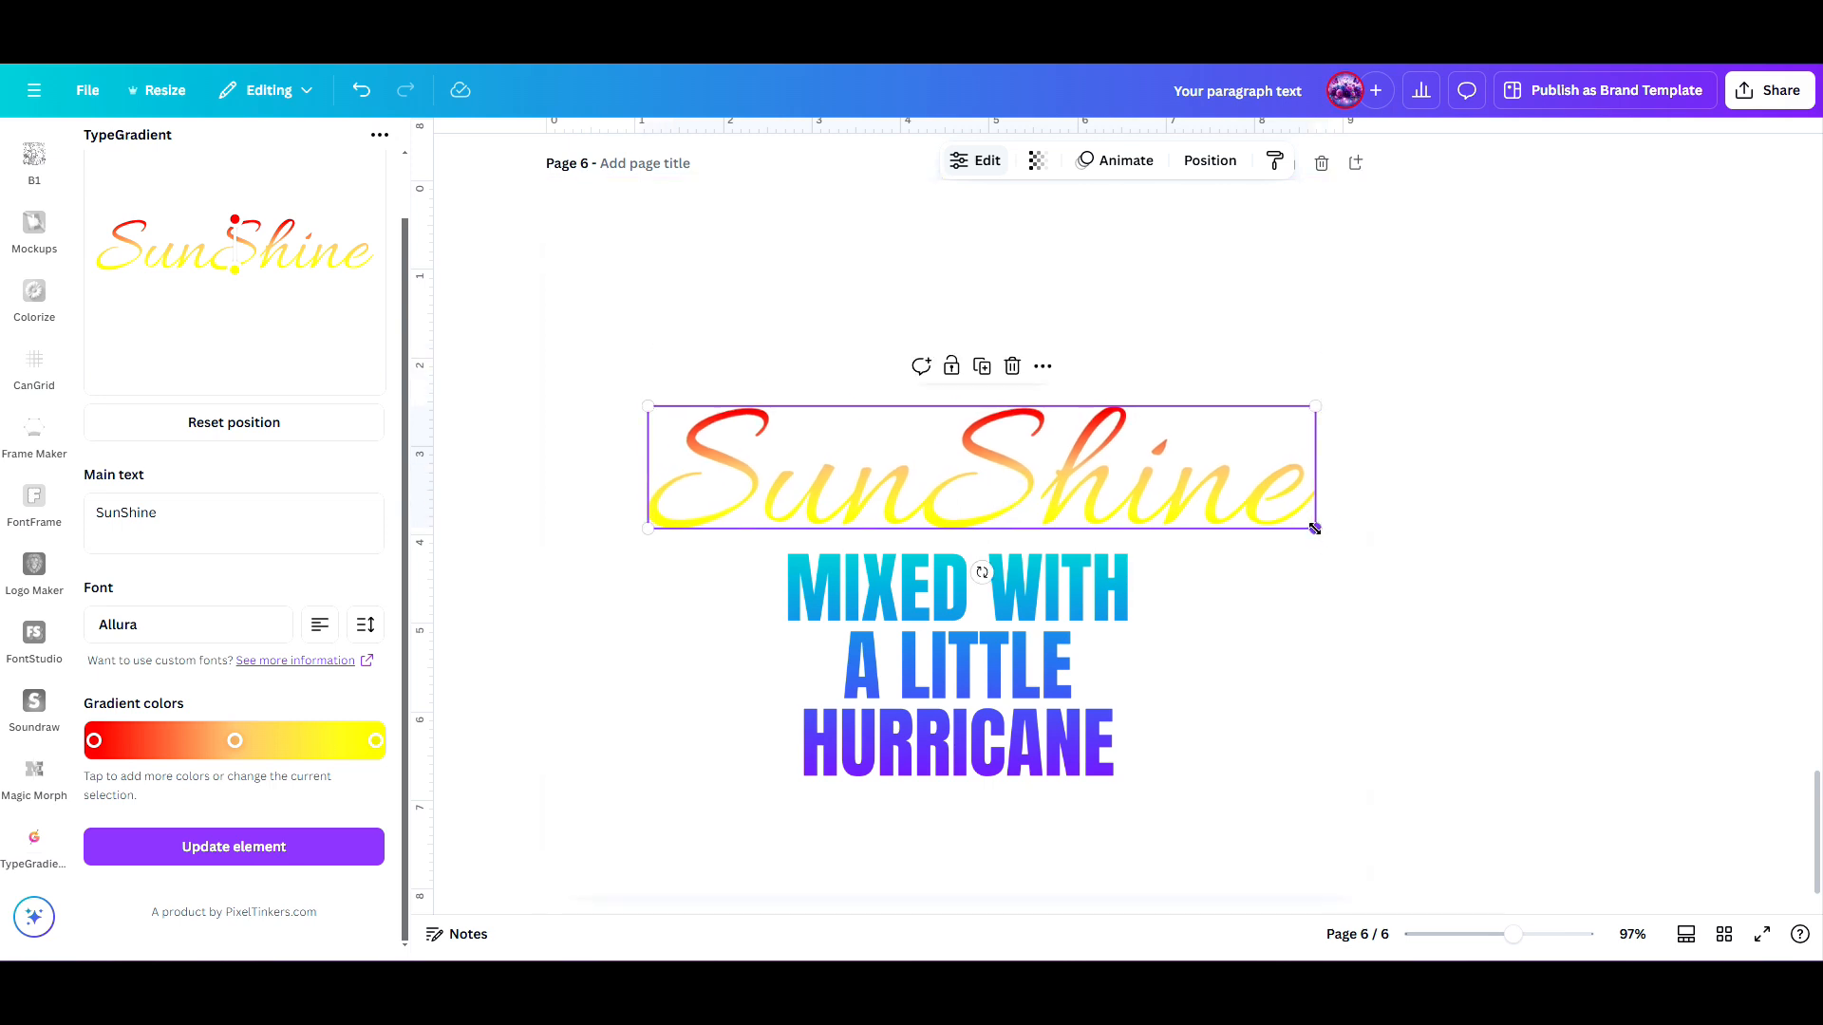
left_click_drag(1315, 529, 1157, 499)
left_click_drag(871, 494, 928, 389)
left_click(964, 640)
left_click_drag(965, 640, 965, 514)
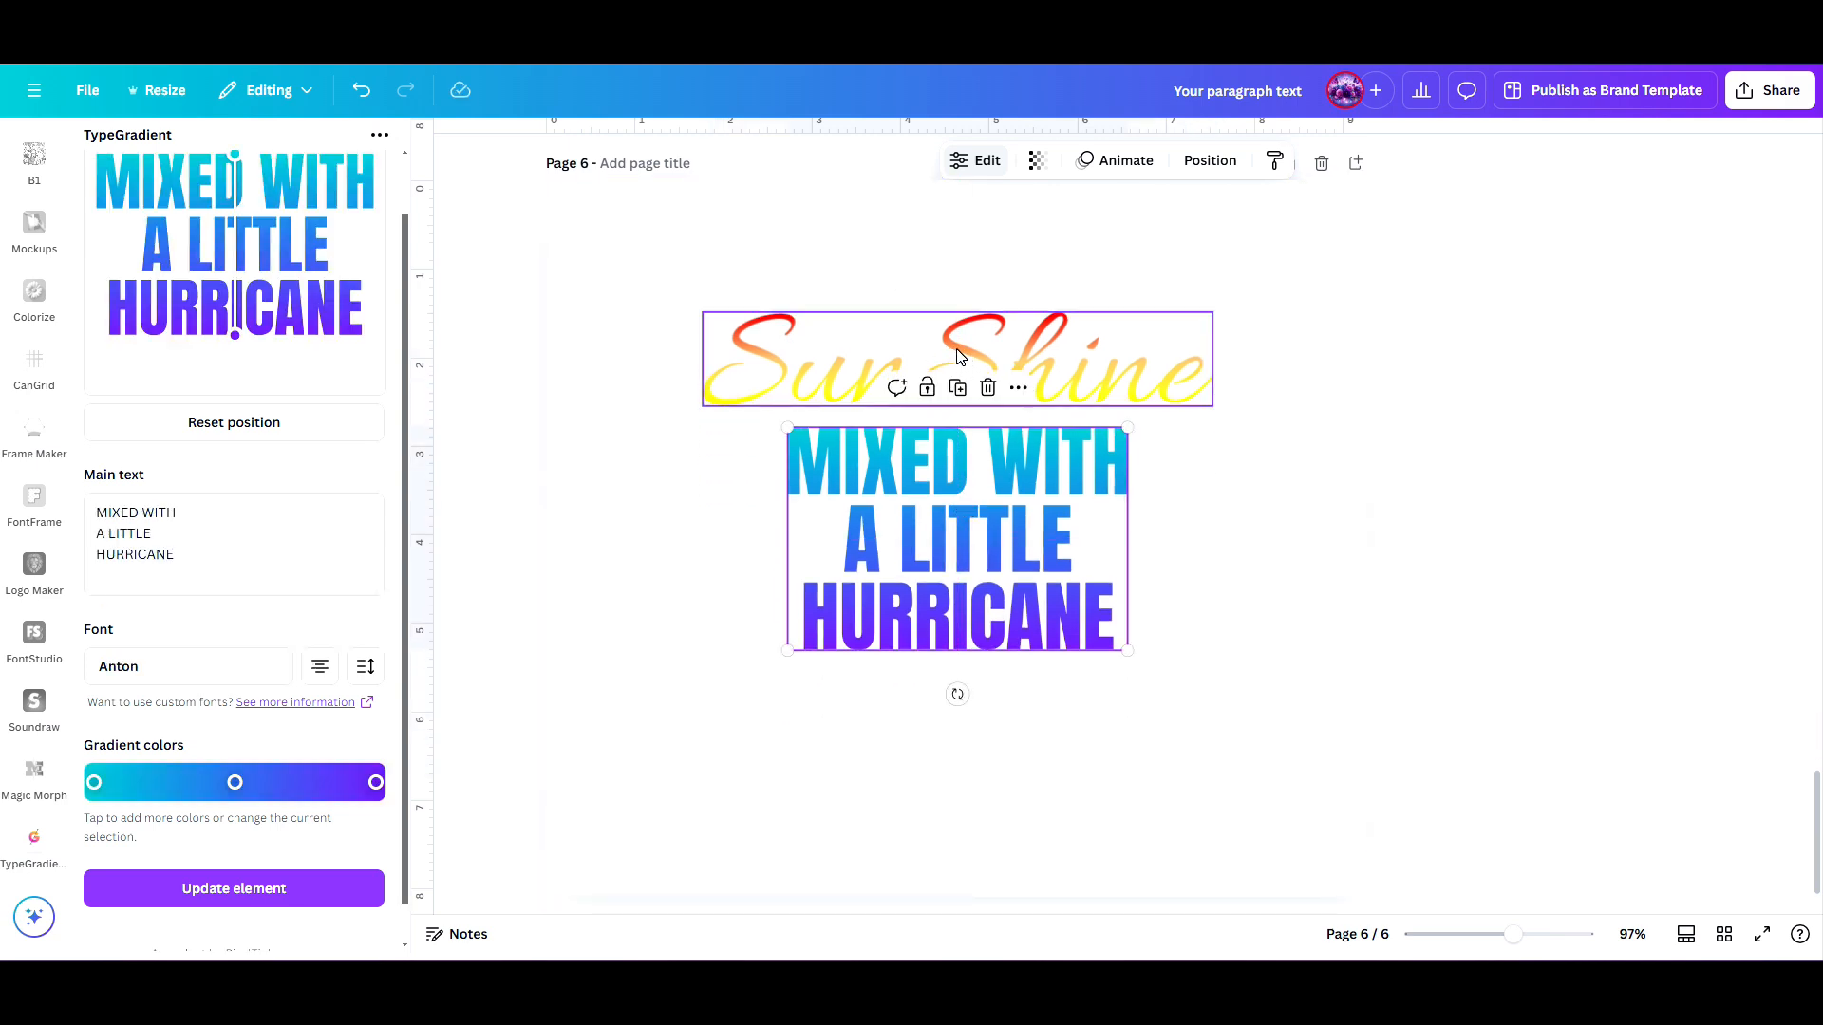
Angle the three-line text's gradient diagonally from the upper-left of MIXED to the lower-right of HURRICANE.
left_click(957, 356)
left_click(950, 534)
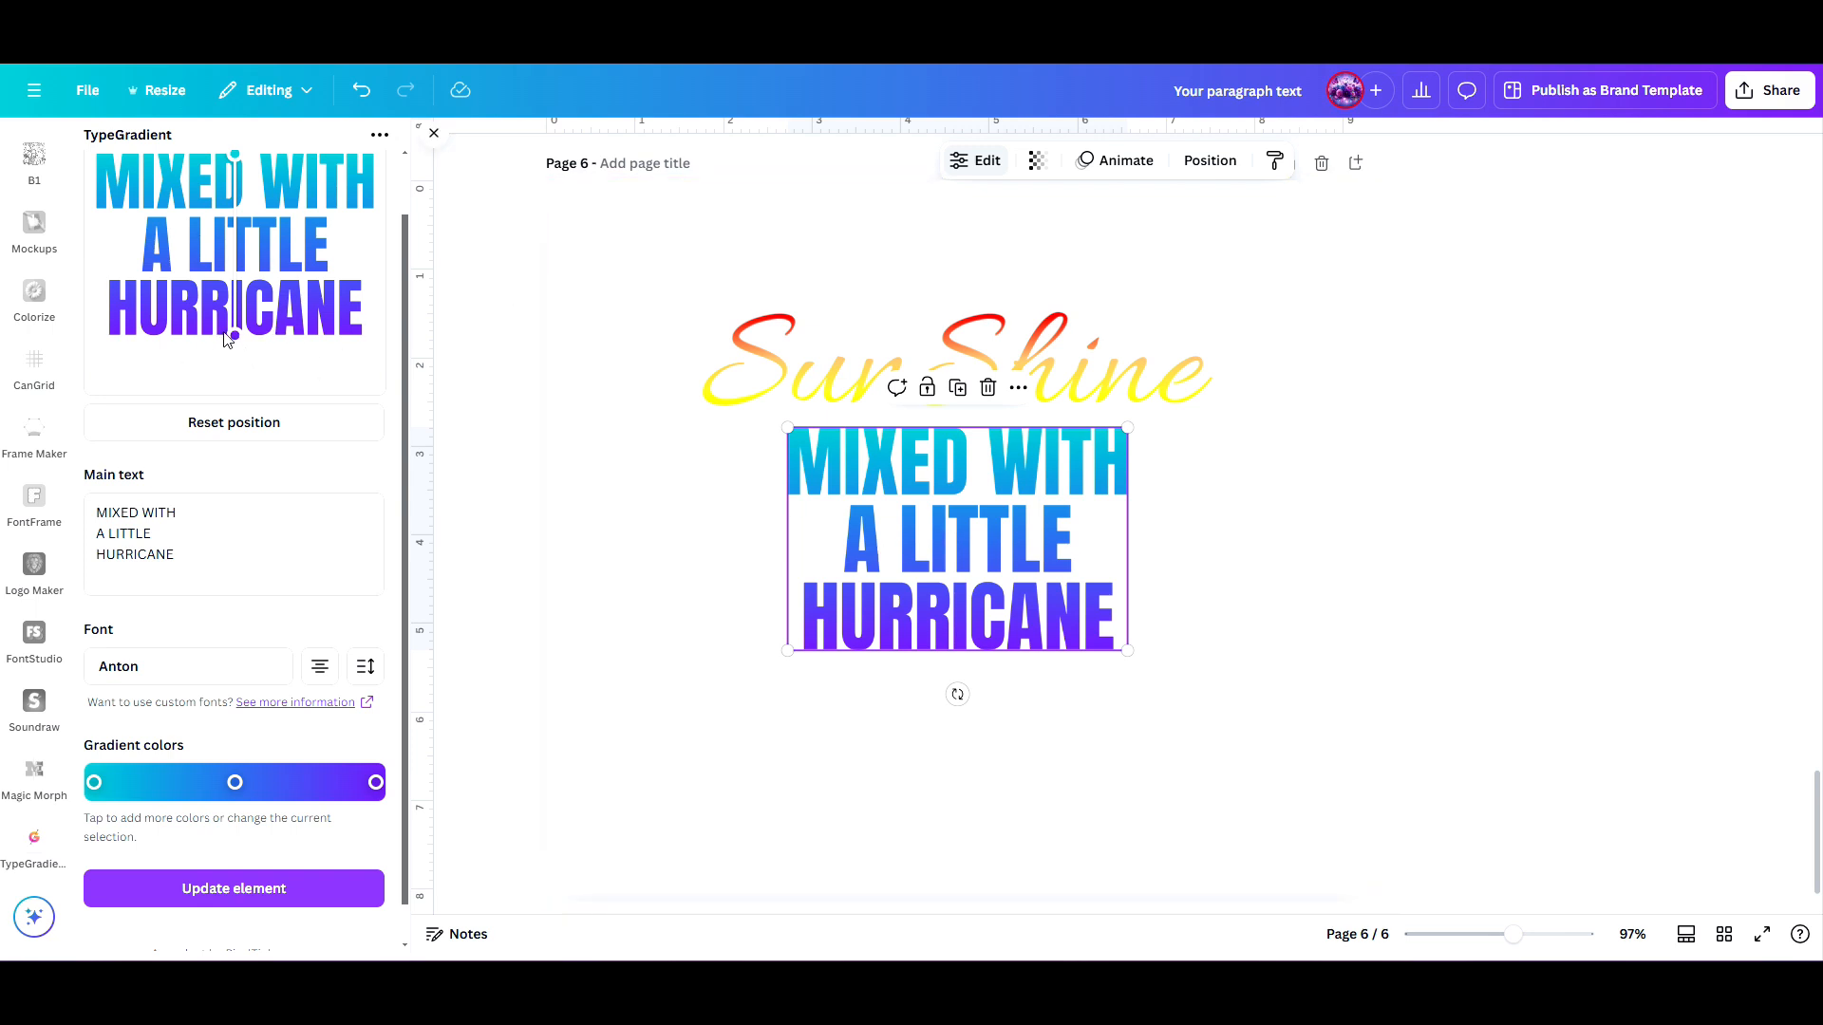
left_click_drag(228, 339, 352, 330)
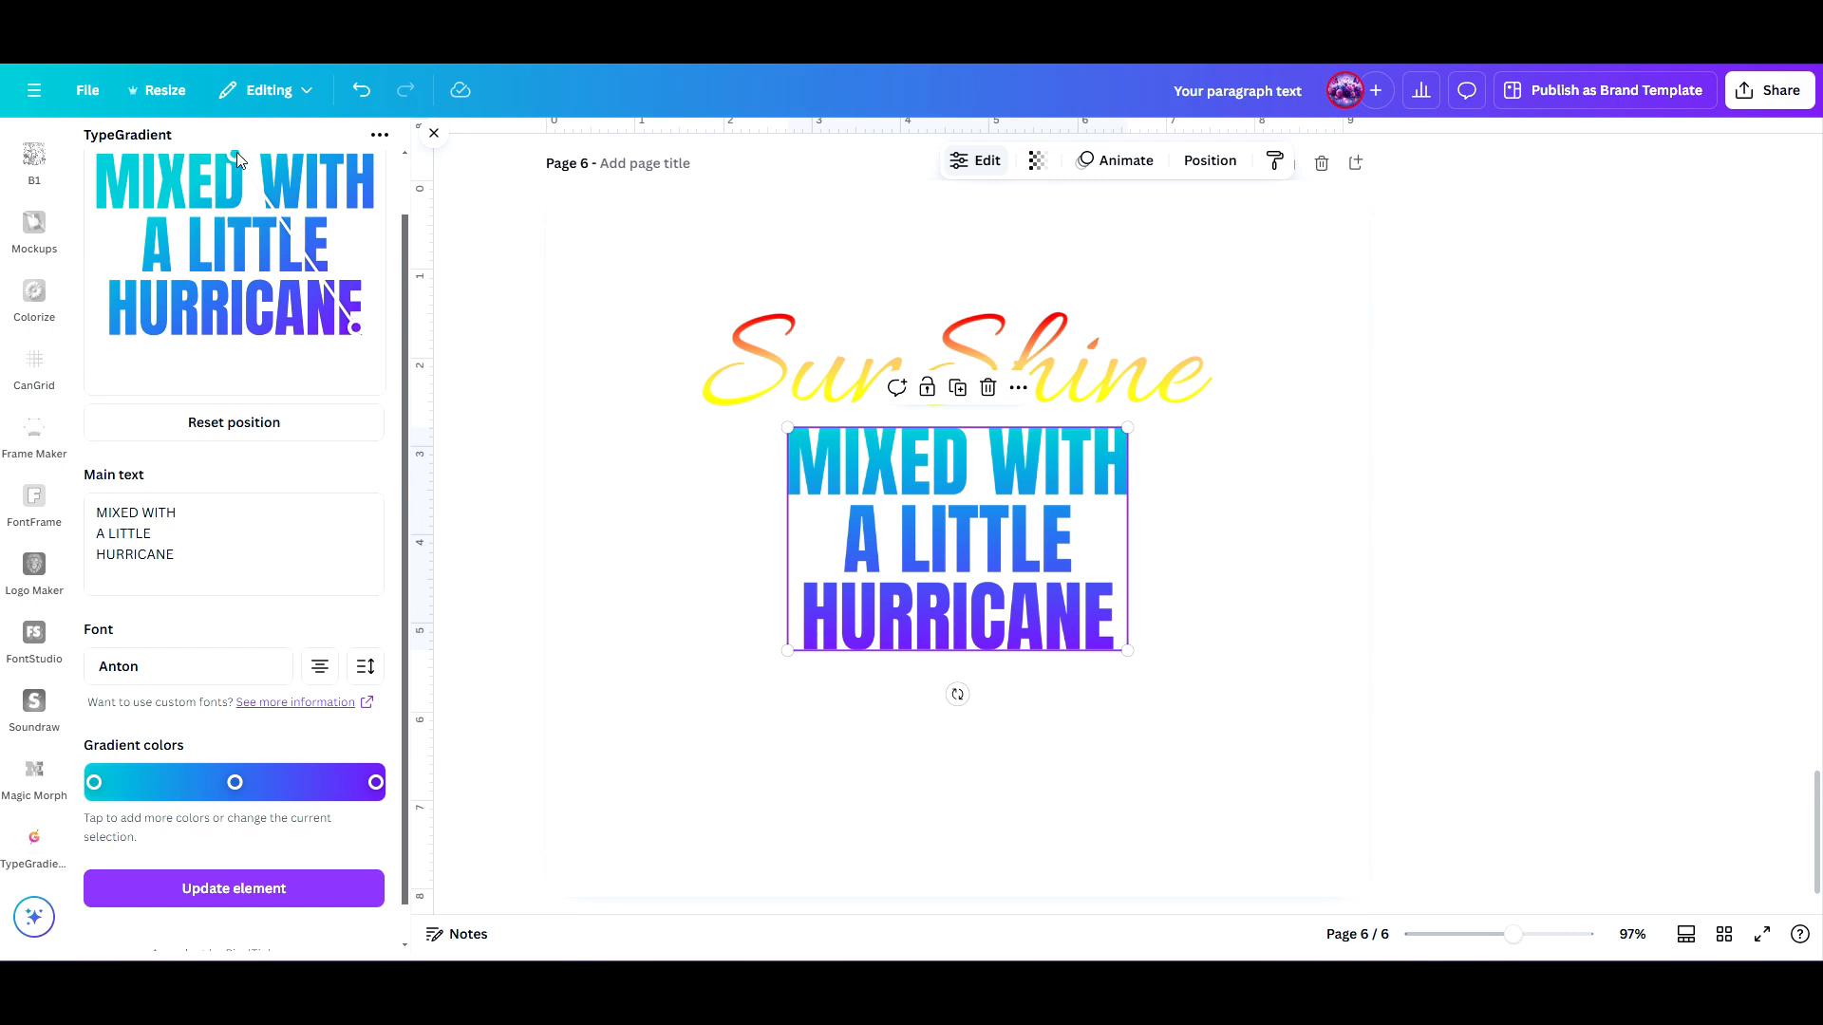
left_click_drag(238, 160, 111, 164)
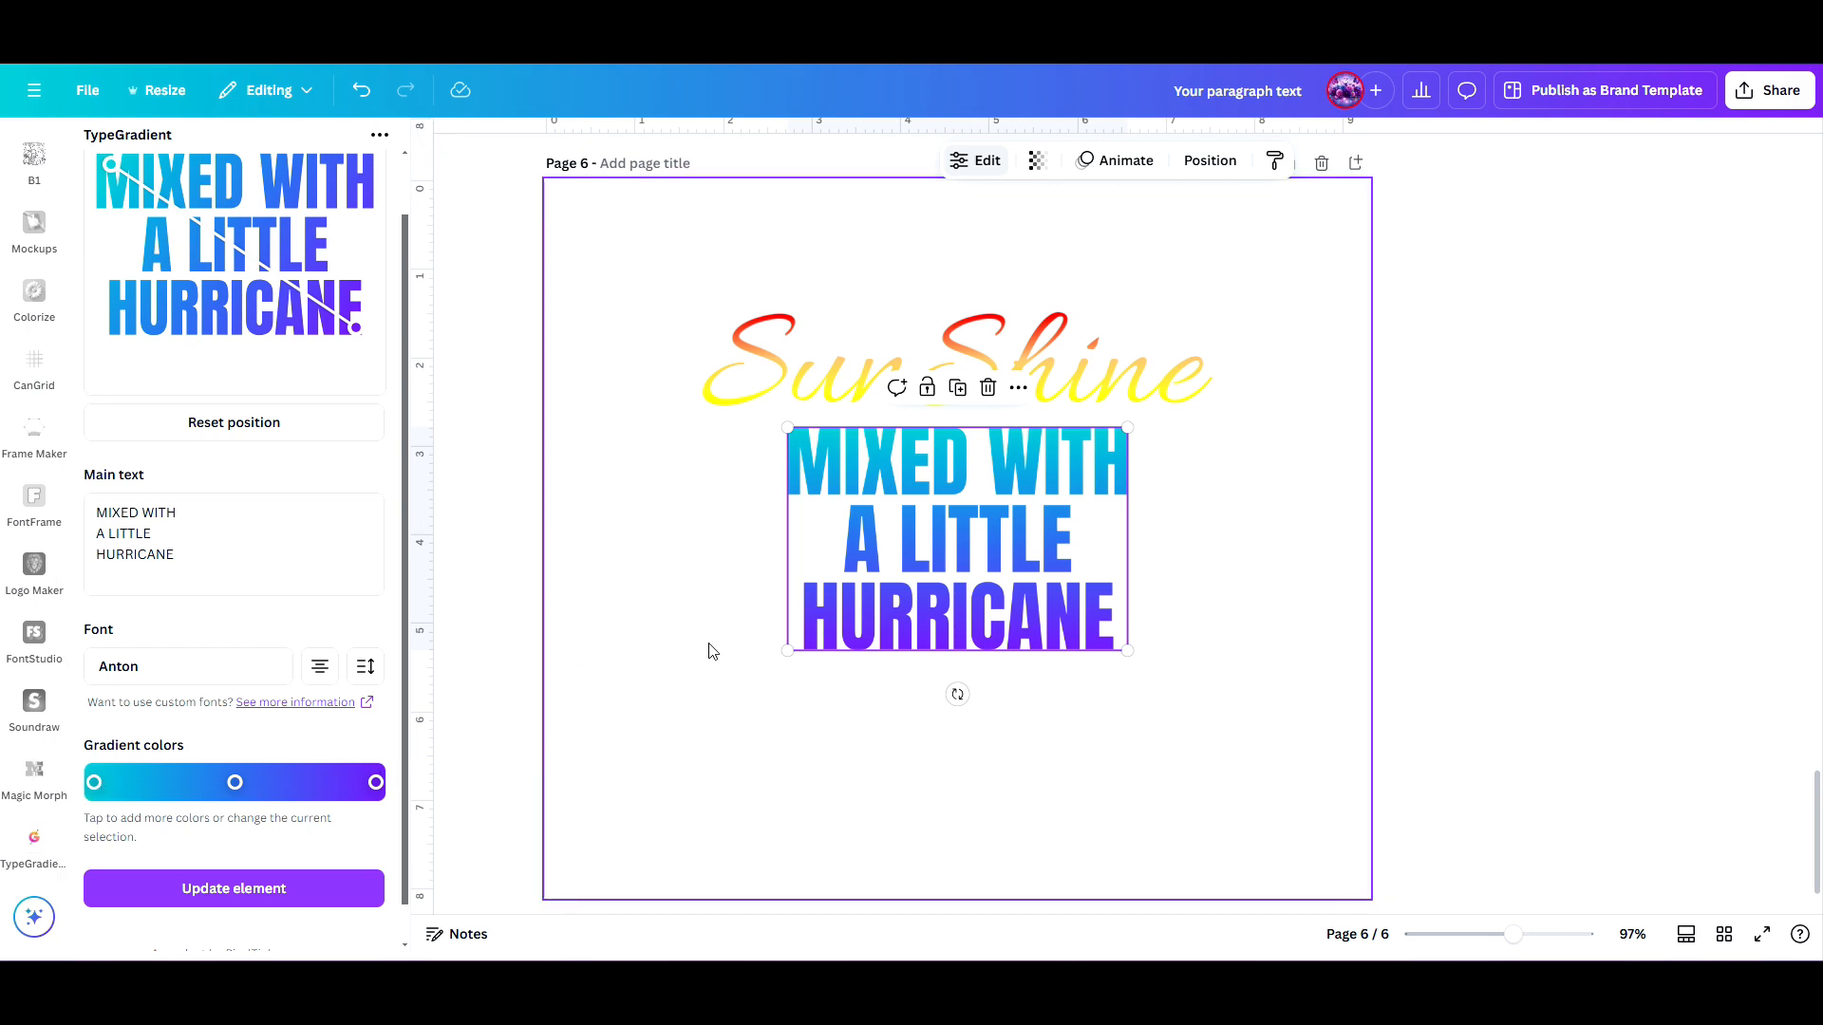
Add a purple #a100da and a lime green #baf047 color stop to the three-line text's gradient and update the element.
left_click(154, 784)
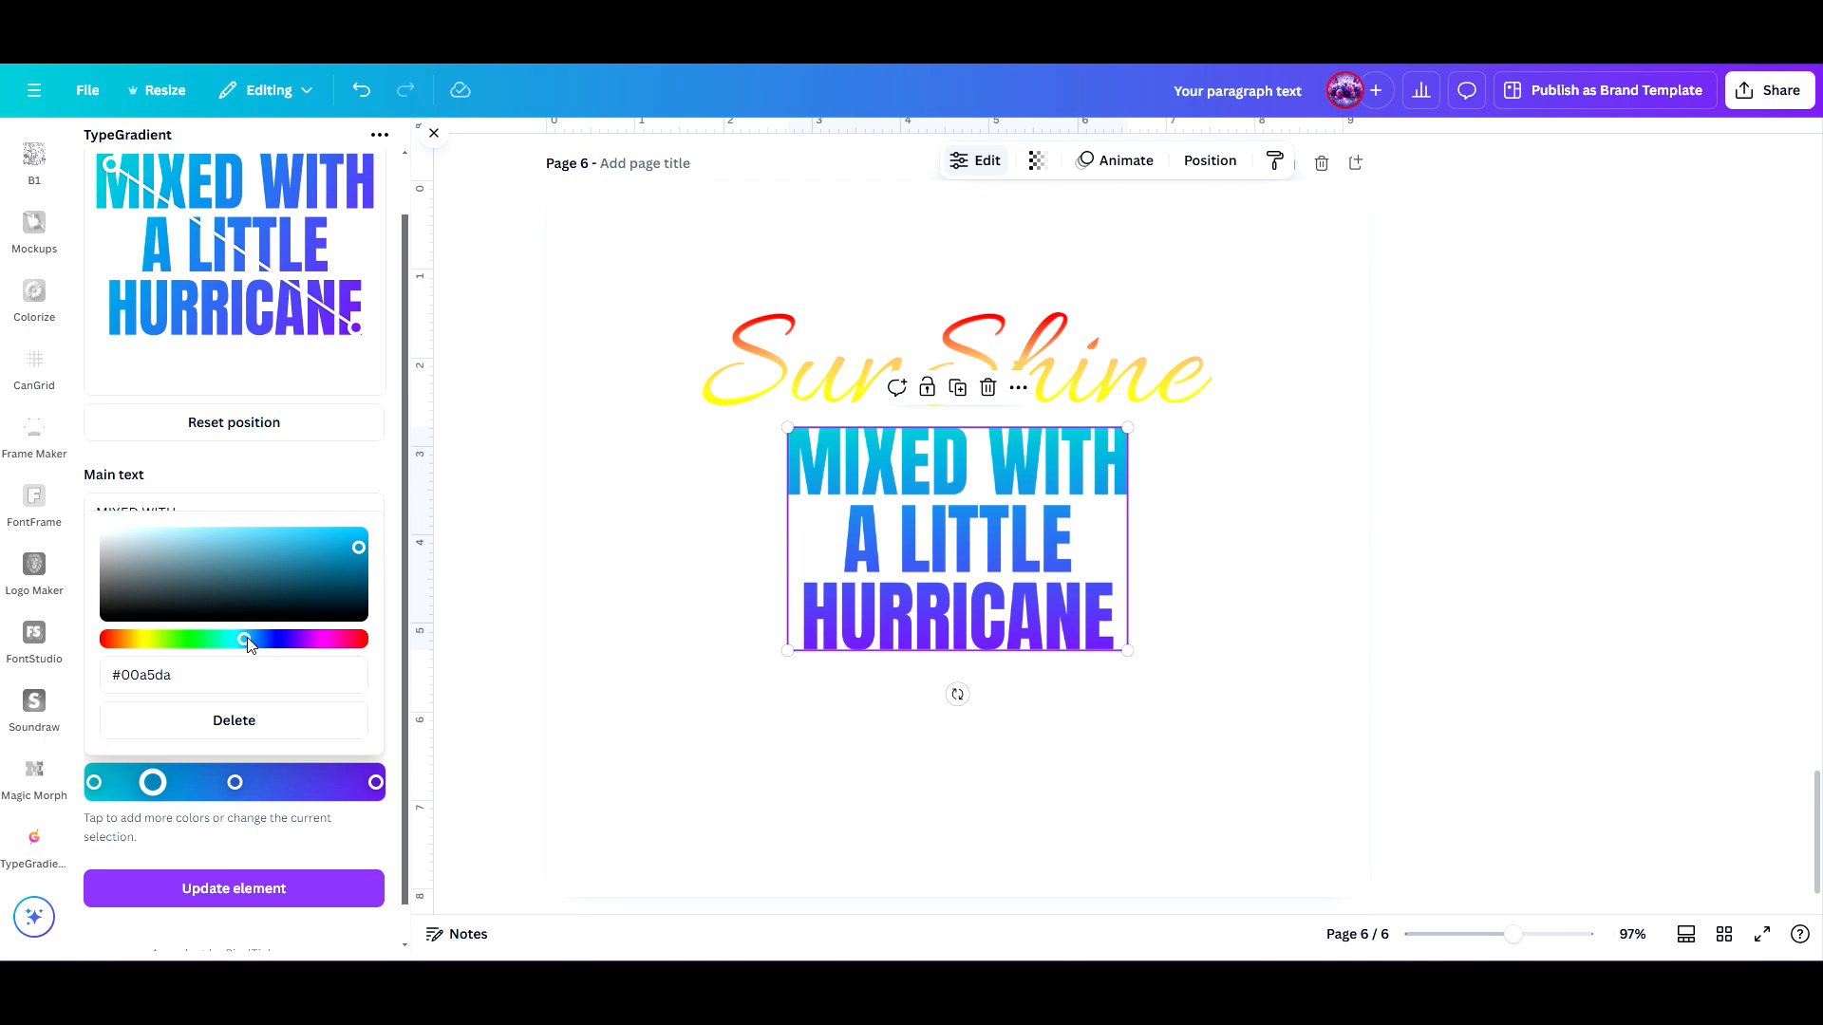
left_click_drag(248, 645, 307, 641)
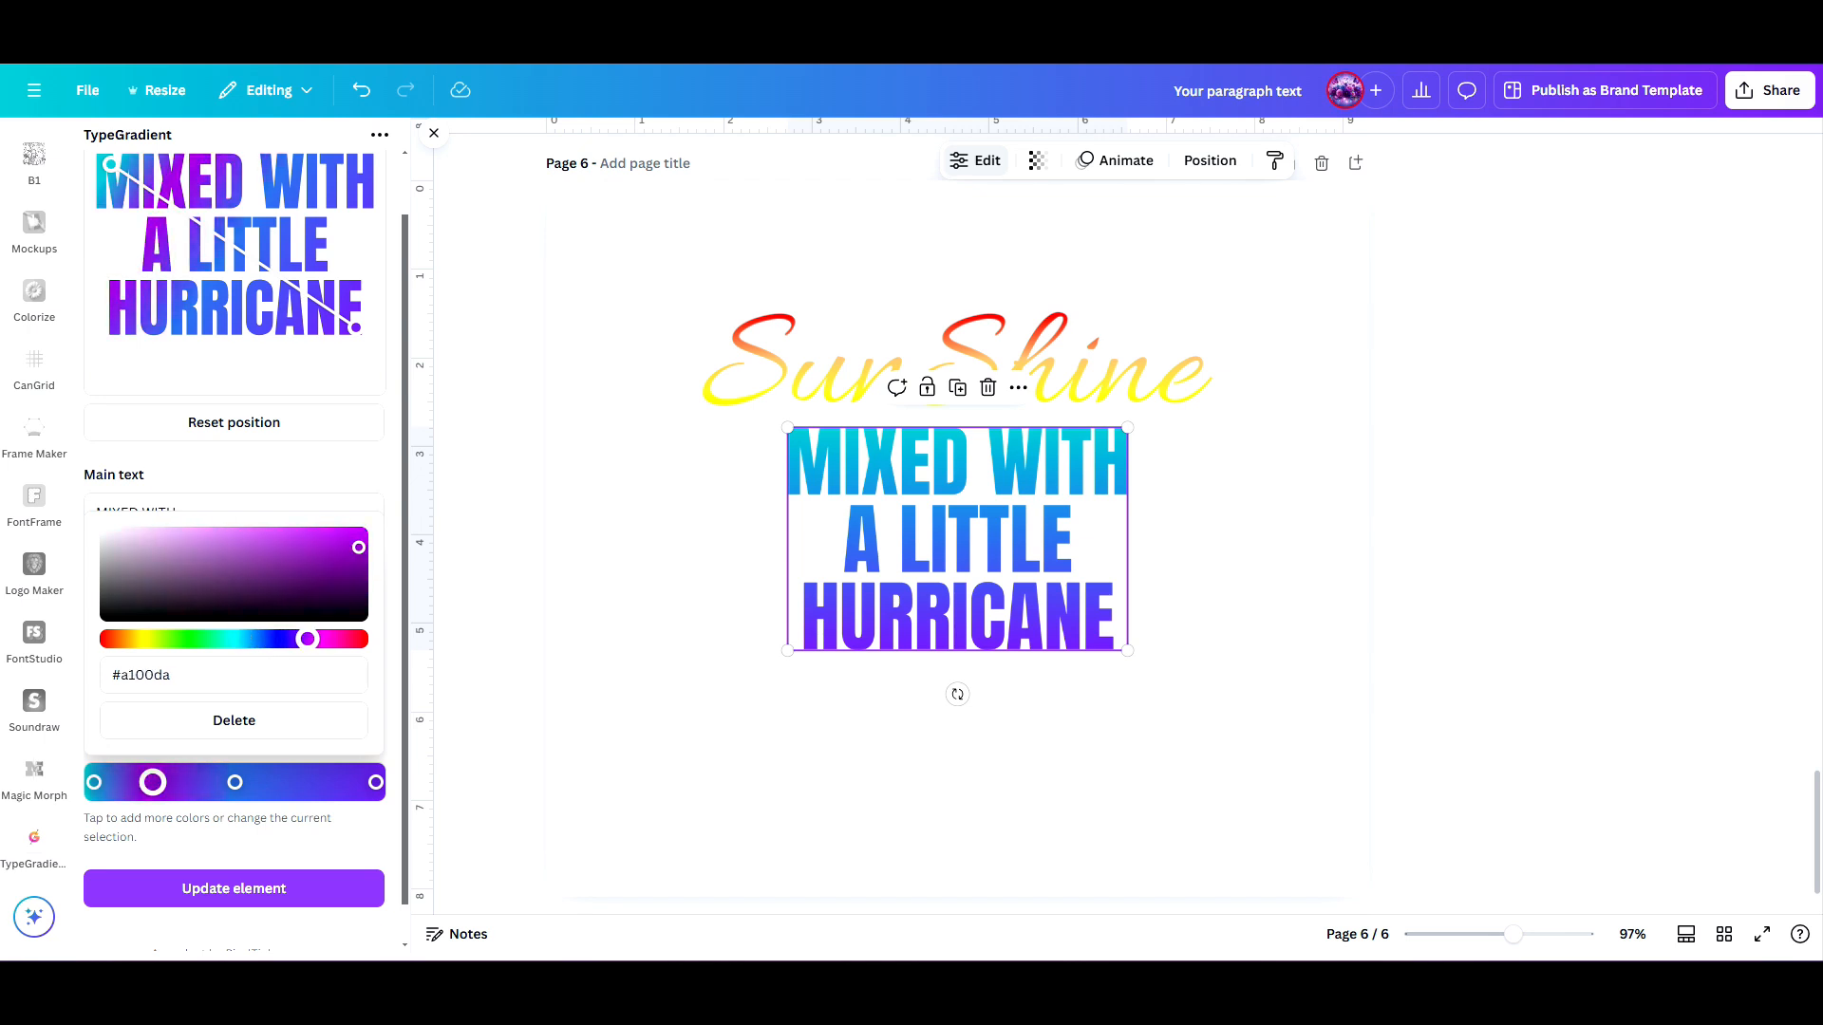
left_click(333, 857)
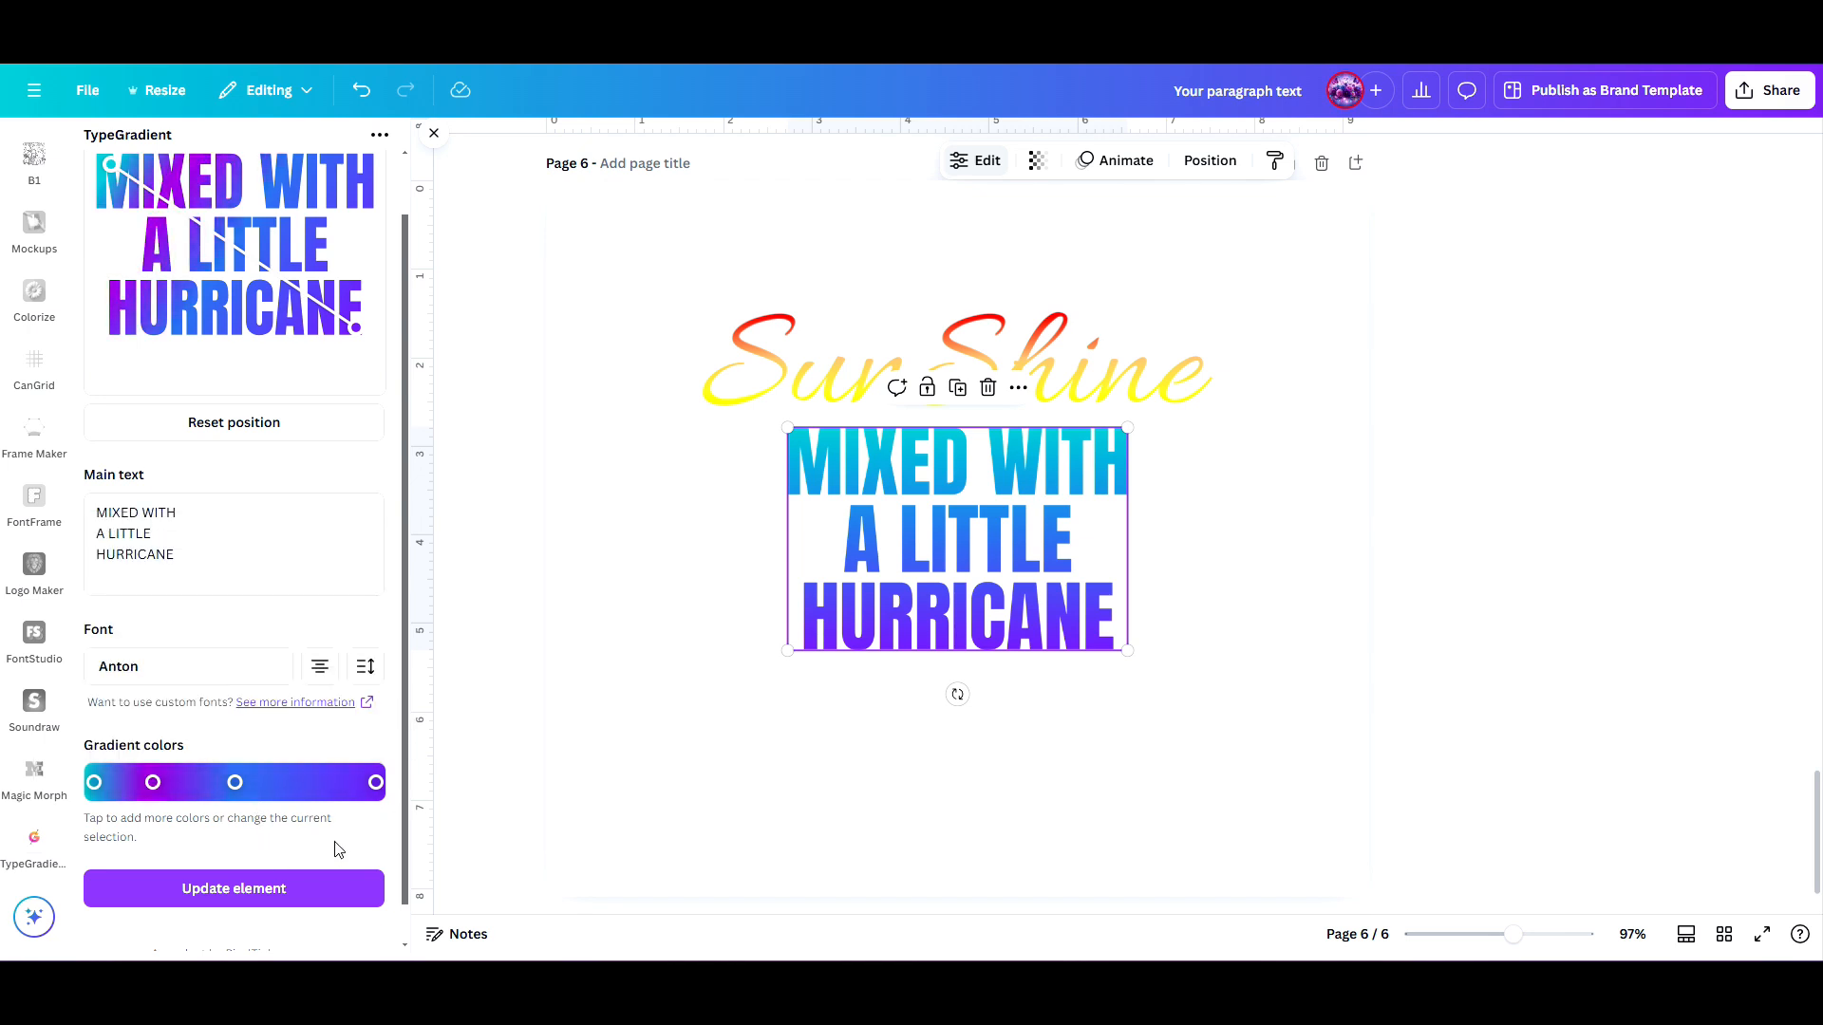
left_click(303, 783)
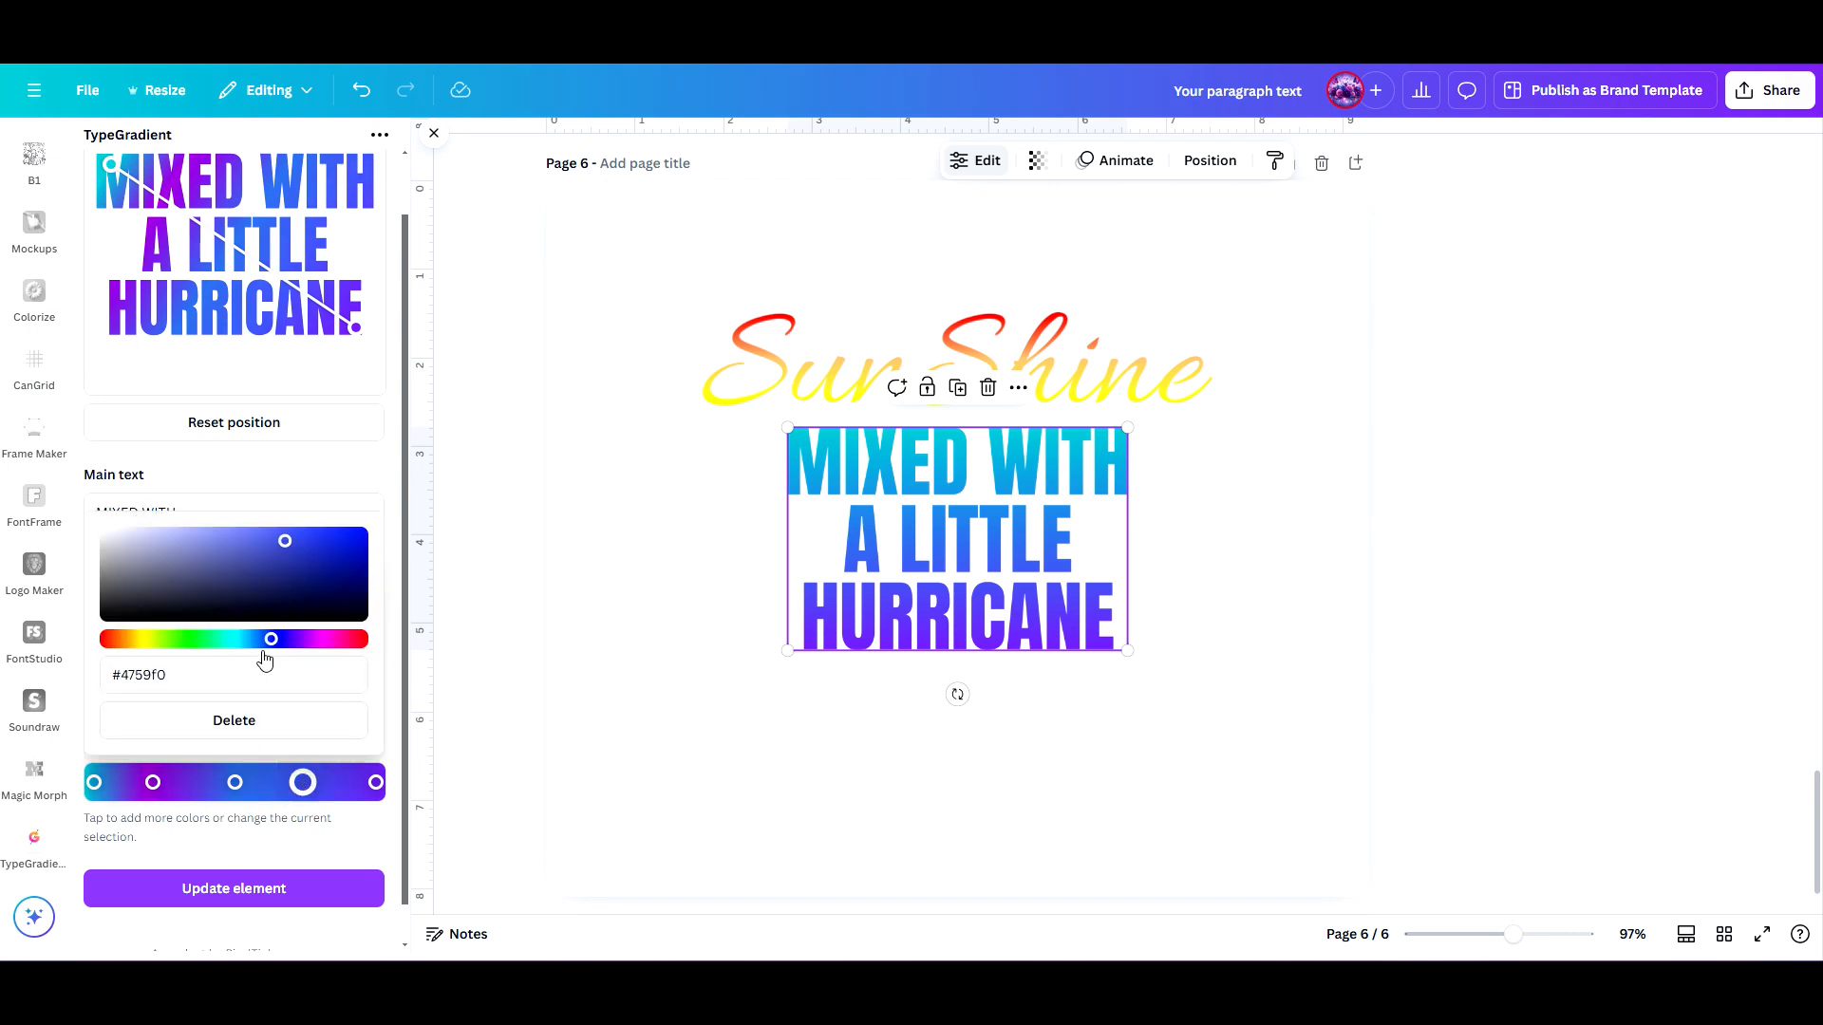
left_click_drag(271, 639, 163, 639)
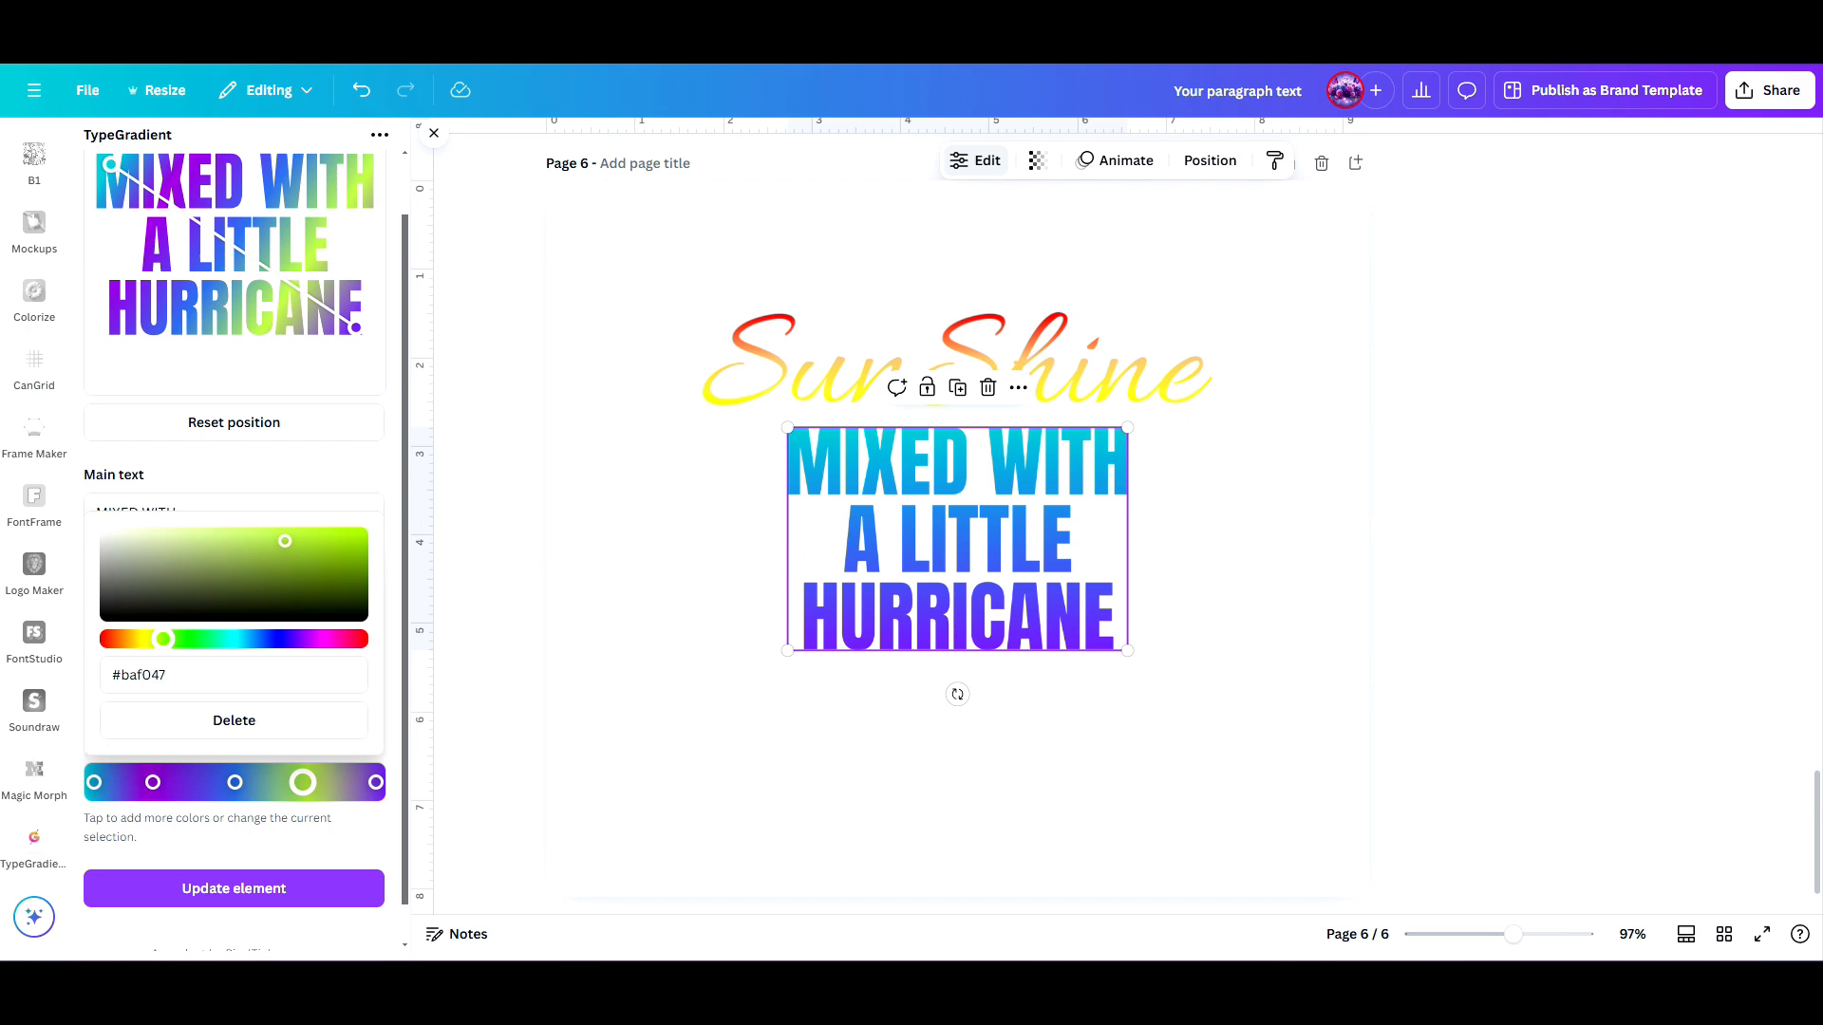
left_click(330, 482)
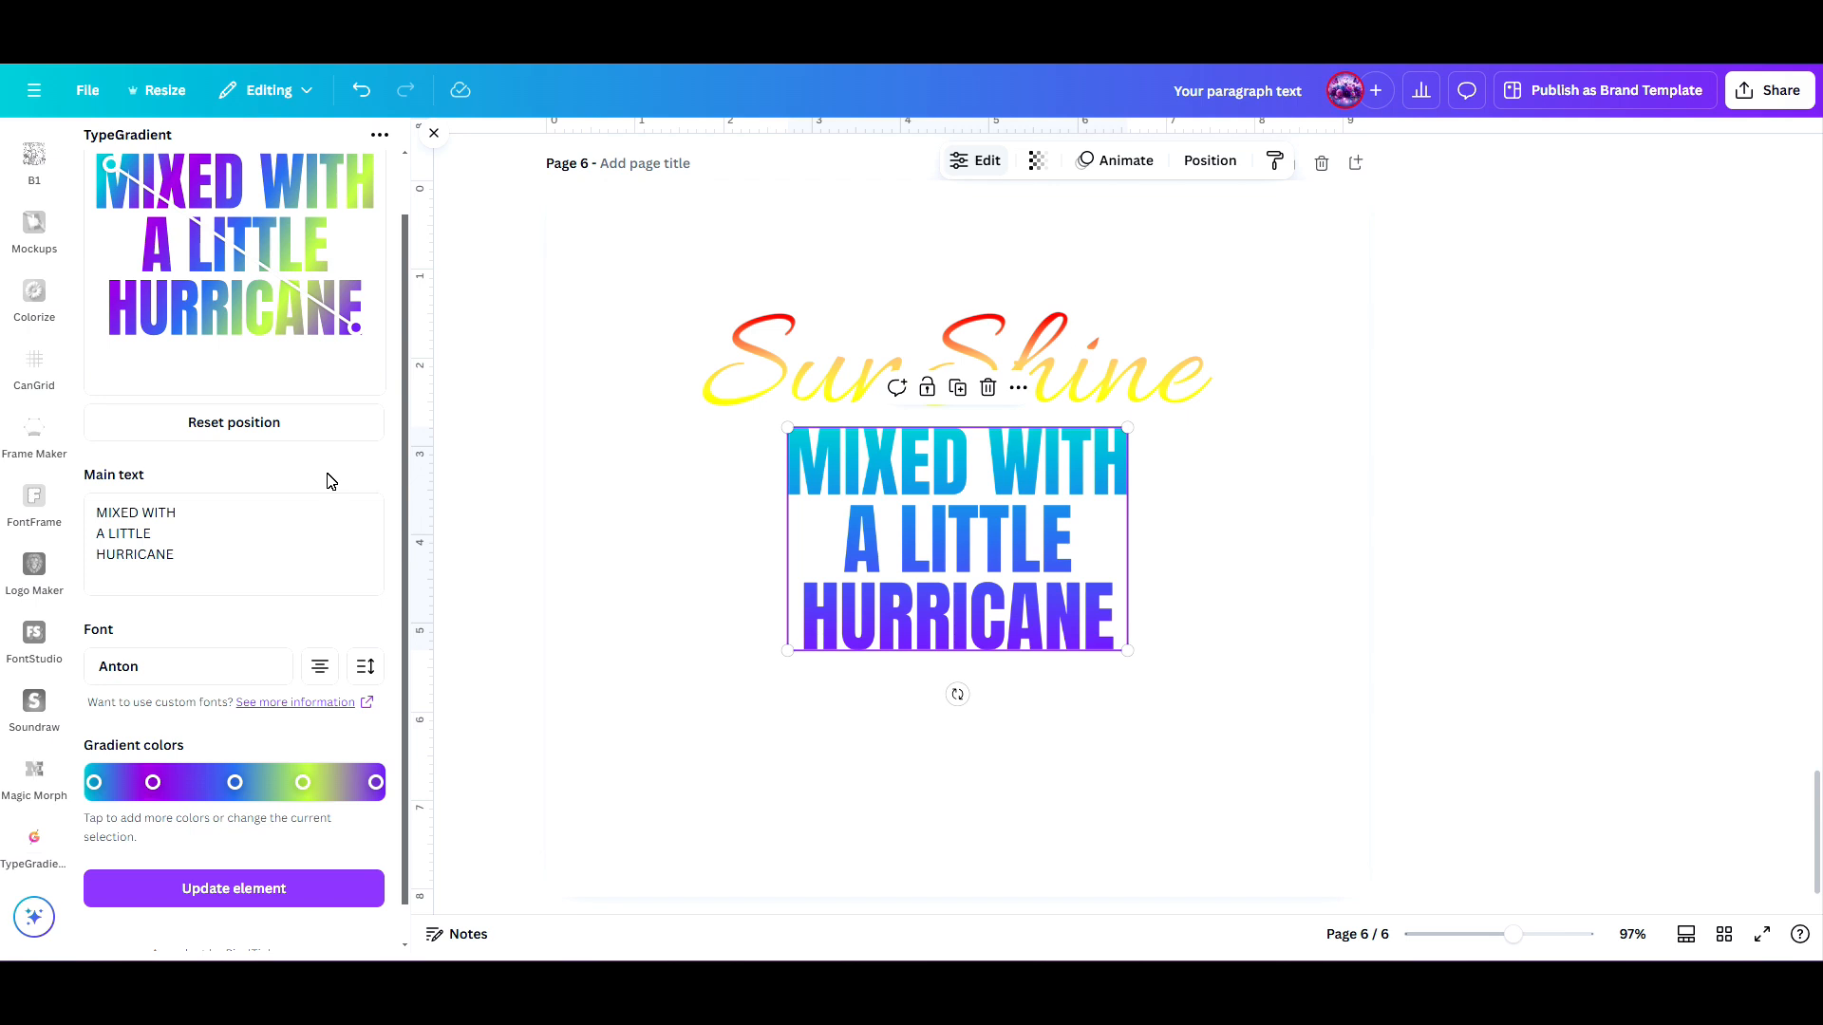
left_click(224, 898)
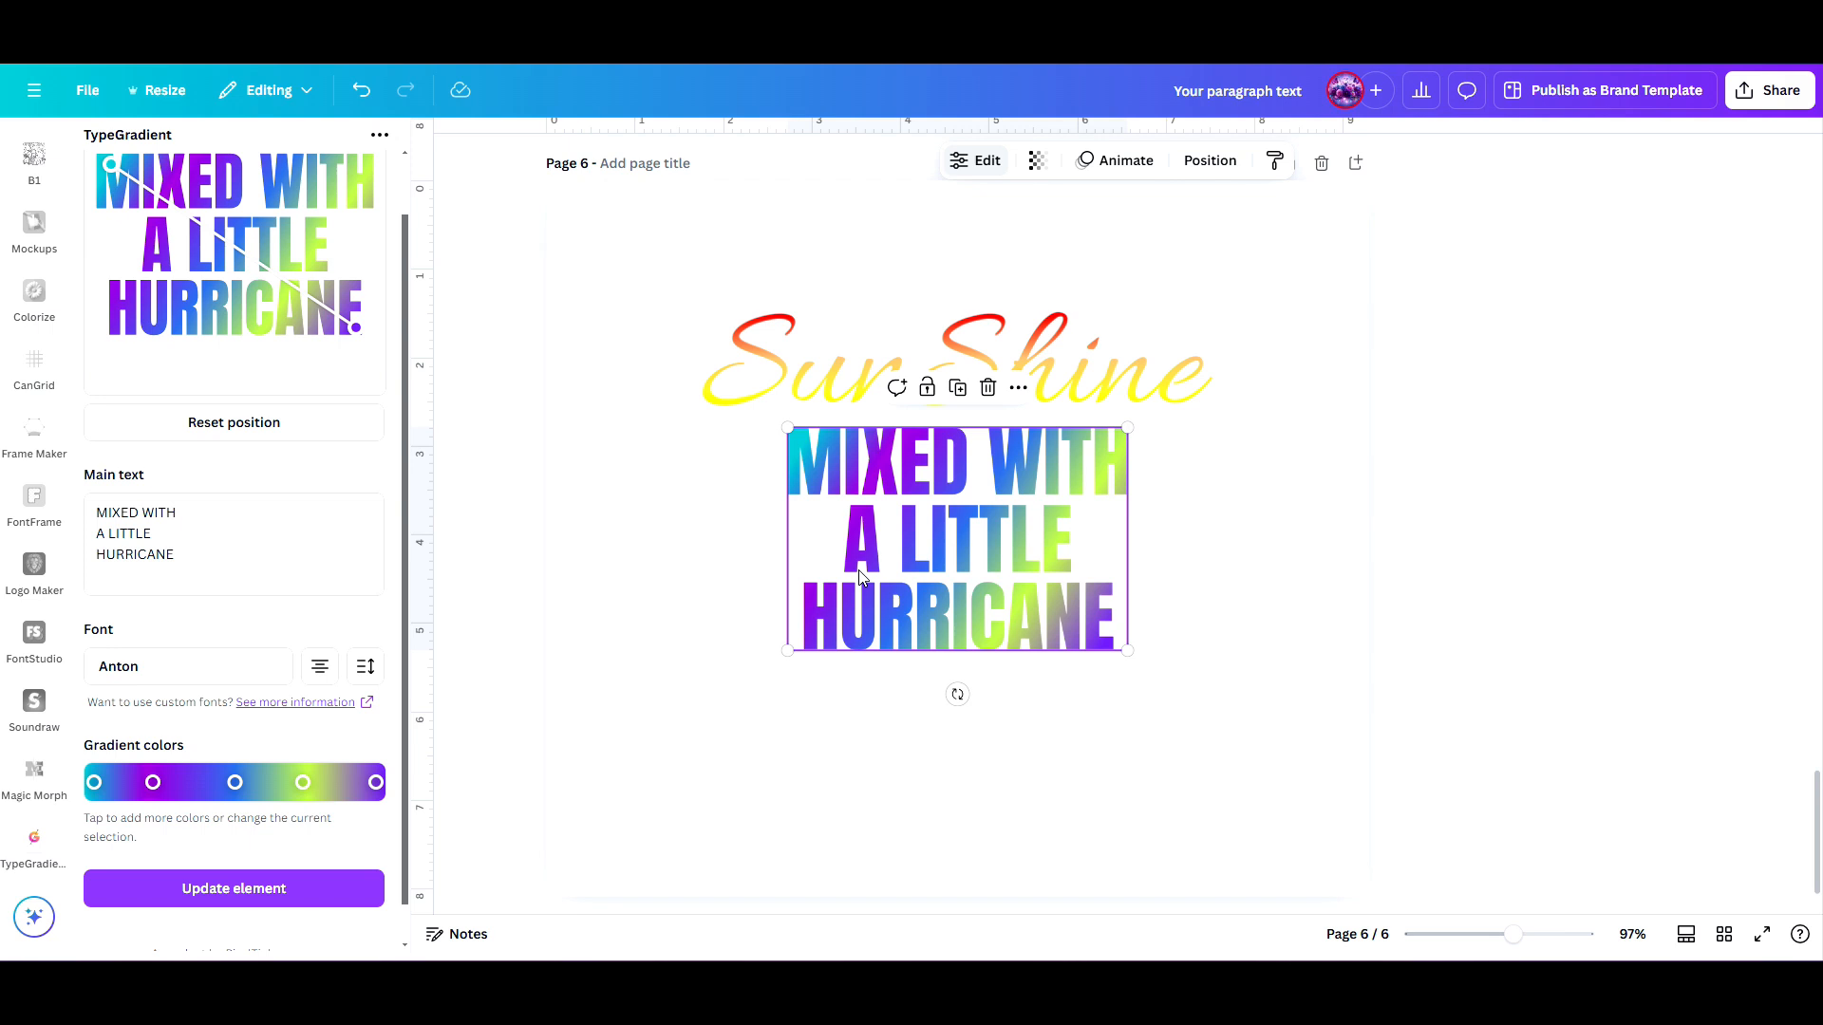
Delete the lime green and purple color stops from the three-line text's gradient.
left_click(302, 785)
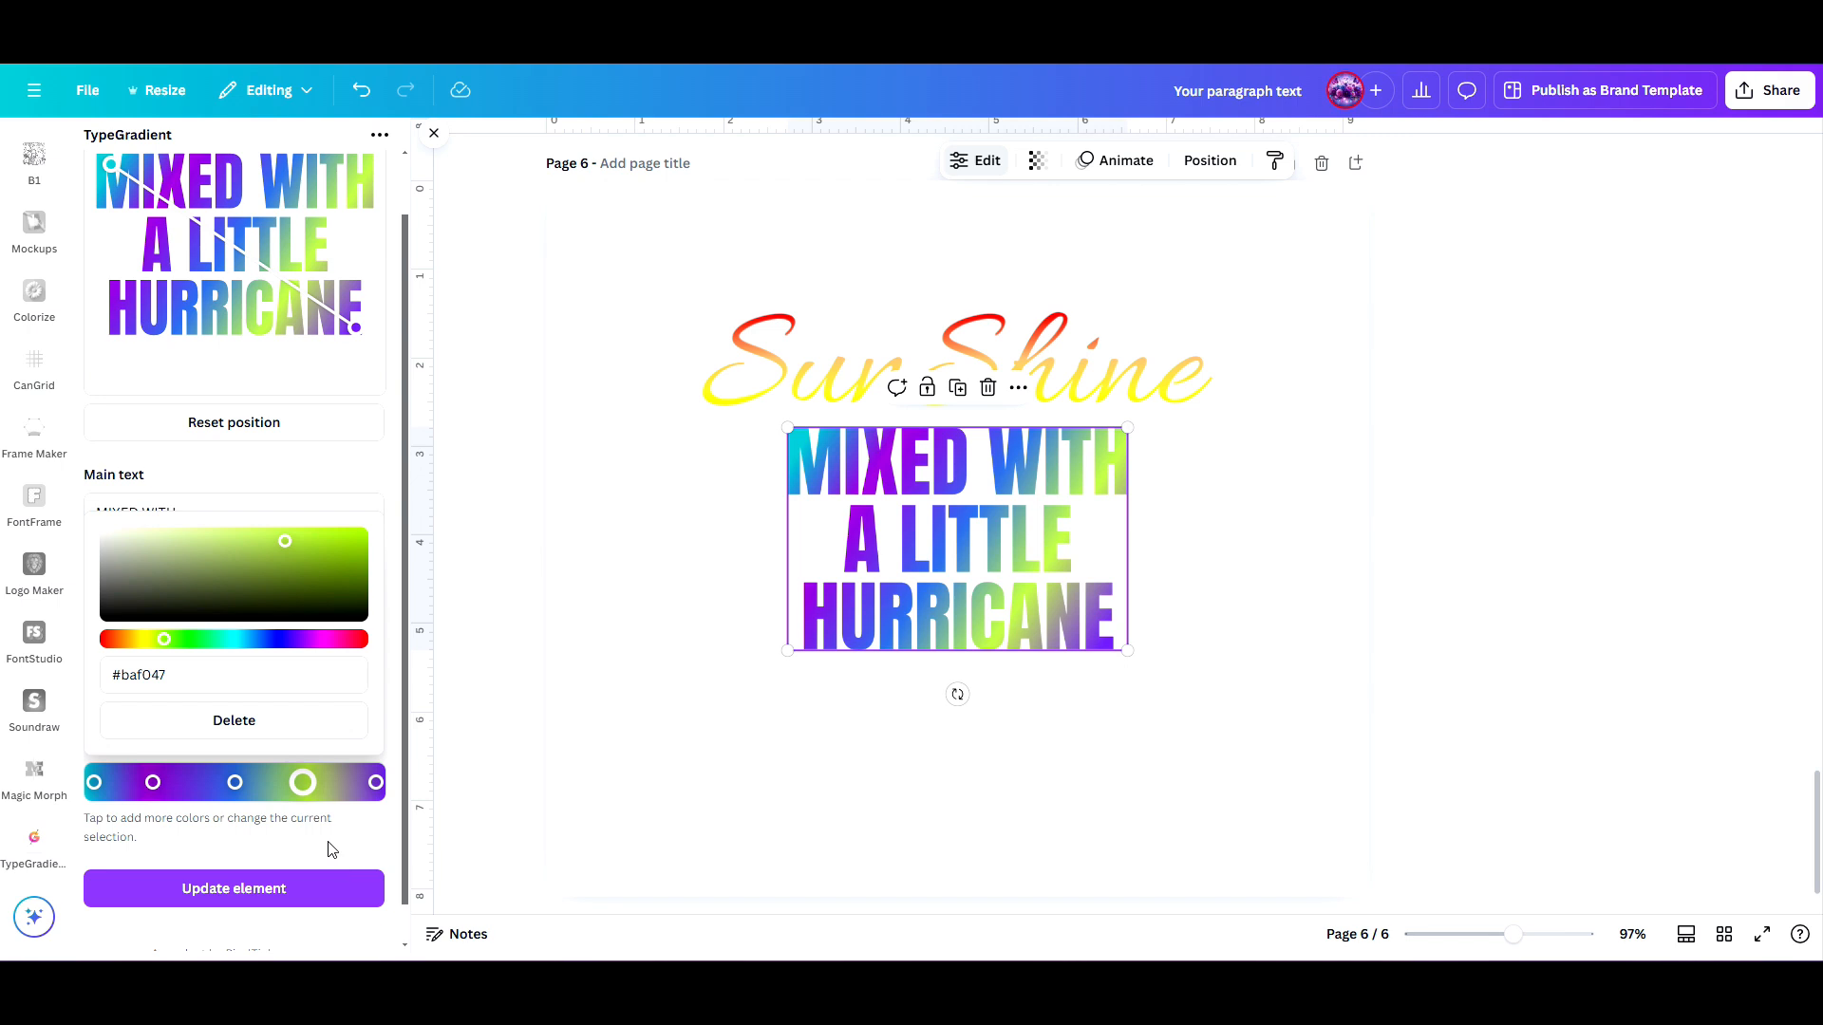
left_click(215, 724)
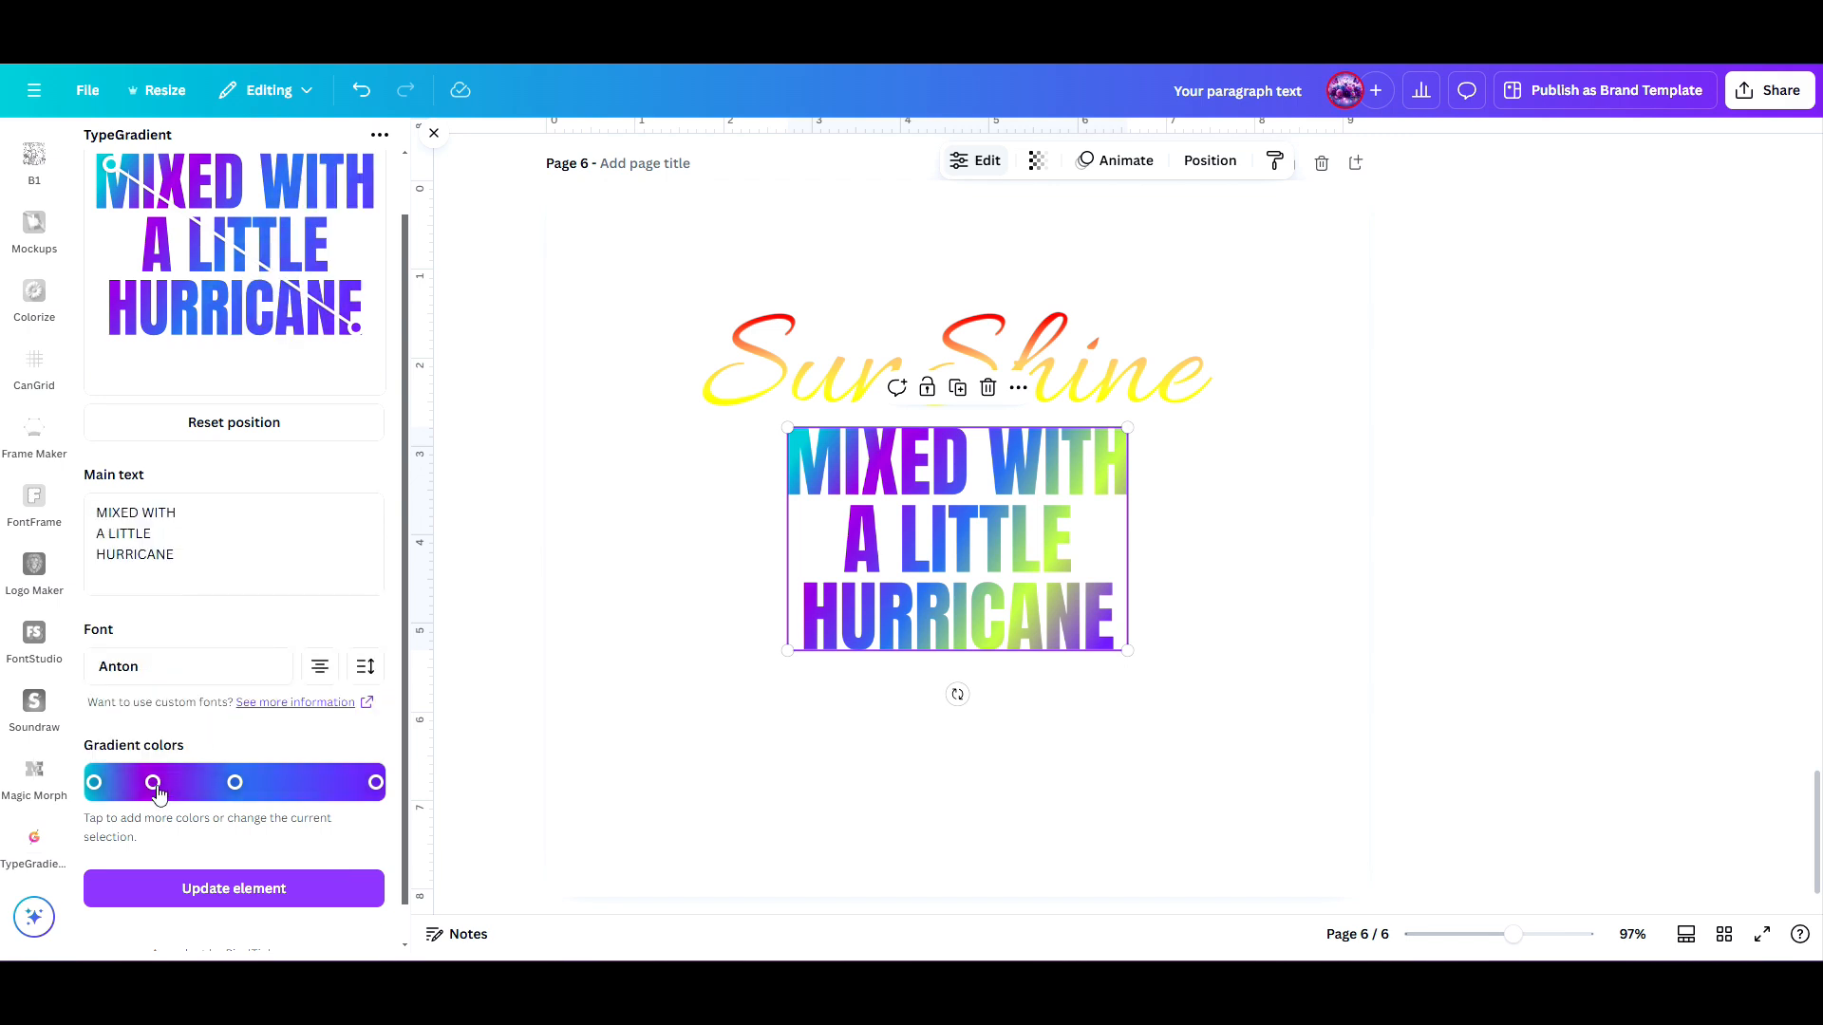
left_click(152, 784)
left_click(233, 722)
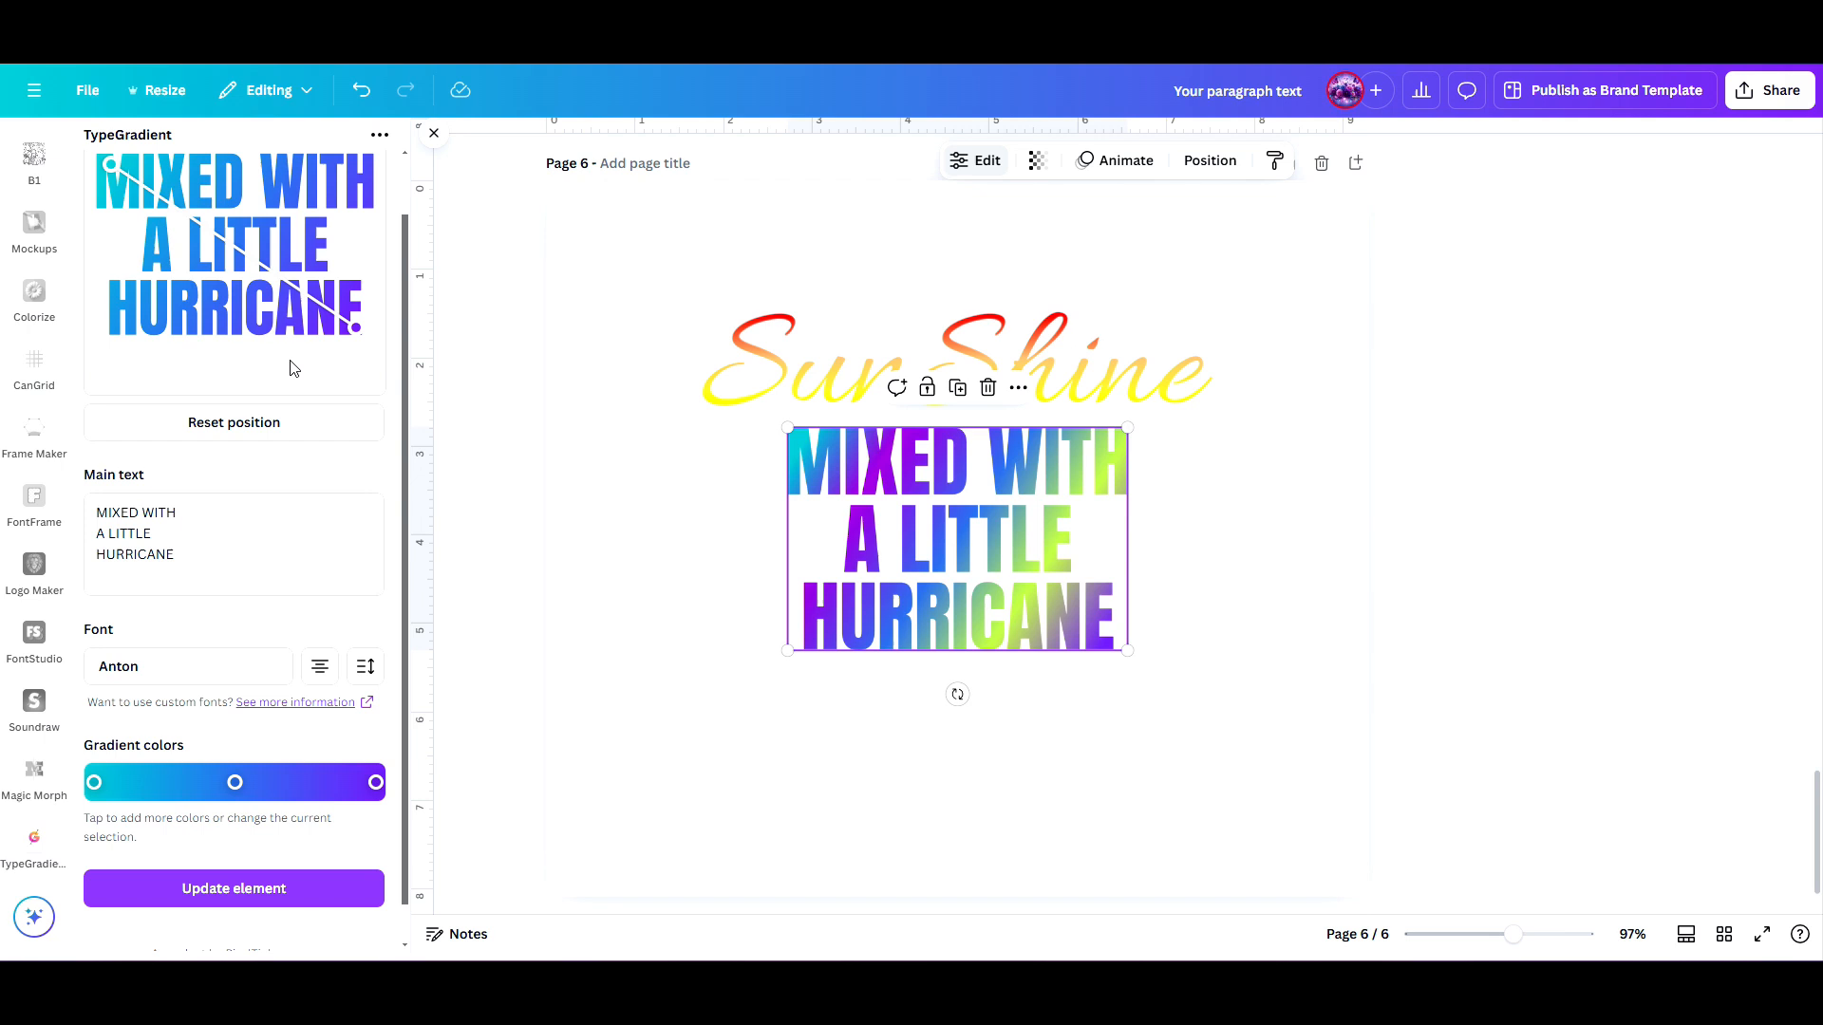
Shorten the three-line text's diagonal gradient to end near the text's middle, update the element, and scale it down slightly.
mouse_move(111, 165)
left_mouse_down()
mouse_move(112, 223)
mouse_move(117, 177)
left_mouse_up()
left_click_drag(356, 328, 260, 274)
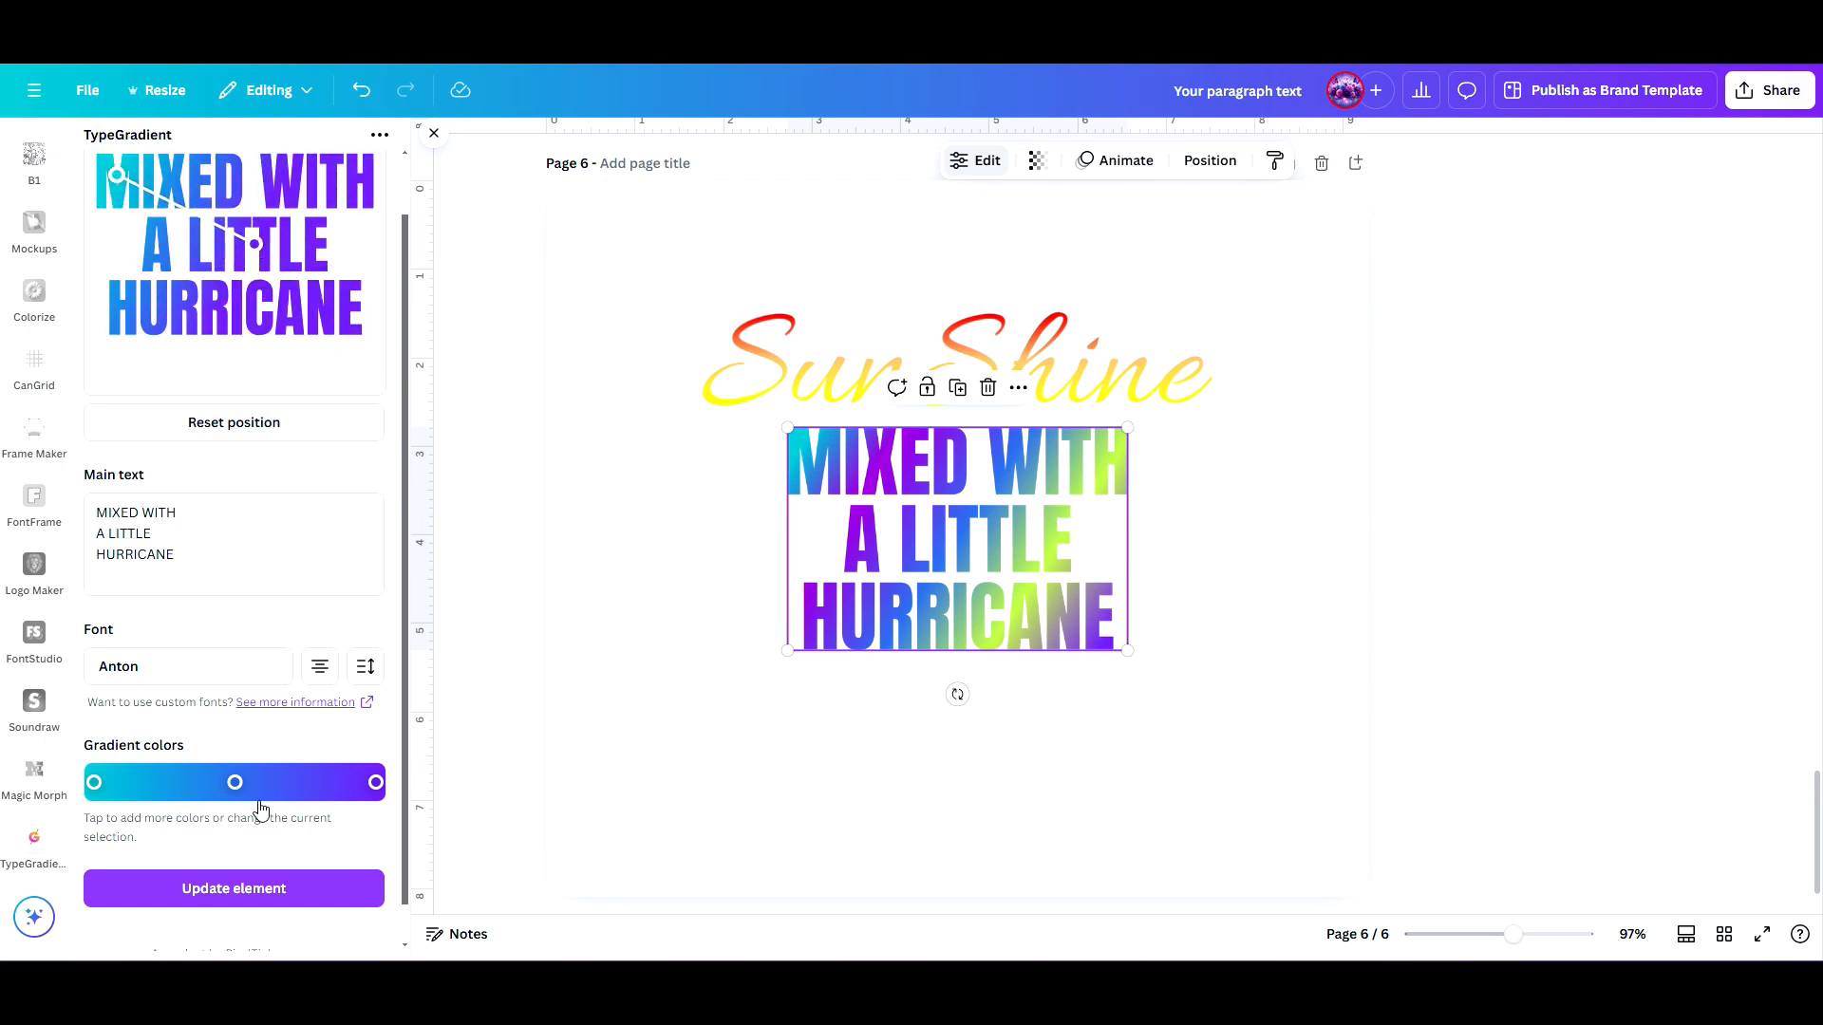
left_click(216, 888)
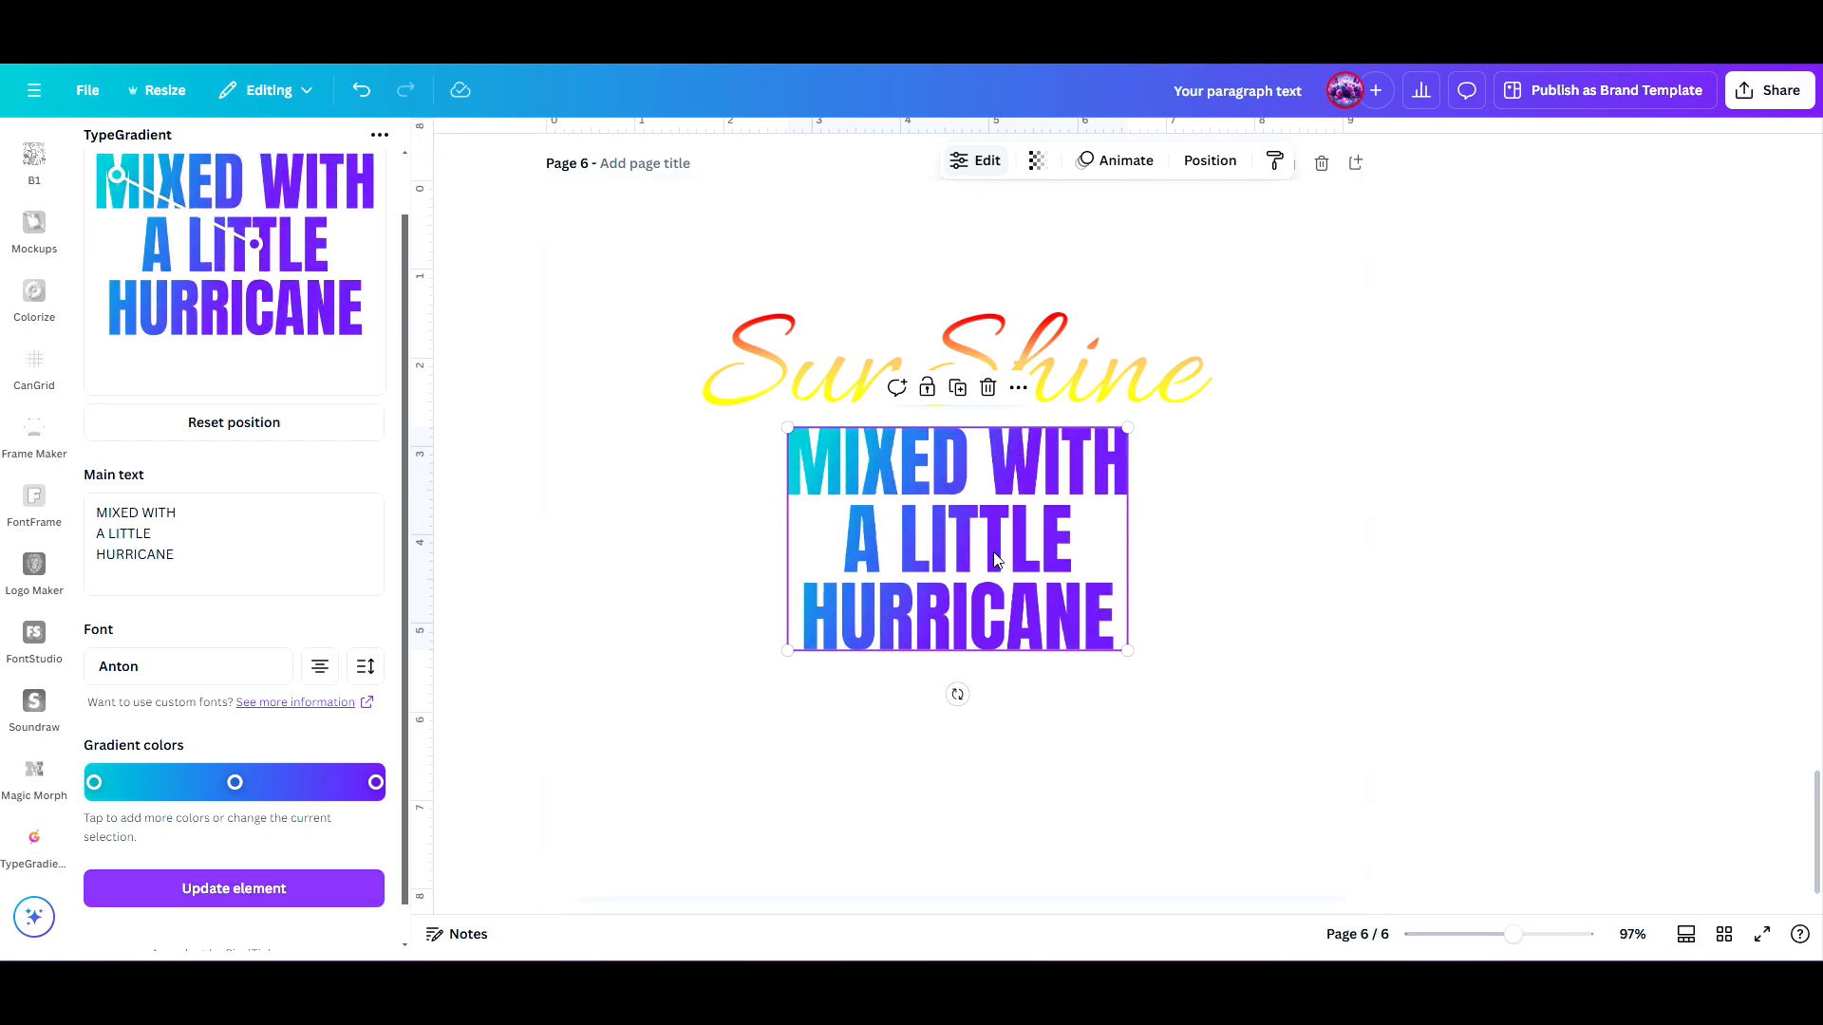
left_click_drag(993, 553, 985, 547)
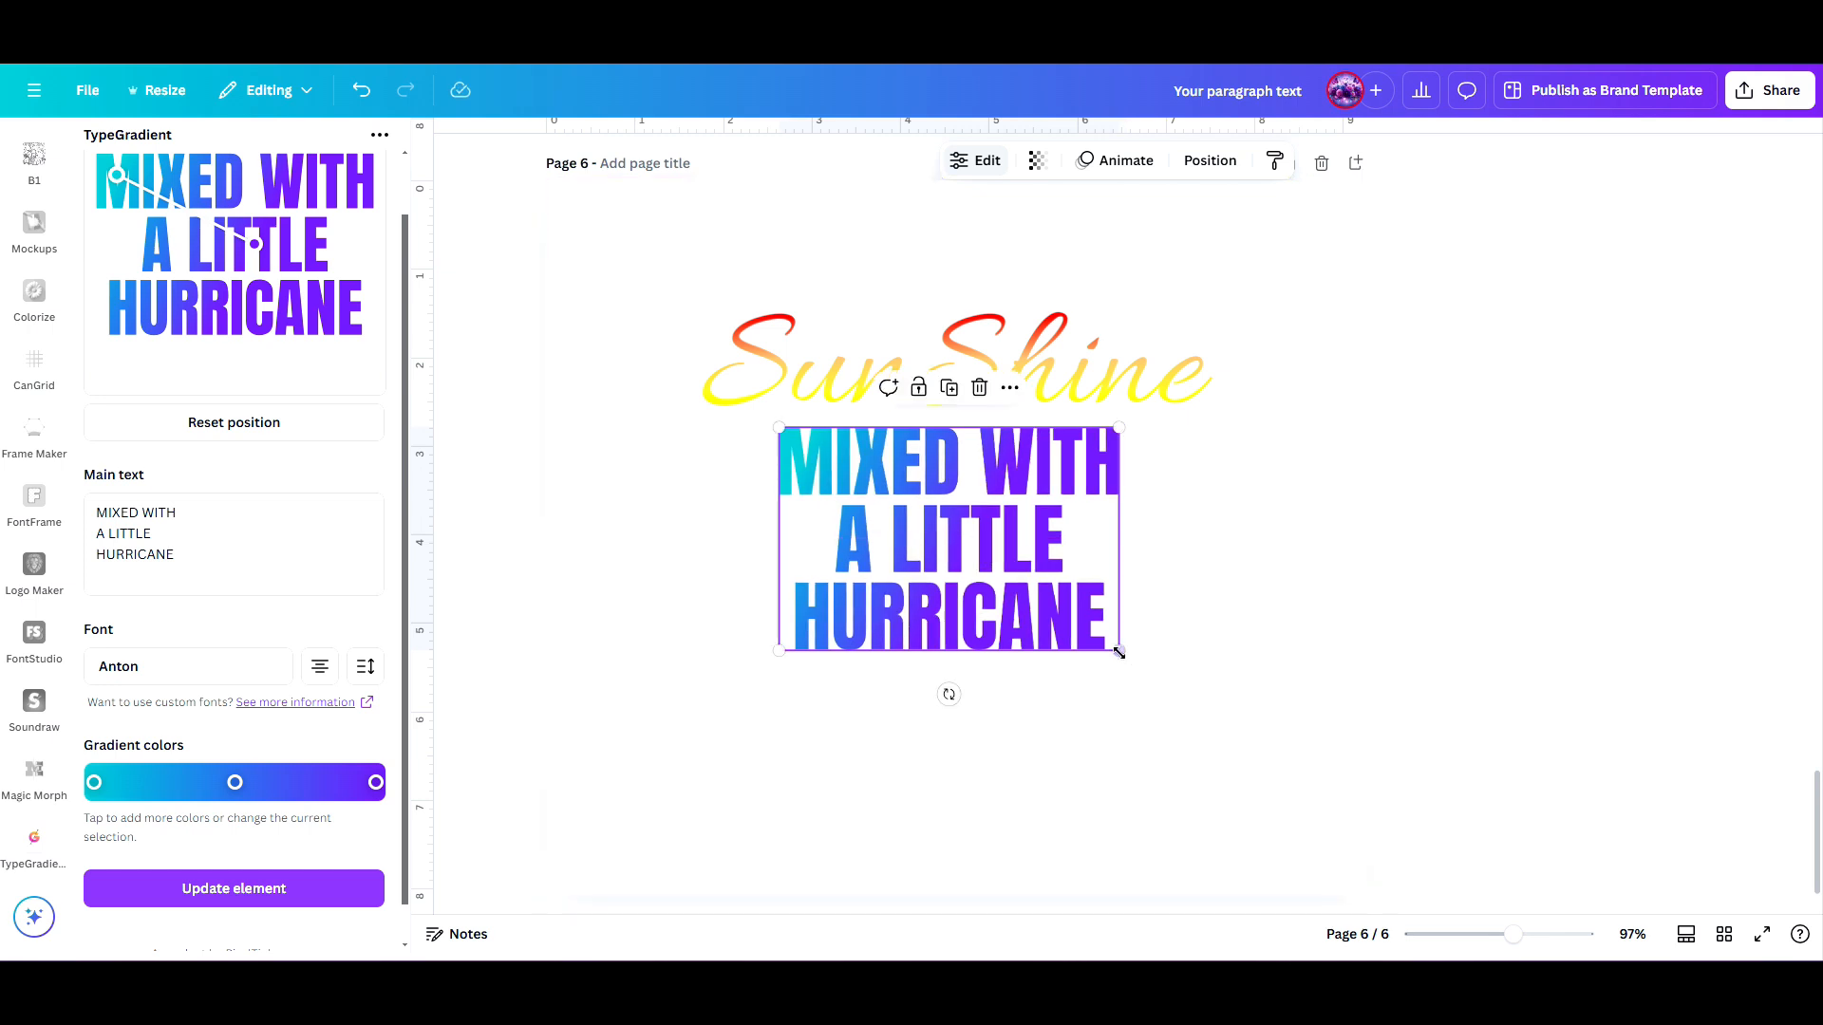
left_click_drag(1120, 651, 1092, 628)
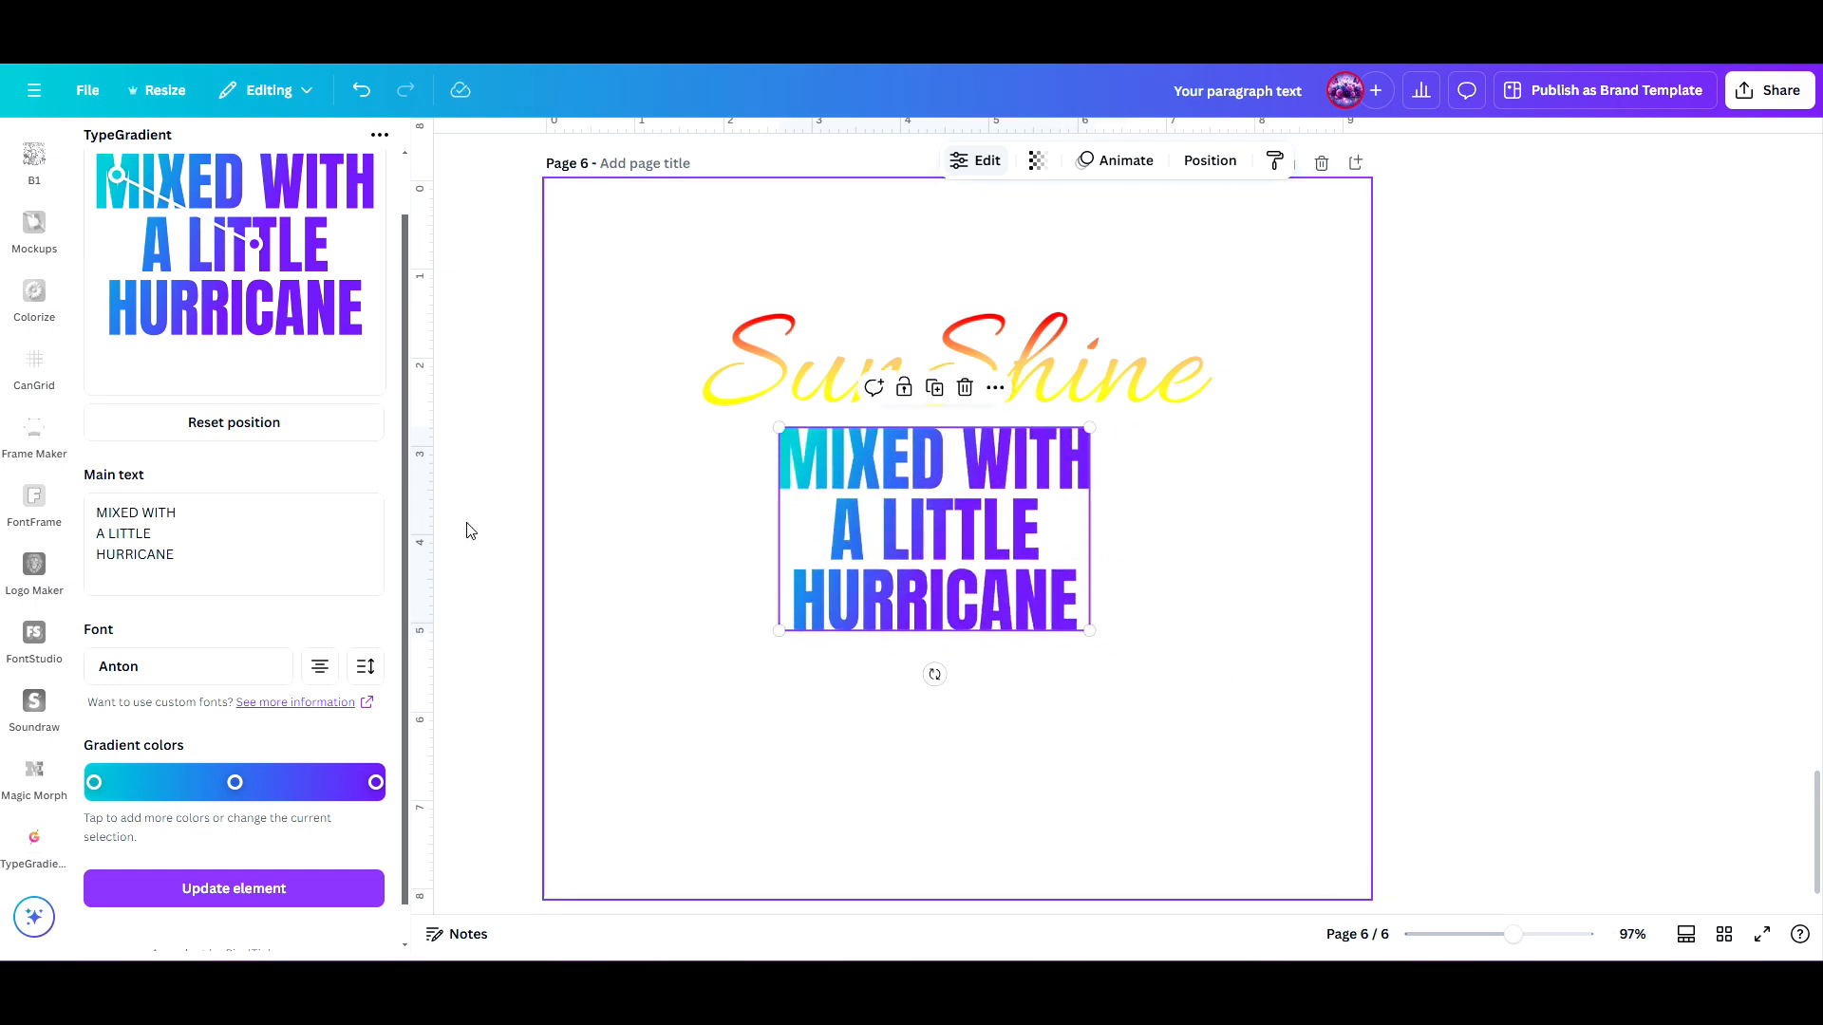
Rewrite the three-line text as the single line "MIXED WITH A LITTLE HURRICANE" and update the element.
left_click(167, 567)
left_click_drag(177, 558, 69, 547)
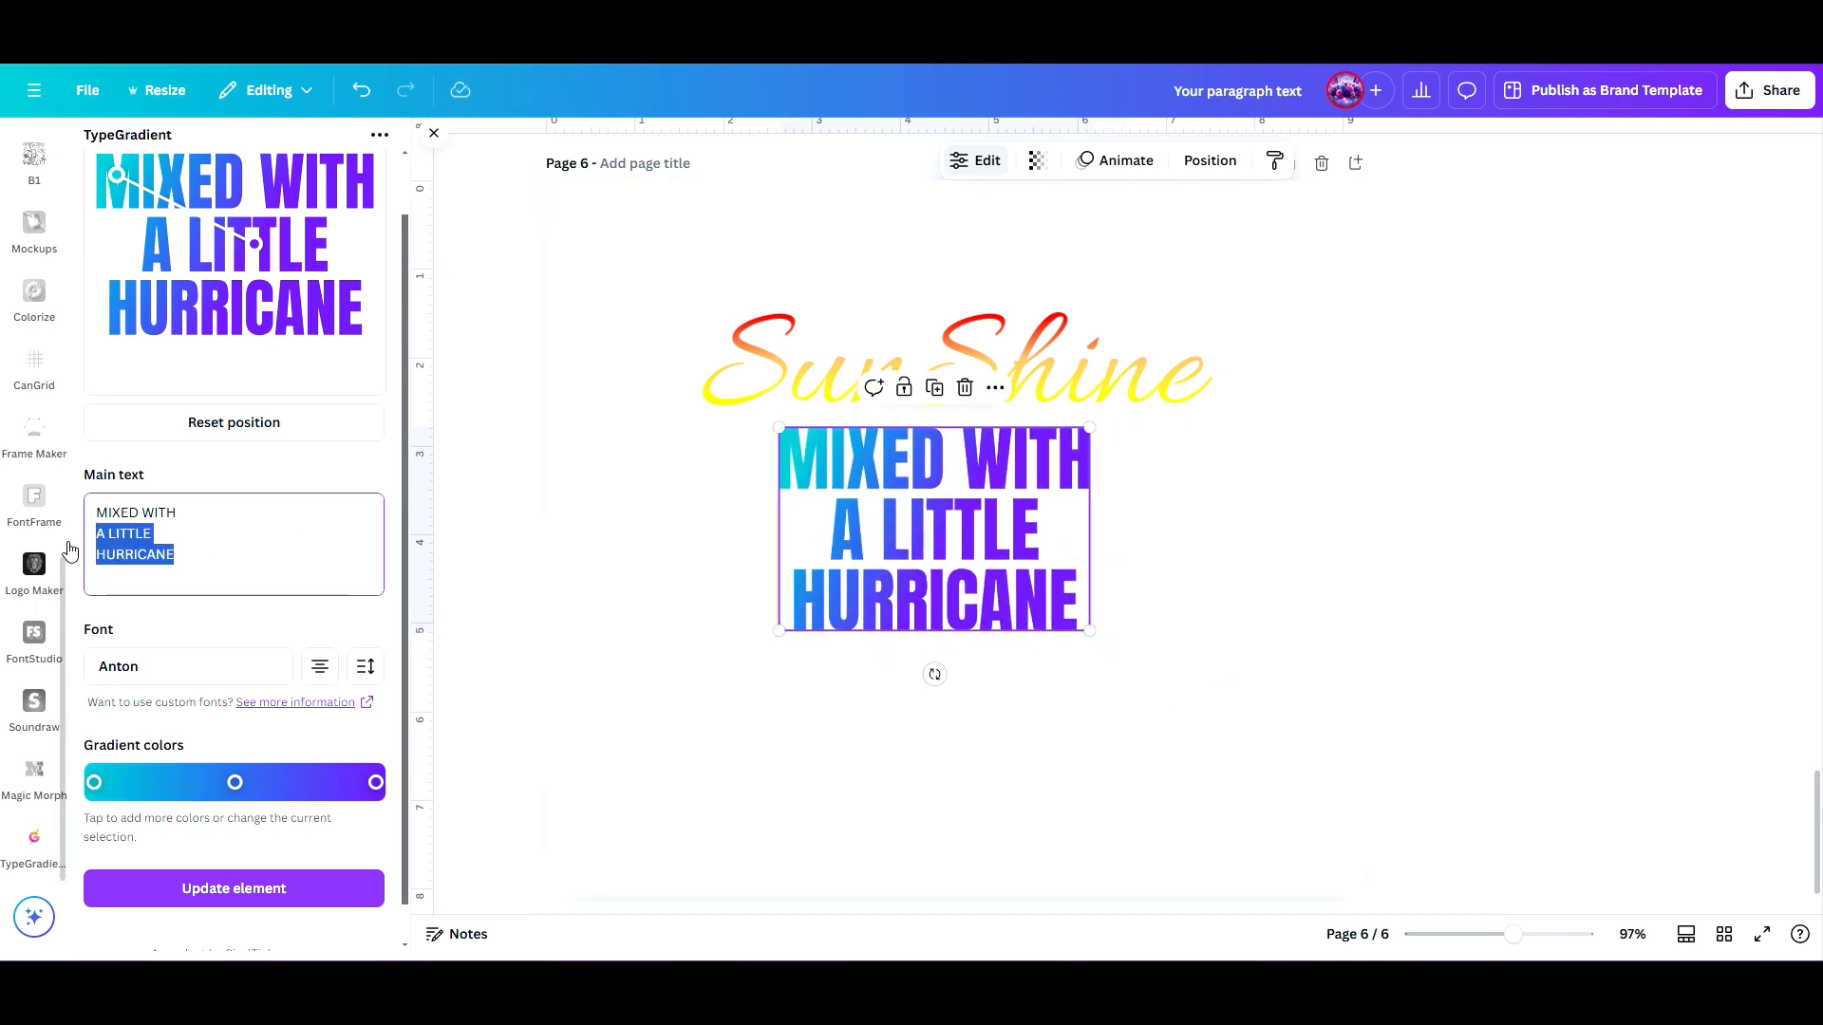
key("BackSpace")
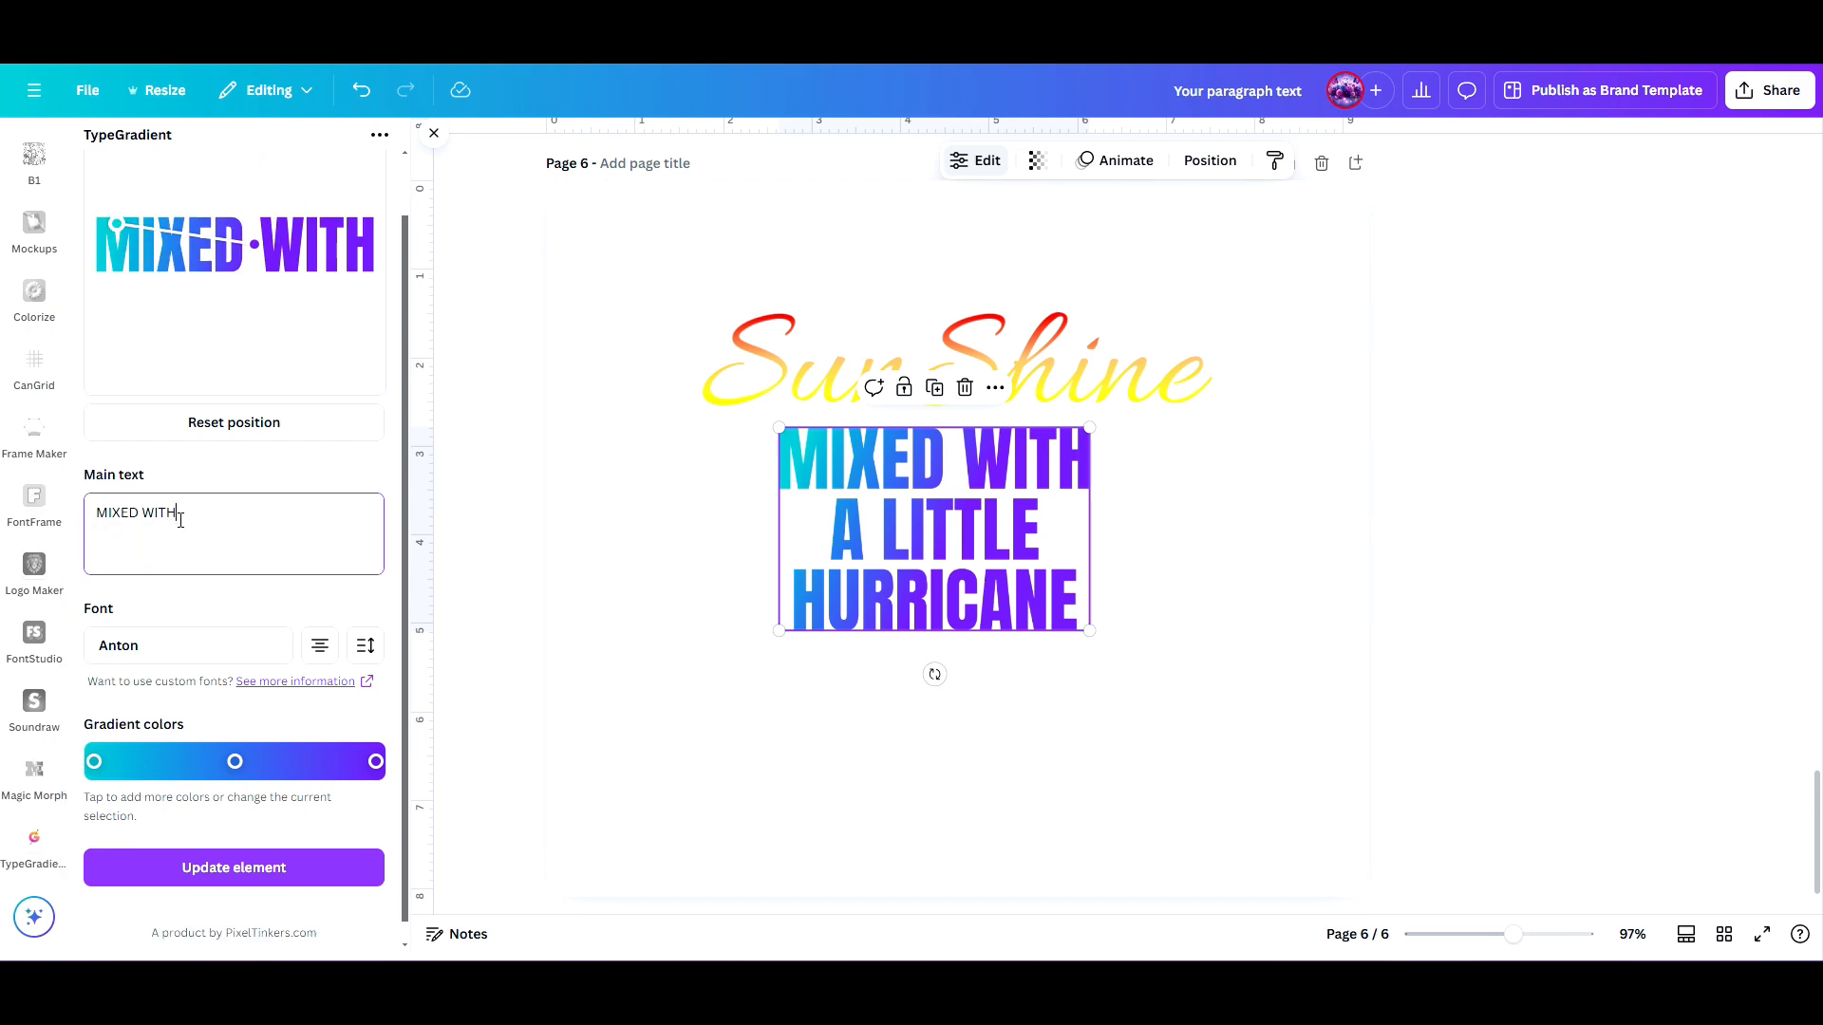
type("A")
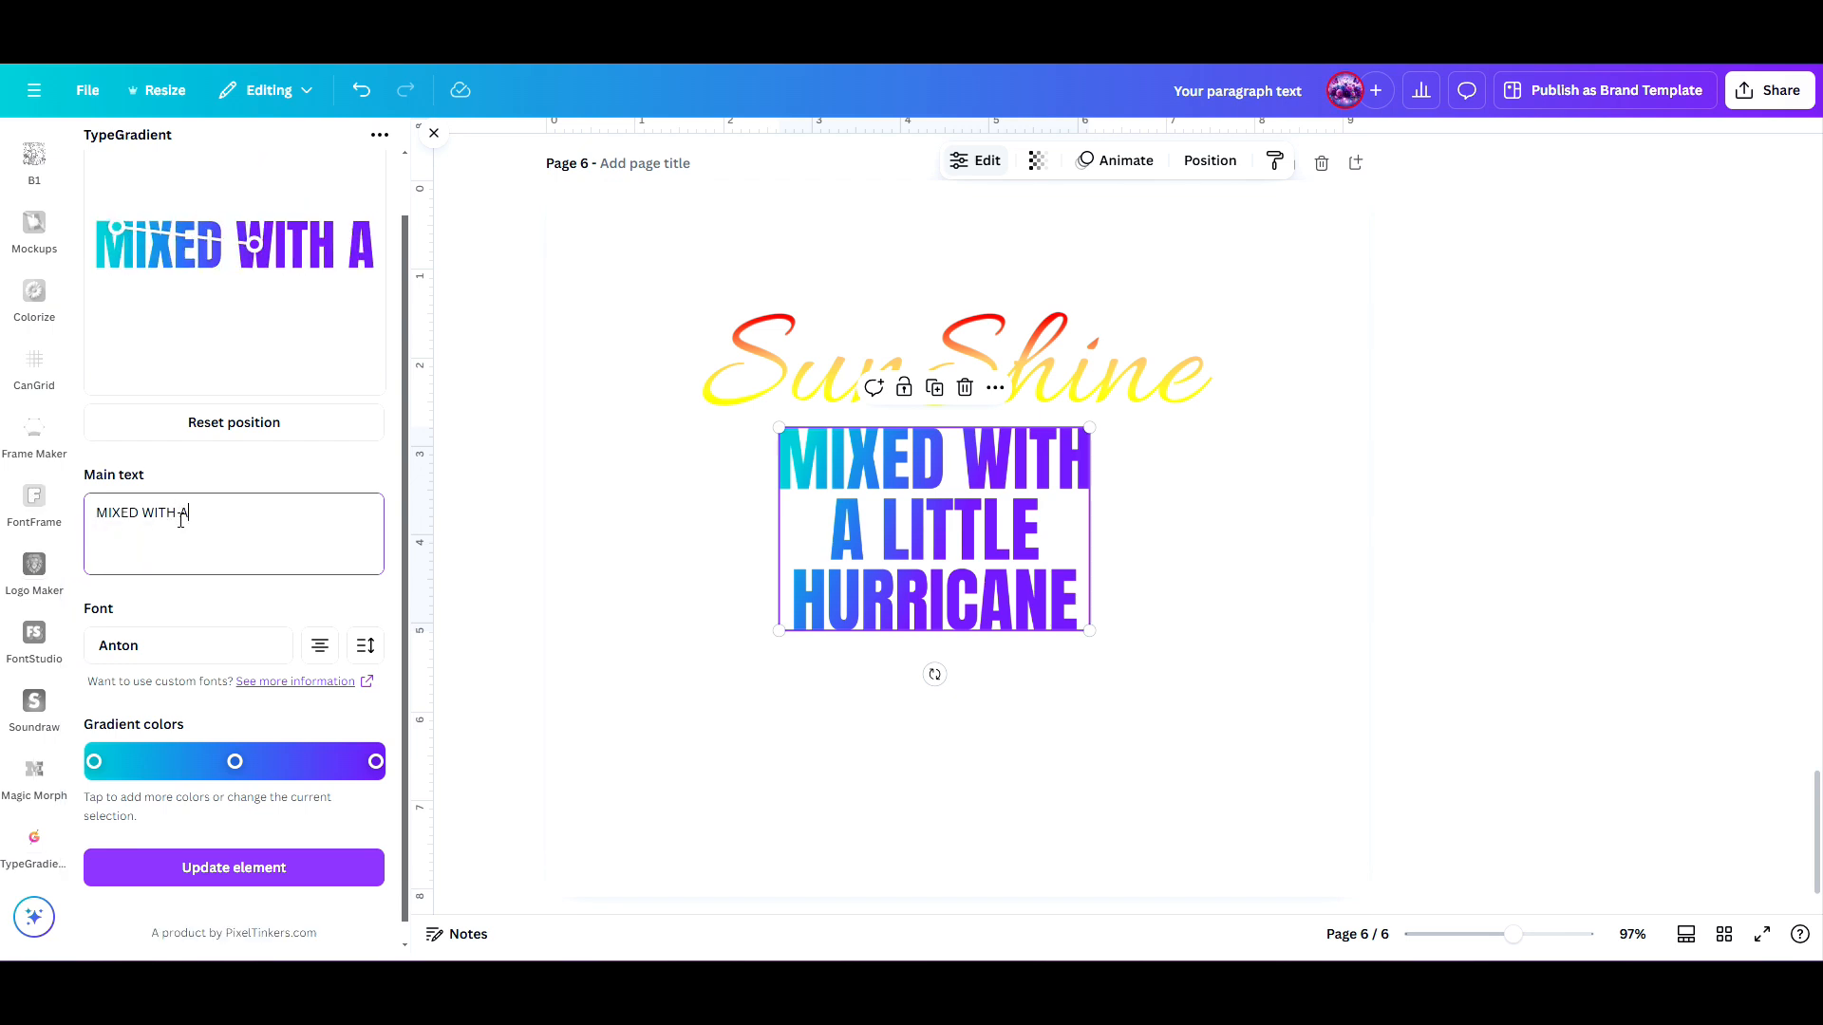
type(" LITT")
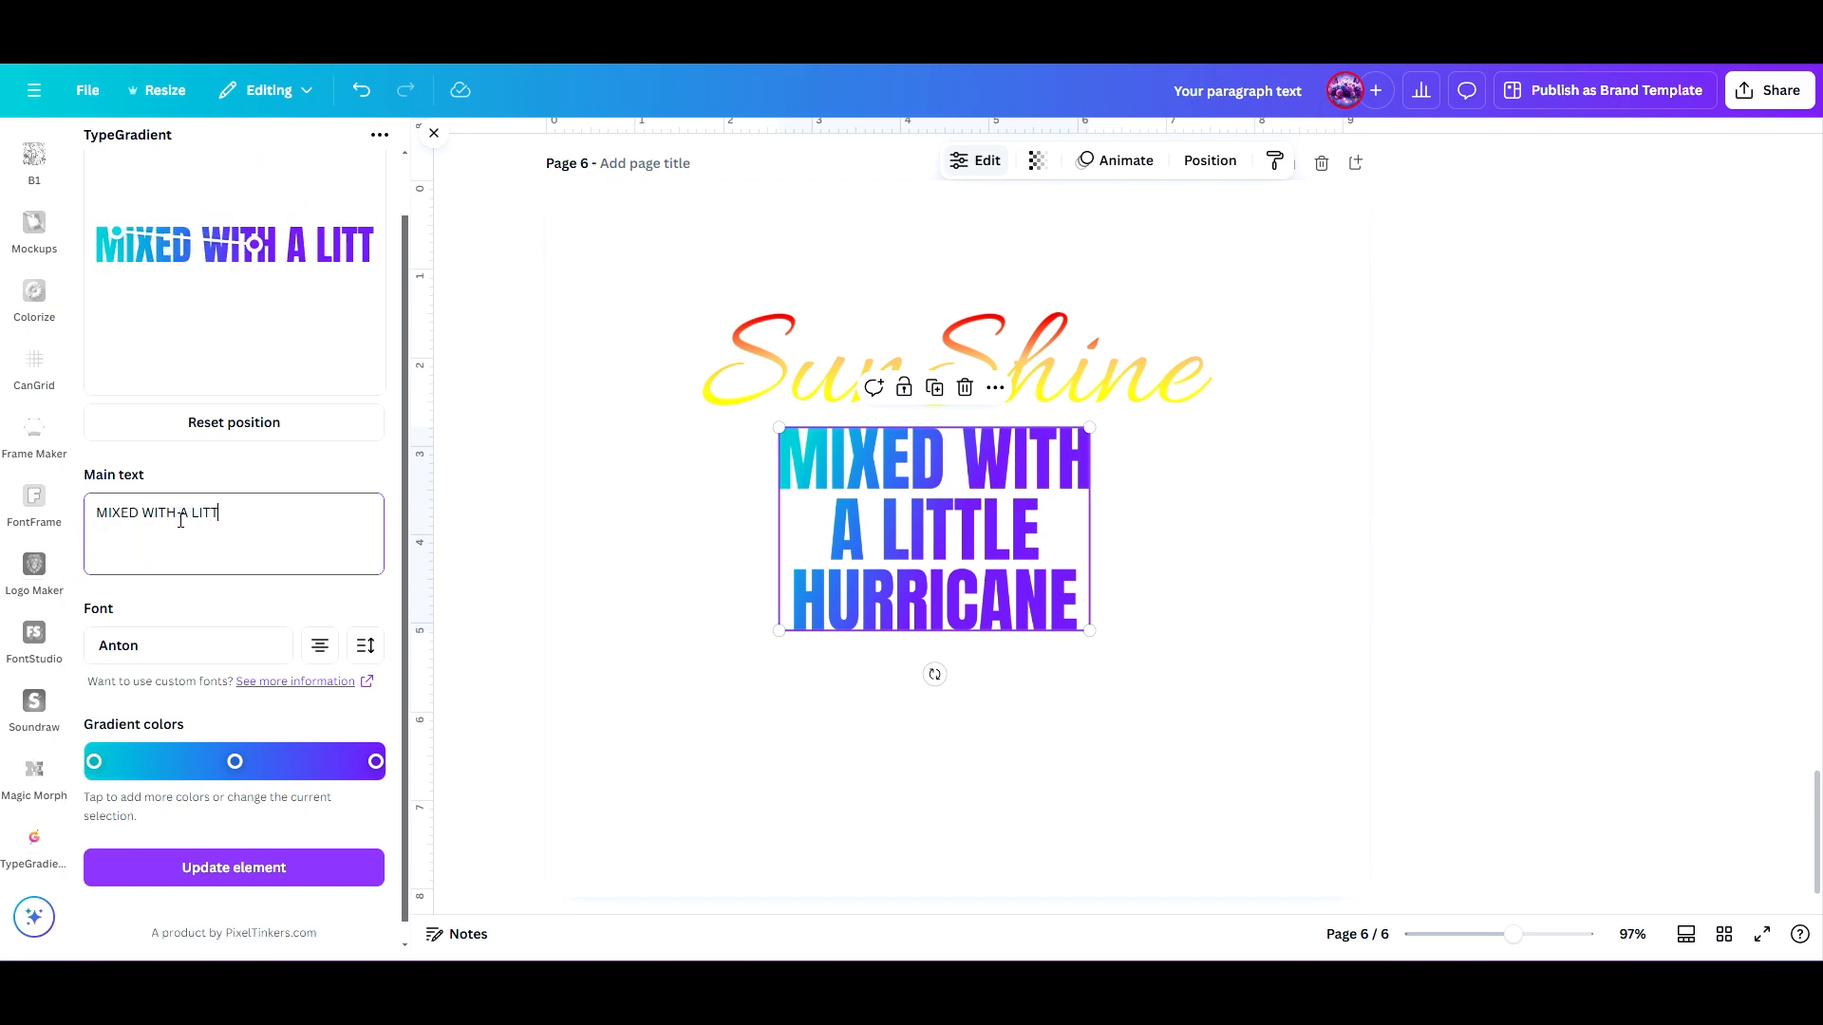
type("LE HU")
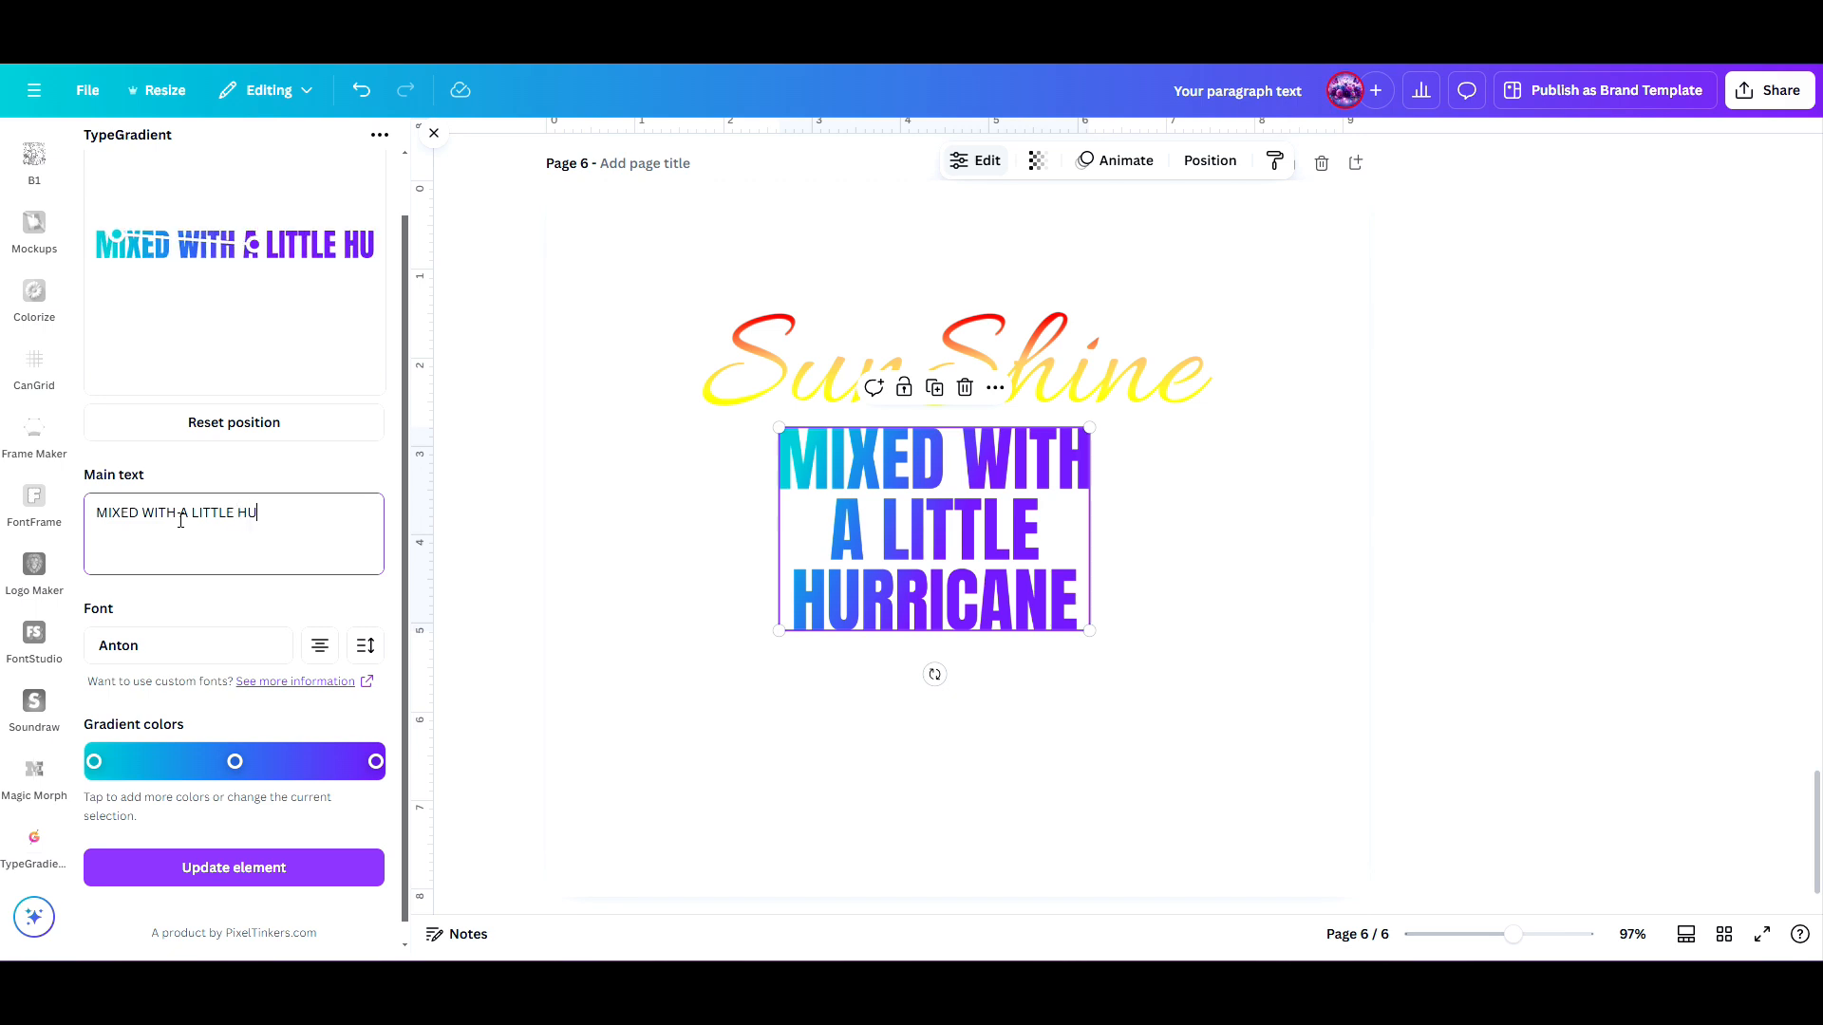
type("RRICANE")
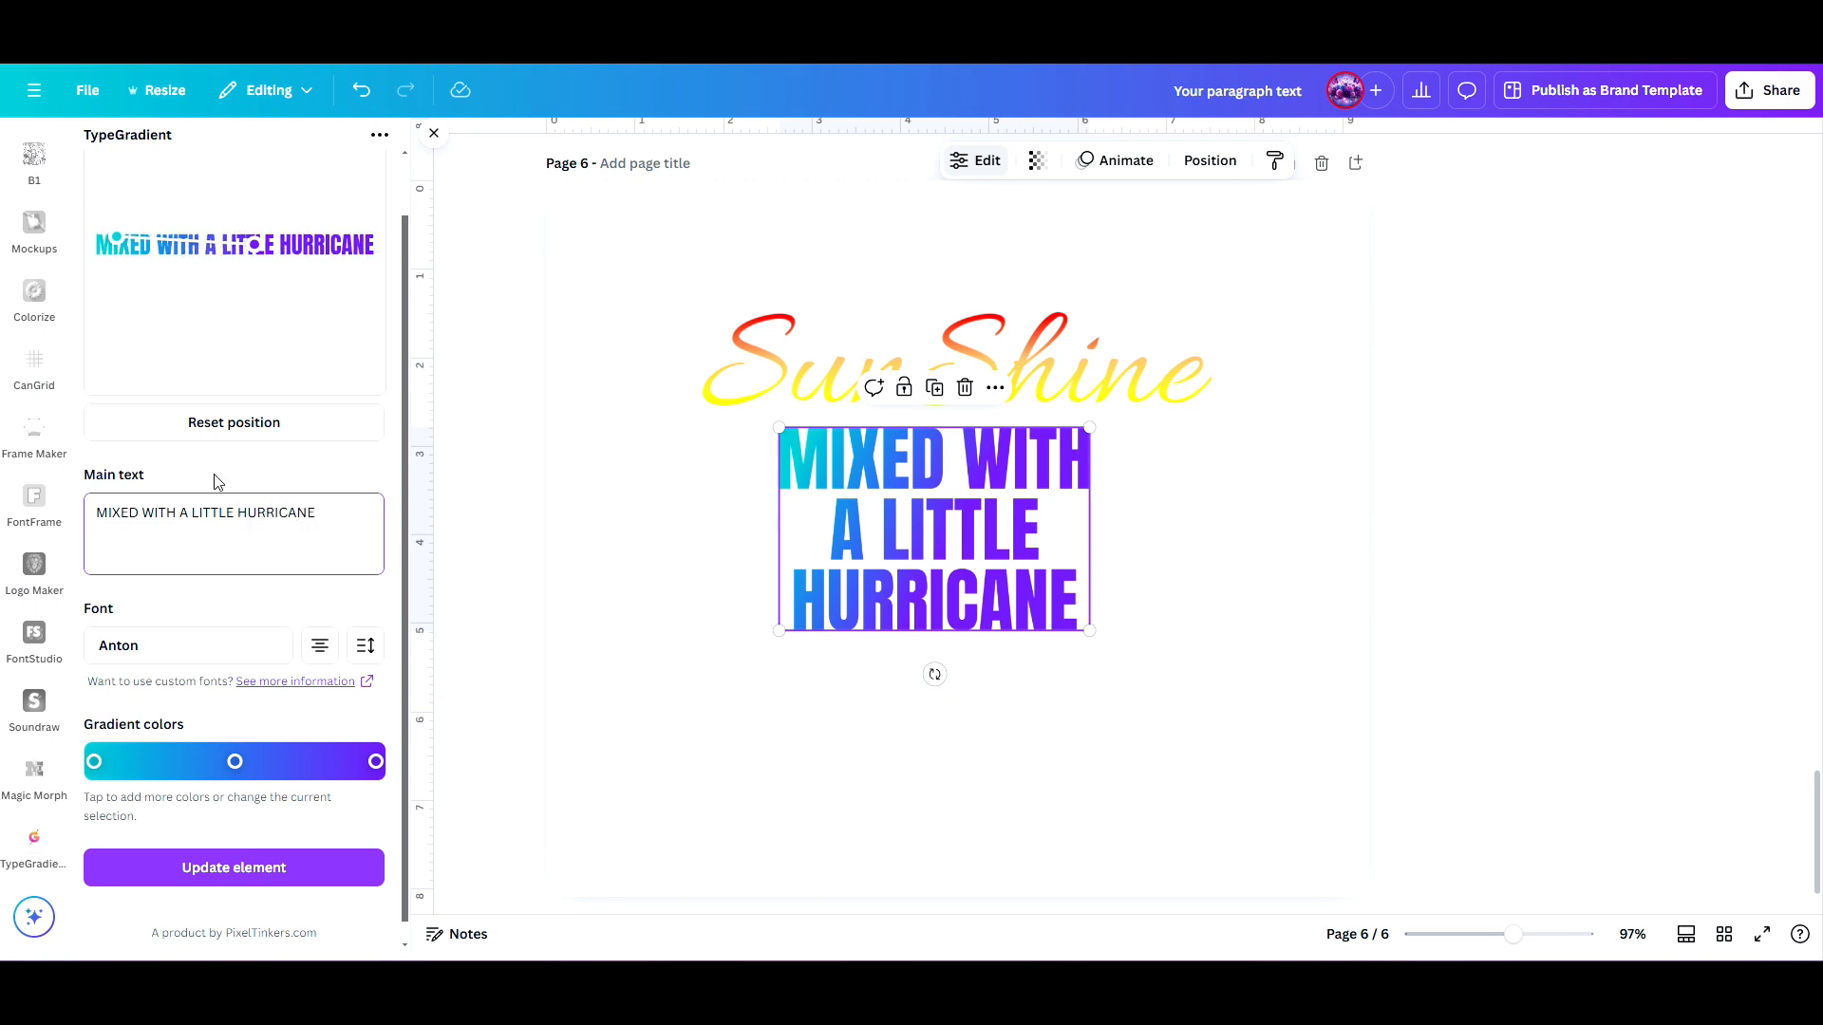
left_click(243, 873)
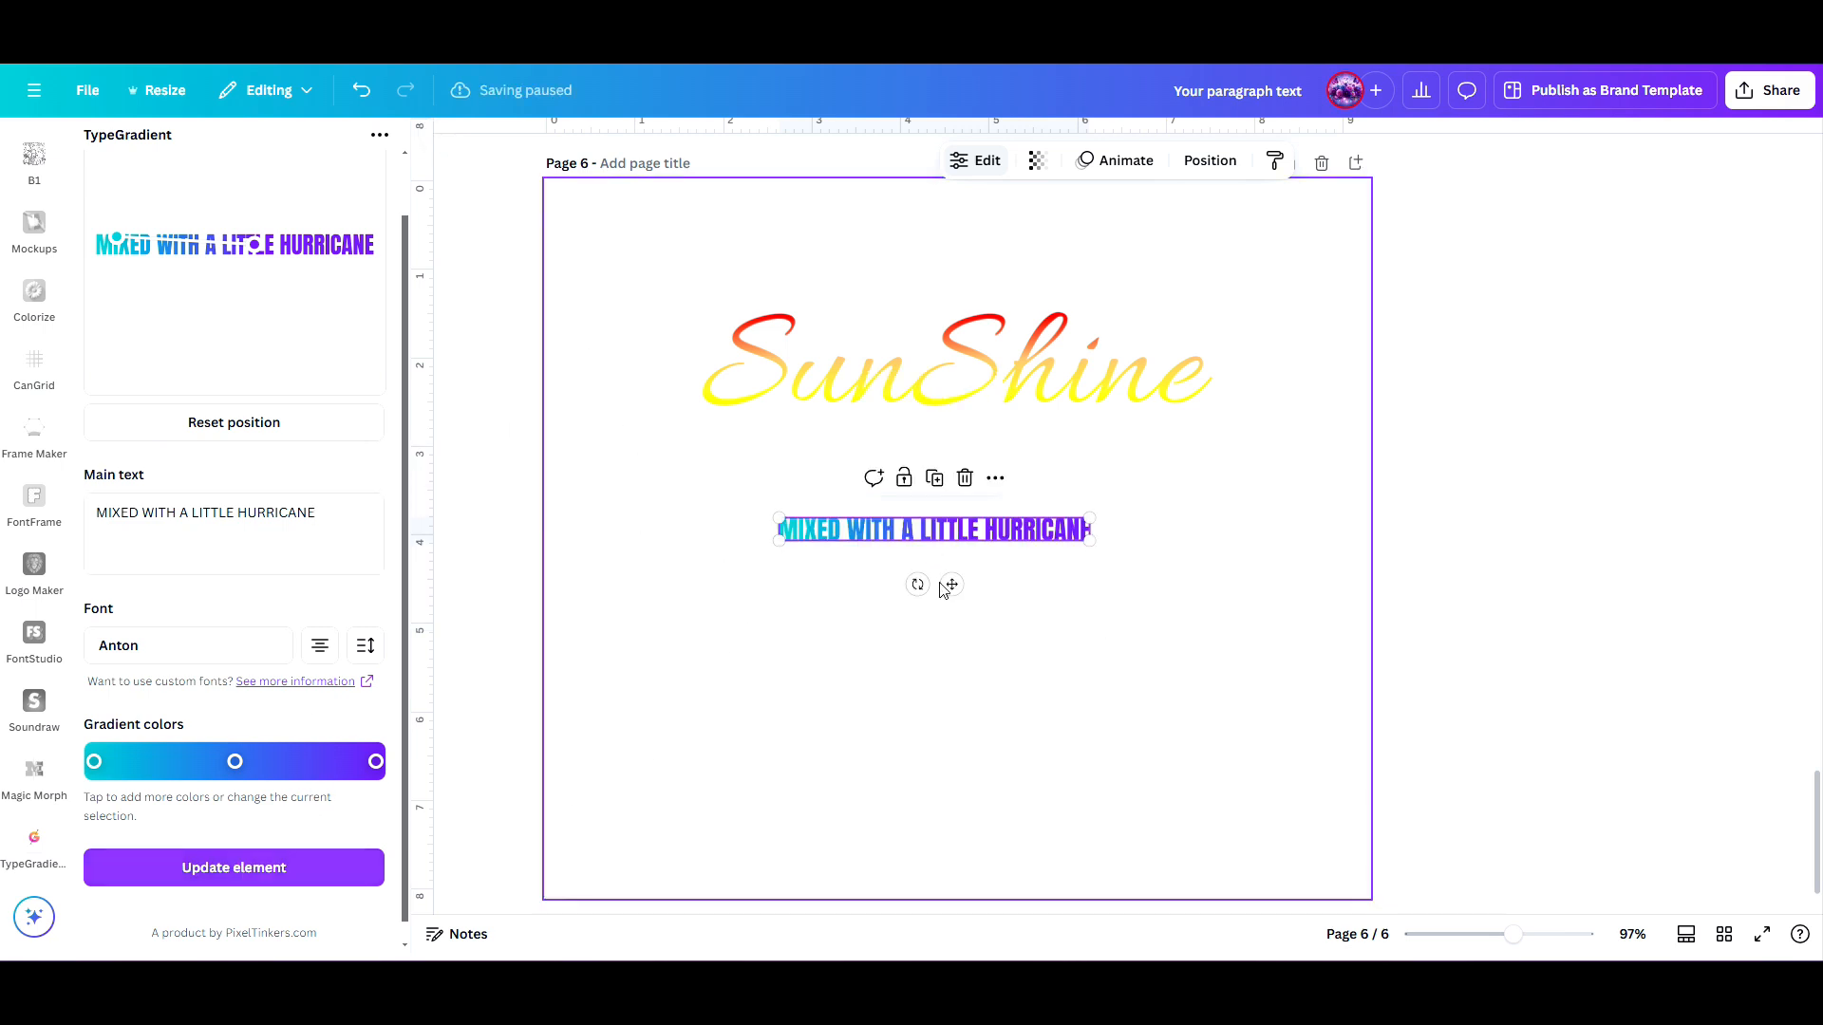
Move SunShine down to sit just above the single-line text and enlarge that line to nearly match SunShine's width.
left_click_drag(976, 391, 967, 482)
left_click(1079, 533)
left_click_drag(1090, 540, 1160, 553)
left_click_drag(778, 547, 736, 549)
Stretch the single-line text's gradient across its full width, from the start of MIXED to the end of HURRICANE.
left_click_drag(262, 253, 370, 252)
mouse_move(117, 238)
left_mouse_down()
mouse_move(99, 241)
mouse_move(106, 276)
mouse_move(103, 242)
left_mouse_up()
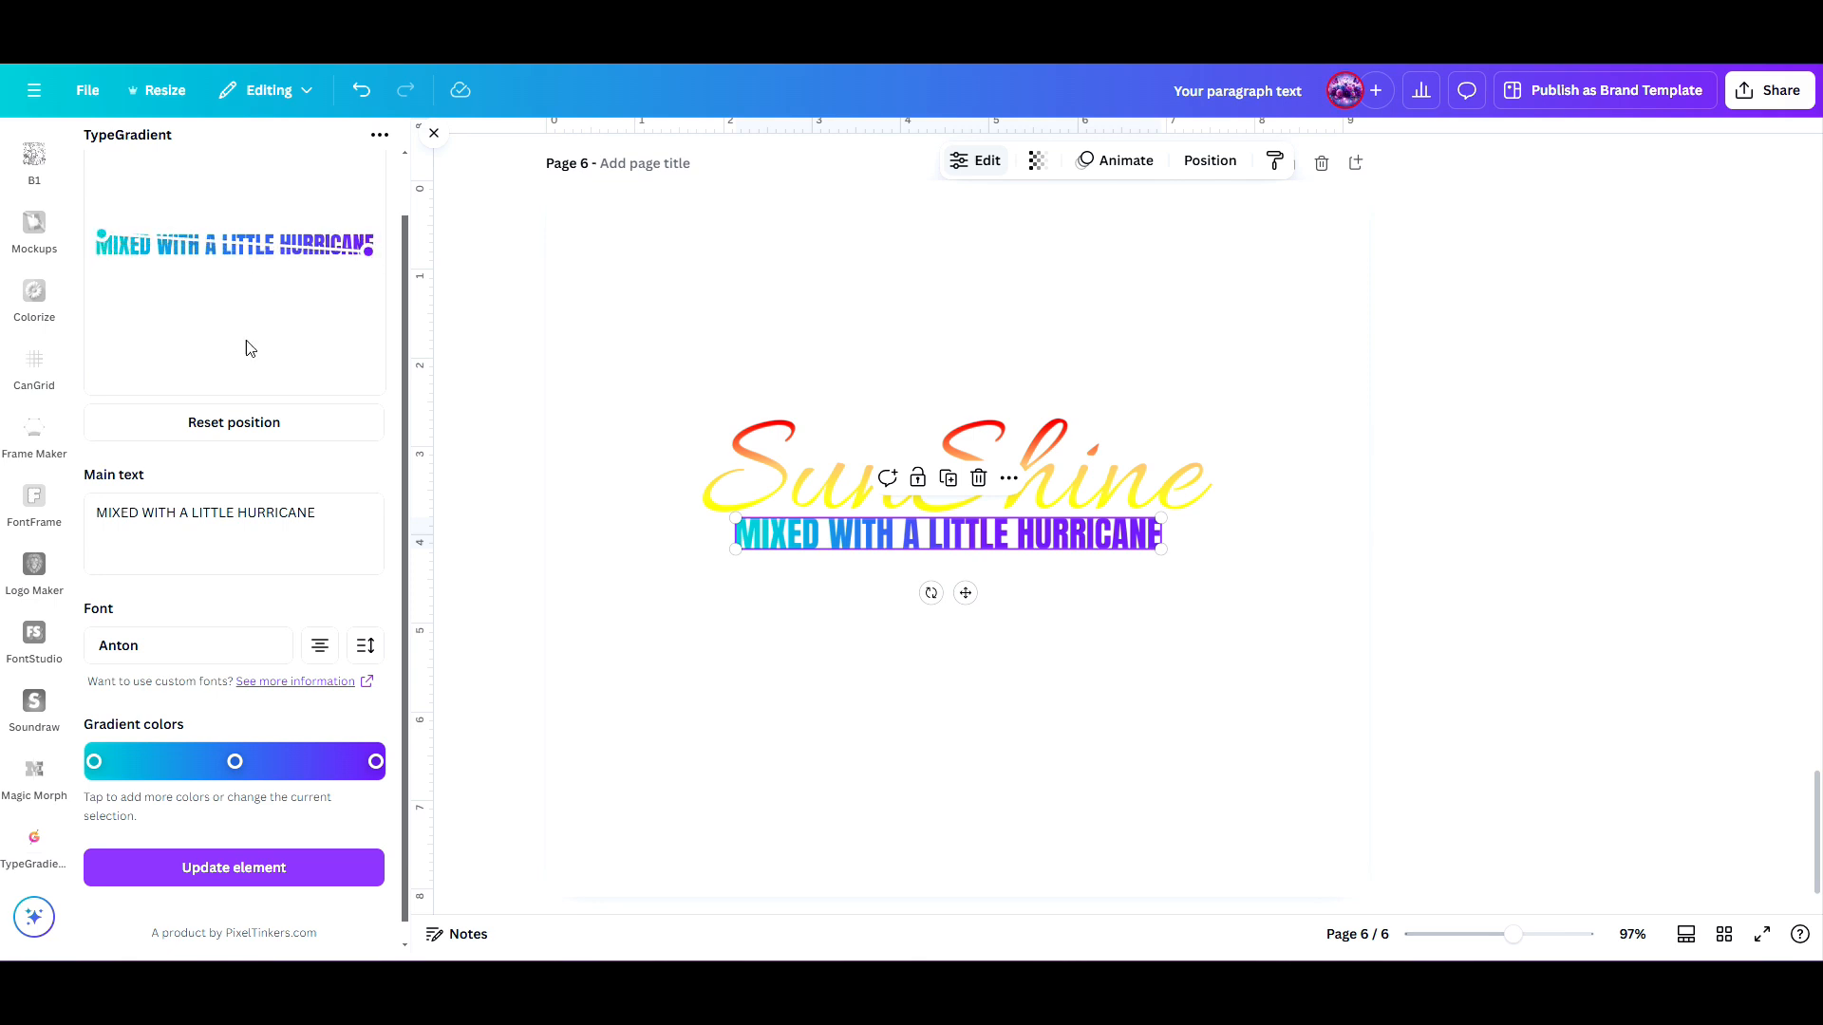
Select SunShine together with the single-line text and enlarge both in proportion to span most of the page width.
left_click_drag(1181, 623, 1006, 524)
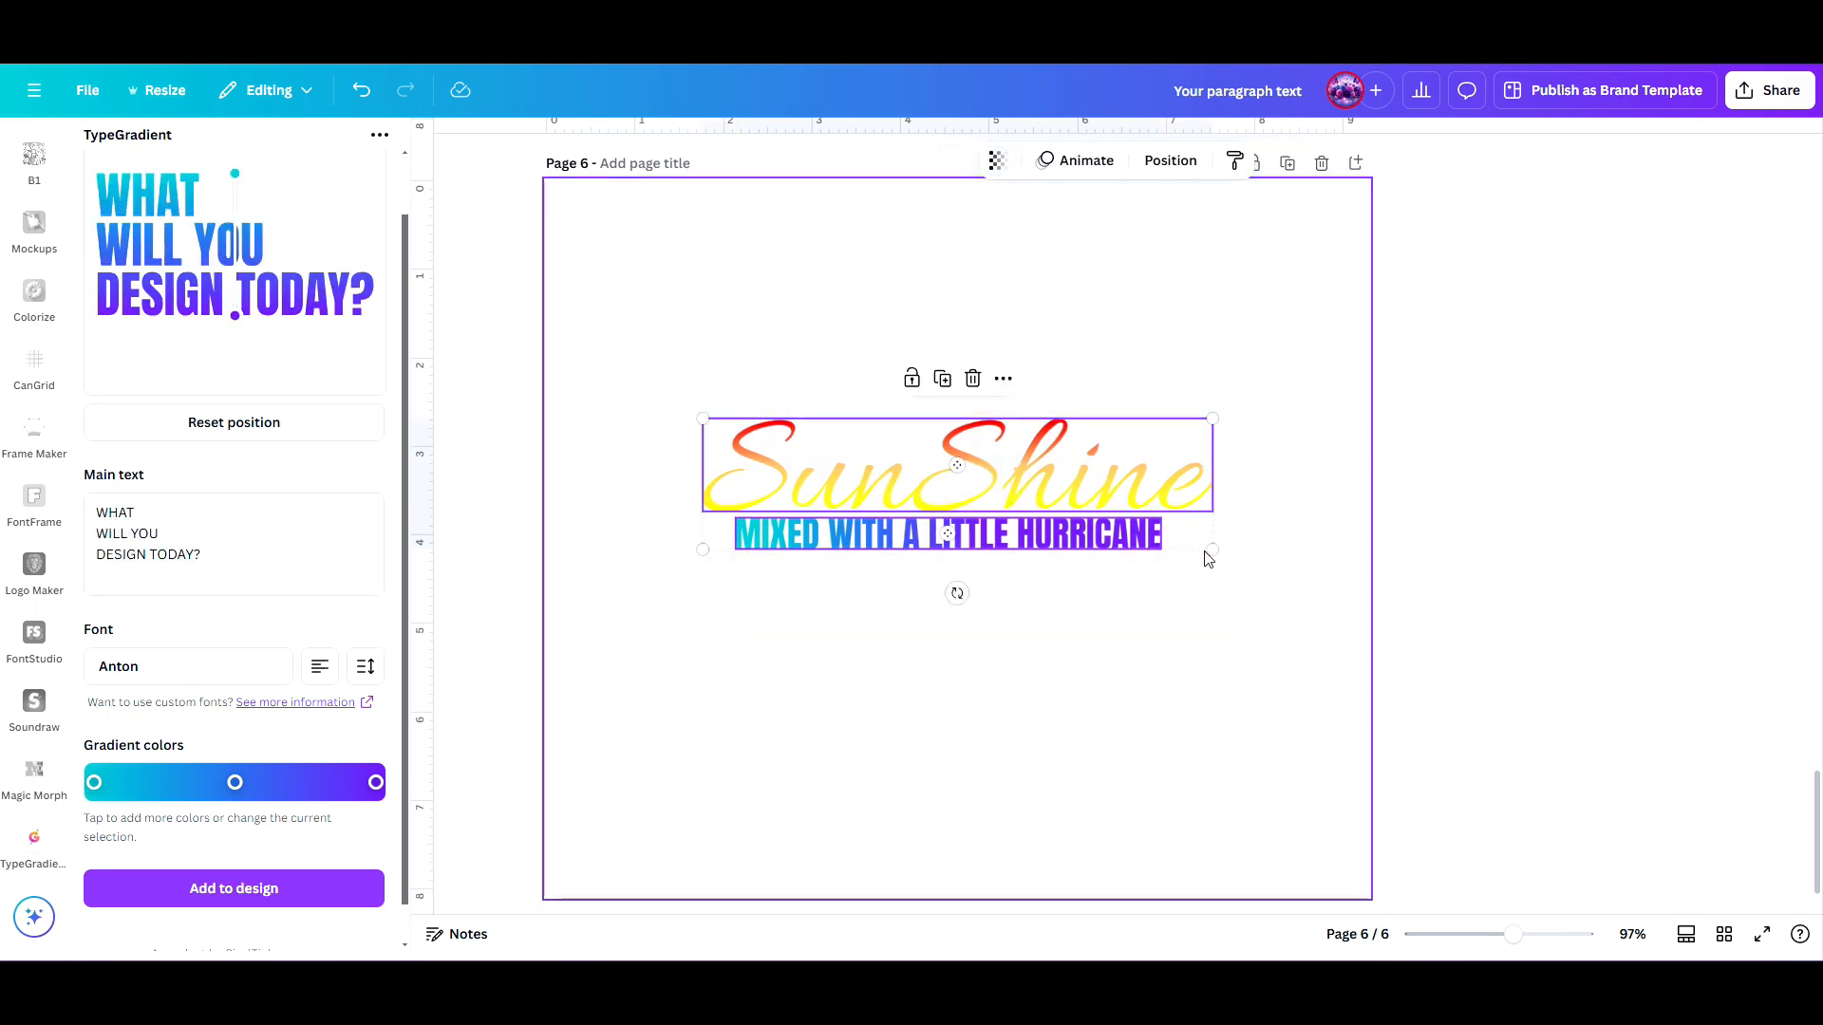
left_click_drag(1212, 550, 1297, 677)
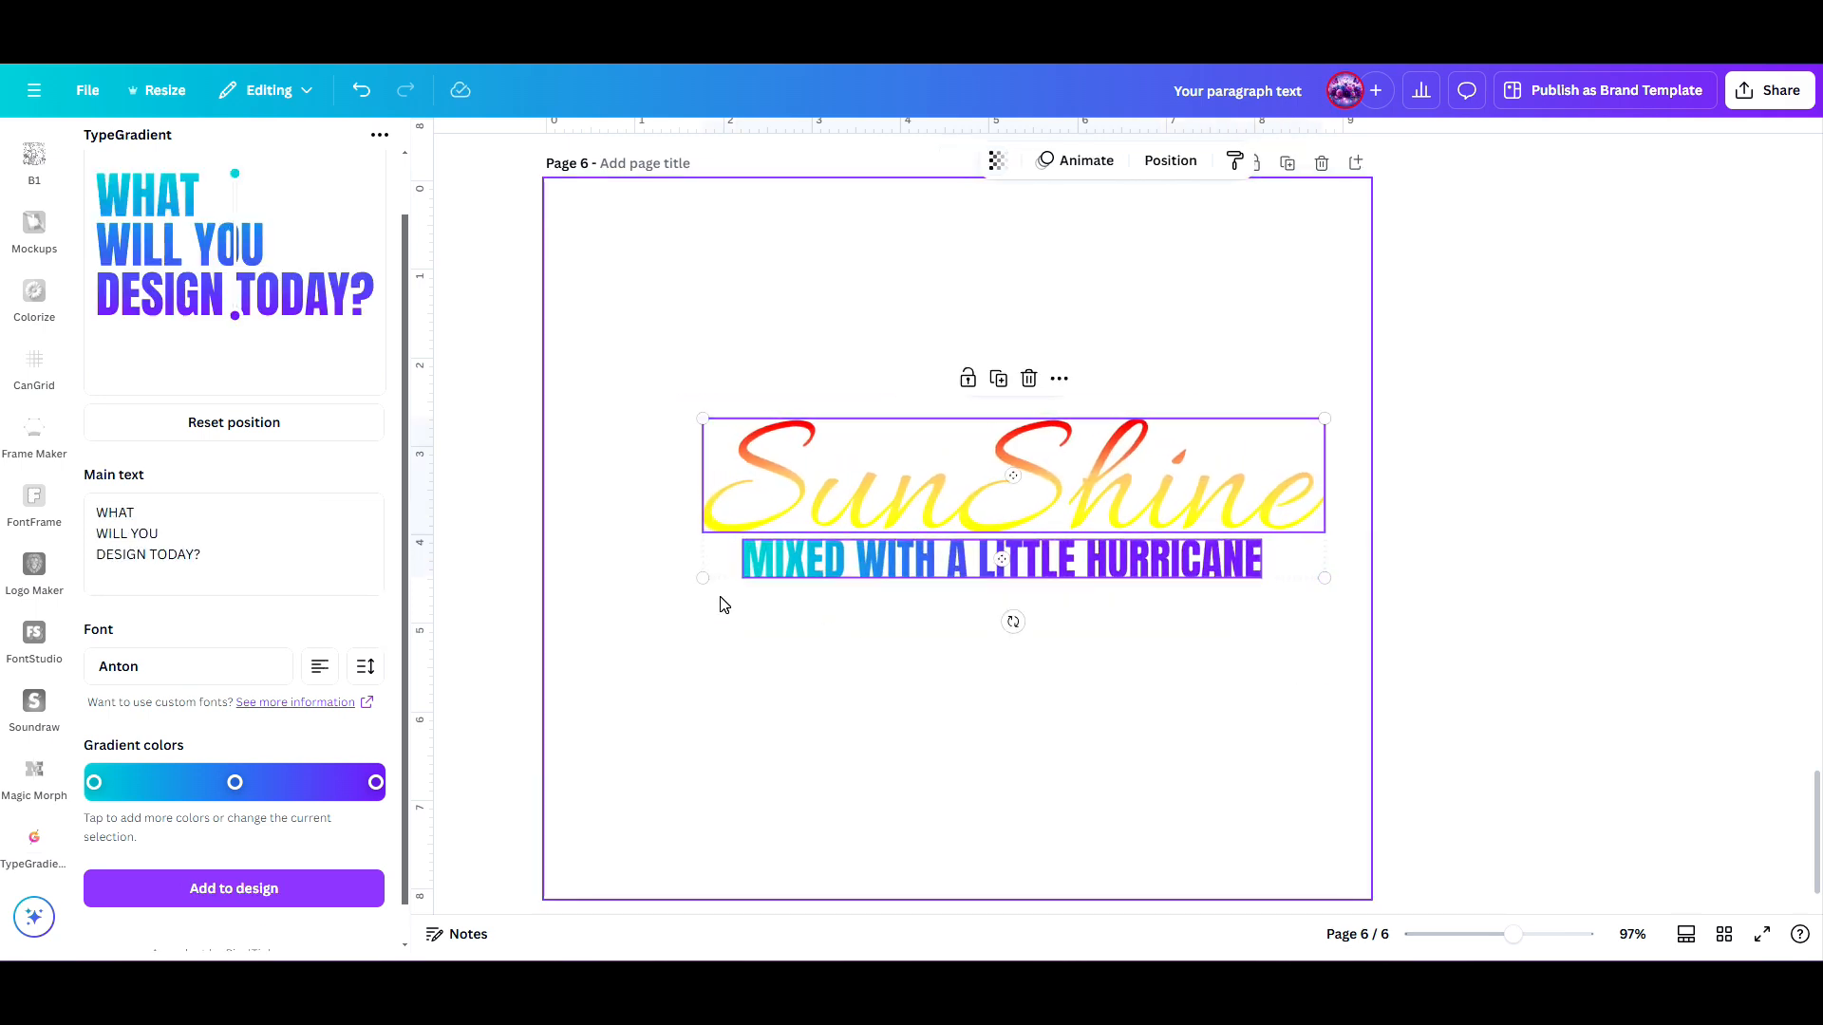
left_click_drag(702, 577, 610, 661)
mouse_move(761, 535)
left_mouse_down()
mouse_move(756, 489)
mouse_move(751, 541)
left_mouse_up()
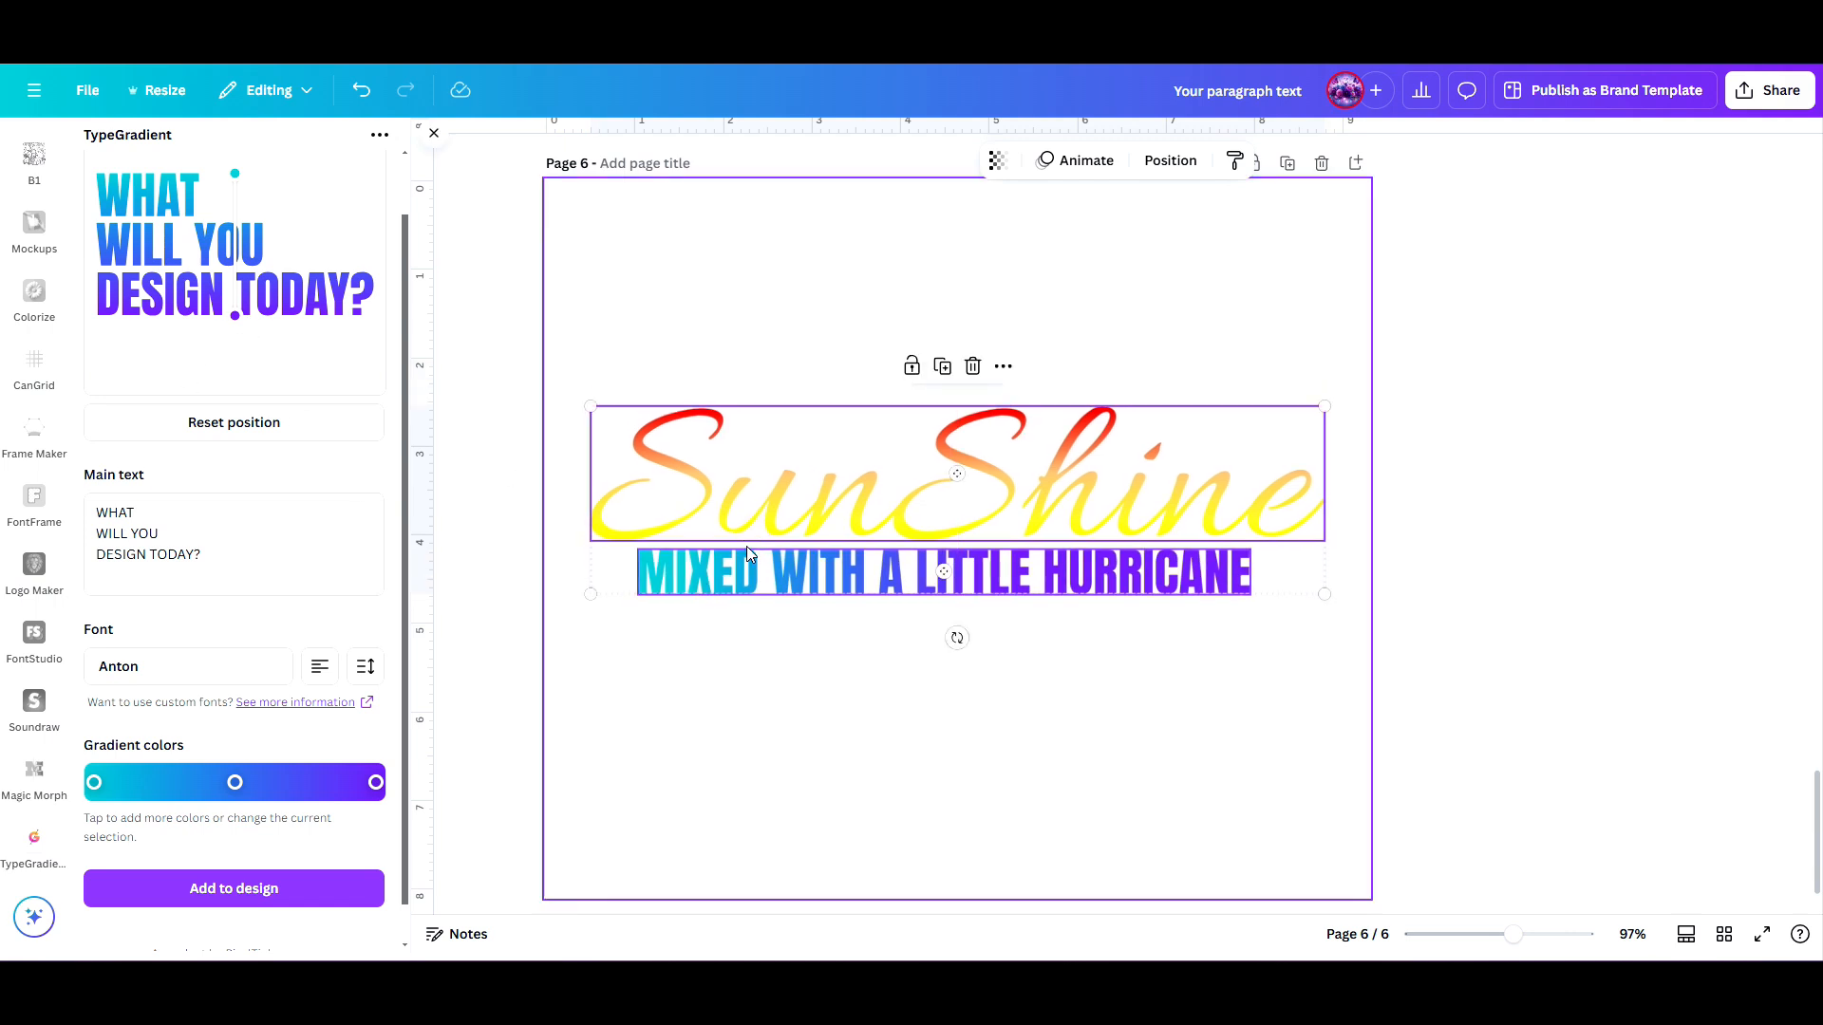
left_click(936, 671)
Extend the gradient of MIXED WITH A LITTLE HURRICANE to both ends of the line and update the element.
left_click(856, 566)
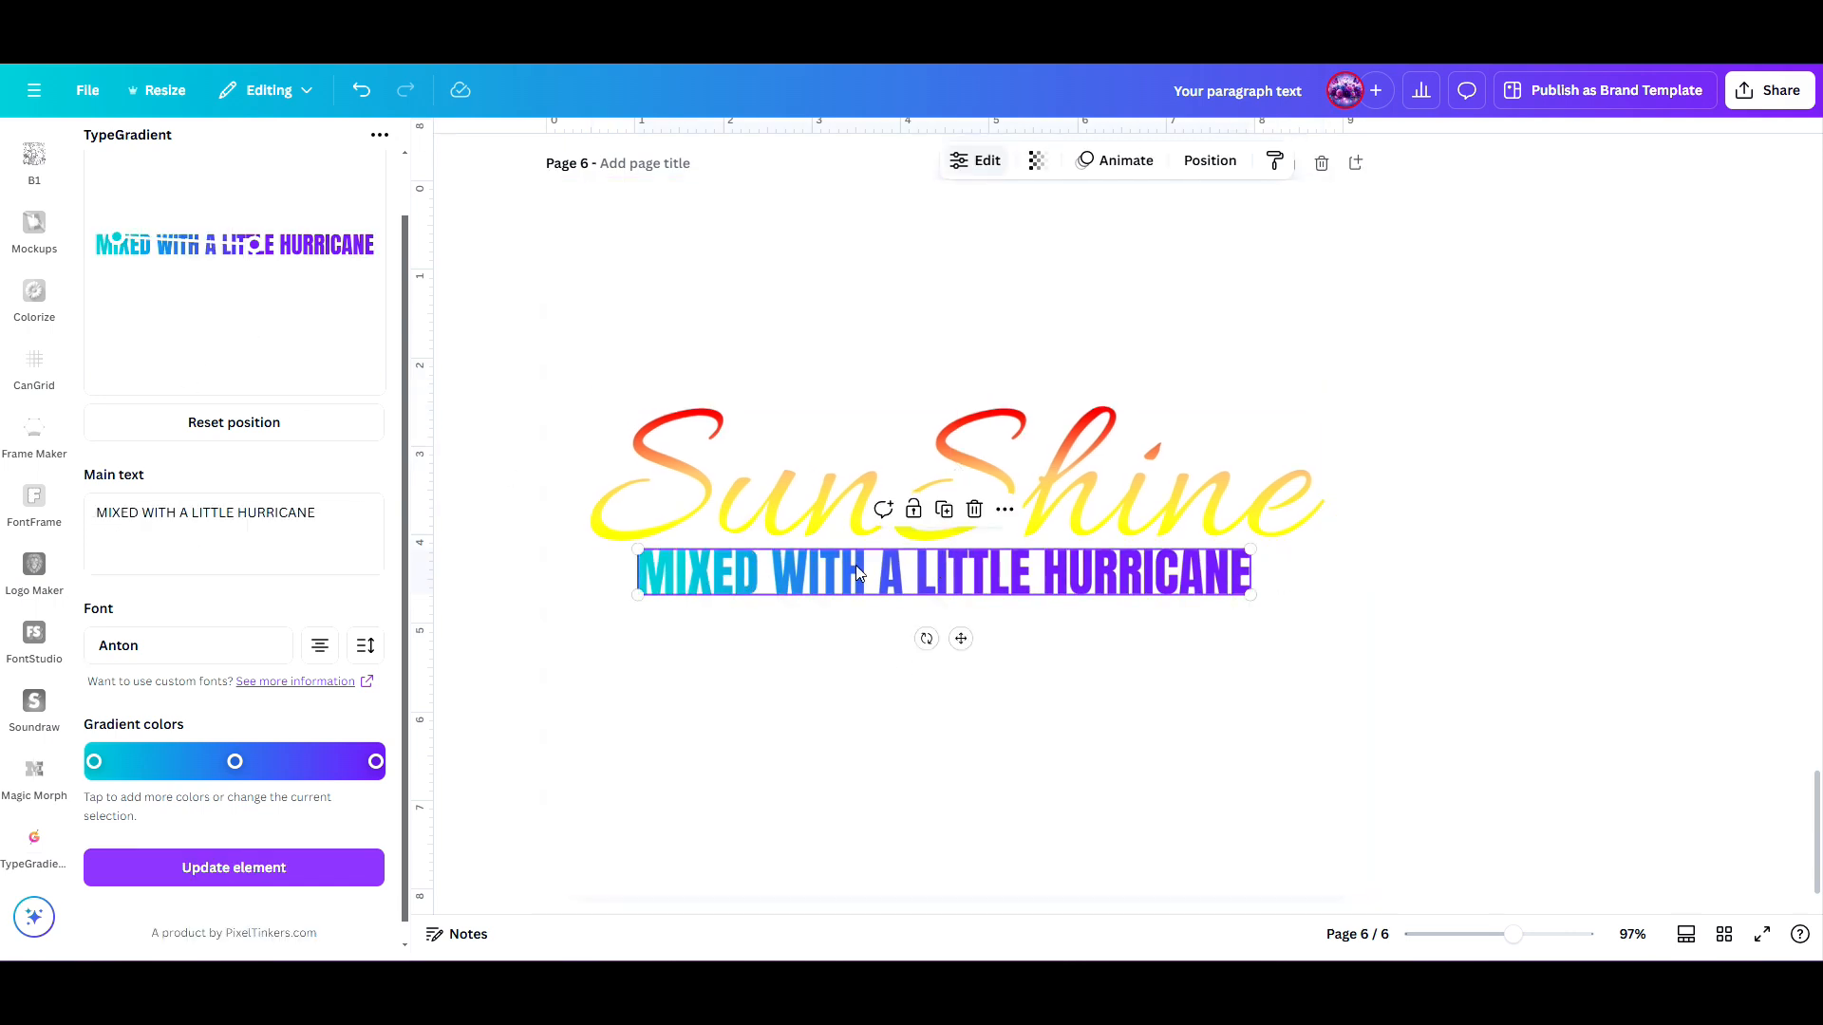
left_click_drag(256, 245, 372, 253)
left_click_drag(111, 240, 103, 244)
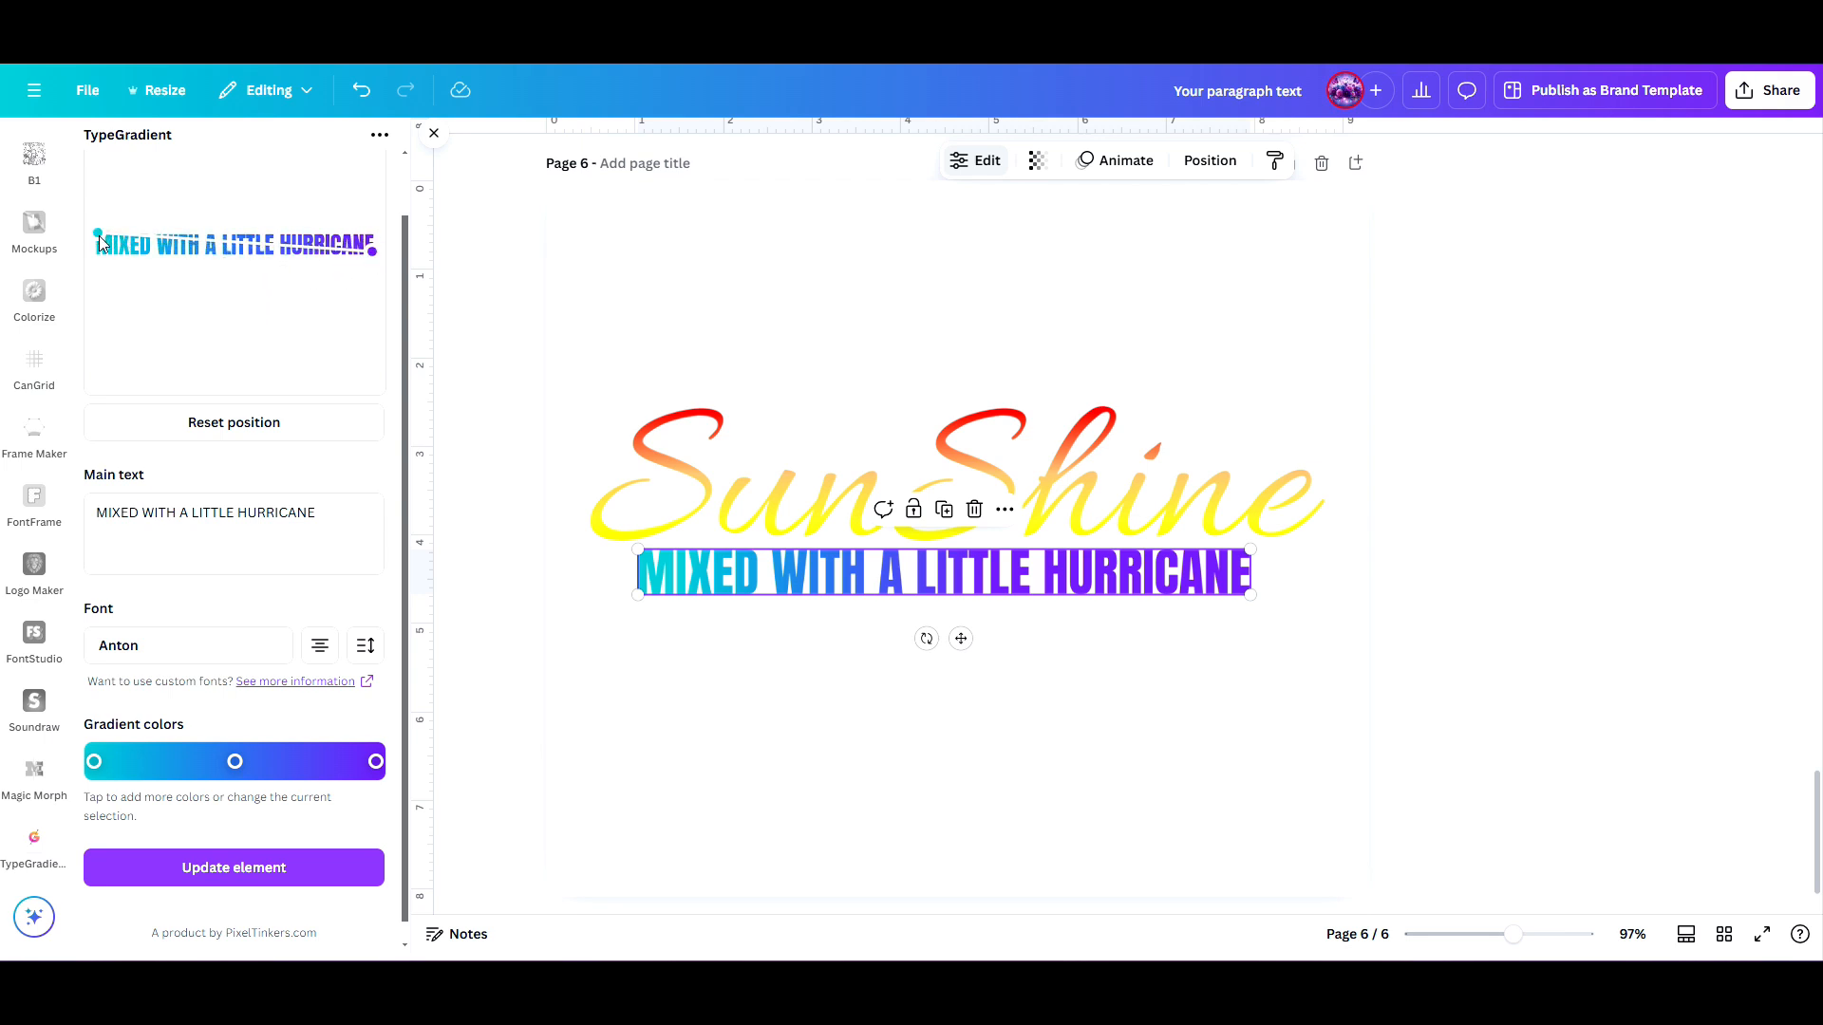
left_click(264, 859)
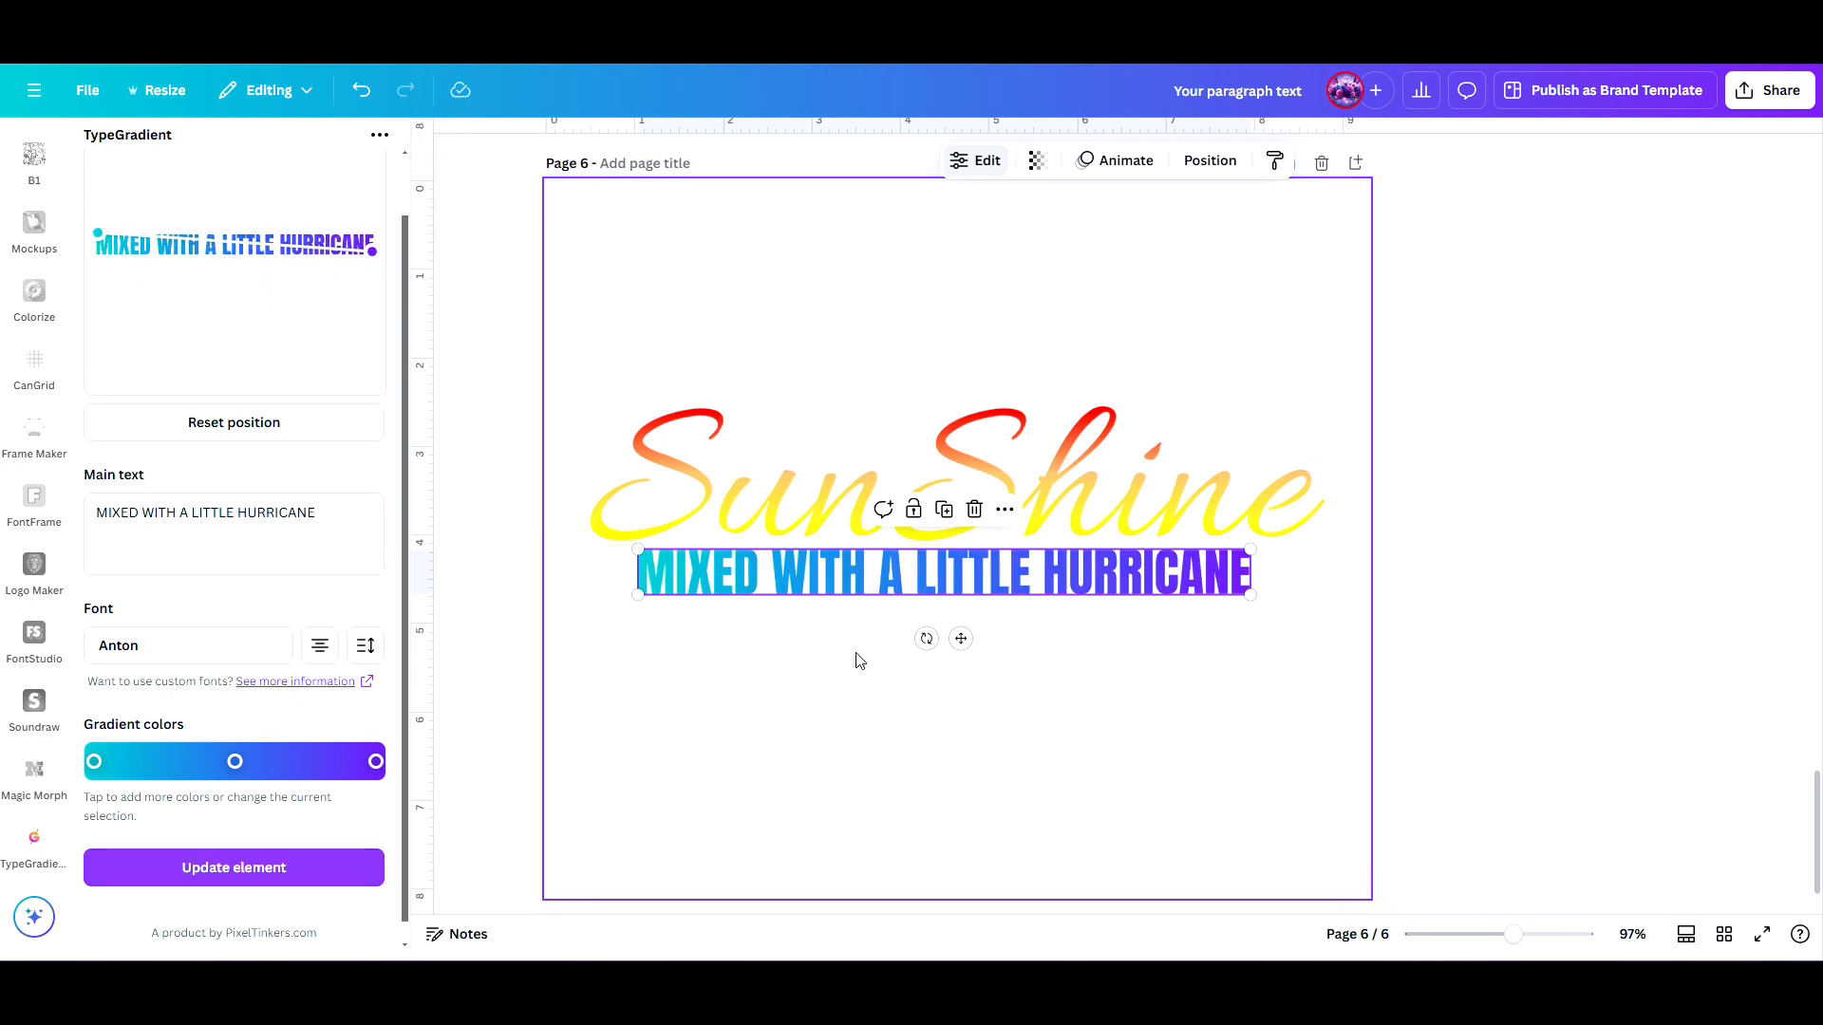
Set the page 6 background to black and nudge the single-line text slightly right and down to centre it under SunShine.
left_click(818, 696)
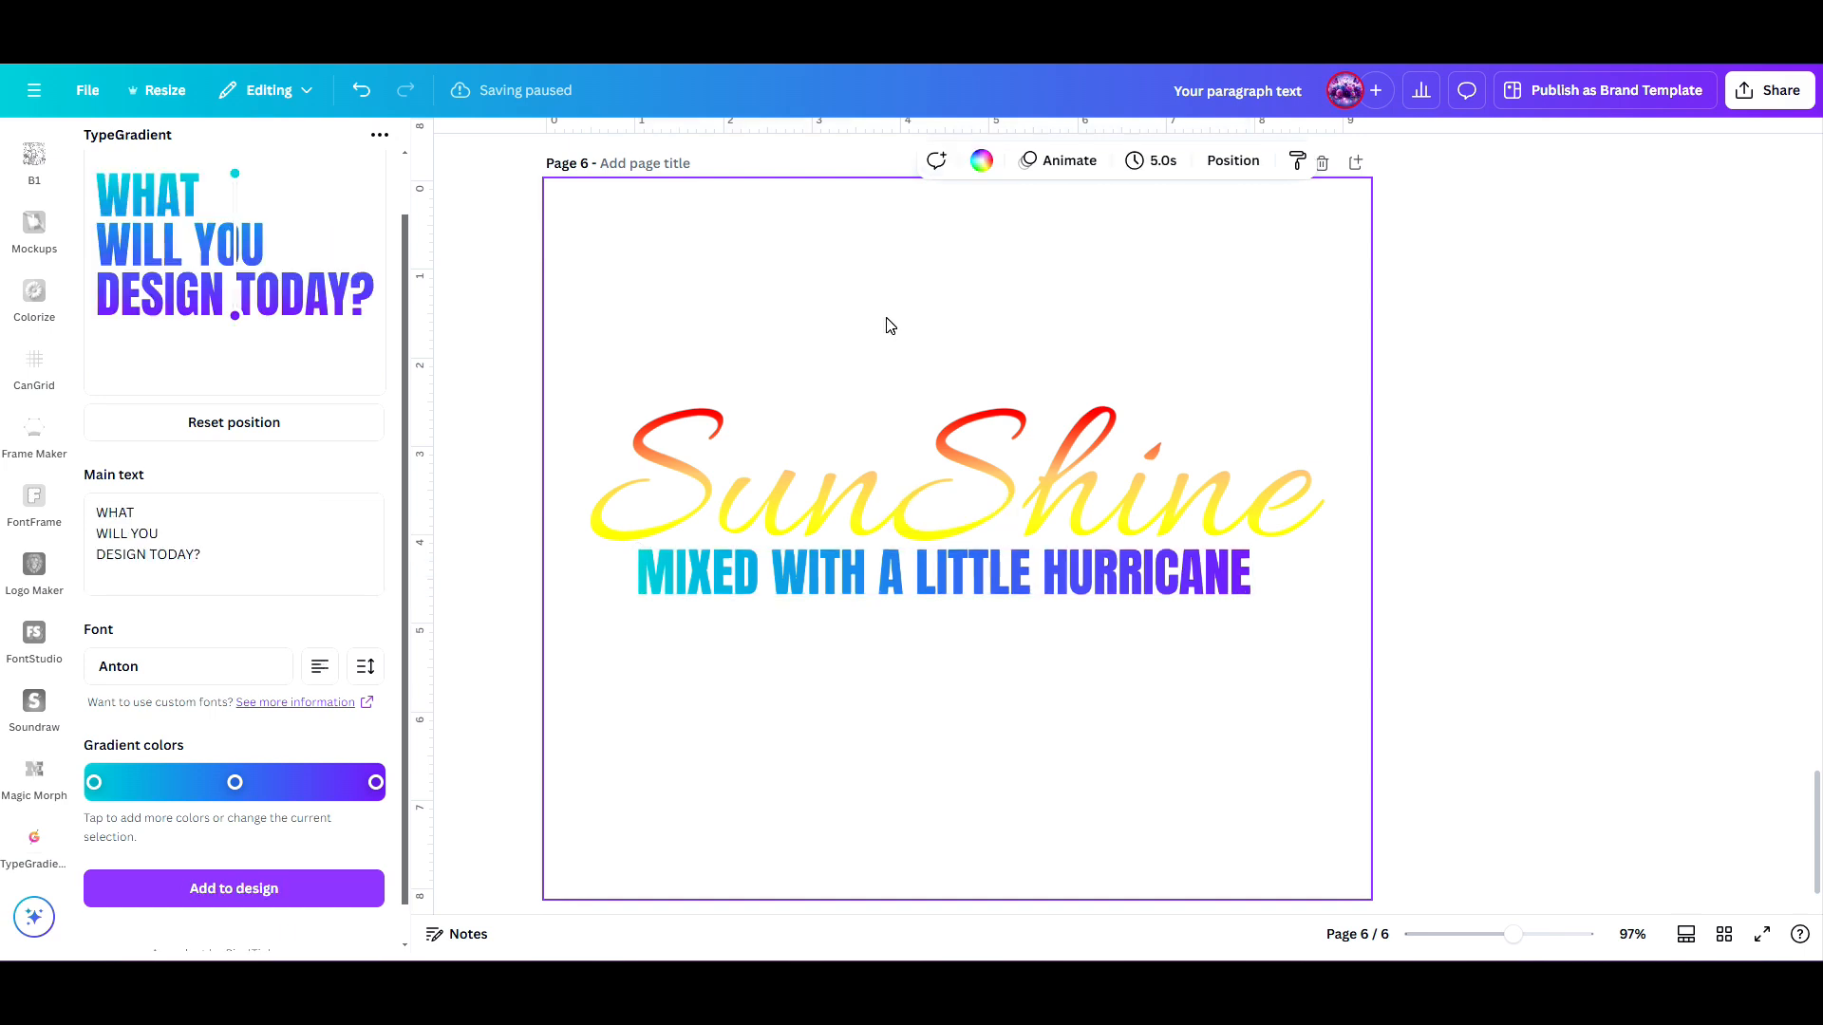
left_click(981, 160)
left_click(154, 288)
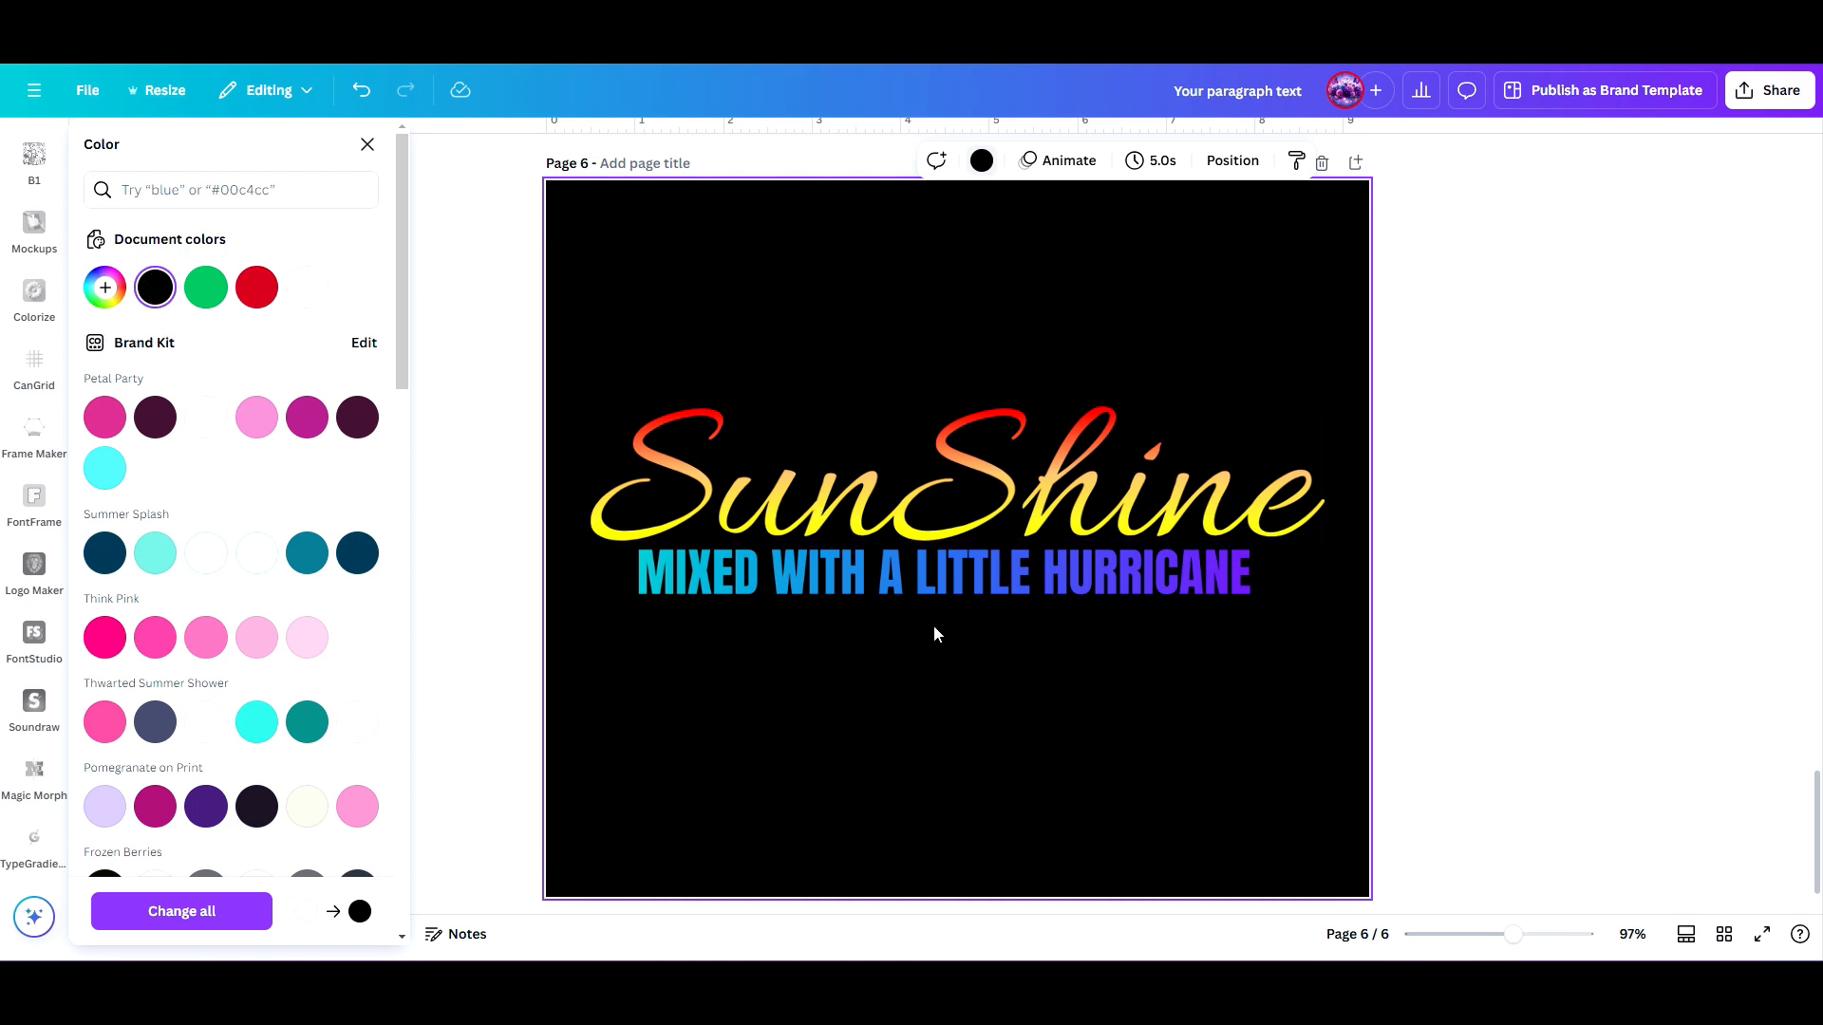
mouse_move(1016, 572)
left_mouse_down()
mouse_move(1030, 602)
mouse_move(1034, 578)
left_mouse_up()
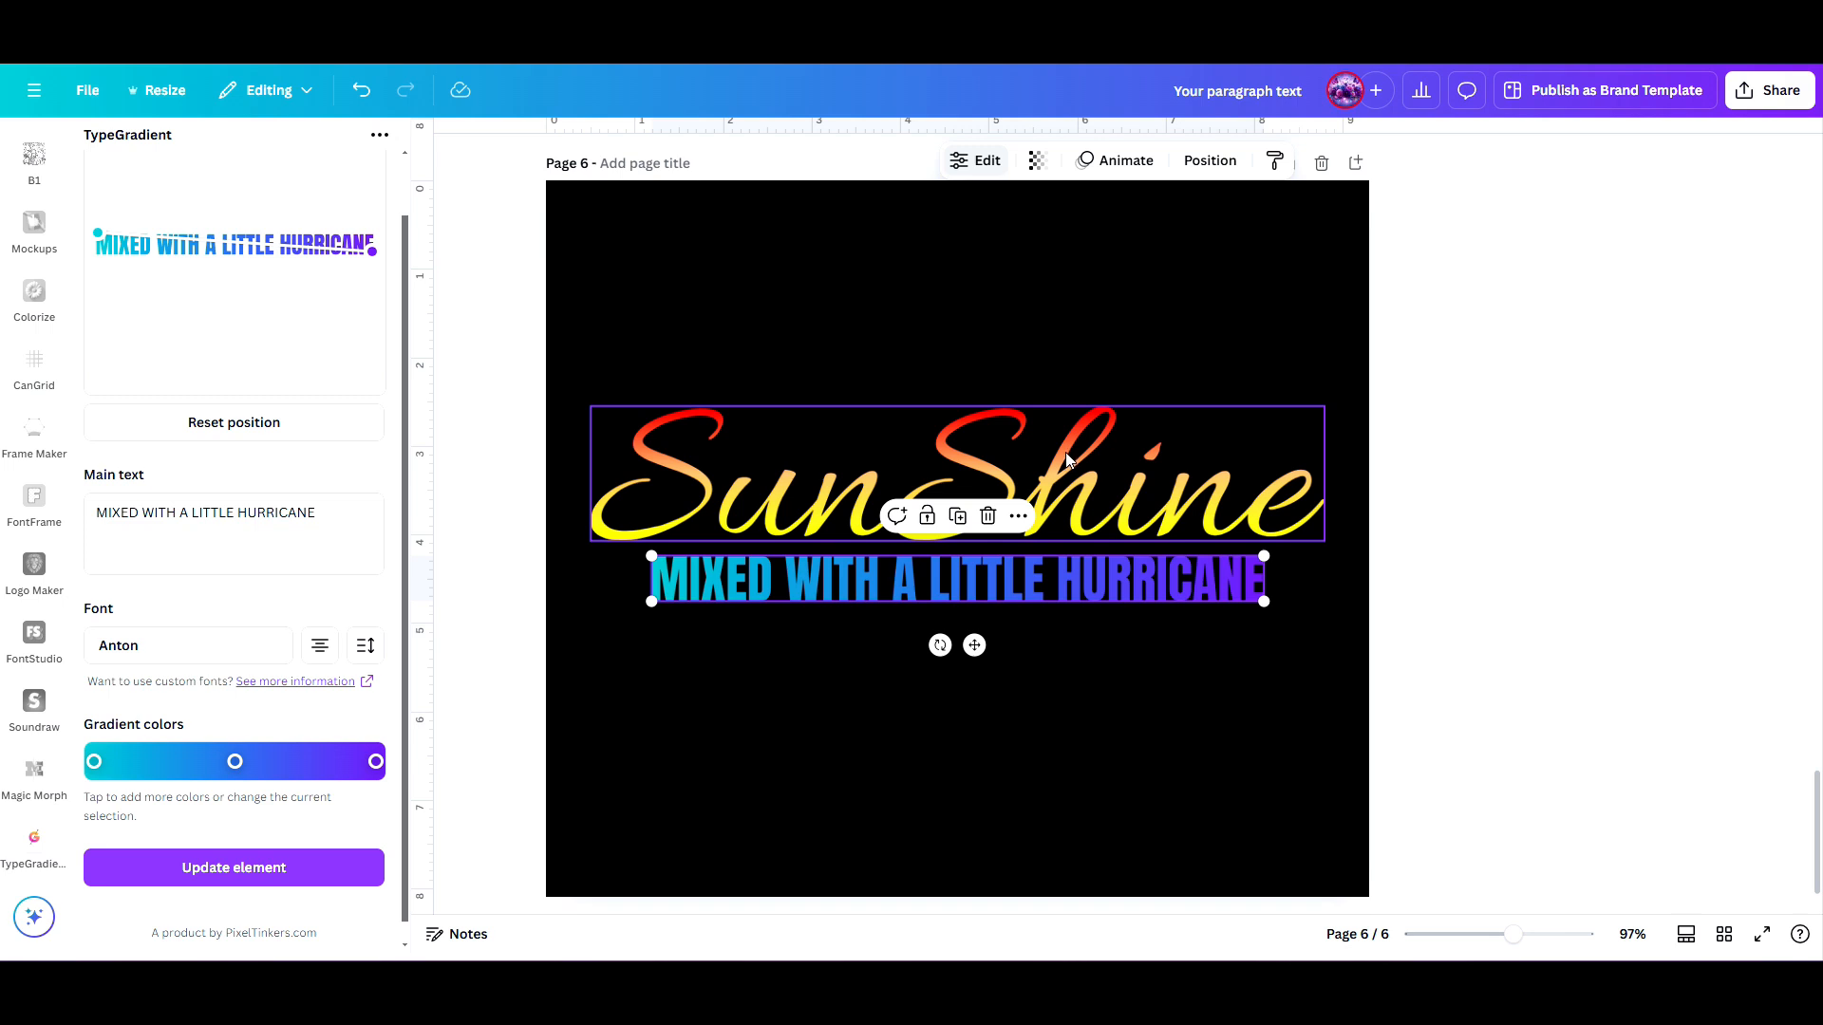
Add a magenta stop near the start and a mint green stop near the end of the single-line text's gradient, and update the element.
left_click(156, 768)
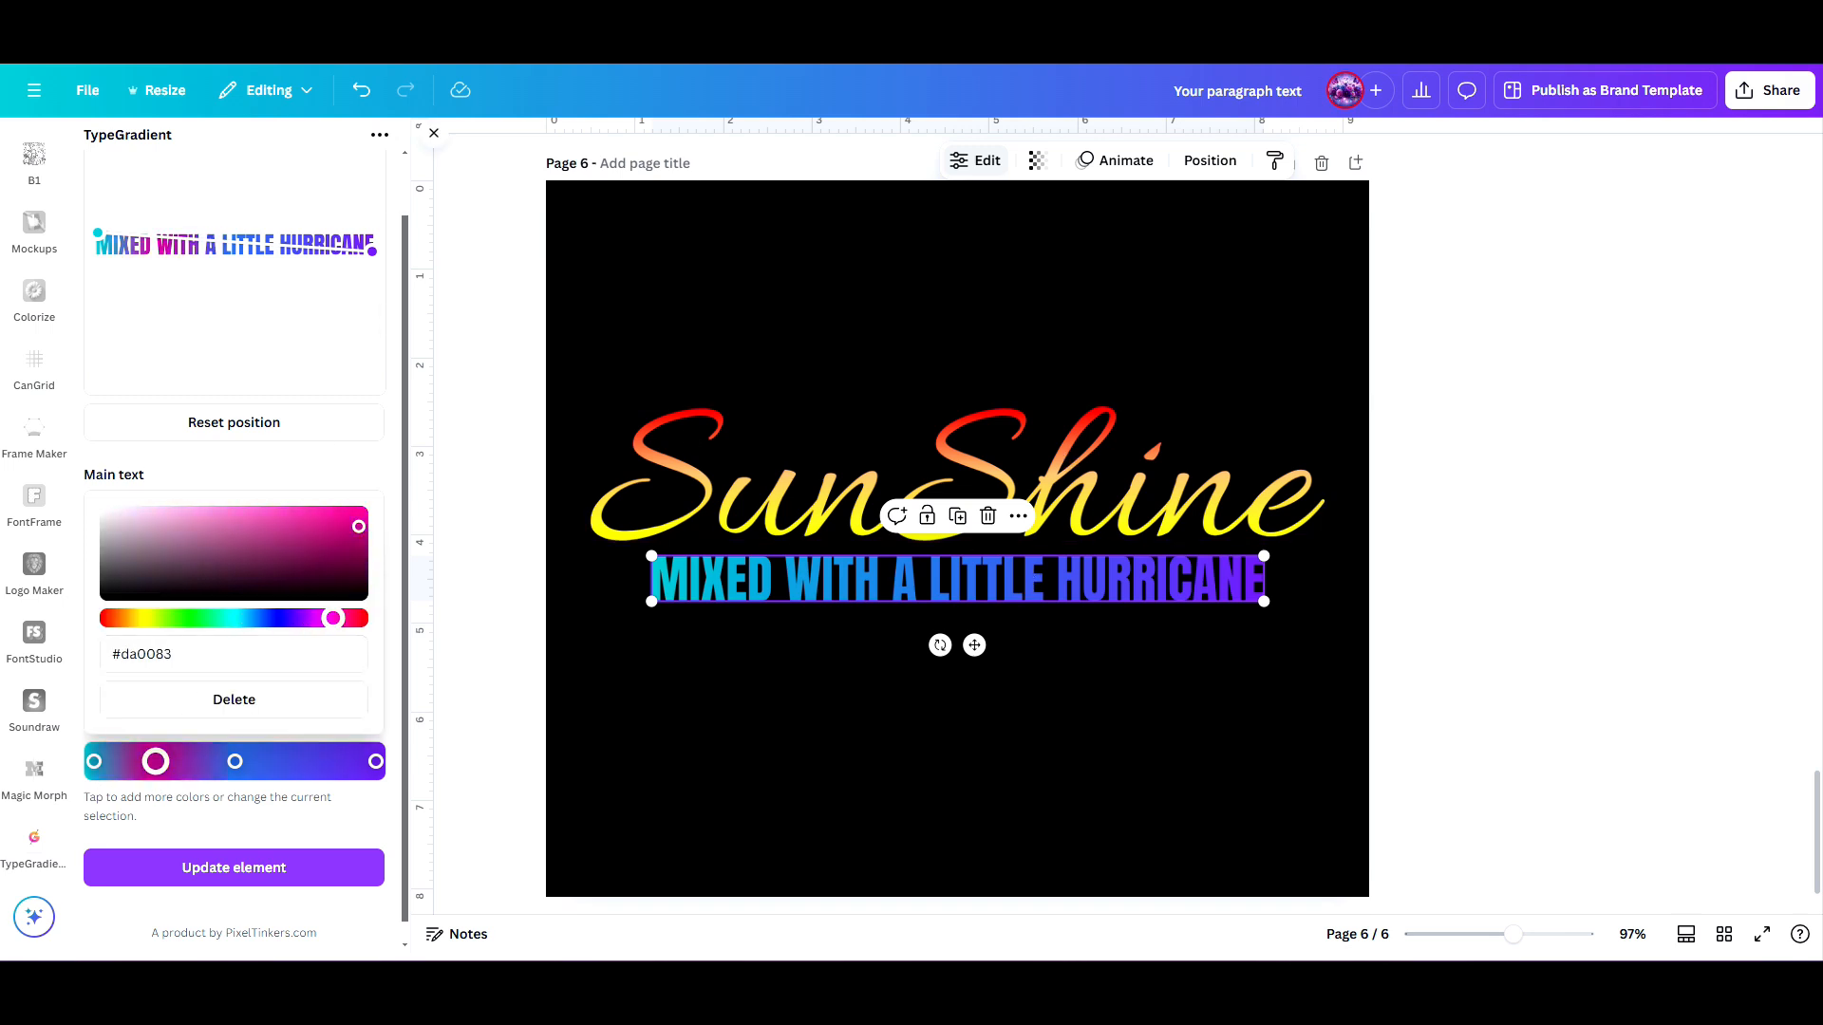
left_click_drag(333, 618, 319, 618)
left_click(315, 765)
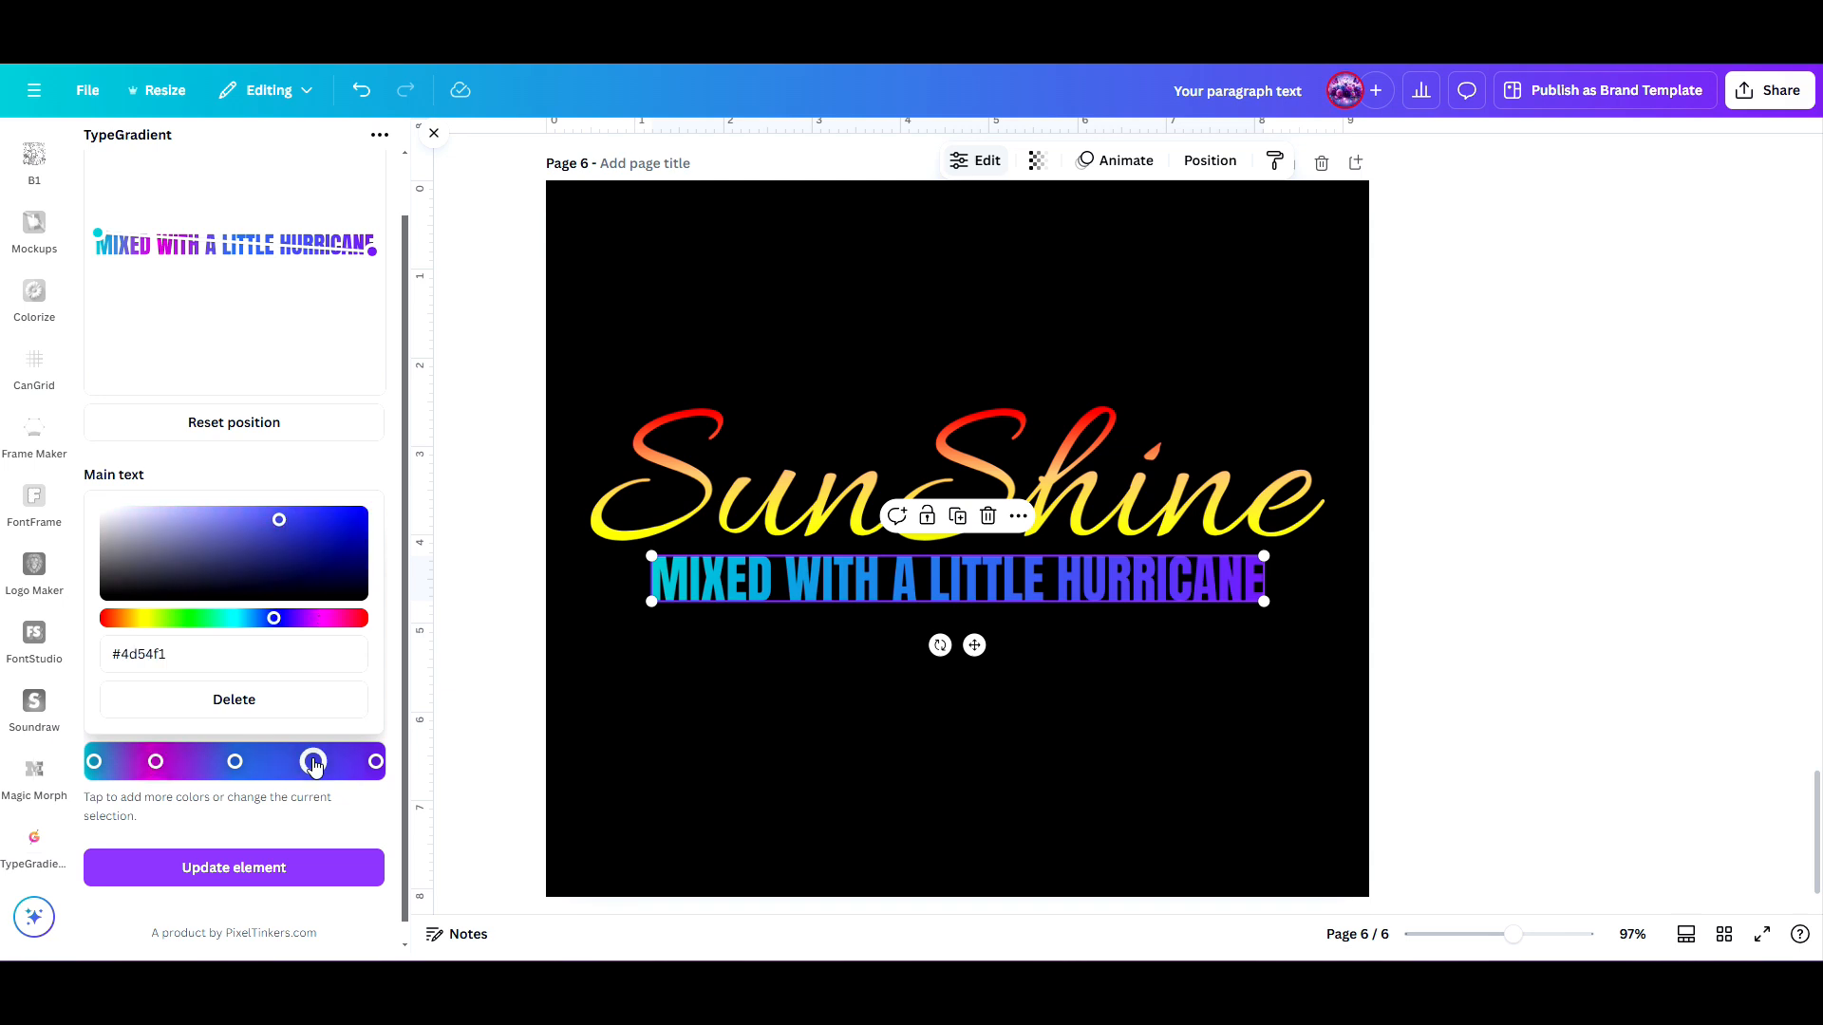
left_click_drag(281, 525, 230, 517)
left_click_drag(268, 623, 208, 620)
left_click(228, 870)
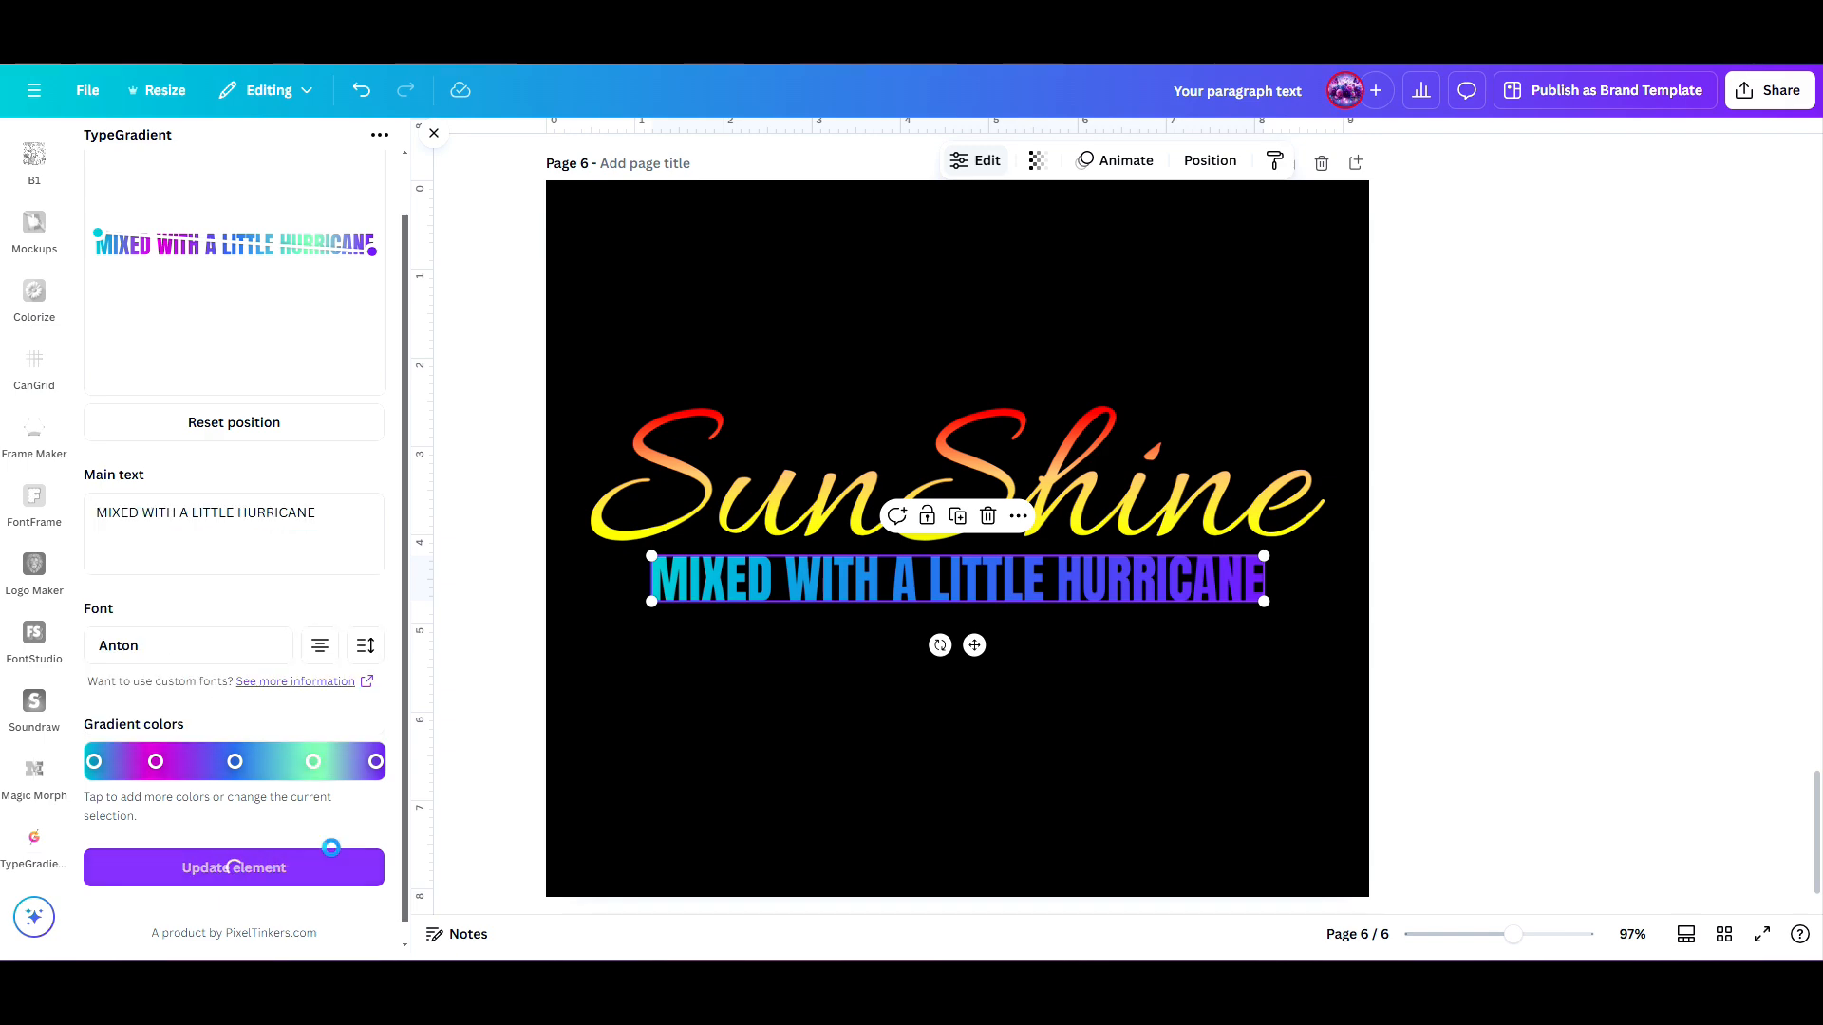